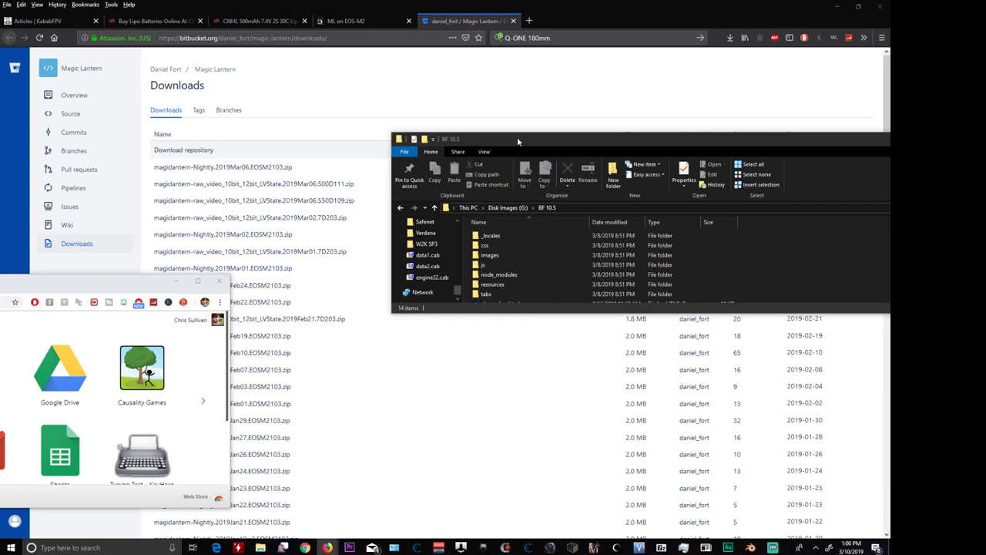
{"action": "left_click_drag", "start_coordinate": [517, 137], "coordinate": [506, 154]}
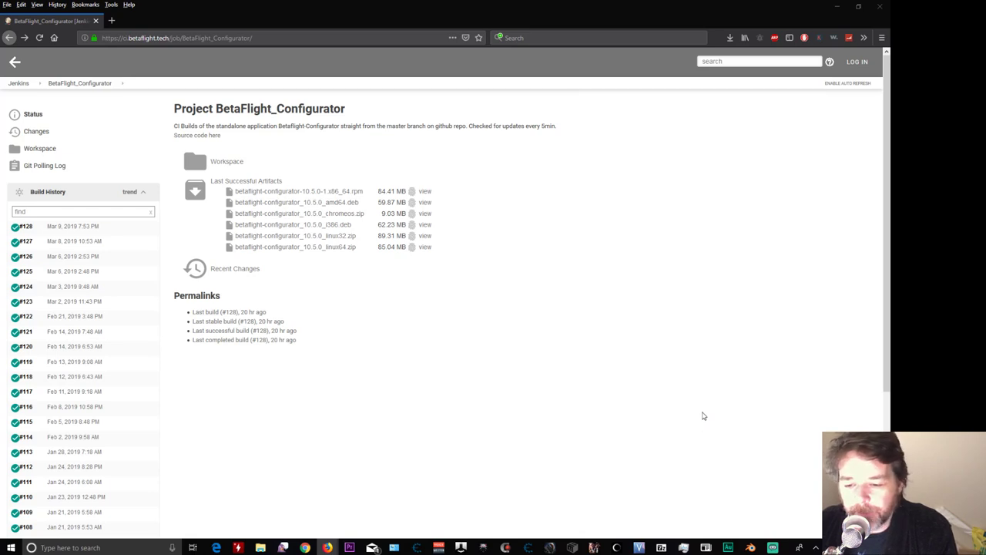
- Download betaflight-configurator_10.5.0_chromeos.zip from the last successful build artifacts and open it with 7-Zip File Manager
{"action": "left_click", "coordinate": [326, 214]}
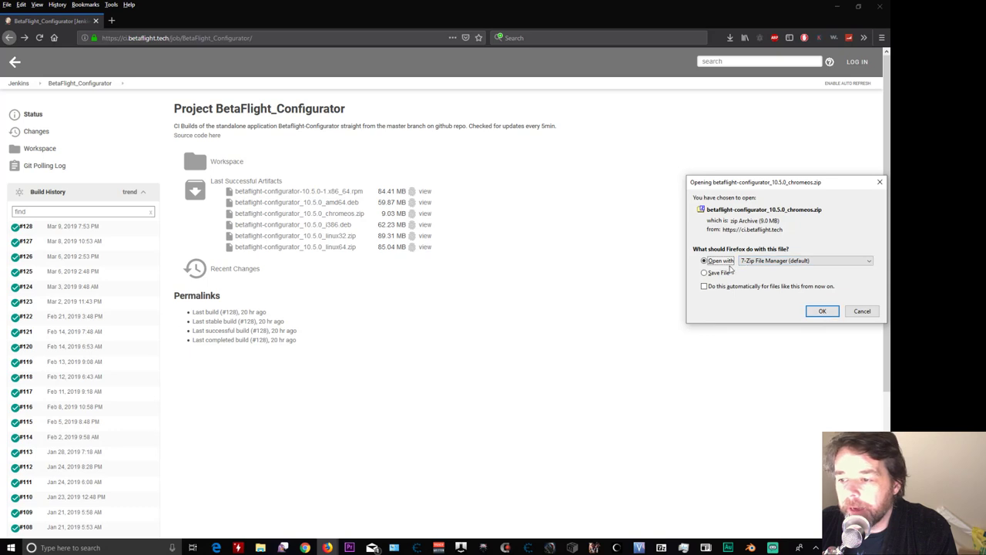
{"action": "left_click", "coordinate": [718, 273]}
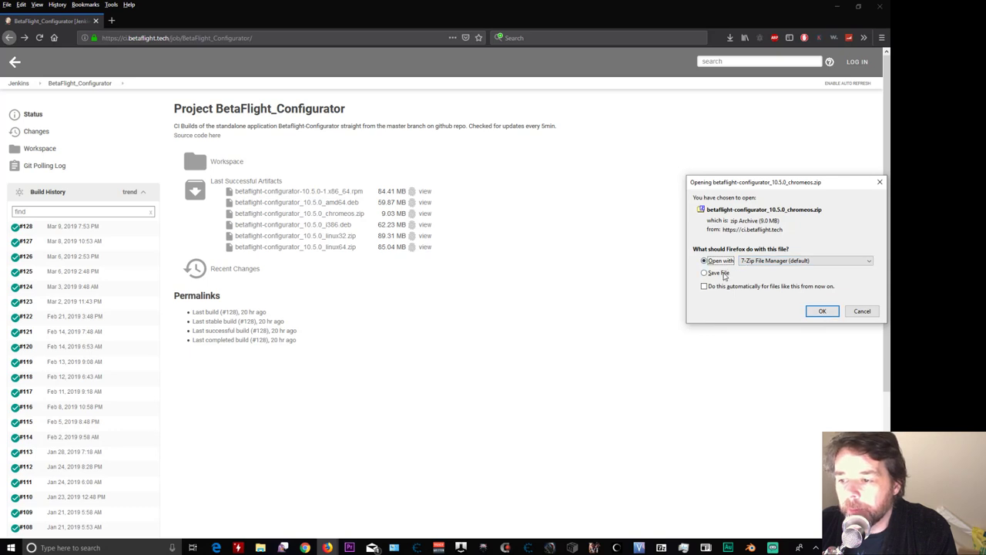
{"action": "left_click", "coordinate": [821, 310]}
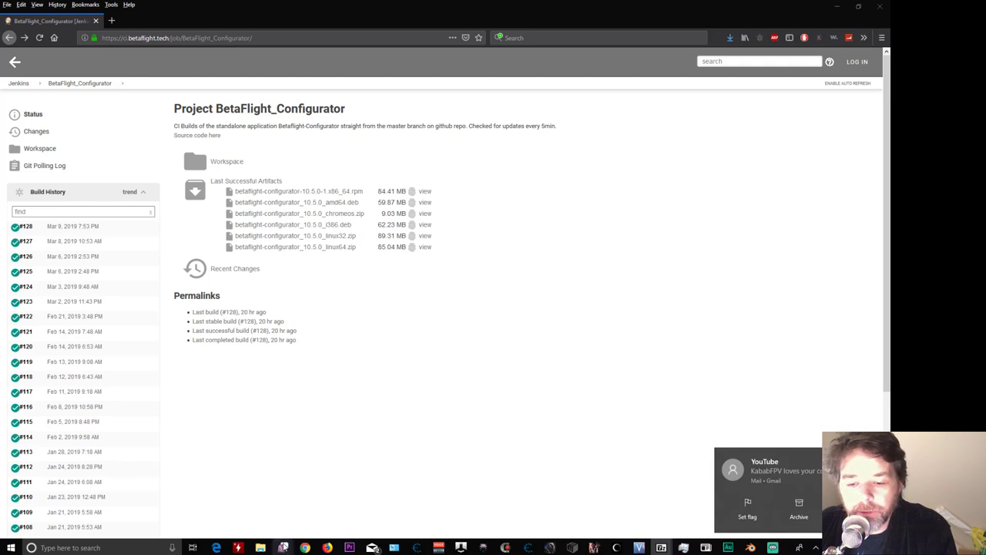
- Bring up the BF 10.5 folder window and enlarge it to show its full file list
{"action": "mouse_move", "coordinate": [261, 547]}
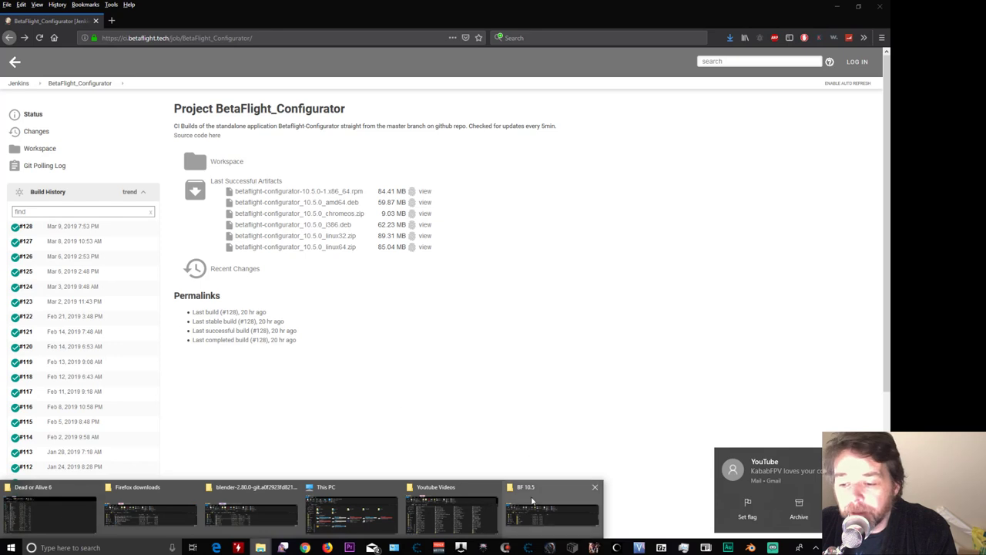
{"action": "left_click", "coordinate": [552, 512]}
{"action": "left_click_drag", "start_coordinate": [721, 157], "coordinate": [583, 160]}
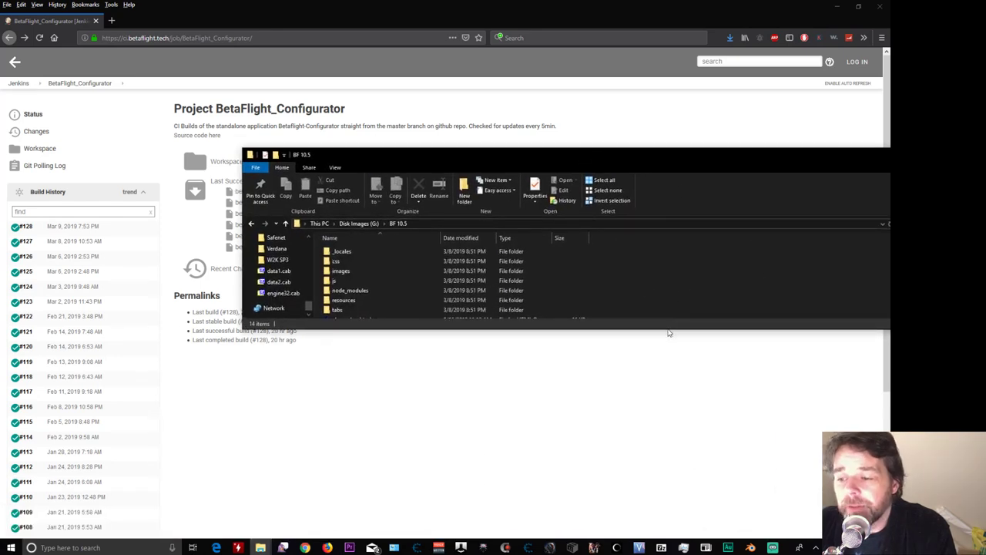
{"action": "left_click_drag", "start_coordinate": [670, 329], "coordinate": [670, 445]}
{"action": "left_click_drag", "start_coordinate": [588, 153], "coordinate": [844, 157]}
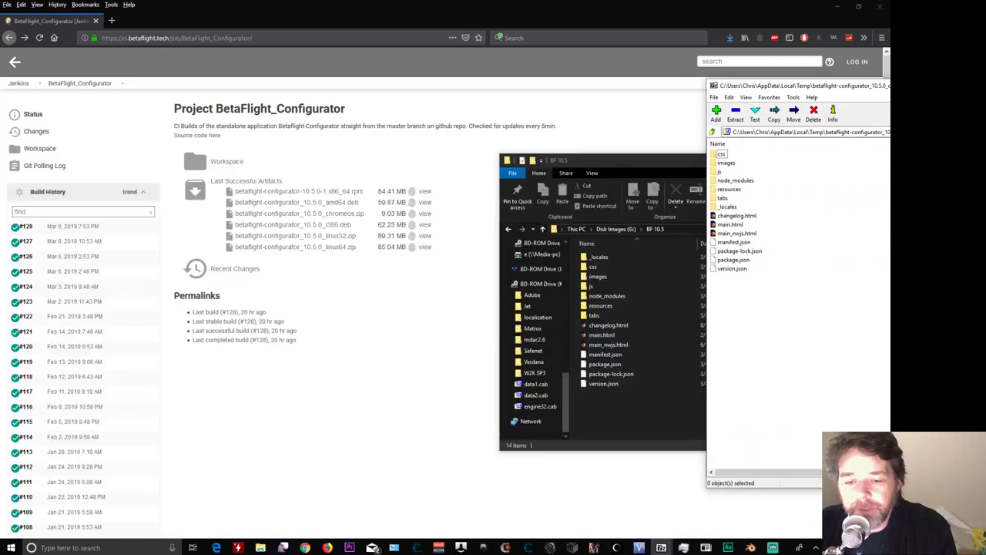
- Delete all the existing files and folders inside the BF 10.5 folder
{"action": "left_click_drag", "start_coordinate": [615, 162], "coordinate": [464, 169]}
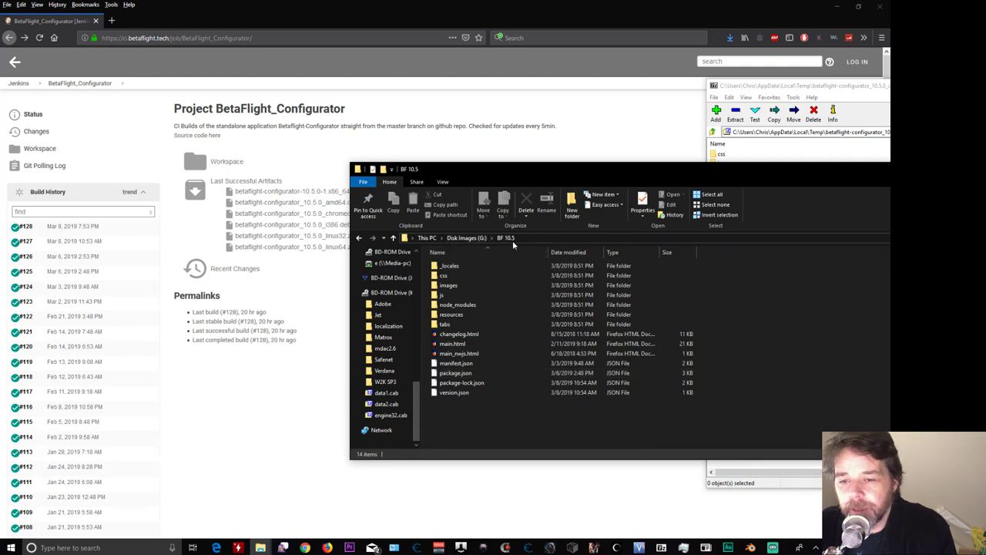
{"action": "left_click_drag", "start_coordinate": [469, 412], "coordinate": [519, 270]}
{"action": "key", "text": "Delete"}
{"action": "left_click", "coordinate": [481, 282]}
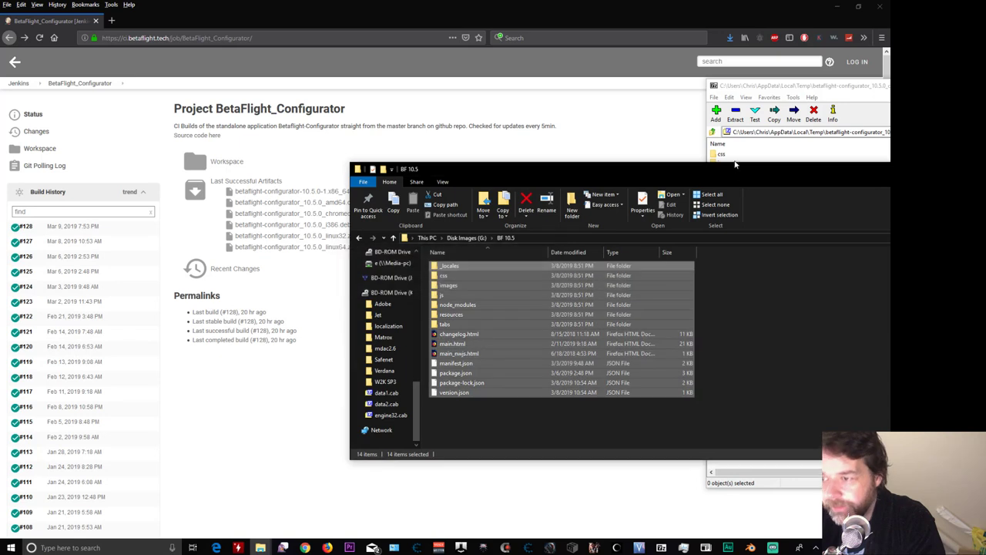
- Extract the entire contents of the opened chromeos archive into the emptied BF 10.5 folder
{"action": "left_click_drag", "start_coordinate": [727, 170], "coordinate": [586, 170]}
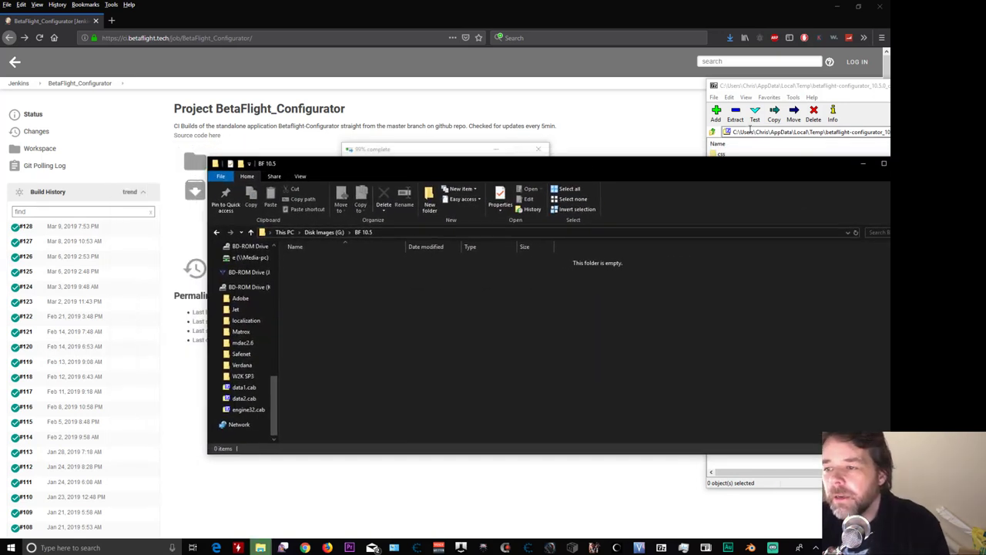
{"action": "left_click", "coordinate": [791, 234]}
{"action": "left_click_drag", "start_coordinate": [766, 307], "coordinate": [451, 313]}
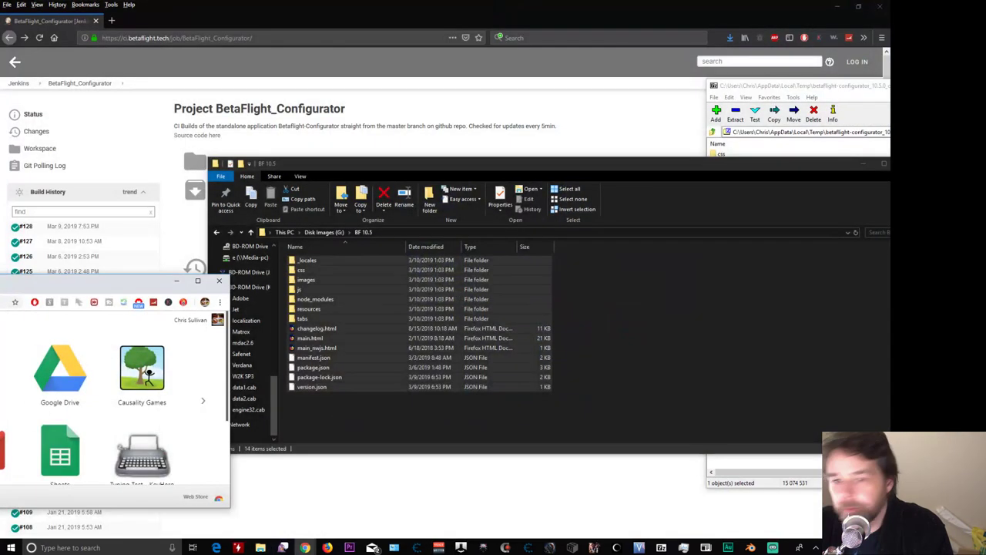
- Switch to Chrome and load the BF 10.5 folder on Disk Images (G:) as an unpacked extension
{"action": "double_click", "coordinate": [136, 282]}
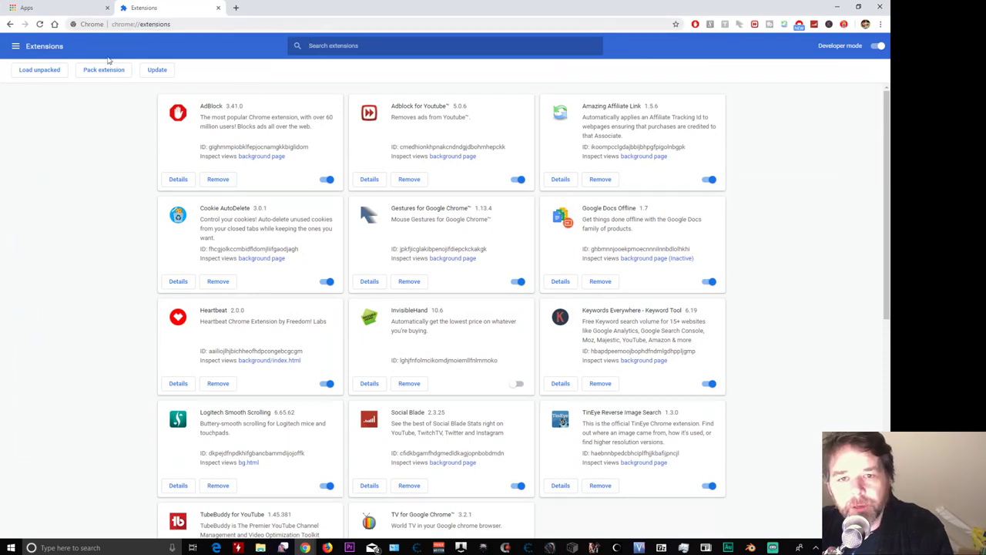
{"action": "left_click", "coordinate": [54, 72]}
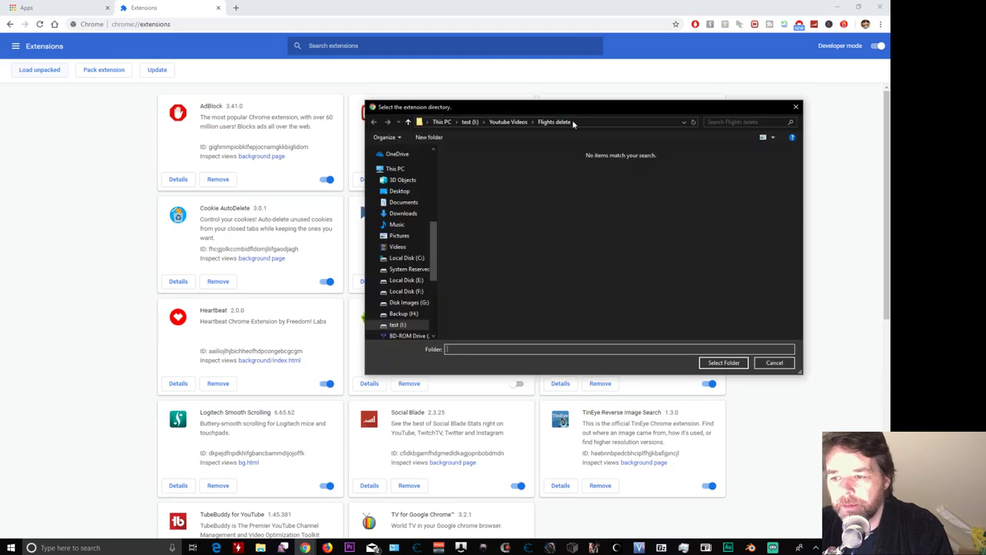
{"action": "left_click_drag", "start_coordinate": [573, 107], "coordinate": [985, 116]}
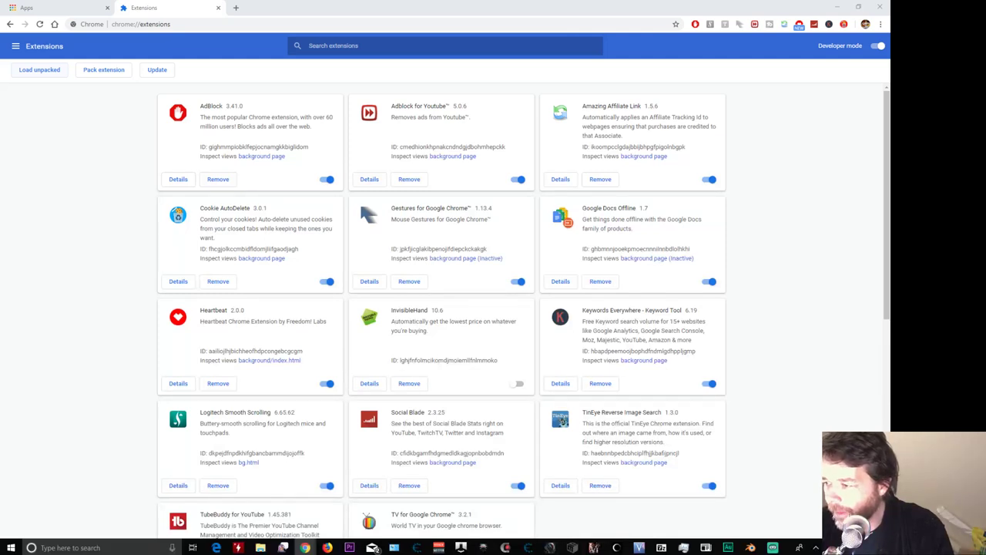
{"action": "left_click_drag", "start_coordinate": [985, 152], "coordinate": [636, 148]}
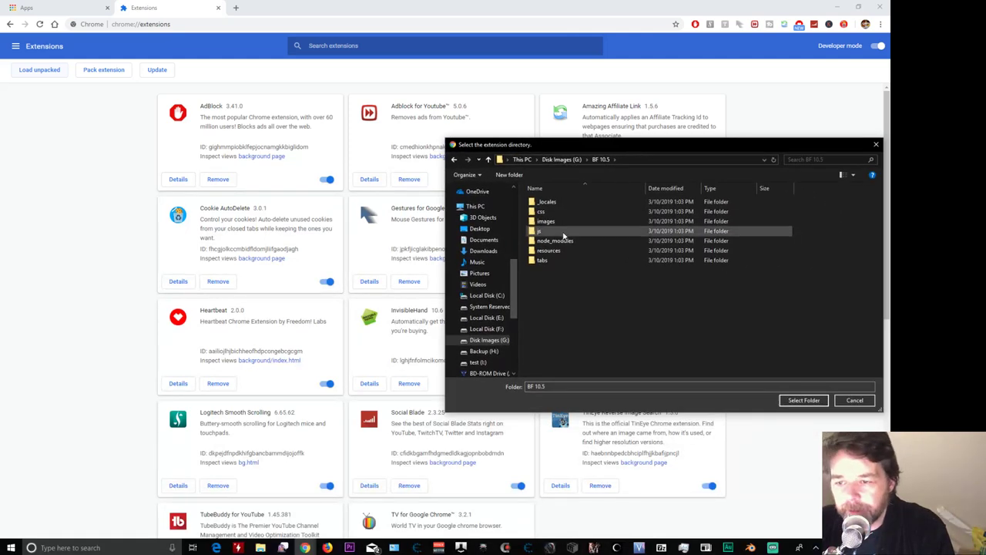
{"action": "left_click", "coordinate": [800, 402]}
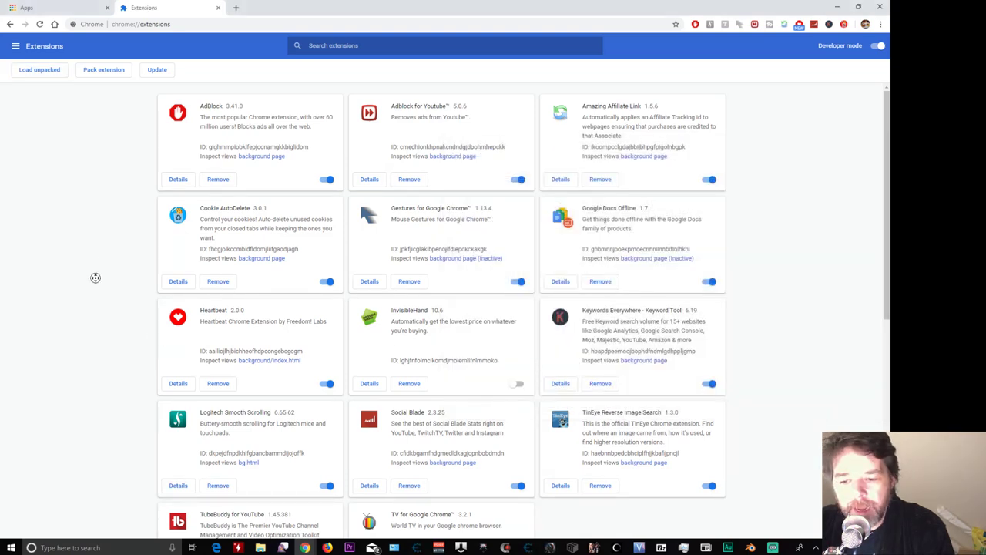
- Check the Chrome Apps section for the Betaflight Configurator entry and close the Extensions page
{"action": "scroll", "coordinate": [96, 297], "scroll_direction": "down", "scroll_amount": 1}
{"action": "scroll", "coordinate": [111, 292], "scroll_direction": "down", "scroll_amount": 2}
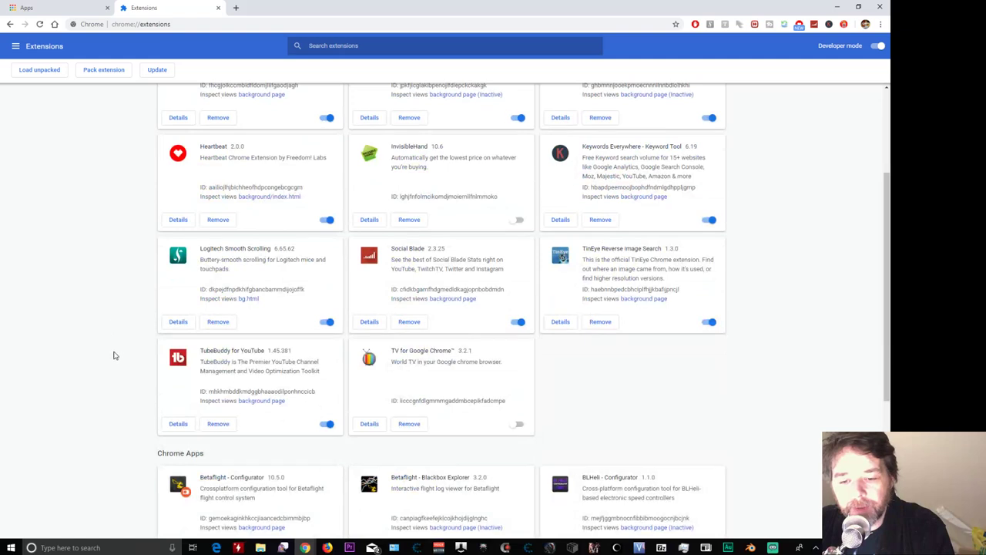
{"action": "scroll", "coordinate": [111, 359], "scroll_direction": "down", "scroll_amount": 1}
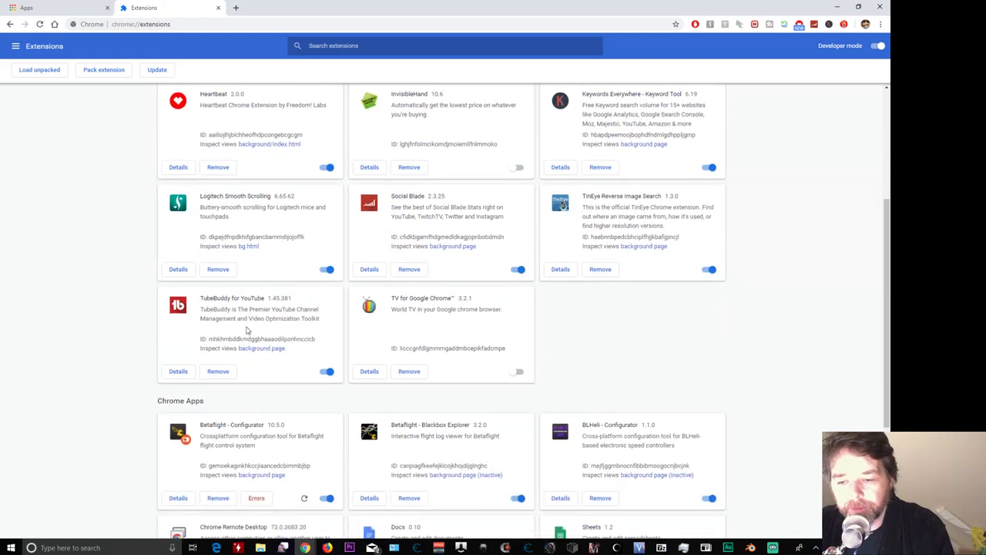
{"action": "left_click", "coordinate": [219, 8]}
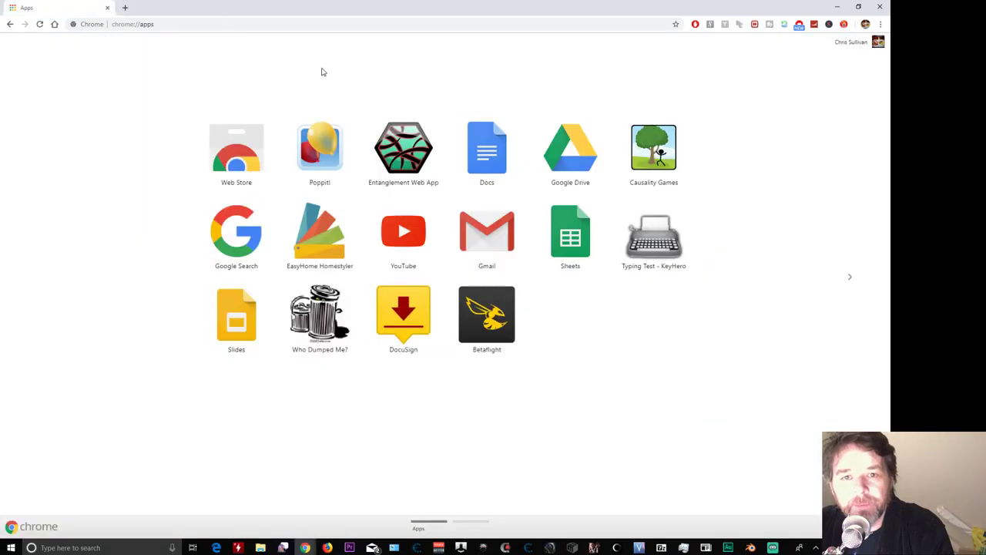
- Launch the Betaflight app from the Chrome apps page and enable Expert Mode
{"action": "left_click", "coordinate": [496, 341]}
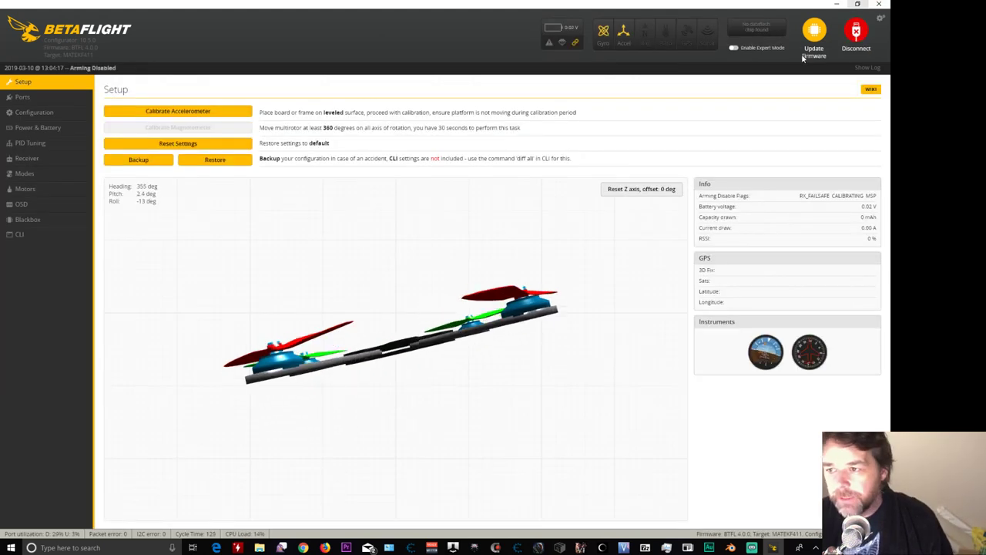
{"action": "left_click", "coordinate": [735, 48]}
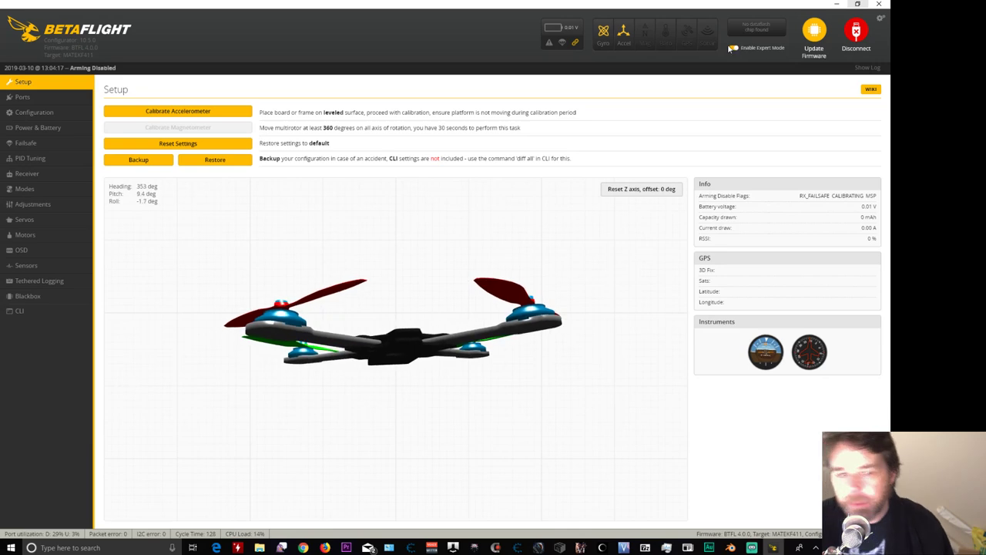
- Review the serial port assignments of USB VCP, UART1 and UART2
{"action": "left_click", "coordinate": [35, 98]}
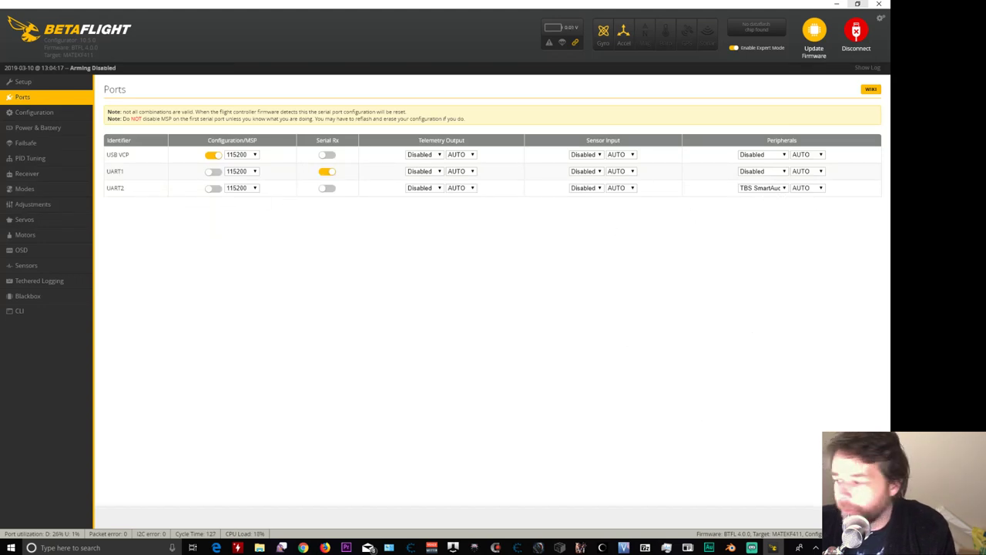
{"action": "left_click", "coordinate": [325, 547]}
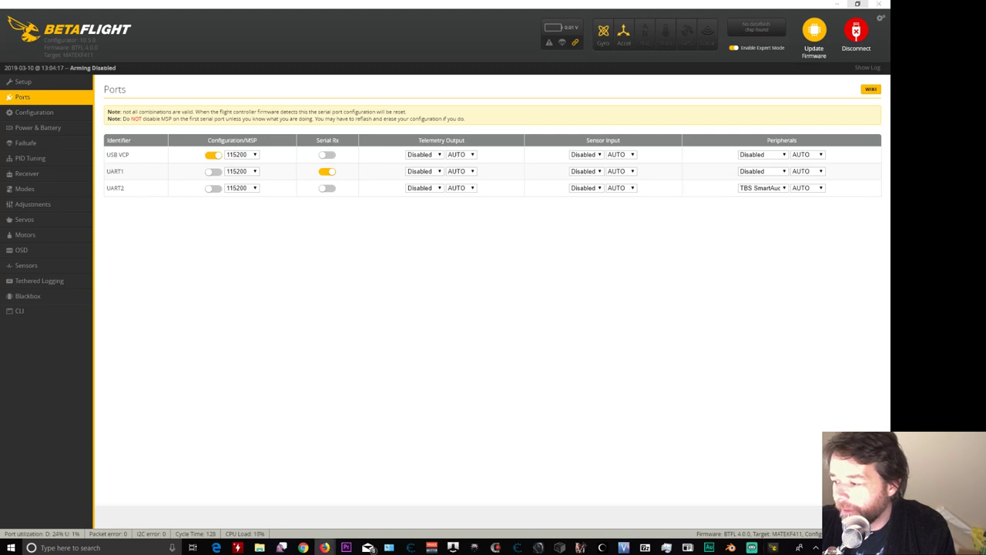
{"action": "left_click", "coordinate": [372, 262]}
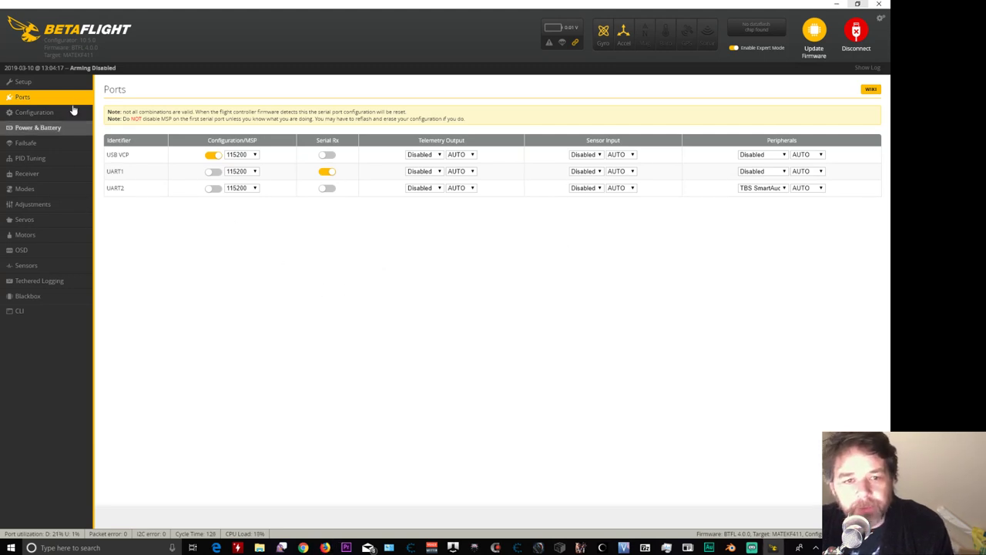
- Review the board's Configuration settings, including mixer, ESC protocol, sensor alignment, receiver and other features
{"action": "left_click", "coordinate": [52, 127]}
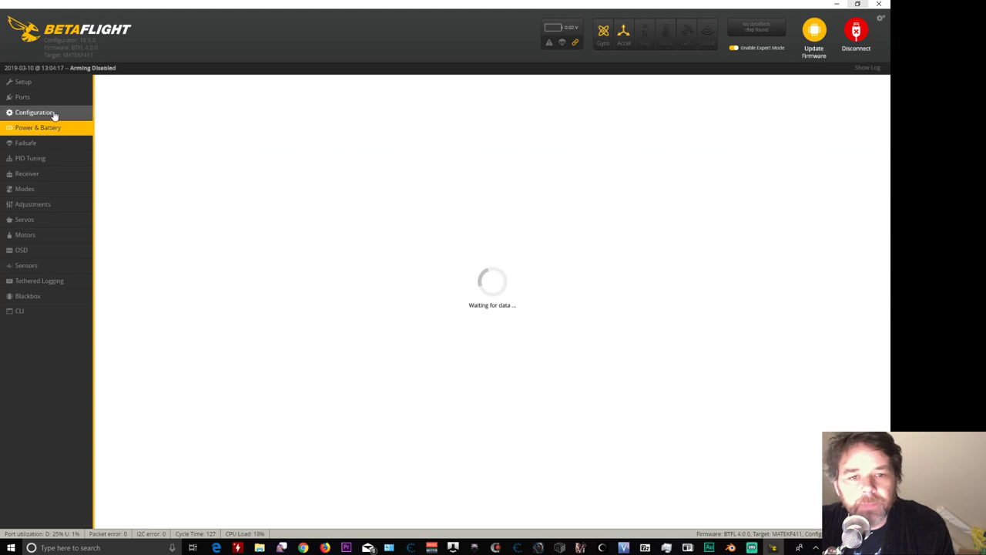
{"action": "left_click", "coordinate": [44, 114]}
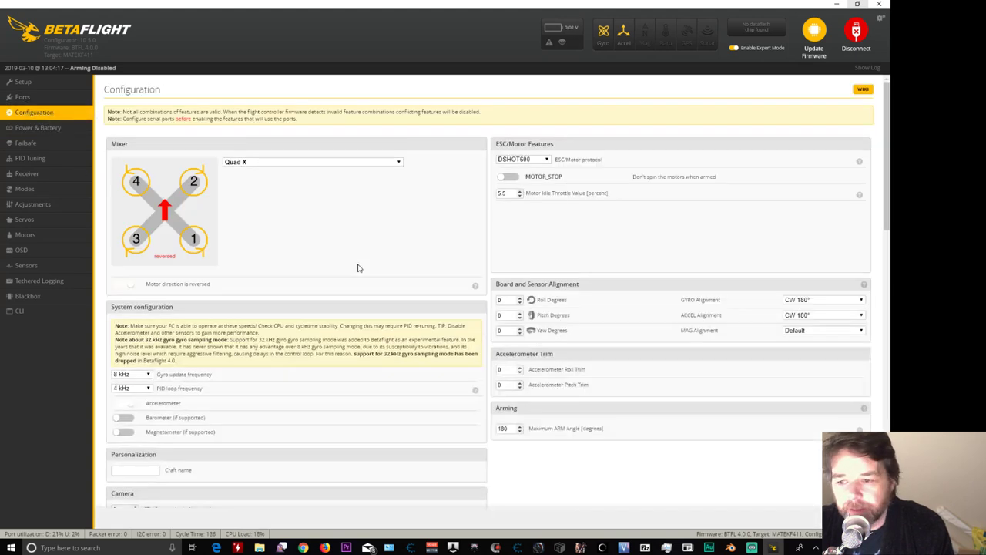
{"action": "scroll", "coordinate": [616, 285], "scroll_direction": "down", "scroll_amount": 2}
{"action": "scroll", "coordinate": [613, 292], "scroll_direction": "down", "scroll_amount": 1}
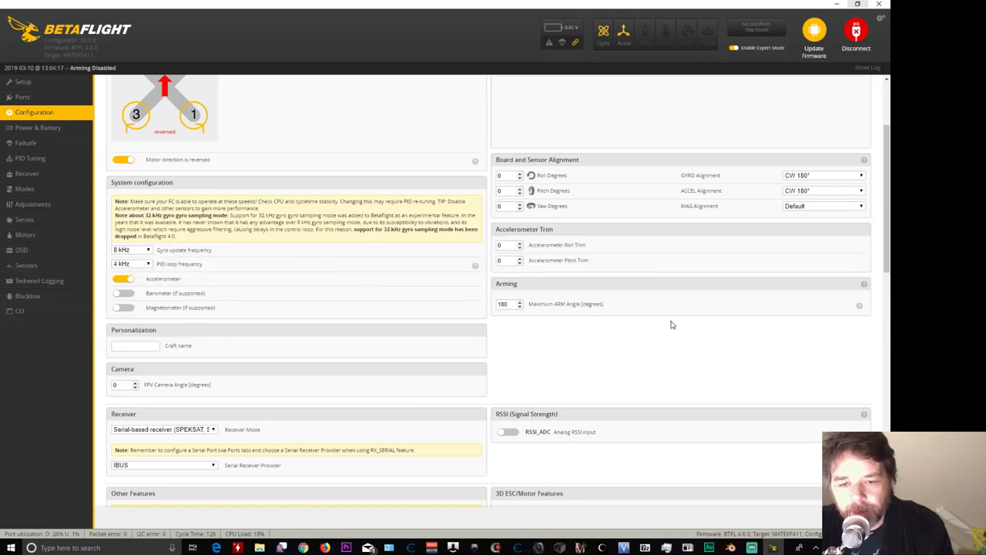
{"action": "scroll", "coordinate": [732, 349], "scroll_direction": "down", "scroll_amount": 5}
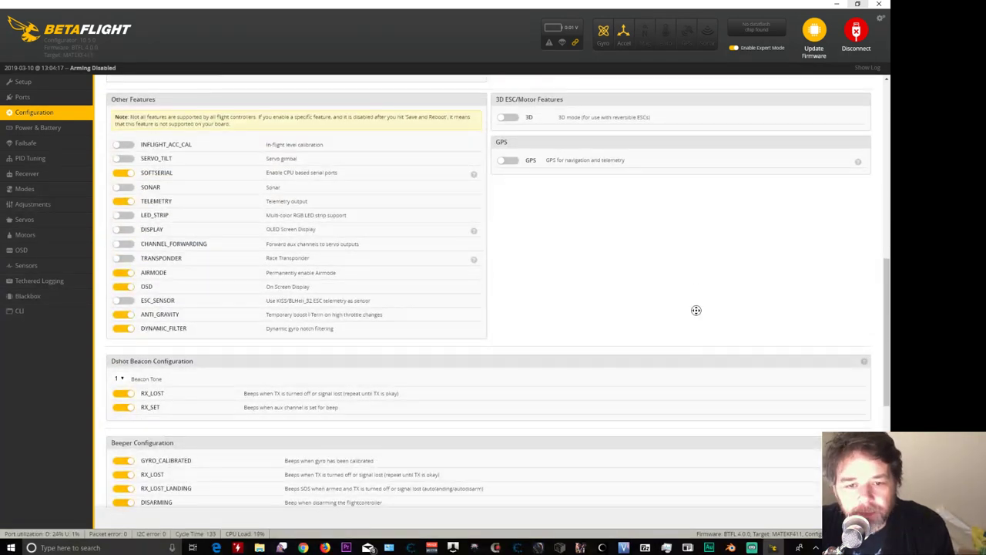
{"action": "scroll", "coordinate": [697, 277], "scroll_direction": "up", "scroll_amount": 1}
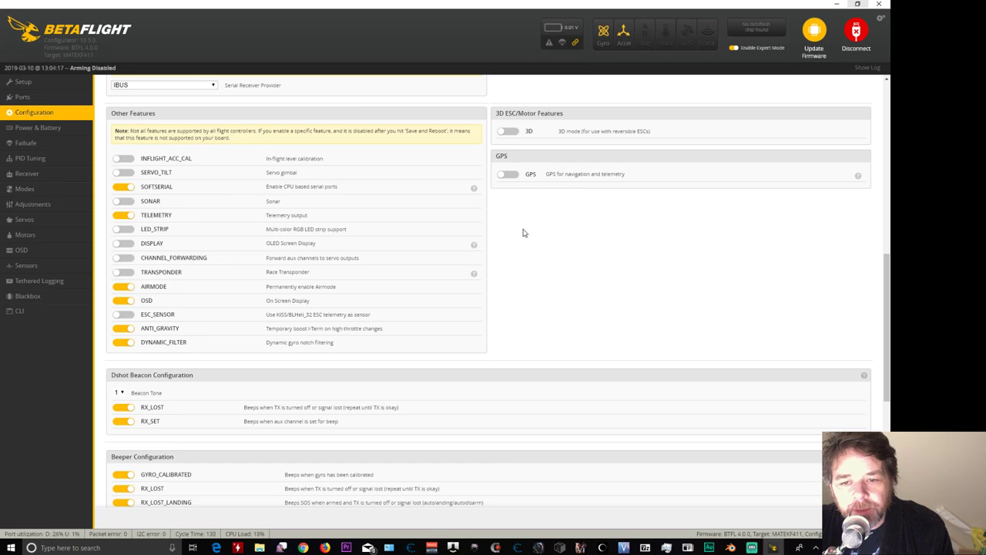
{"action": "scroll", "coordinate": [673, 278], "scroll_direction": "up", "scroll_amount": 8}
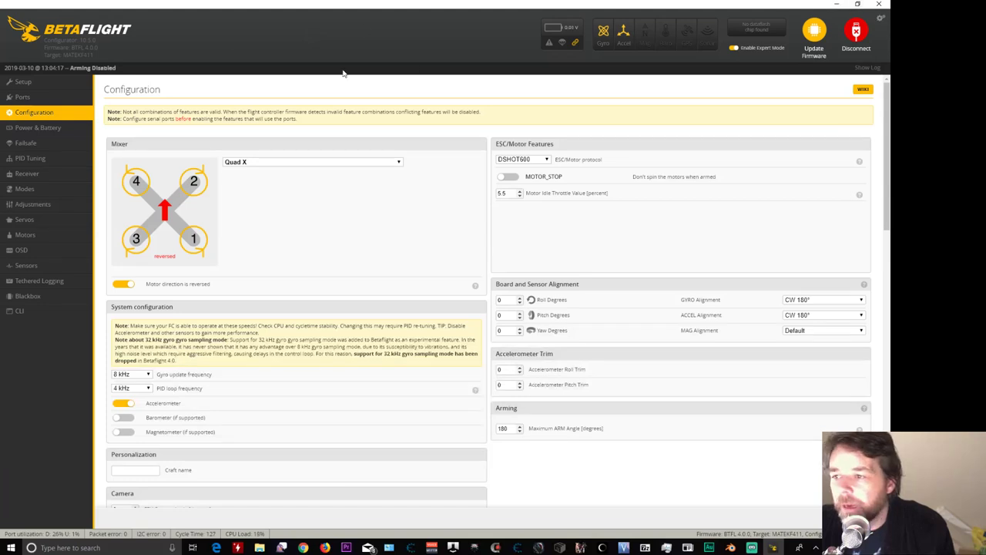
- Run the version command in the CLI and highlight the board's target name in the output
{"action": "left_click", "coordinate": [44, 312]}
{"action": "left_click", "coordinate": [191, 487]}
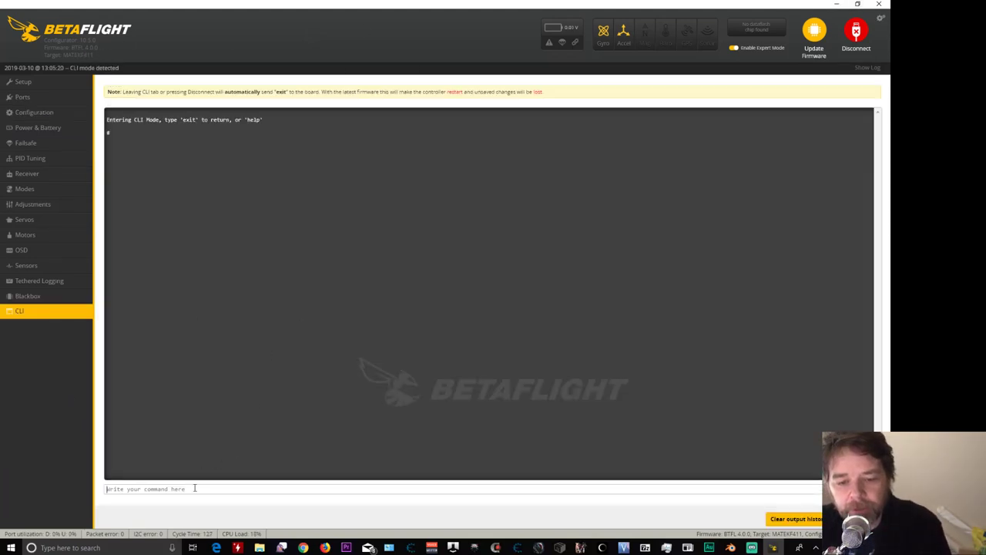
{"action": "type", "text": "ver"}
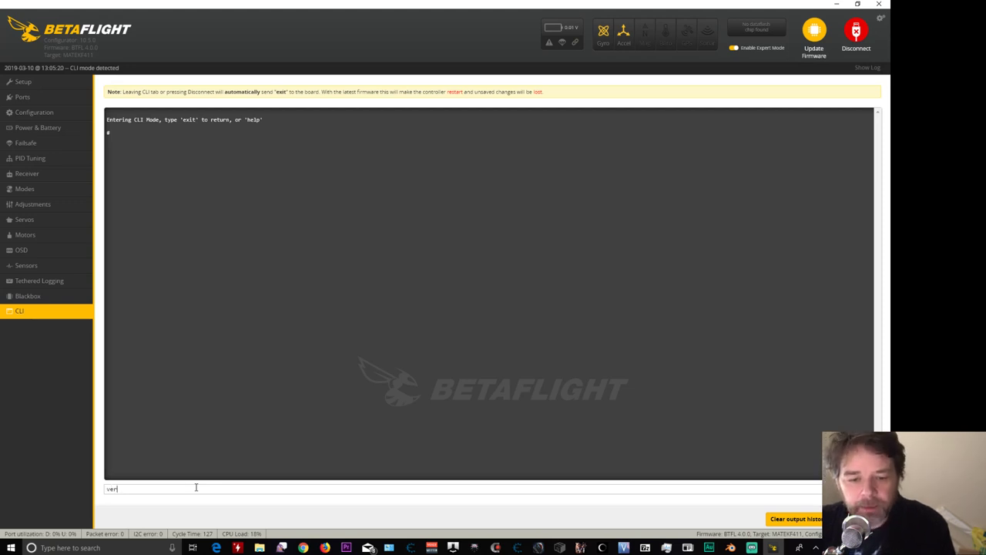
{"action": "type", "text": "sion"}
{"action": "key", "text": "Return"}
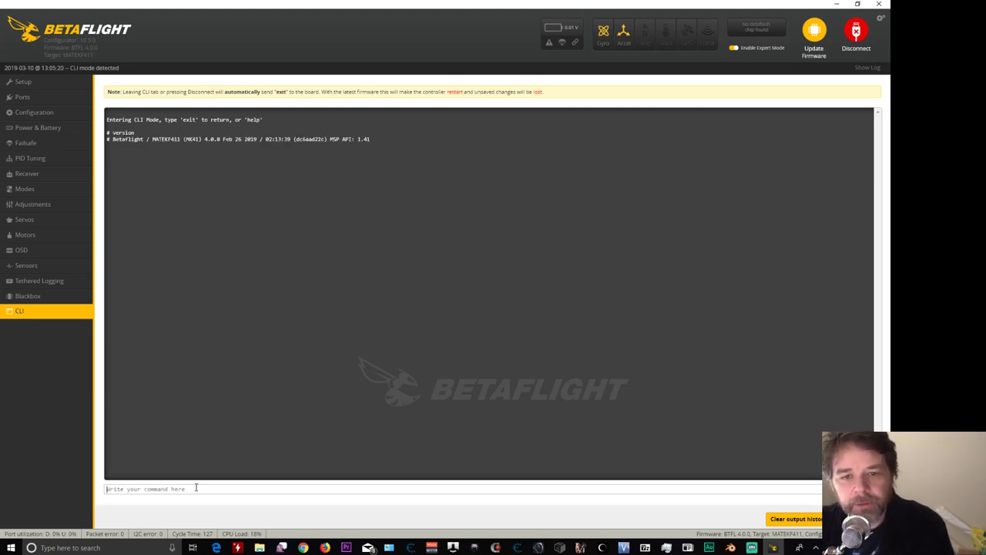
{"action": "double_click", "coordinate": [158, 140]}
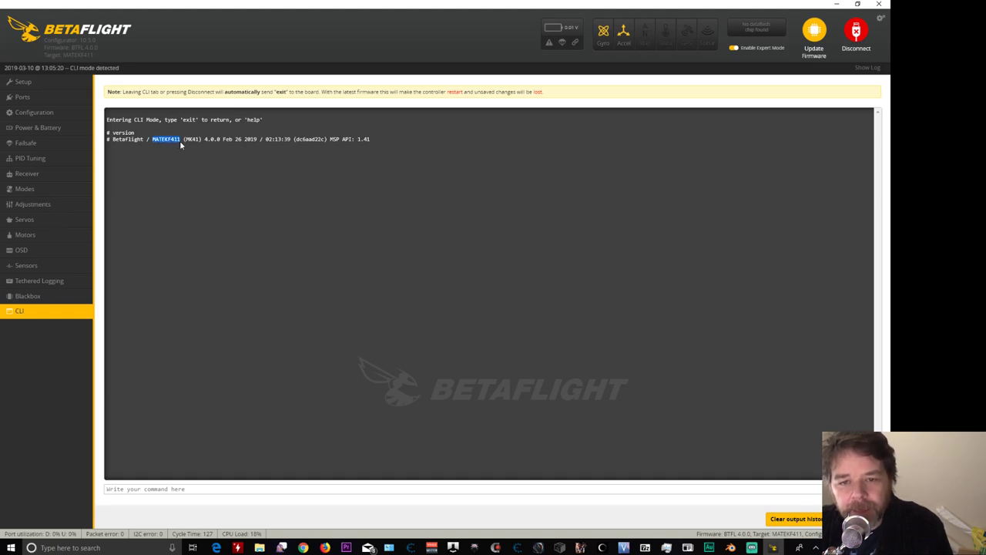
- Open the firmware flasher and set the build type to Release And Release Candidate
{"action": "left_click", "coordinate": [816, 36]}
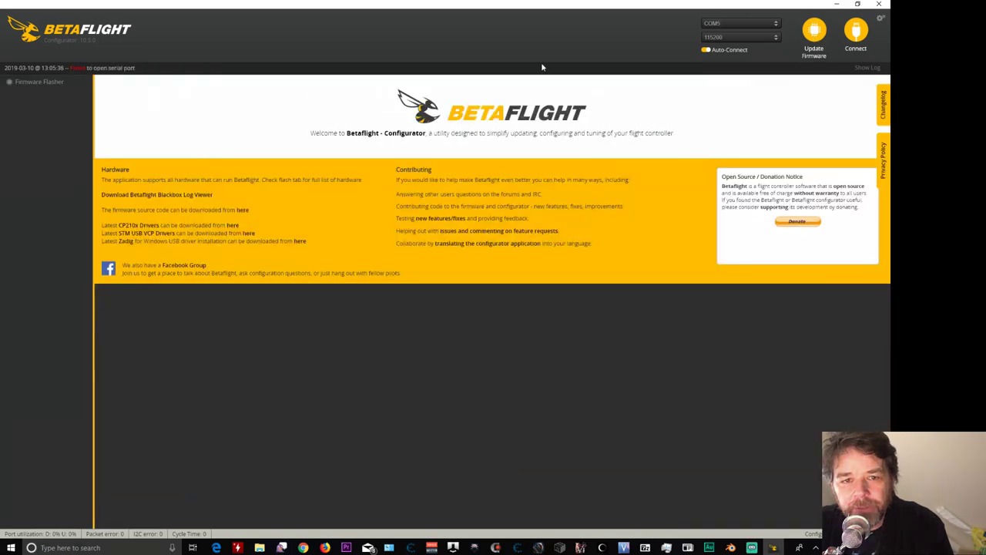
{"action": "left_click", "coordinate": [814, 34]}
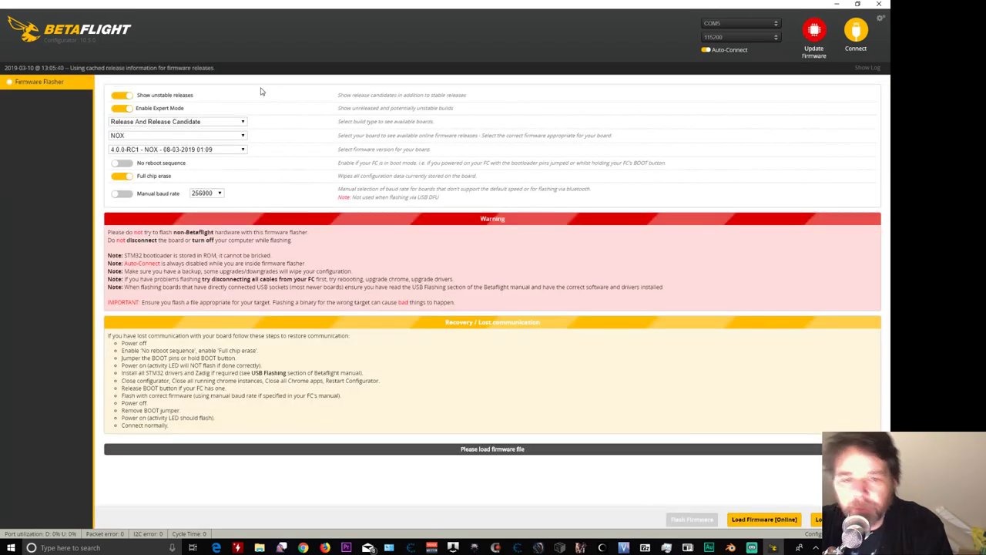
{"action": "left_click", "coordinate": [199, 125]}
{"action": "left_click", "coordinate": [197, 115]}
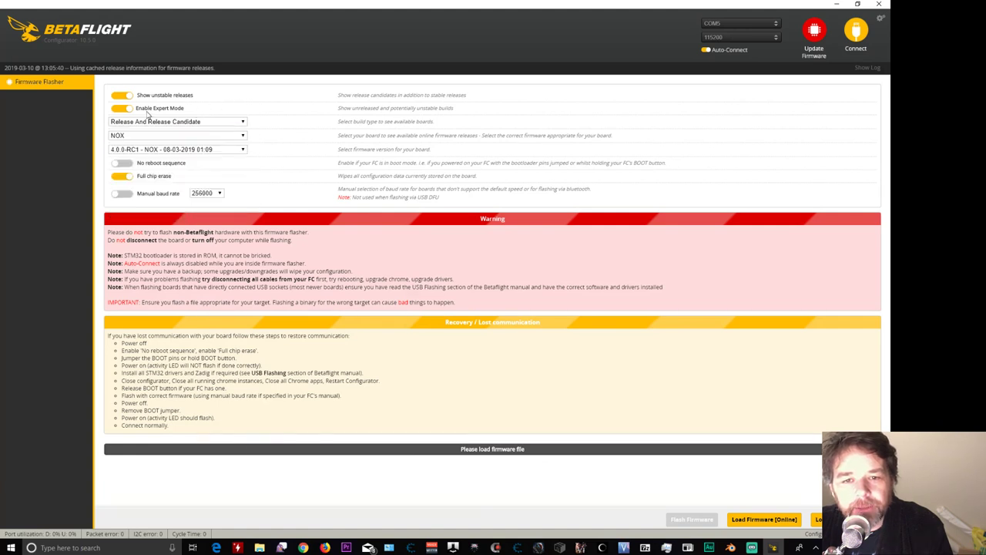
{"action": "key", "text": "Up"}
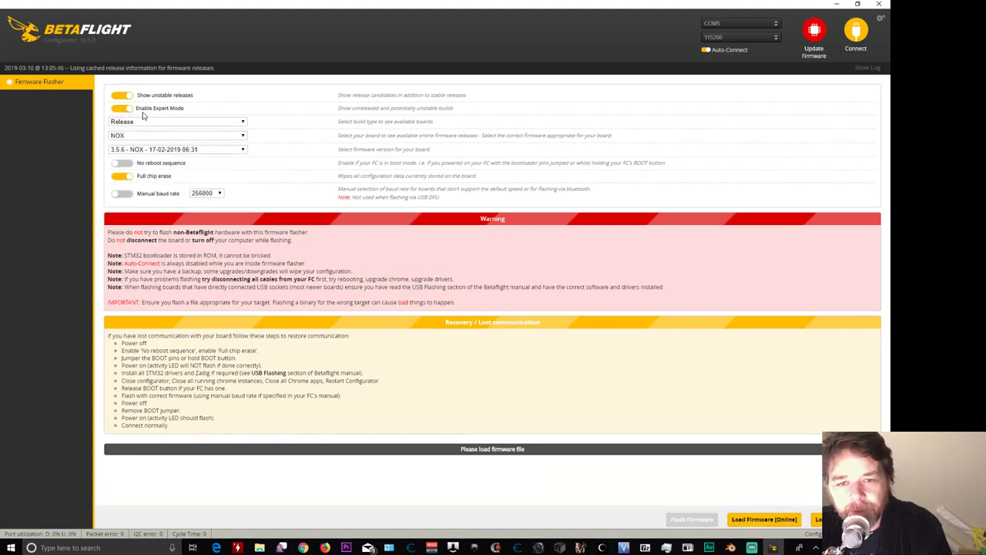
{"action": "left_click", "coordinate": [172, 123]}
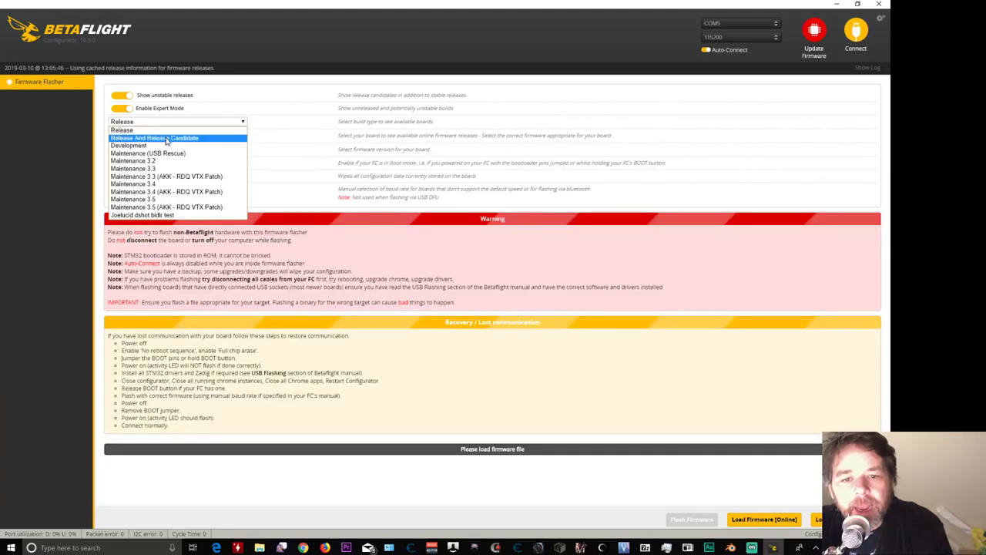
{"action": "left_click", "coordinate": [158, 138]}
{"action": "left_click", "coordinate": [161, 140]}
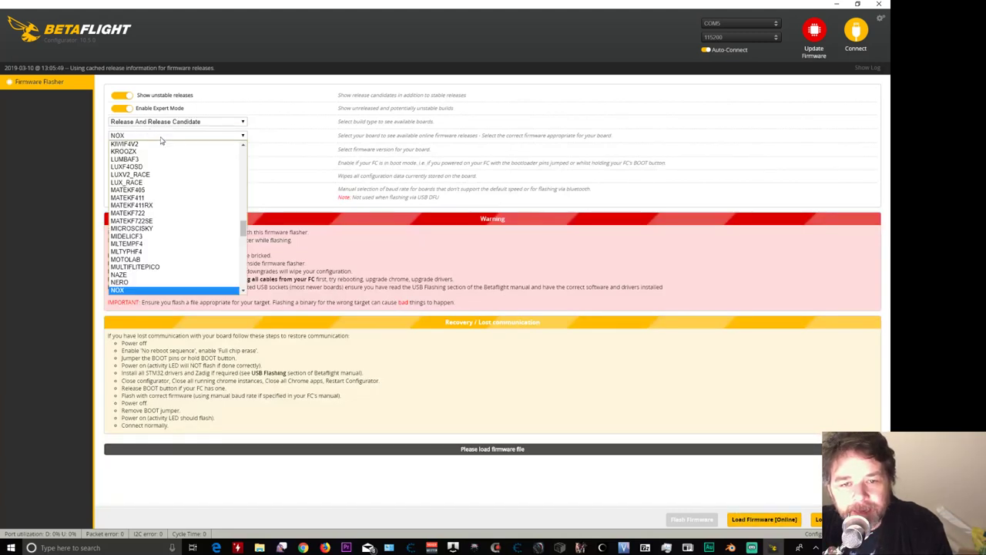
{"action": "left_click", "coordinate": [179, 198]}
{"action": "left_click", "coordinate": [243, 151]}
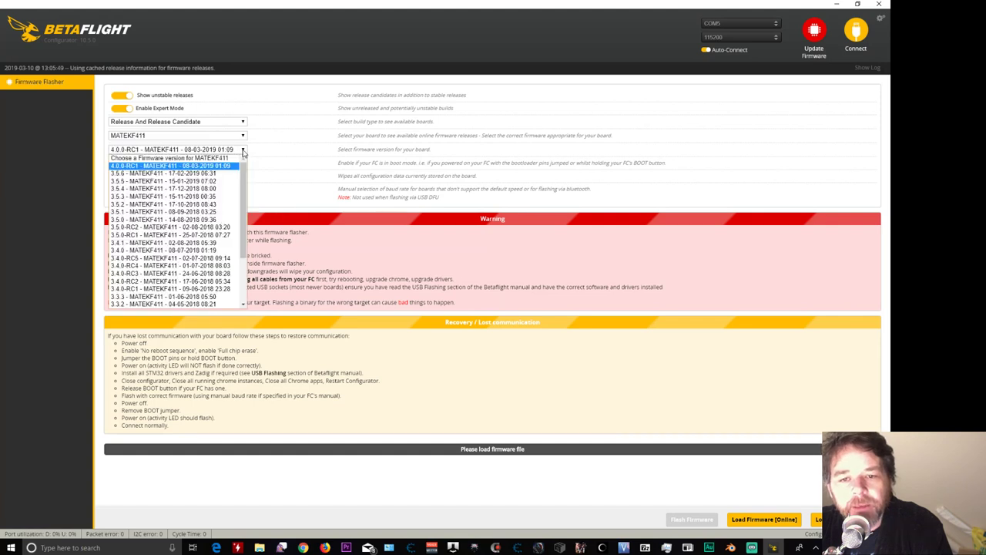
{"action": "left_click", "coordinate": [208, 166]}
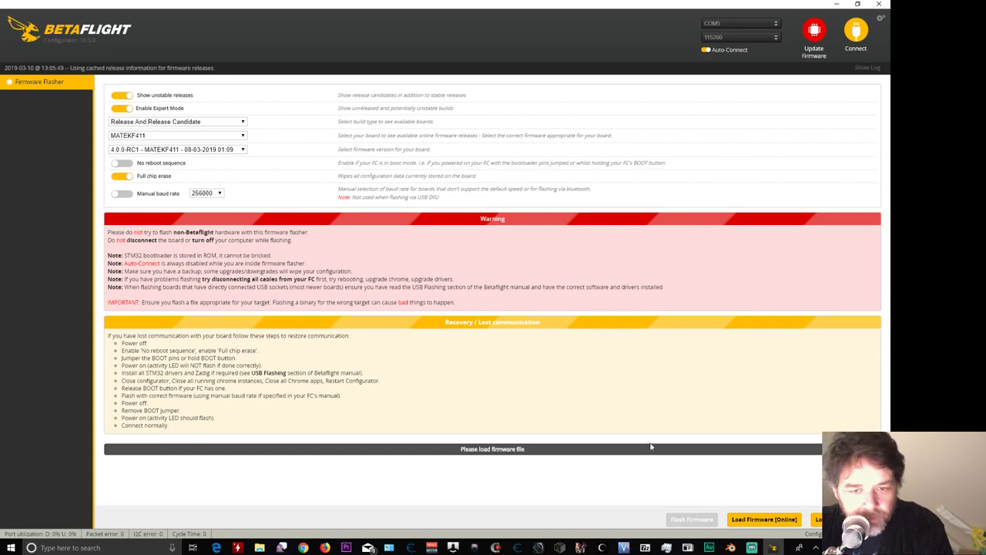
- Load the selected firmware online, reading through its release notes, and flash it to the board
{"action": "left_click", "coordinate": [742, 520]}
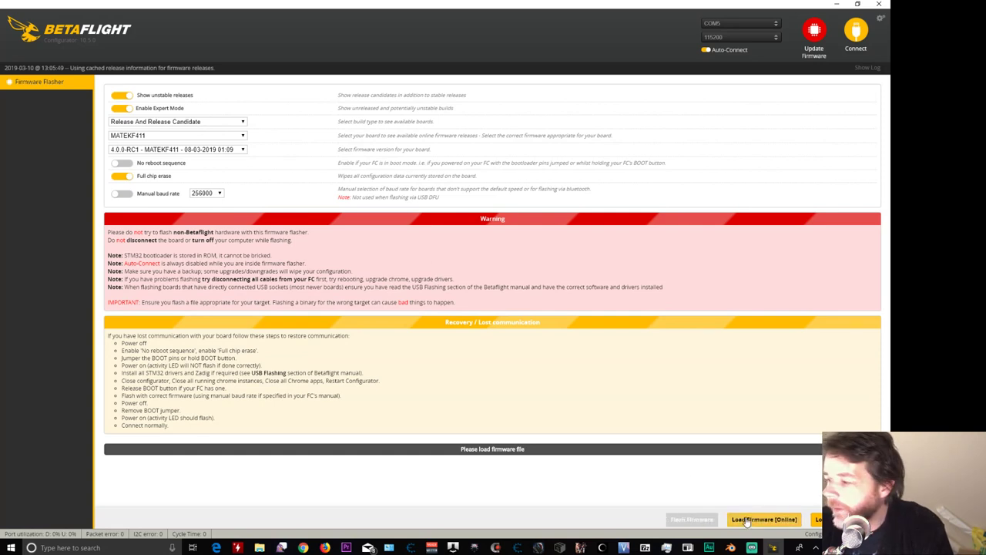
{"action": "scroll", "coordinate": [214, 280], "scroll_direction": "down", "scroll_amount": 2}
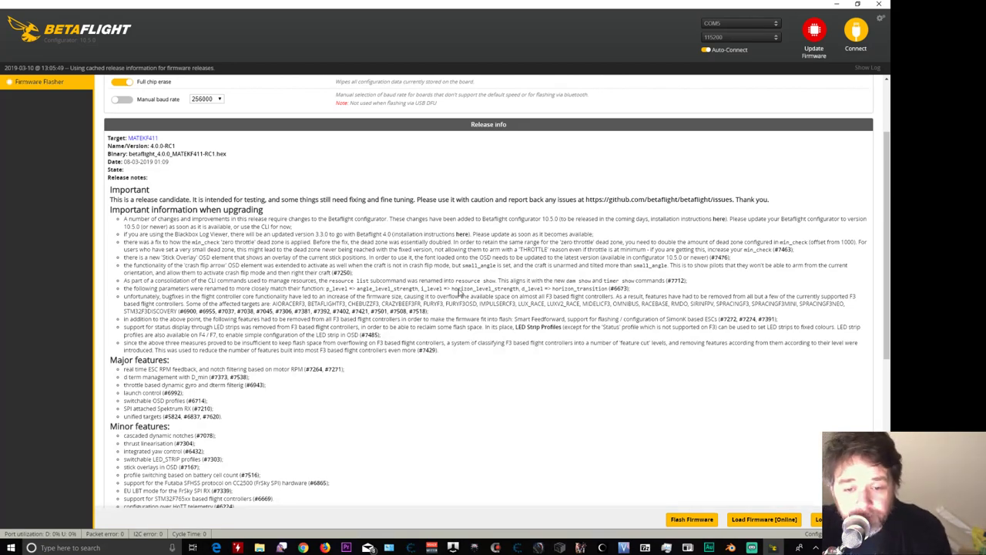
{"action": "scroll", "coordinate": [461, 293], "scroll_direction": "down", "scroll_amount": 4}
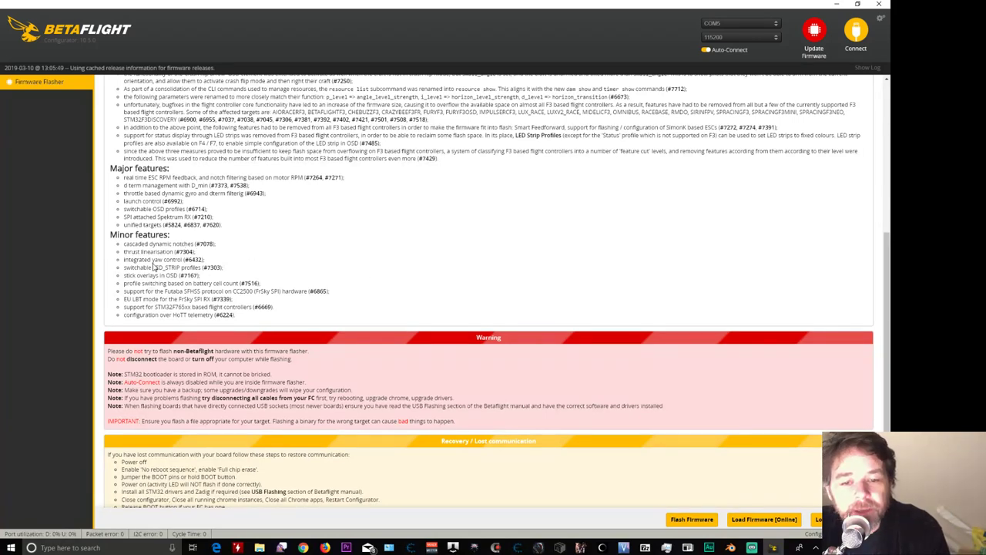
{"action": "scroll", "coordinate": [363, 282], "scroll_direction": "up", "scroll_amount": 3}
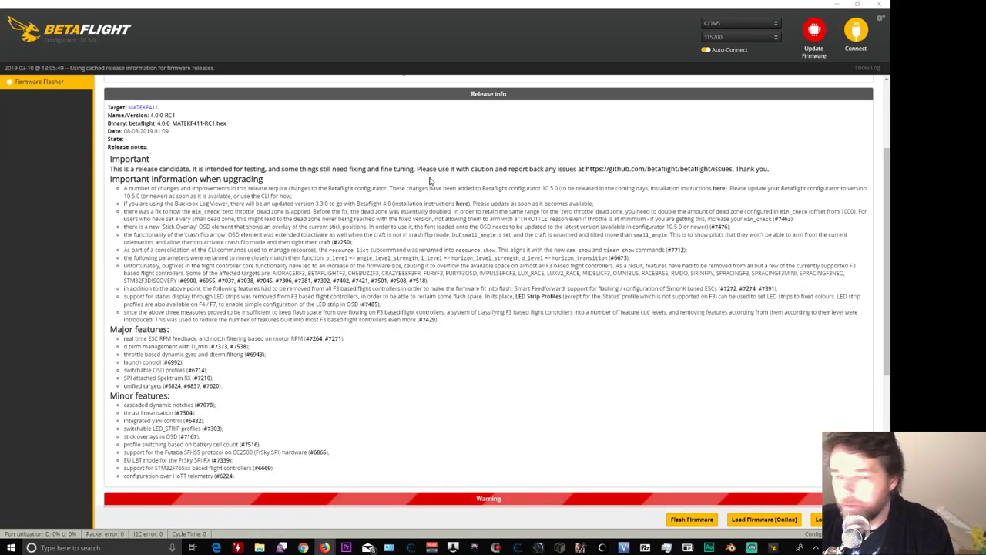
{"action": "scroll", "coordinate": [332, 231], "scroll_direction": "down", "scroll_amount": 2}
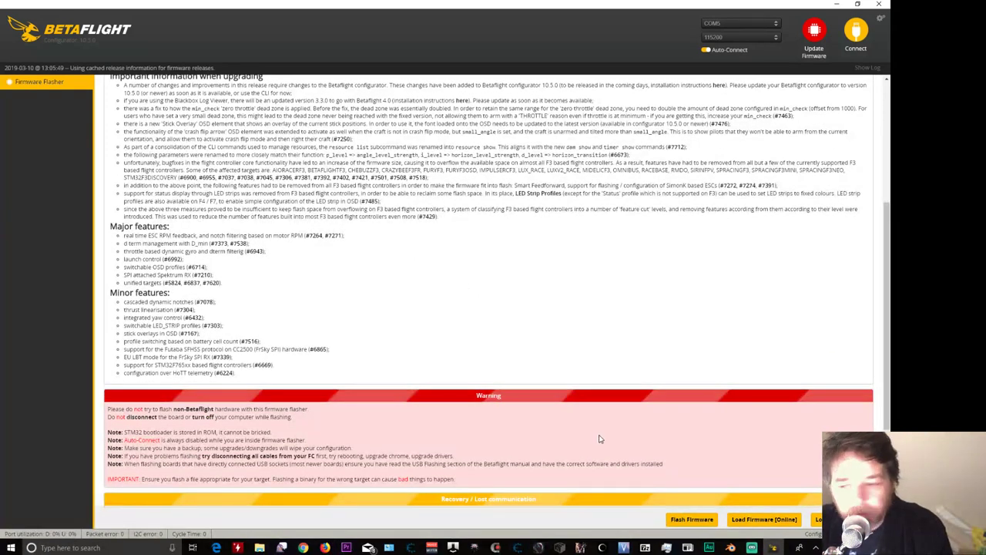
{"action": "scroll", "coordinate": [707, 309], "scroll_direction": "down", "scroll_amount": 3}
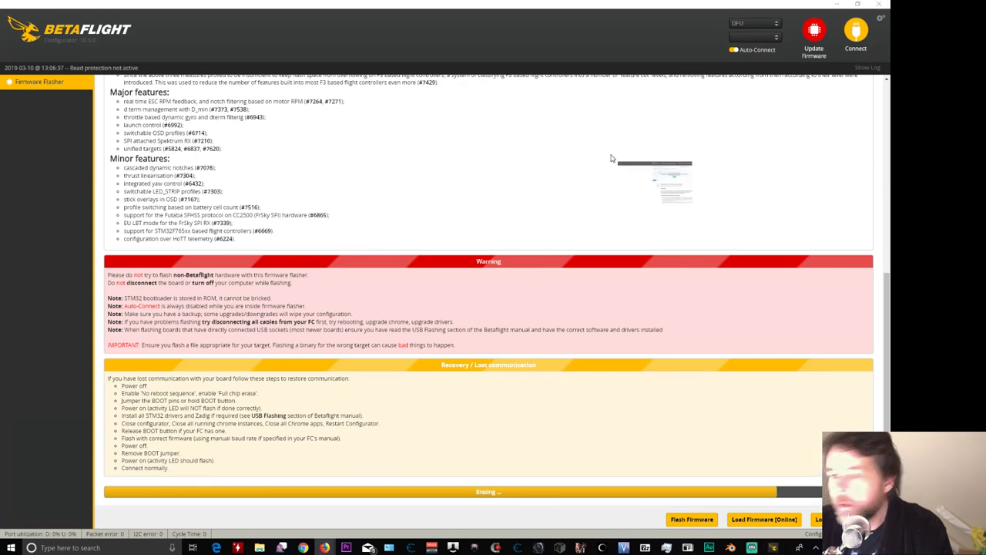
- Switch to the Betaflight 4.0.0 Release Candidate 1 page in Firefox and read the upgrade note on the crash flip arrow OSD element
{"action": "key", "text": "alt+Tab"}
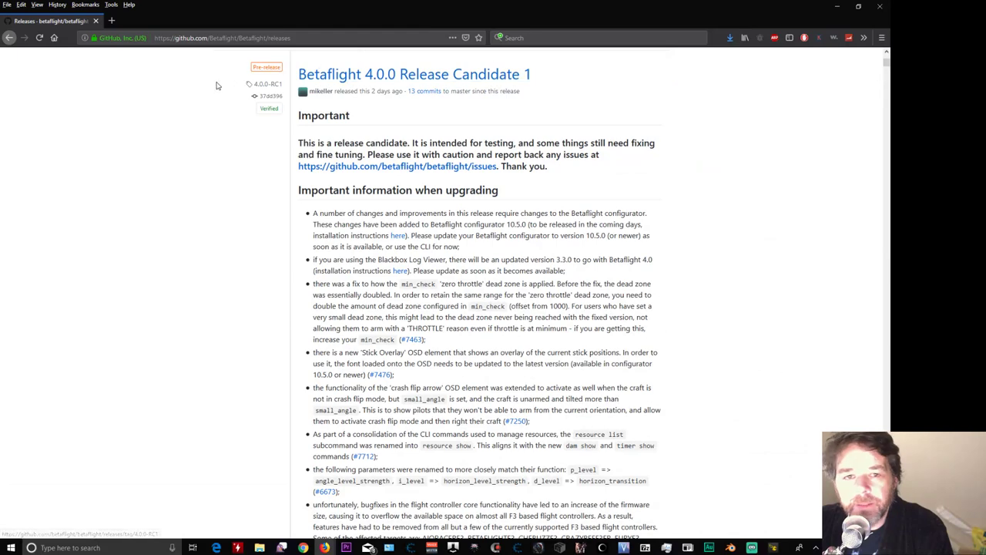
{"action": "middle_click", "coordinate": [689, 194]}
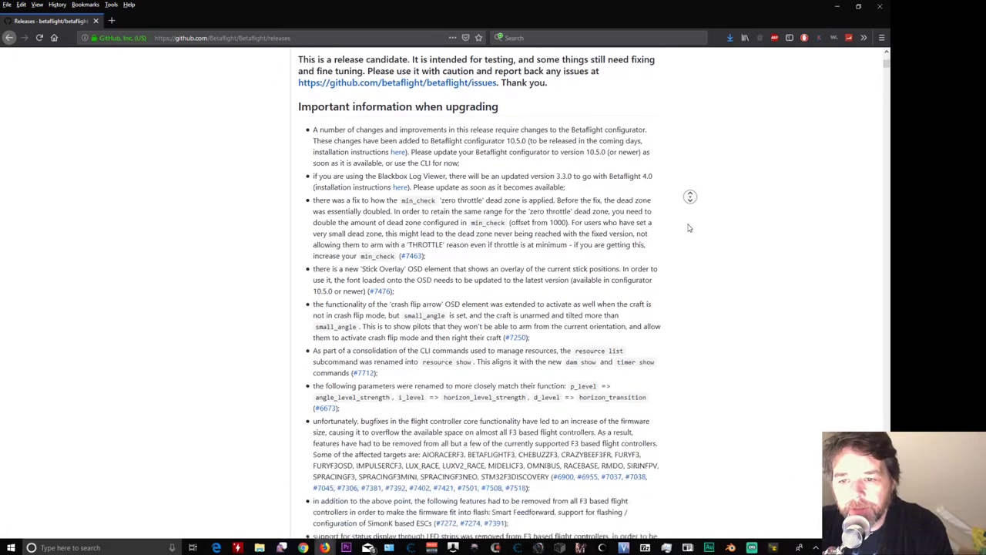
{"action": "left_click", "coordinate": [699, 213]}
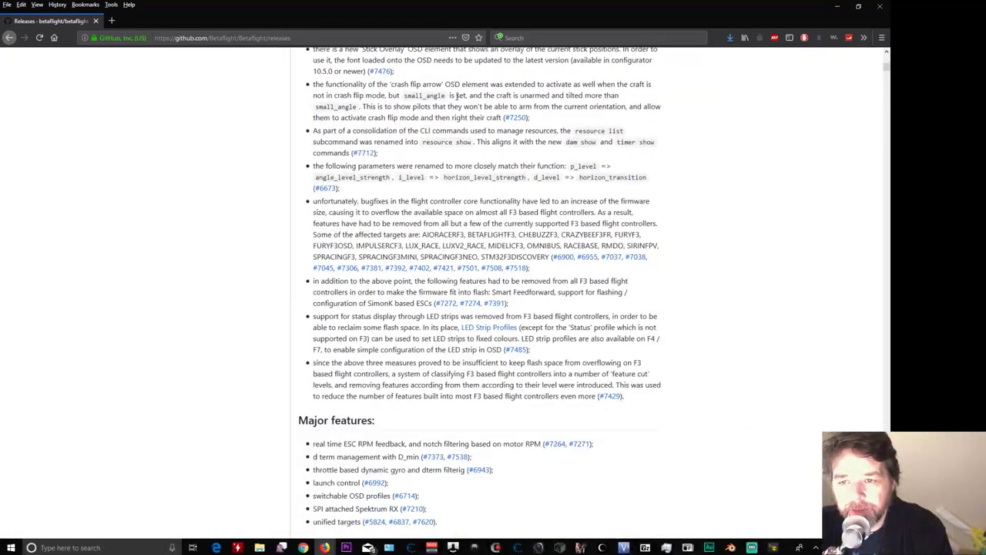
{"action": "left_click_drag", "start_coordinate": [325, 85], "coordinate": [641, 86]}
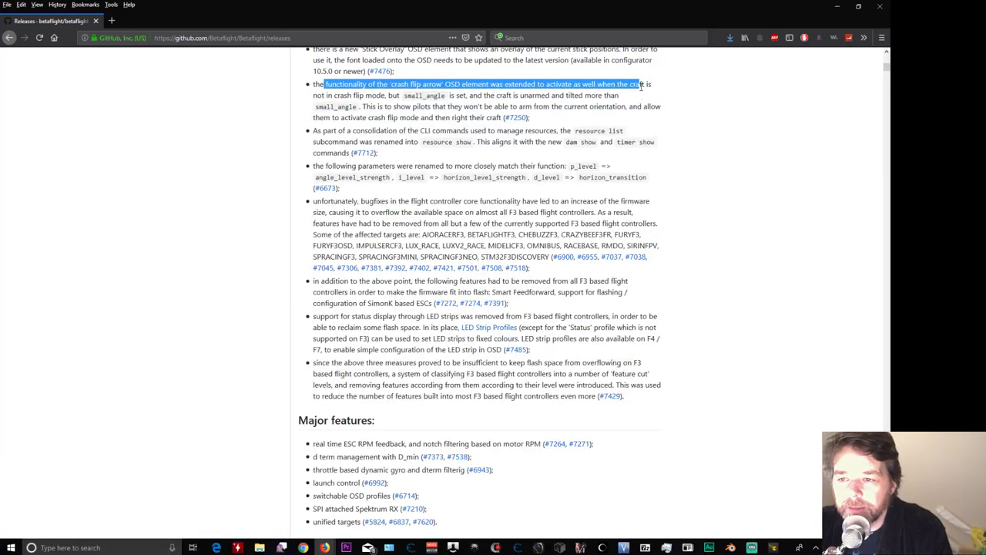
{"action": "left_click", "coordinate": [680, 87]}
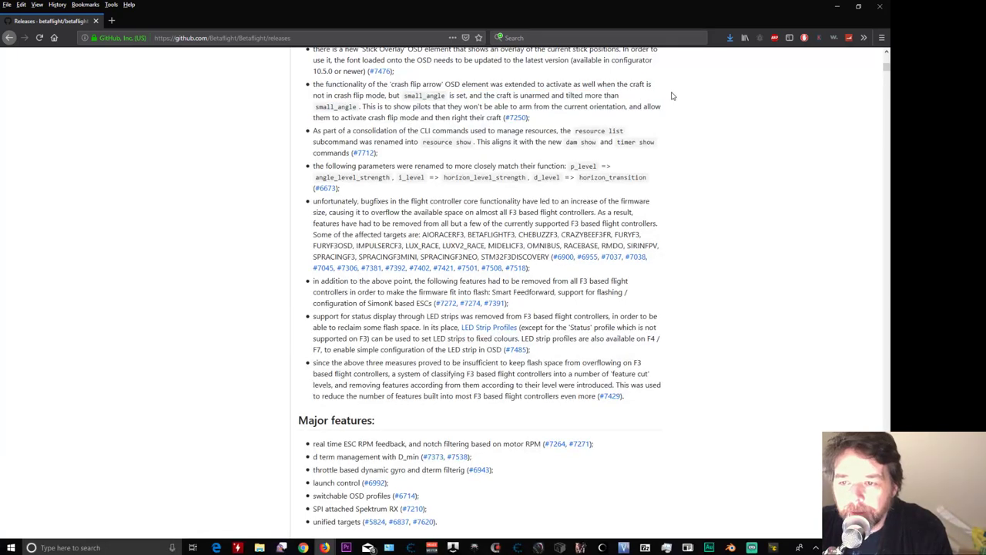
{"action": "left_click_drag", "start_coordinate": [624, 115], "coordinate": [616, 94]}
{"action": "left_click", "coordinate": [535, 108]}
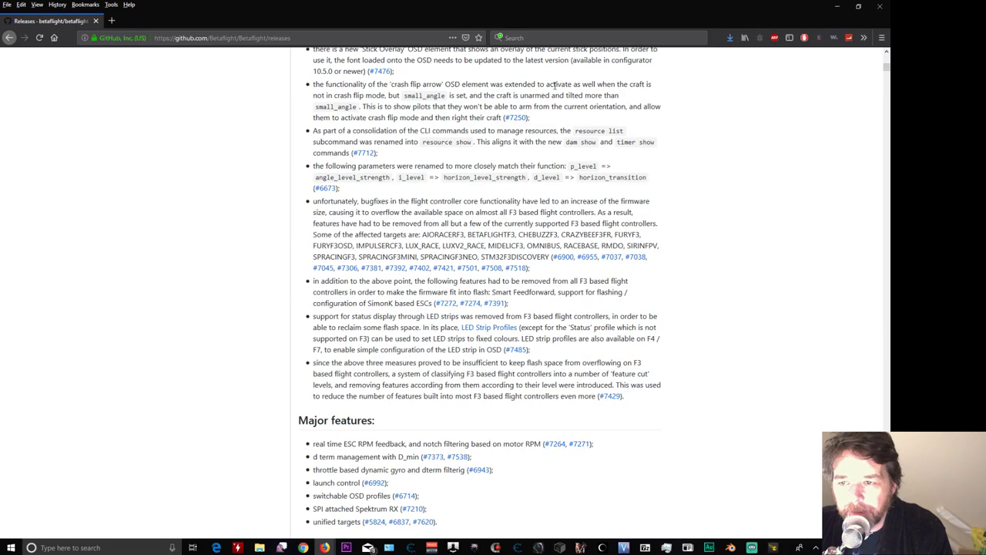
{"action": "double_click", "coordinate": [499, 23]}
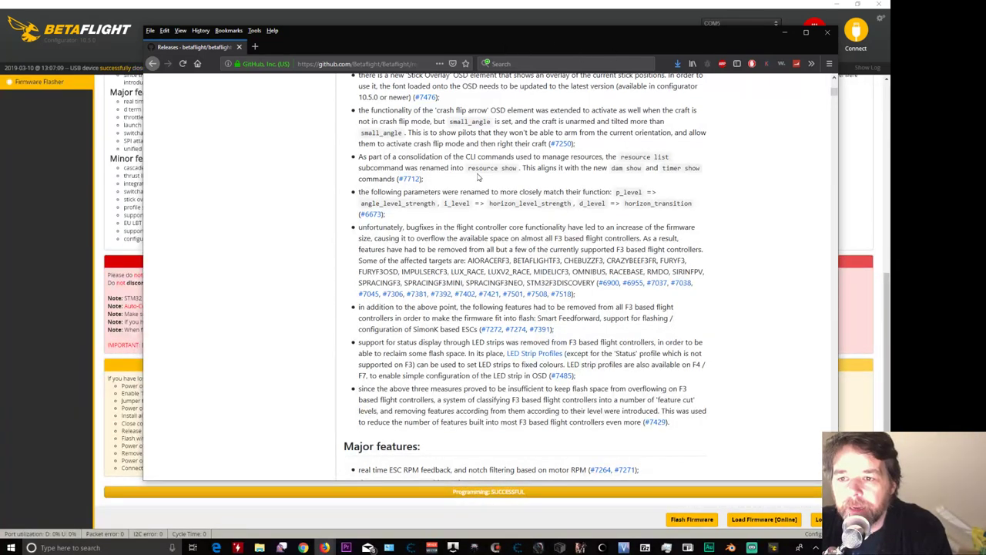
- Read the upgrade notes about features removed from F3 based flight controllers, highlighting the relevant passages
{"action": "left_click_drag", "start_coordinate": [444, 143], "coordinate": [660, 260]}
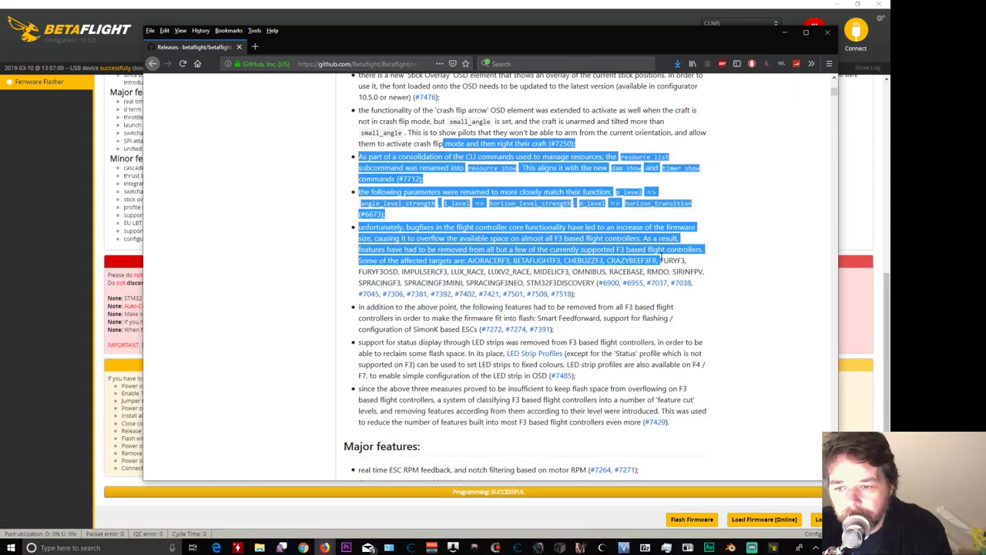
{"action": "left_click", "coordinate": [734, 239]}
{"action": "scroll", "coordinate": [716, 227], "scroll_direction": "down", "scroll_amount": 1}
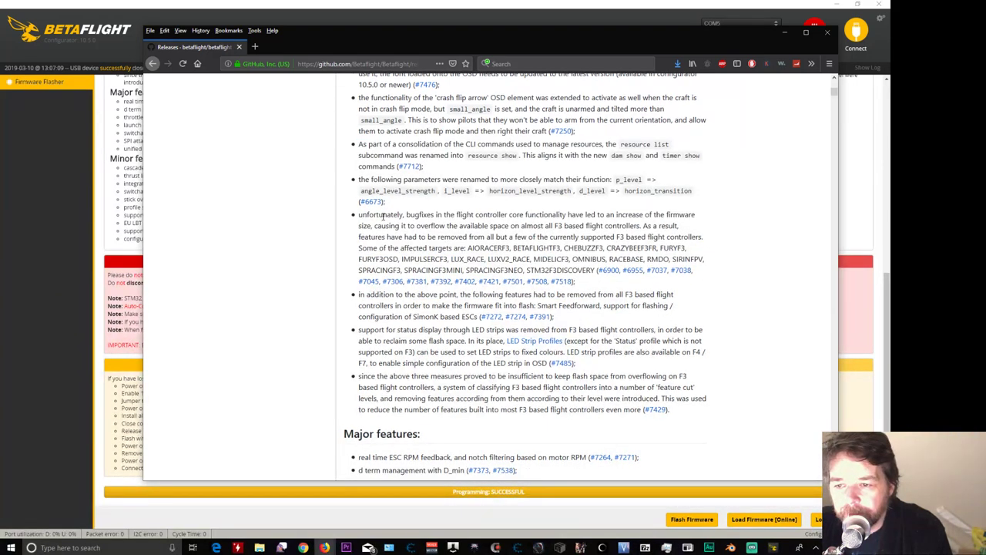
{"action": "left_click_drag", "start_coordinate": [362, 215], "coordinate": [621, 234]}
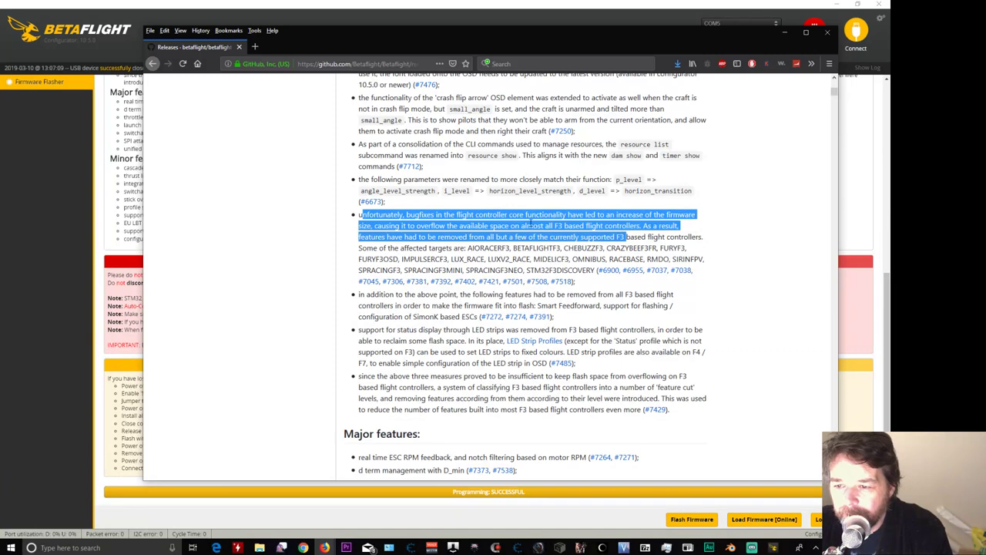
{"action": "left_click", "coordinate": [530, 225]}
{"action": "left_click_drag", "start_coordinate": [548, 225], "coordinate": [589, 387]}
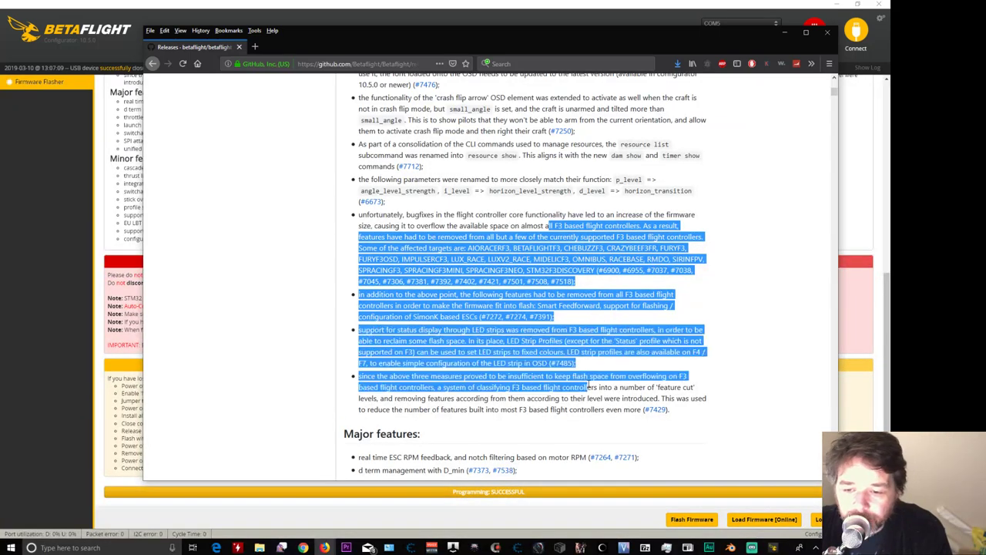
{"action": "left_click", "coordinate": [703, 323]}
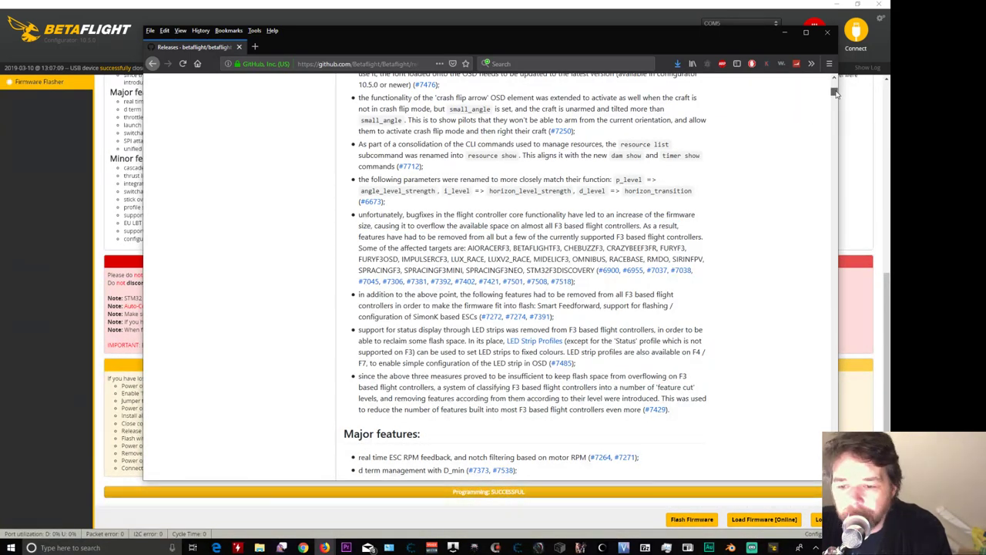
- Review the release's major features, highlight the real time ESC RPM feedback entry and move the browser window off the configurator
{"action": "left_click_drag", "start_coordinate": [835, 92], "coordinate": [835, 95]}
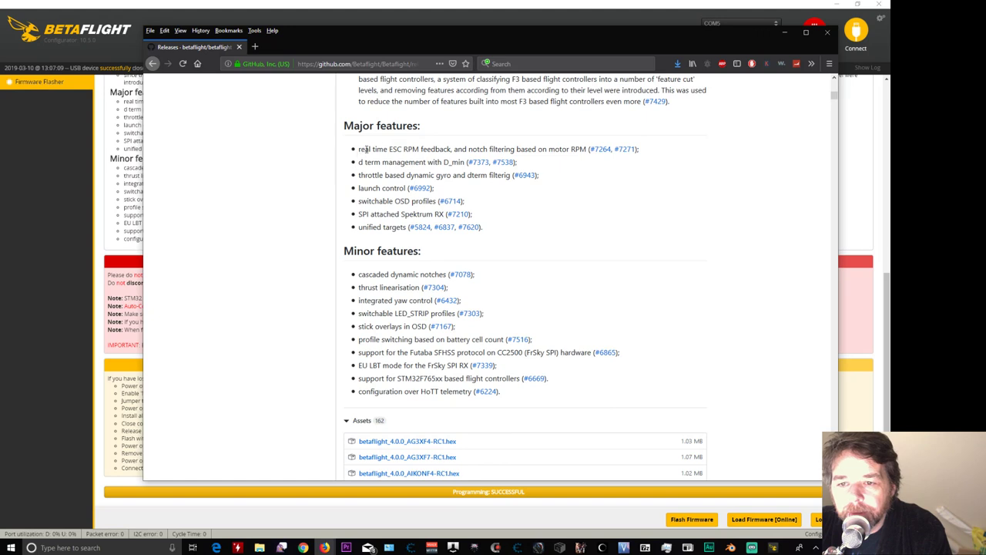
{"action": "triple_click", "coordinate": [433, 148]}
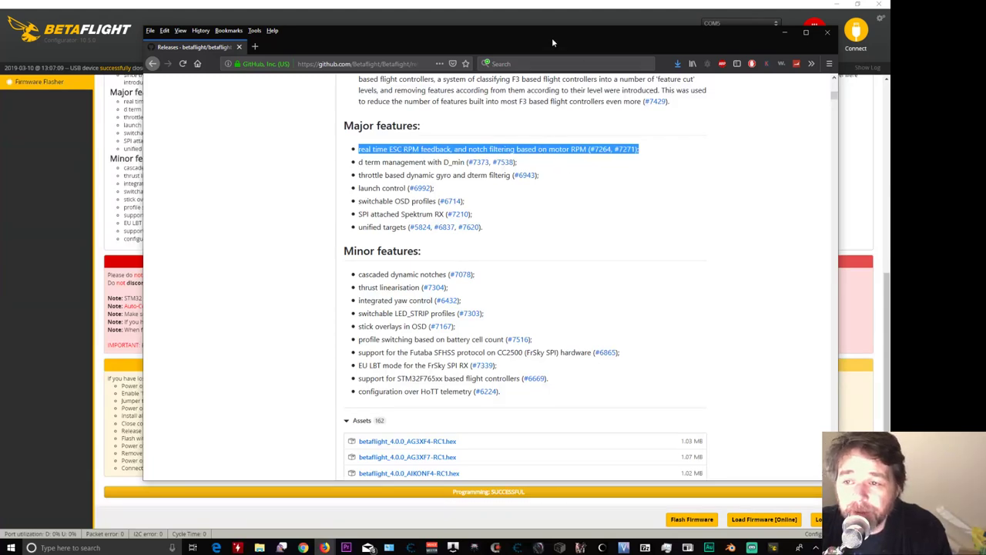
{"action": "left_click_drag", "start_coordinate": [553, 42], "coordinate": [665, 68]}
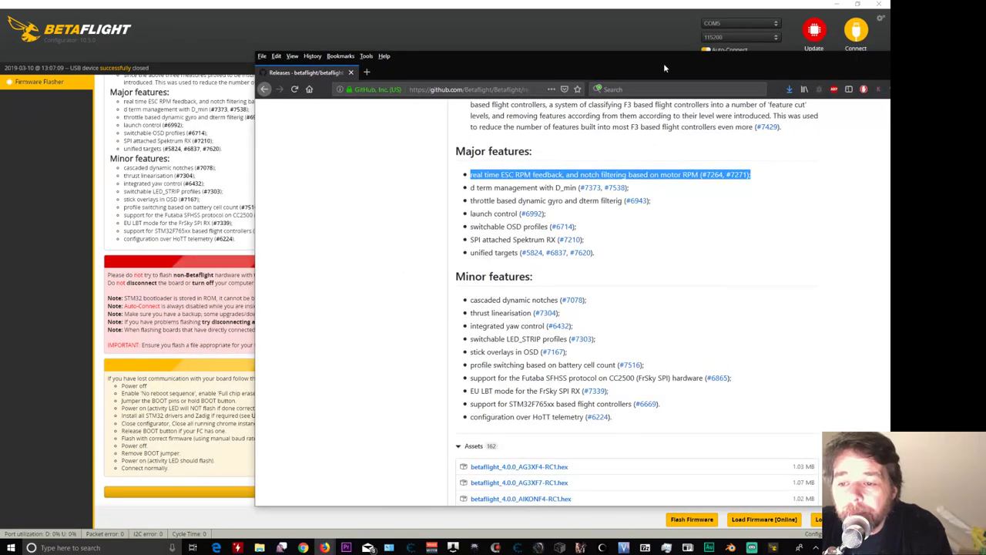
{"action": "left_click_drag", "start_coordinate": [663, 63], "coordinate": [545, 53]}
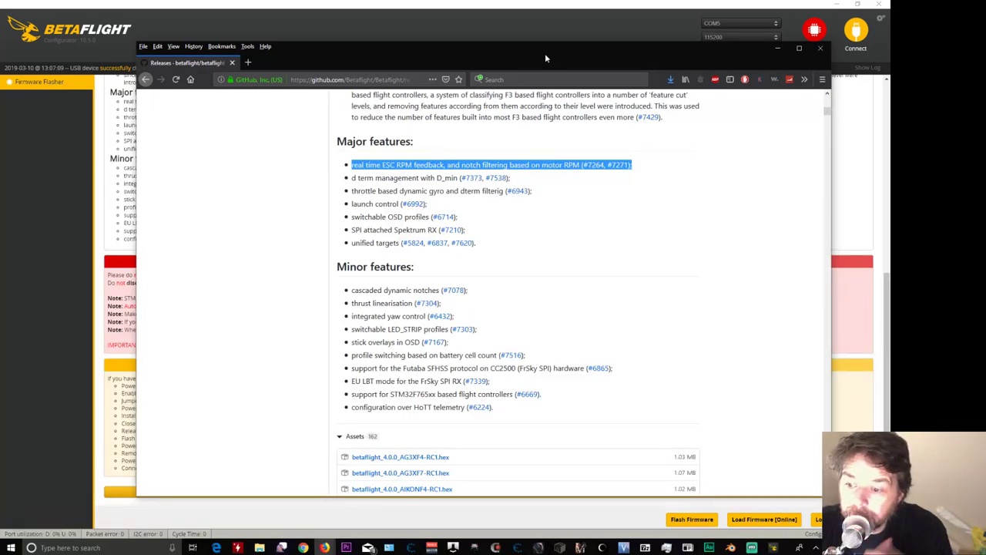
{"action": "left_click_drag", "start_coordinate": [544, 53], "coordinate": [890, 46]}
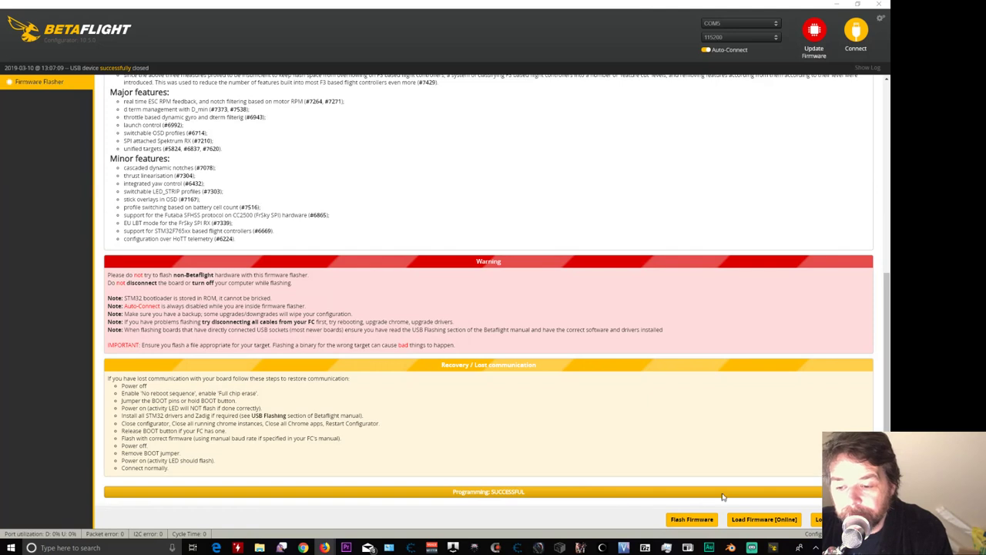
- Connect to the flashed board, set the UART2 peripheral to TBS SmartAudio and save the port settings
{"action": "left_click", "coordinate": [855, 33]}
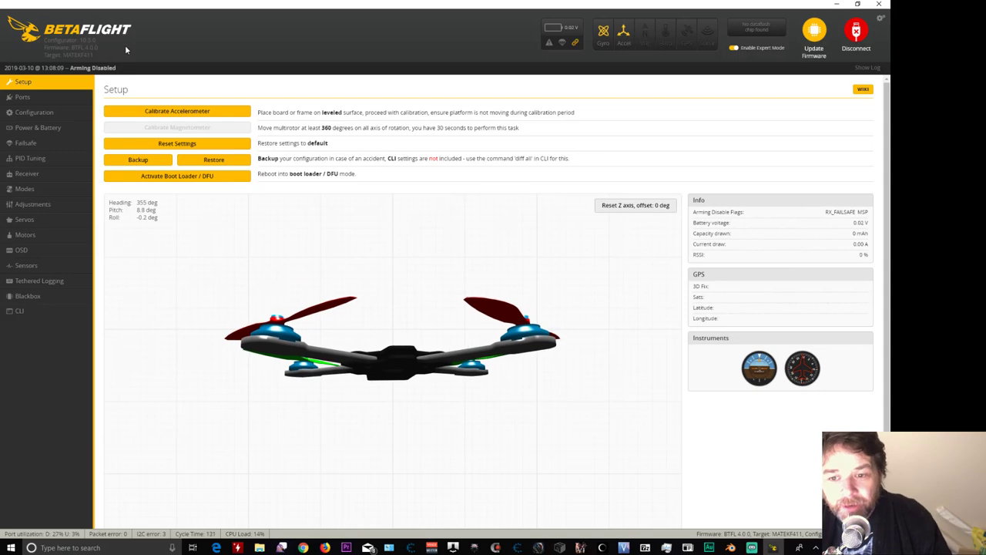
{"action": "left_click", "coordinate": [35, 103]}
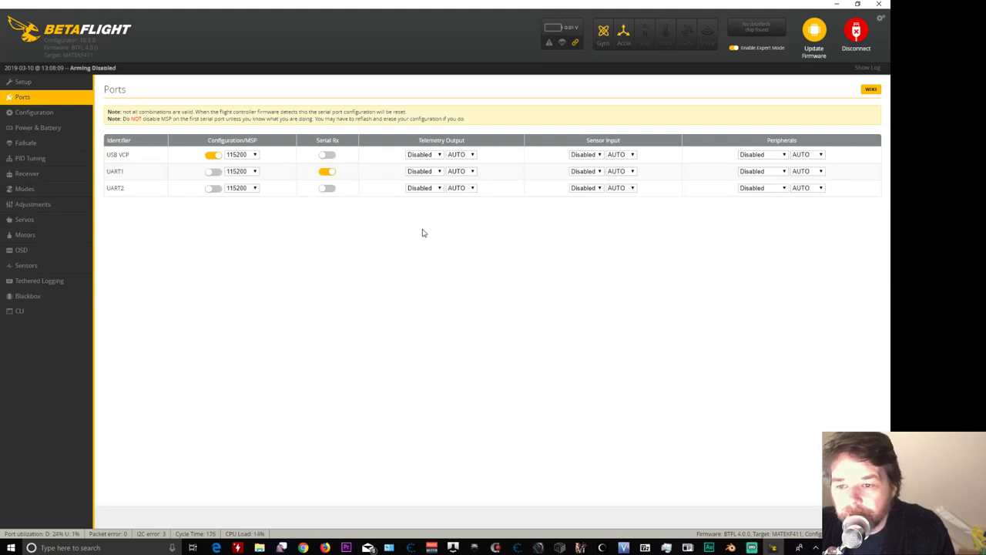
{"action": "left_click", "coordinate": [772, 188]}
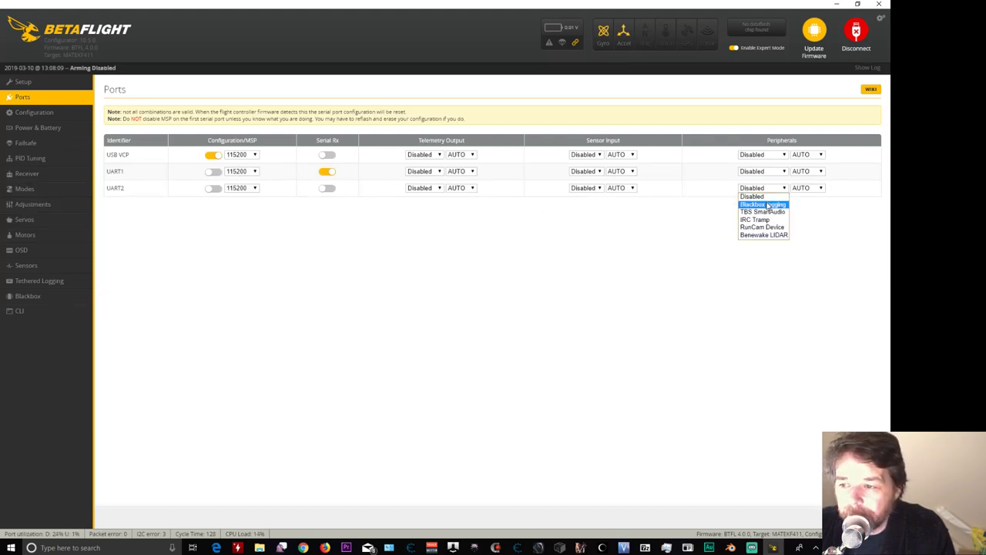
{"action": "left_click", "coordinate": [766, 212]}
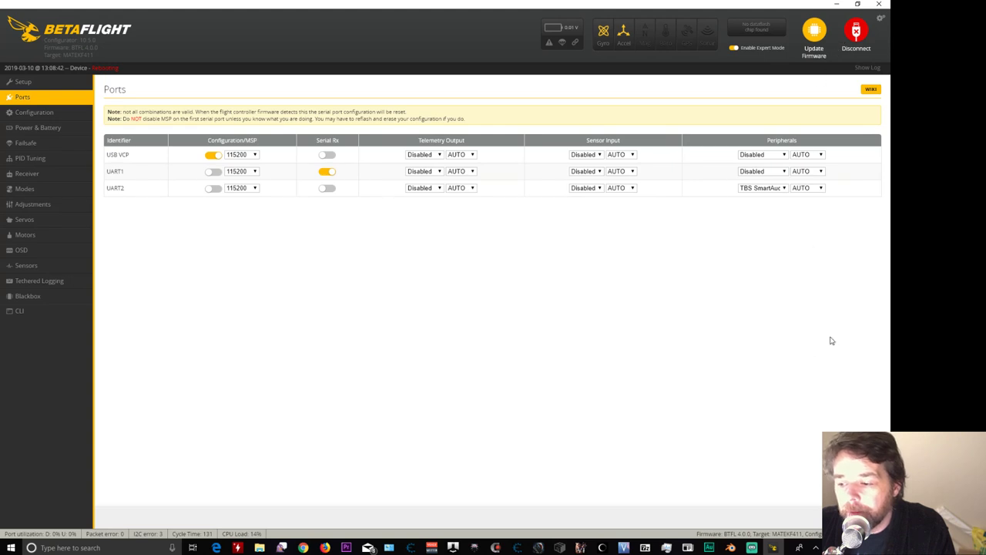
- Reconnect to the board after its reboot and check the saved port settings
{"action": "left_click", "coordinate": [23, 84]}
{"action": "left_click", "coordinate": [848, 49]}
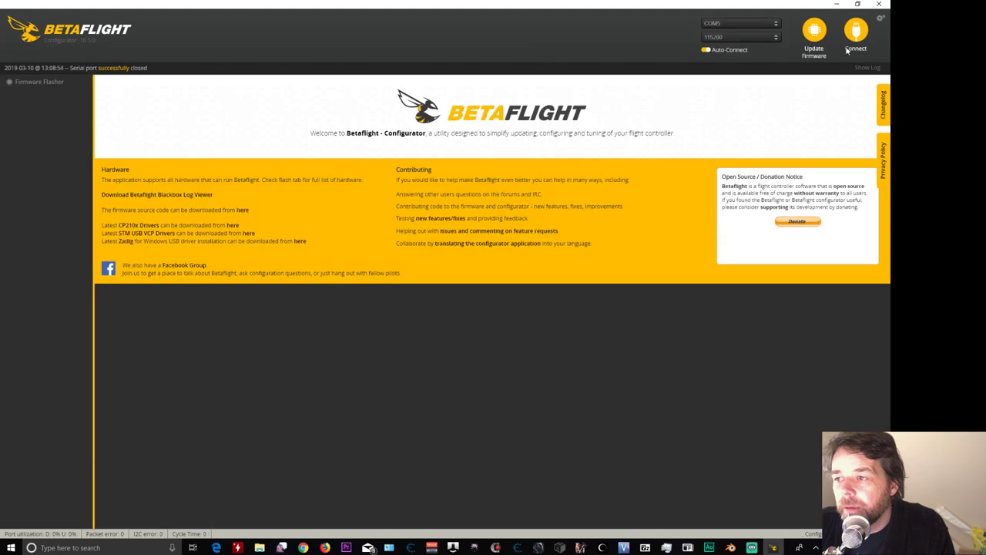
{"action": "left_click", "coordinate": [855, 34]}
{"action": "left_click", "coordinate": [23, 96]}
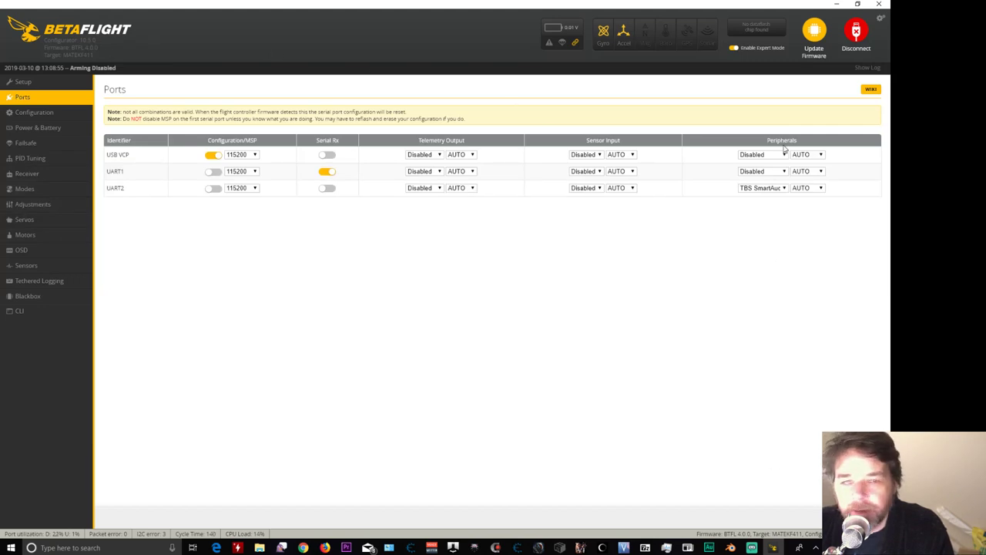
- Reverse the motor direction in the mixer configuration and set the ESC/Motor protocol to DSHOT600
{"action": "left_click", "coordinate": [44, 112]}
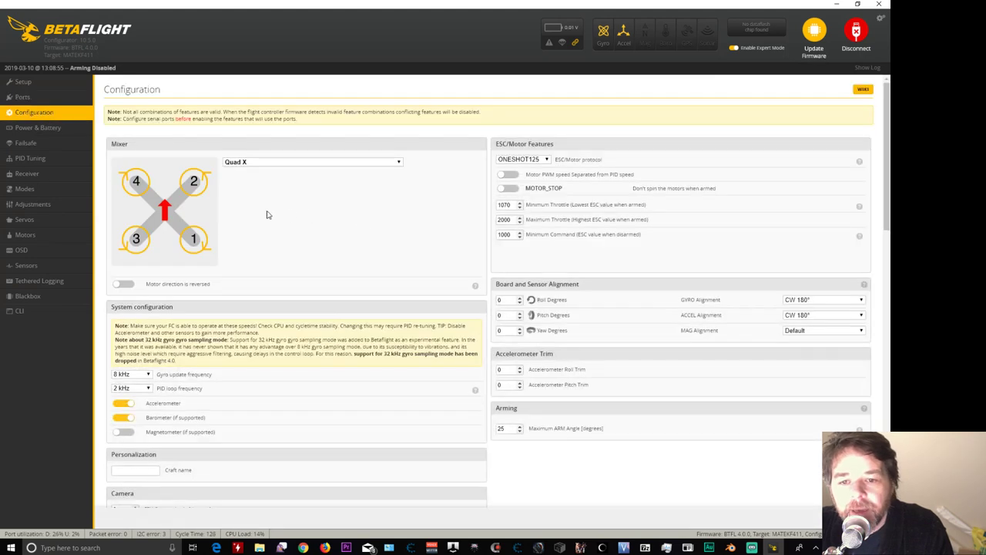
{"action": "left_click", "coordinate": [125, 285]}
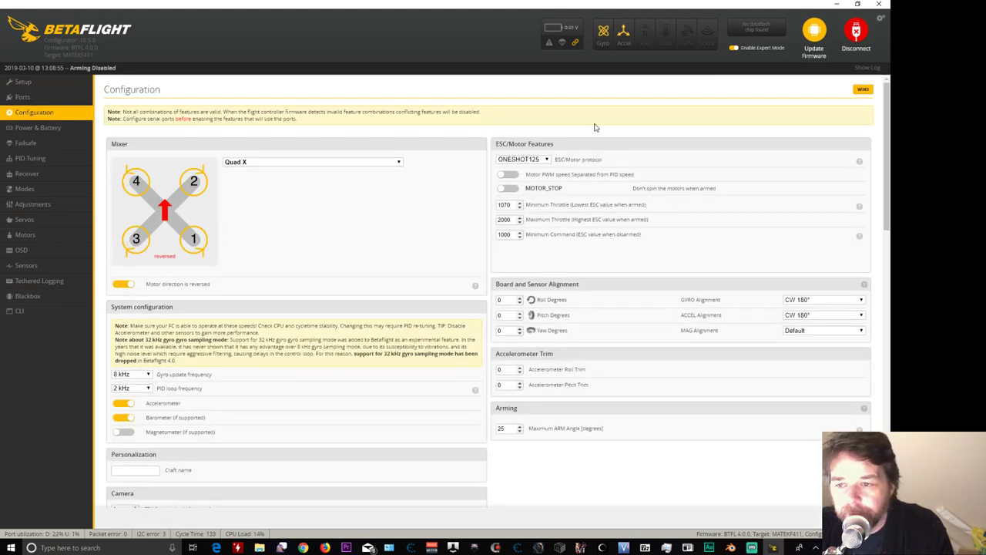
{"action": "left_click", "coordinate": [541, 160]}
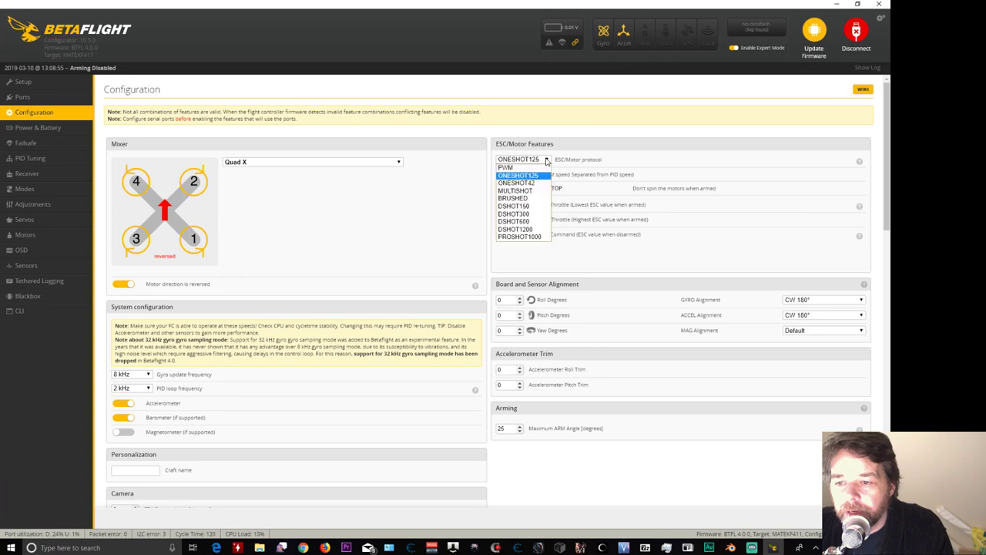
{"action": "left_click", "coordinate": [523, 221]}
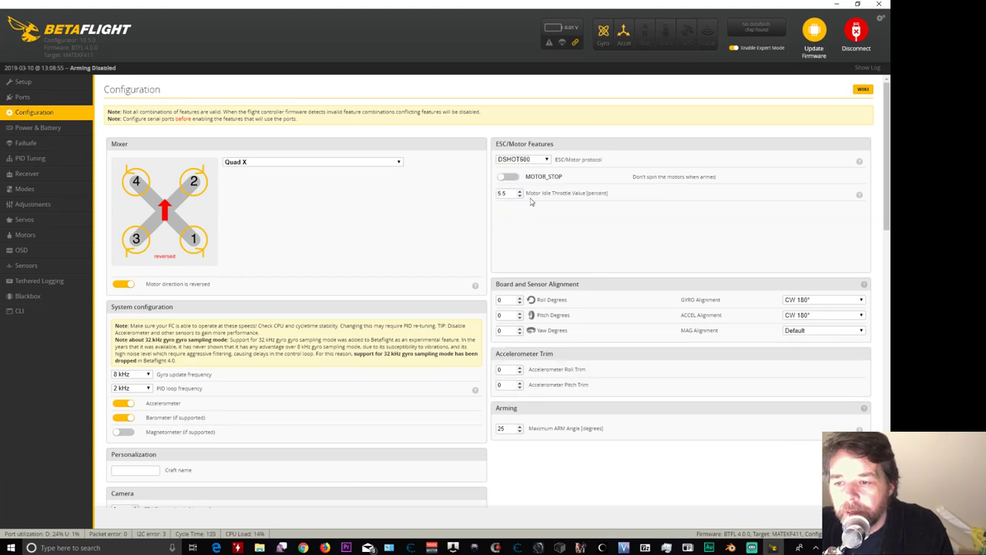
- Examine the Motor Idle Throttle Value by highlighting it, without editing it
{"action": "double_click", "coordinate": [503, 195]}
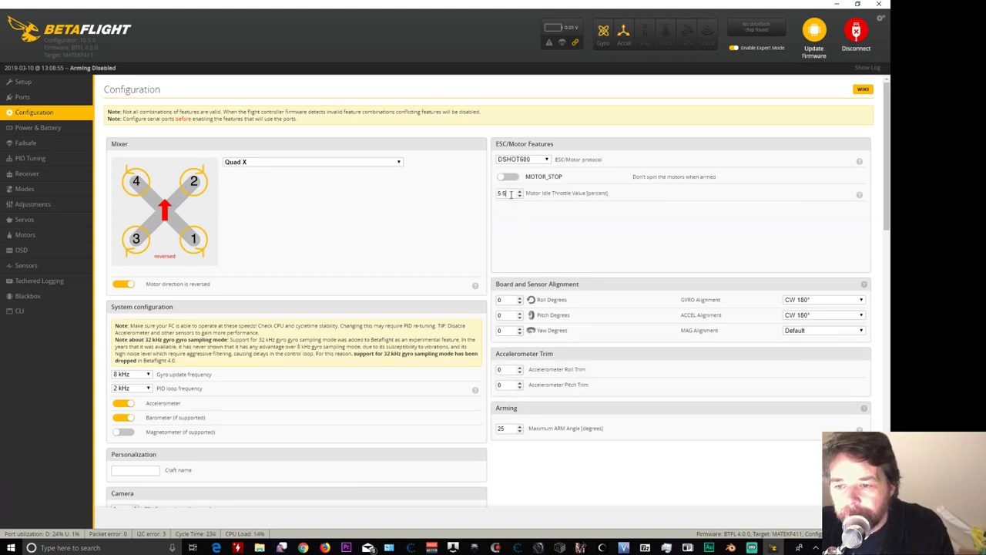
{"action": "double_click", "coordinate": [511, 194]}
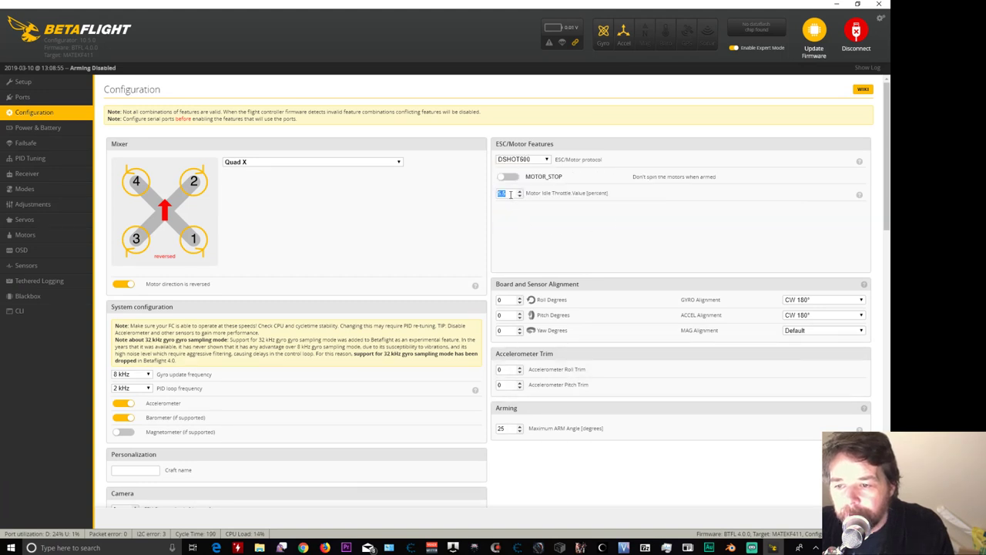
{"action": "left_click", "coordinate": [554, 222]}
{"action": "scroll", "coordinate": [537, 217], "scroll_direction": "down", "scroll_amount": 1}
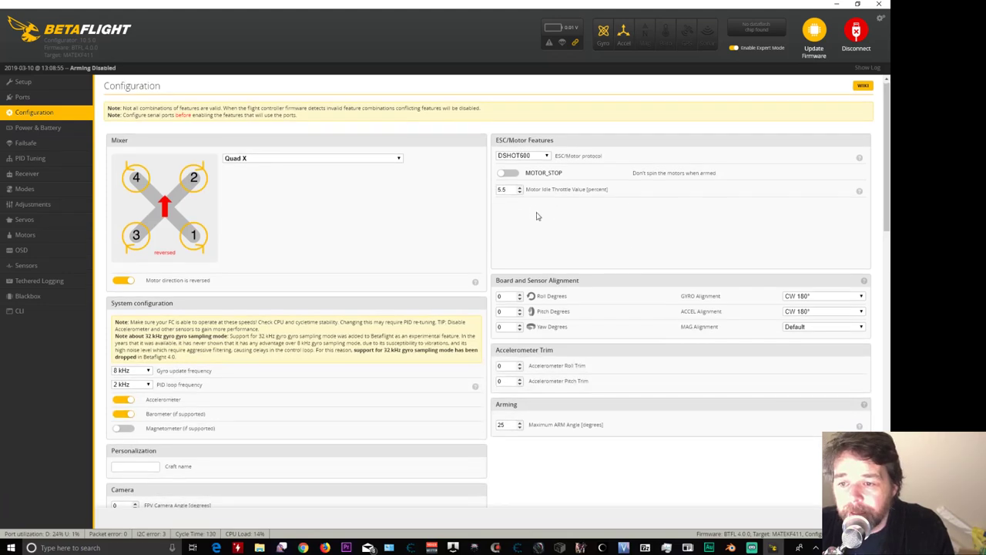
{"action": "double_click", "coordinate": [502, 192]}
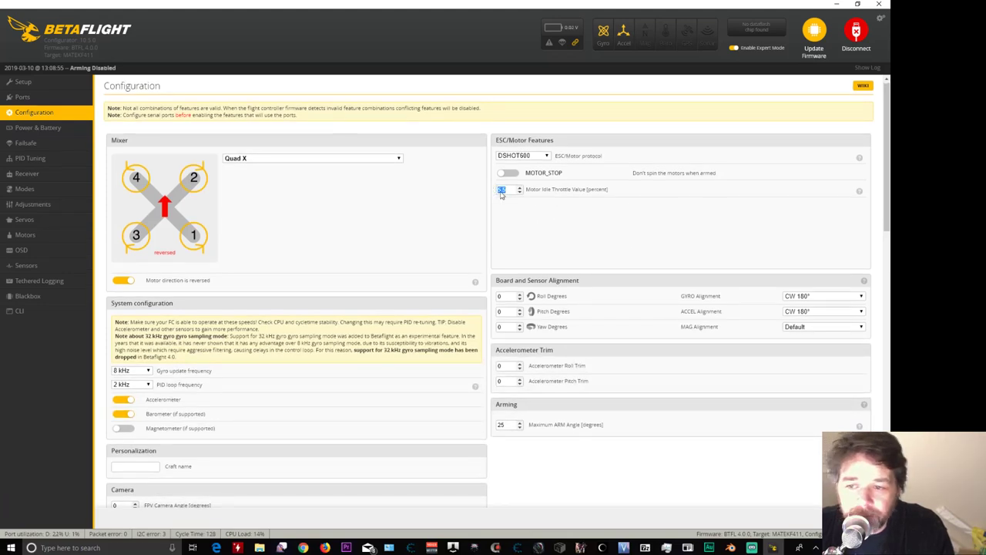
{"action": "left_click", "coordinate": [550, 227]}
- Set the PID loop frequency to 4 kHz and disable the barometer in the system configuration
{"action": "scroll", "coordinate": [548, 236], "scroll_direction": "down", "scroll_amount": 1}
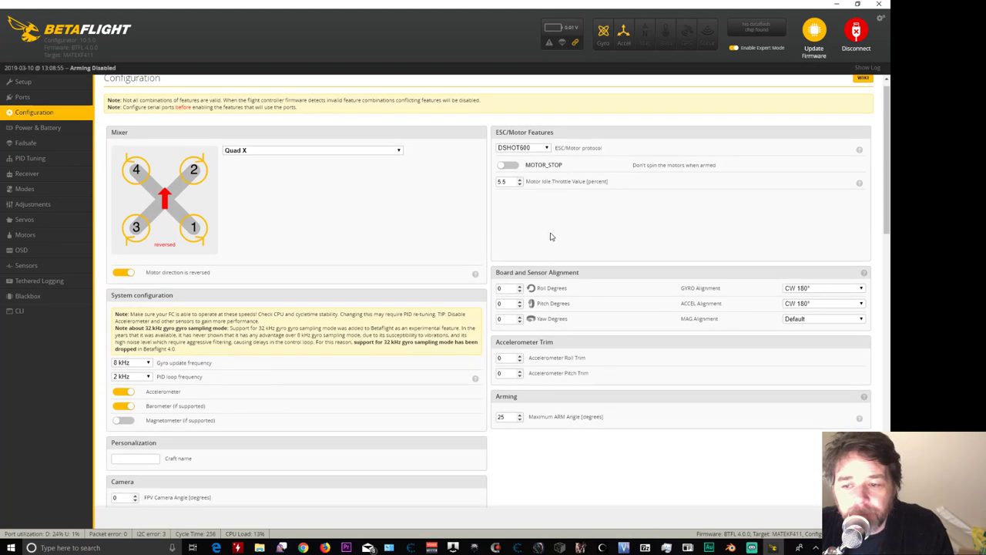
{"action": "left_click", "coordinate": [137, 380]}
{"action": "left_click", "coordinate": [132, 392]}
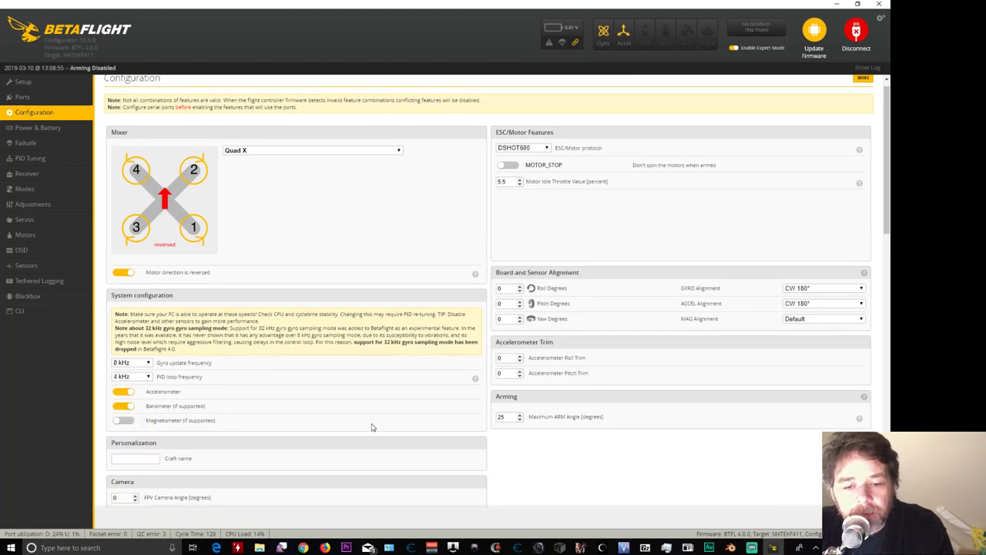
{"action": "left_click", "coordinate": [124, 406]}
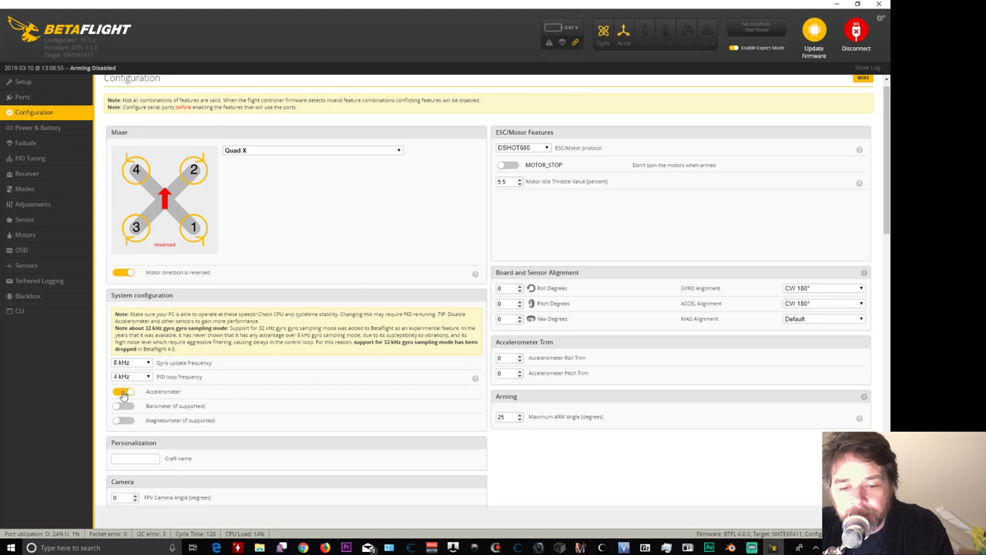
- Set the Maximum ARM Angle to 180 degrees
{"action": "double_click", "coordinate": [510, 417]}
{"action": "type", "text": "1"}
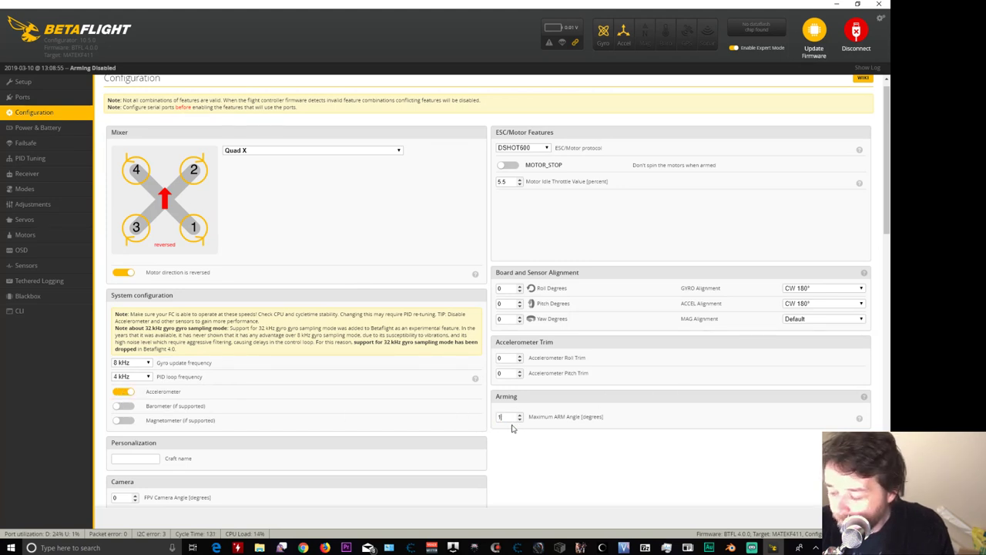
{"action": "type", "text": "80"}
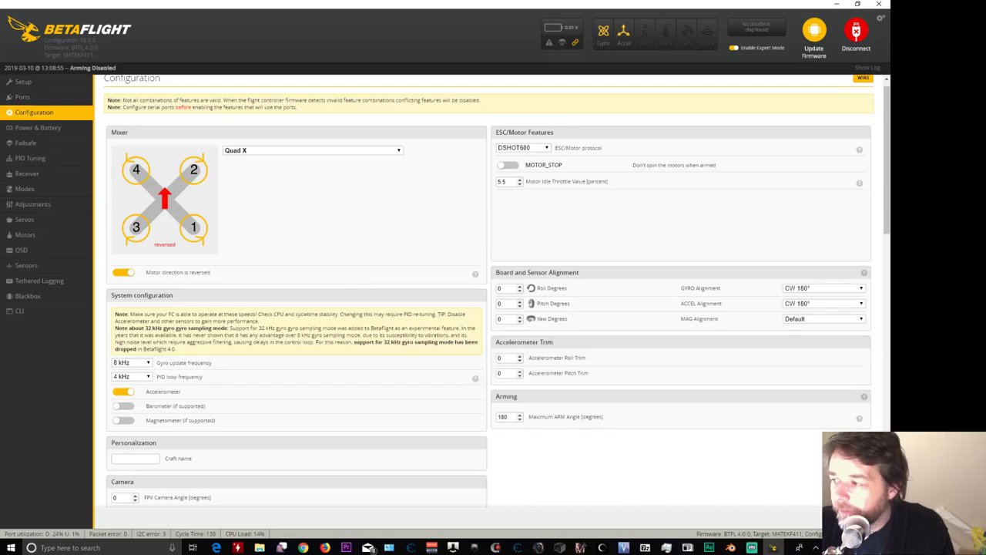
- Switch to the Betaflight 4.0 release notes in Firefox, review the upgrade notes and bring the configurator back into view
{"action": "key", "text": "alt+Tab"}
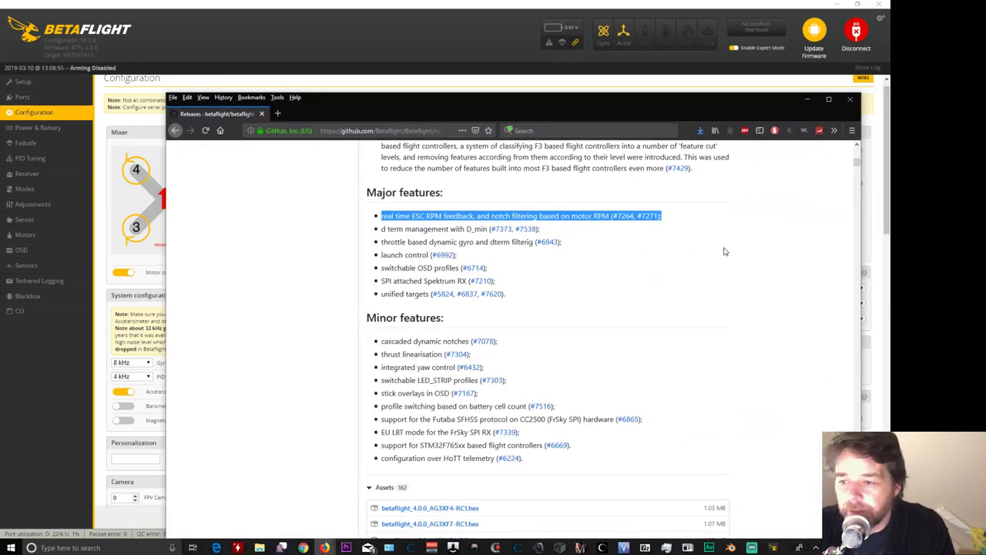
{"action": "scroll", "coordinate": [722, 192], "scroll_direction": "up", "scroll_amount": 5}
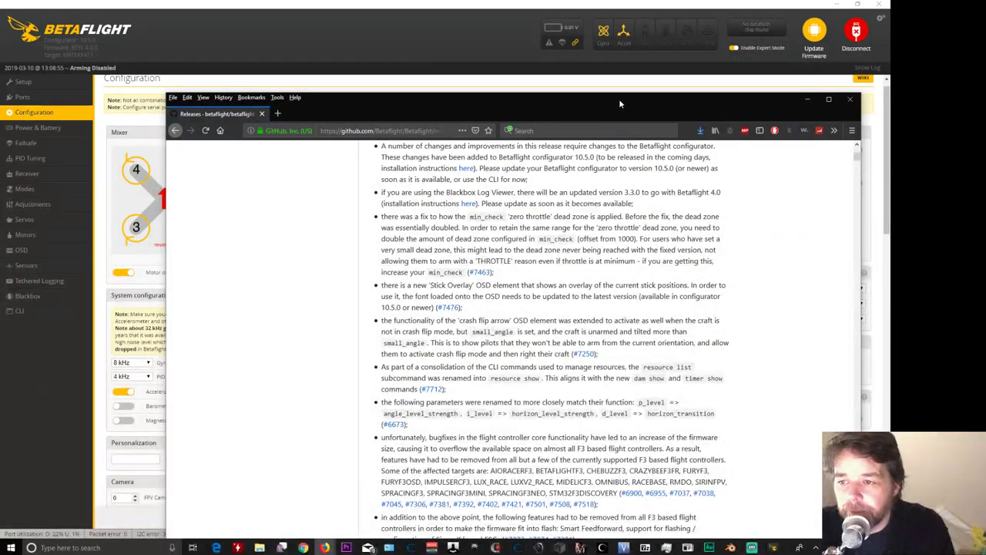
{"action": "left_click_drag", "start_coordinate": [620, 102], "coordinate": [984, 94]}
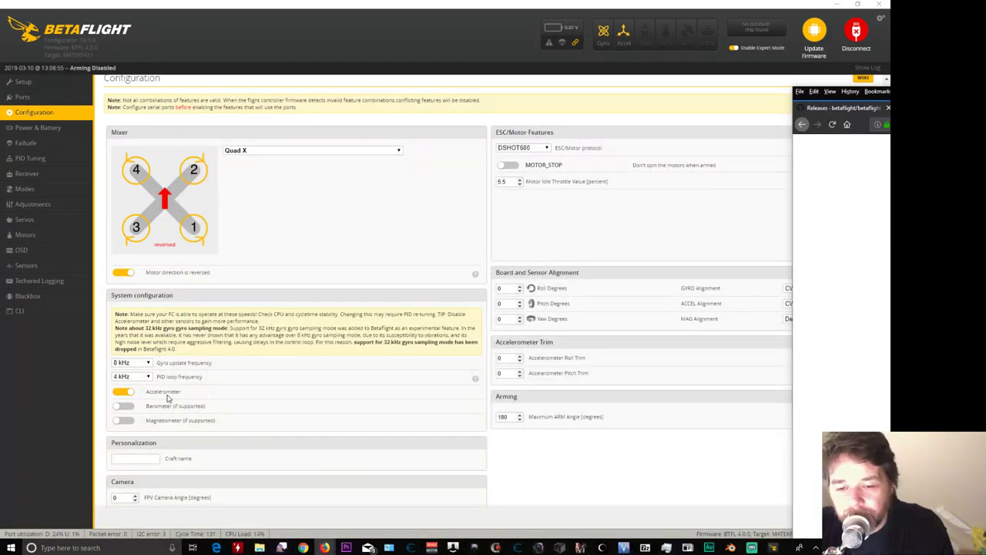
{"action": "left_click", "coordinate": [582, 449]}
- Set the Serial Receiver Provider to IBUS in the receiver configuration
{"action": "scroll", "coordinate": [581, 447], "scroll_direction": "down", "scroll_amount": 1}
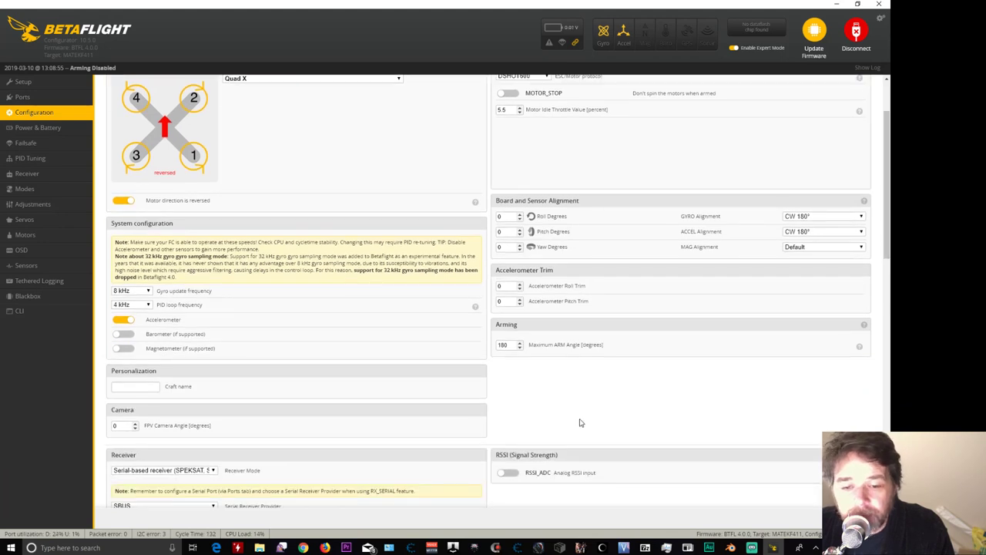
{"action": "scroll", "coordinate": [578, 405], "scroll_direction": "down", "scroll_amount": 1}
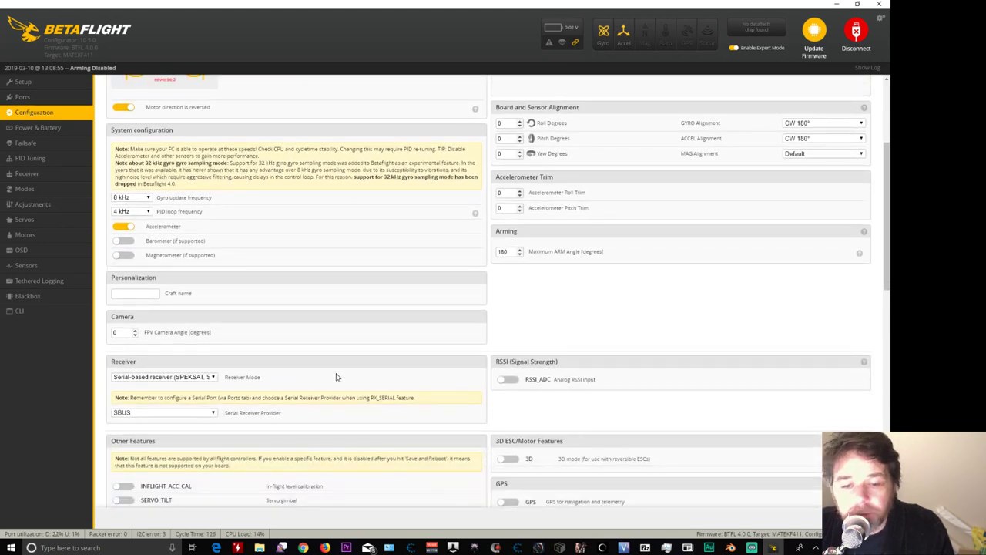
{"action": "scroll", "coordinate": [579, 323], "scroll_direction": "down", "scroll_amount": 1}
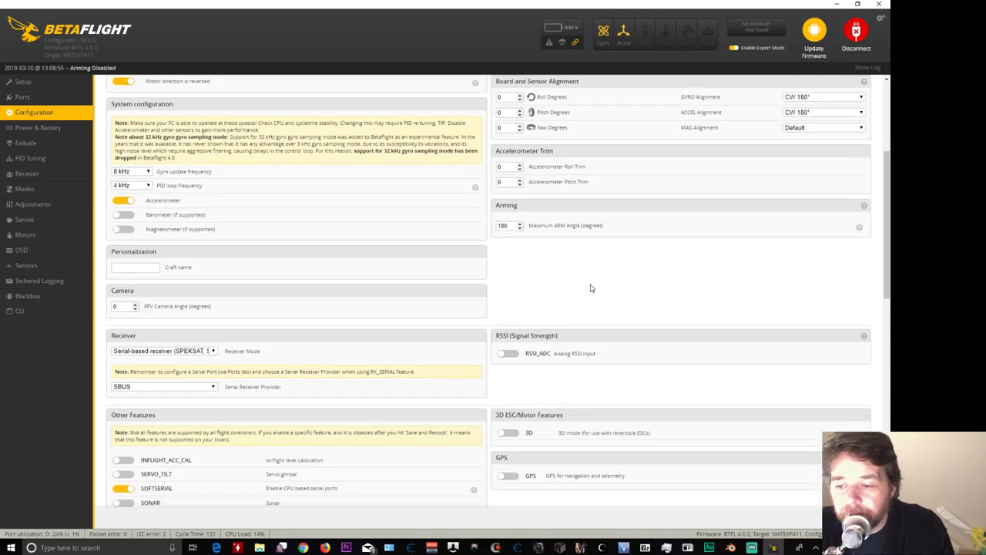
{"action": "left_click", "coordinate": [213, 387]}
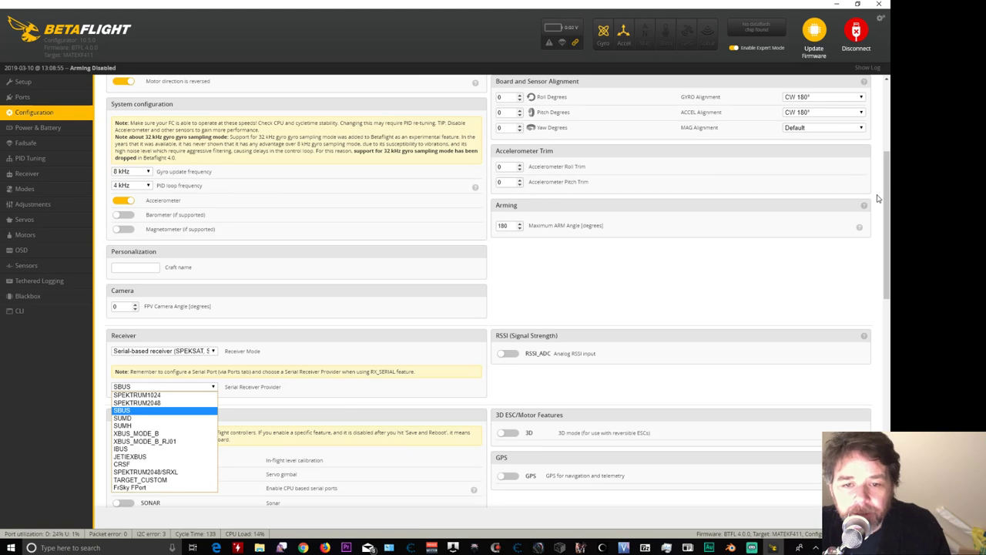
{"action": "left_click", "coordinate": [174, 450]}
- Disable the USB beep in the beeper configuration and save the settings with a reboot
{"action": "scroll", "coordinate": [586, 281], "scroll_direction": "down", "scroll_amount": 1}
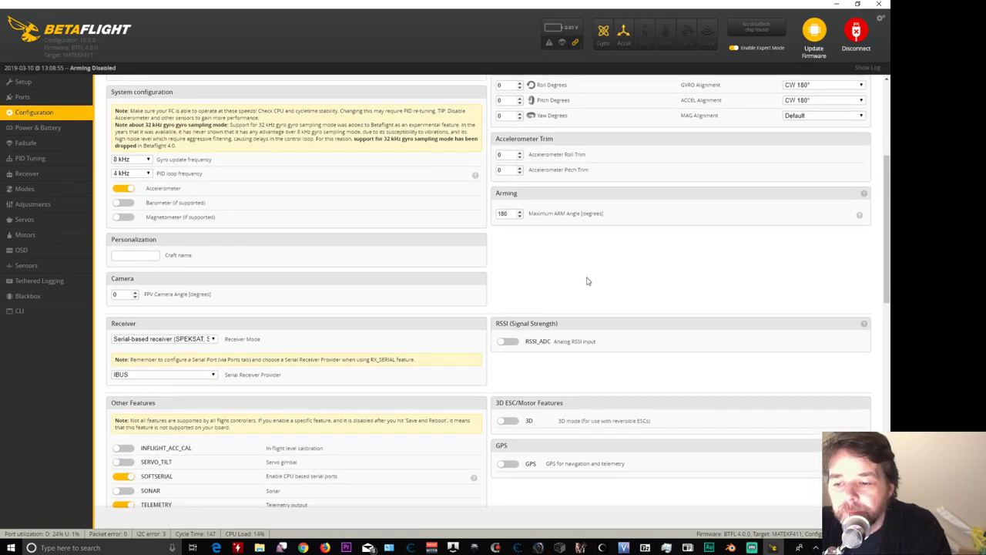
{"action": "scroll", "coordinate": [591, 262], "scroll_direction": "down", "scroll_amount": 1}
{"action": "scroll", "coordinate": [592, 266], "scroll_direction": "down", "scroll_amount": 3}
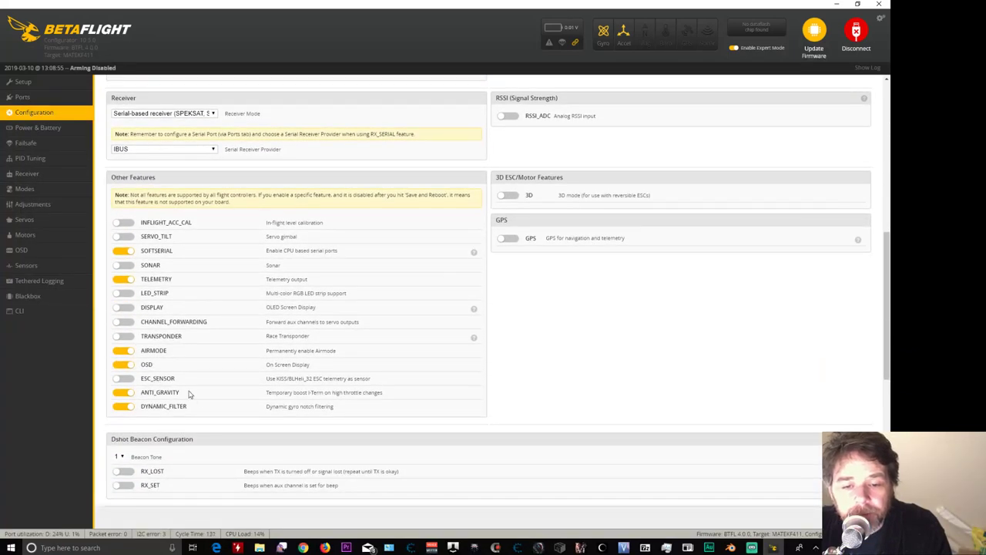
{"action": "scroll", "coordinate": [597, 378], "scroll_direction": "down", "scroll_amount": 5}
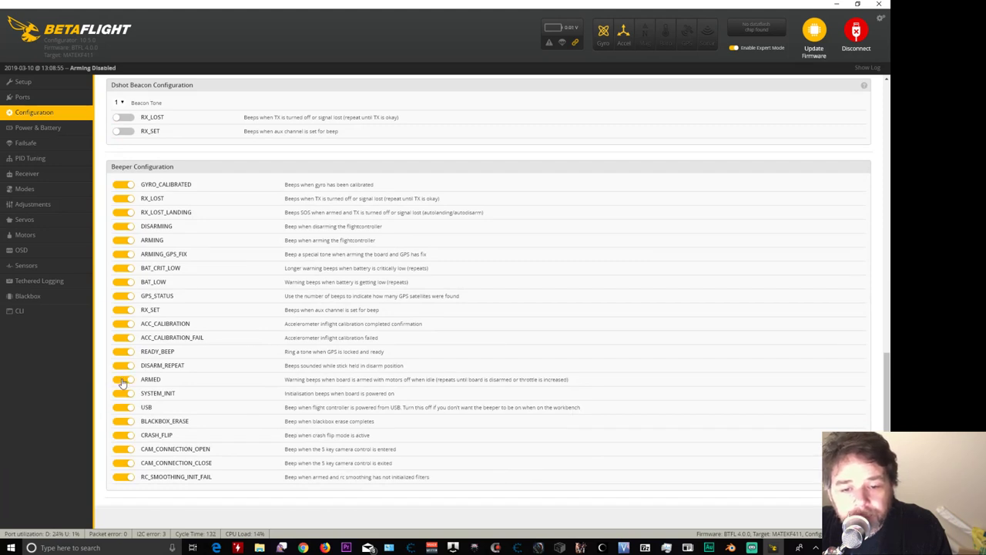
{"action": "left_click", "coordinate": [122, 408]}
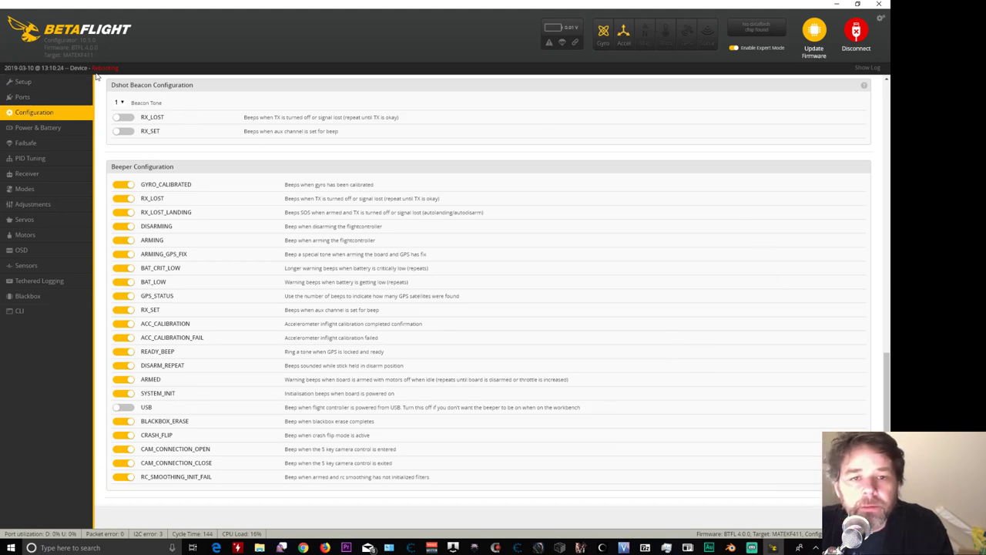
- Reconnect to the board and verify the saved configuration from the mixer through to the beeper settings
{"action": "left_click", "coordinate": [855, 31]}
{"action": "left_click", "coordinate": [855, 31]}
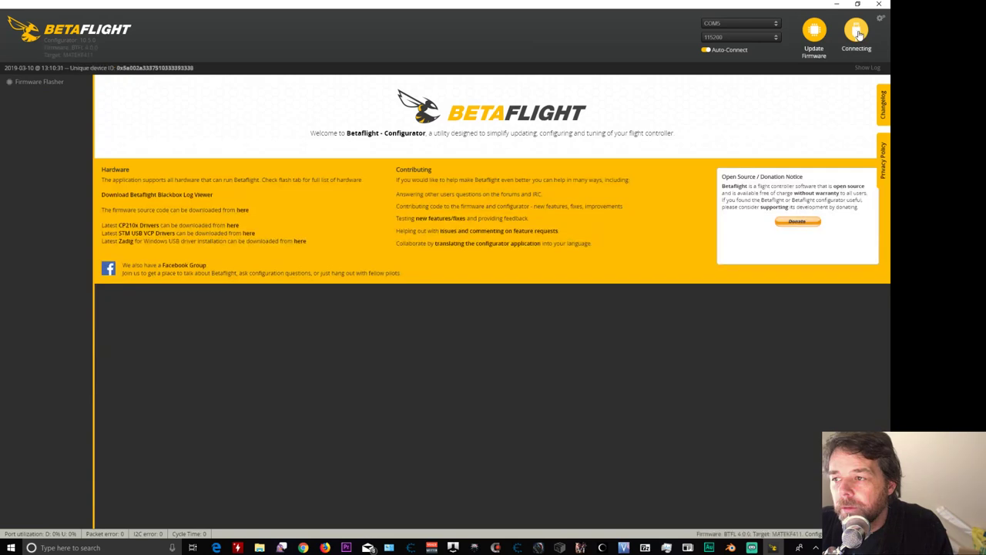
{"action": "left_click", "coordinate": [44, 113]}
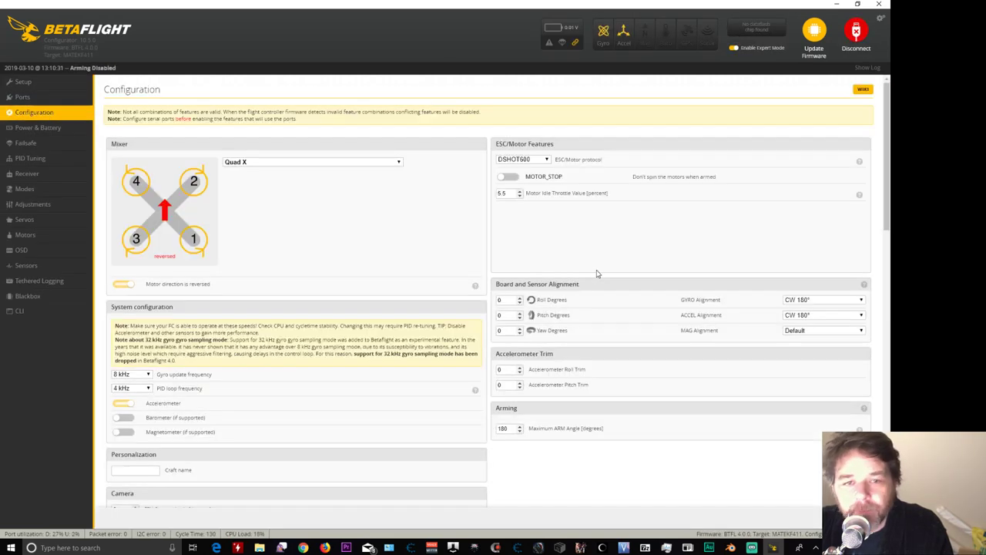
{"action": "scroll", "coordinate": [705, 274], "scroll_direction": "down", "scroll_amount": 1}
{"action": "scroll", "coordinate": [705, 275], "scroll_direction": "down", "scroll_amount": 3}
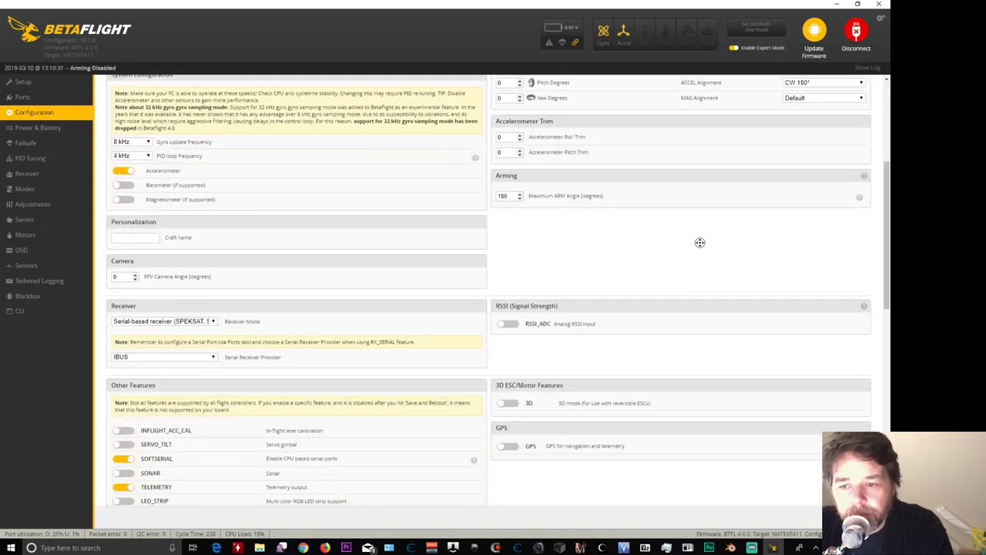
{"action": "scroll", "coordinate": [700, 242], "scroll_direction": "down", "scroll_amount": 3}
{"action": "scroll", "coordinate": [683, 279], "scroll_direction": "down", "scroll_amount": 6}
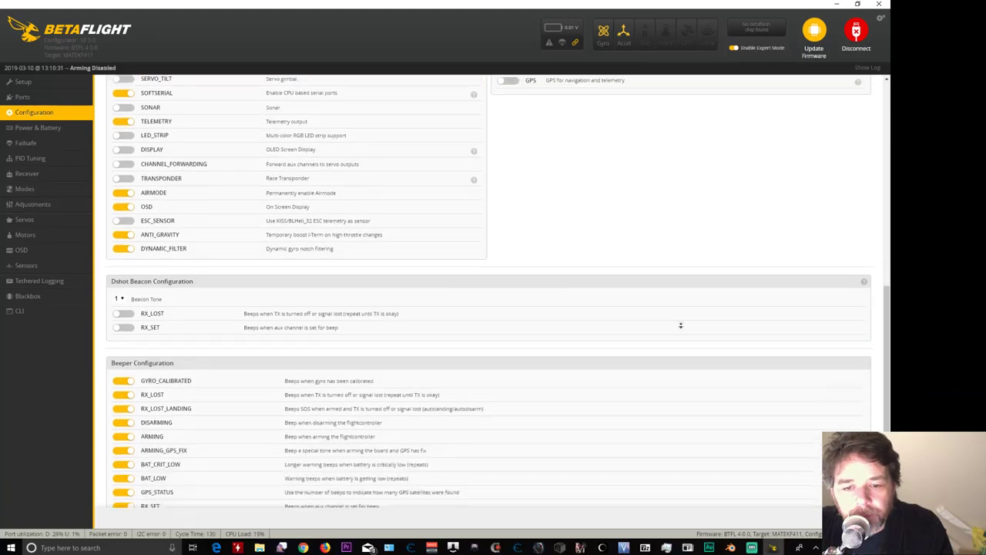
{"action": "scroll", "coordinate": [687, 371], "scroll_direction": "down", "scroll_amount": 1}
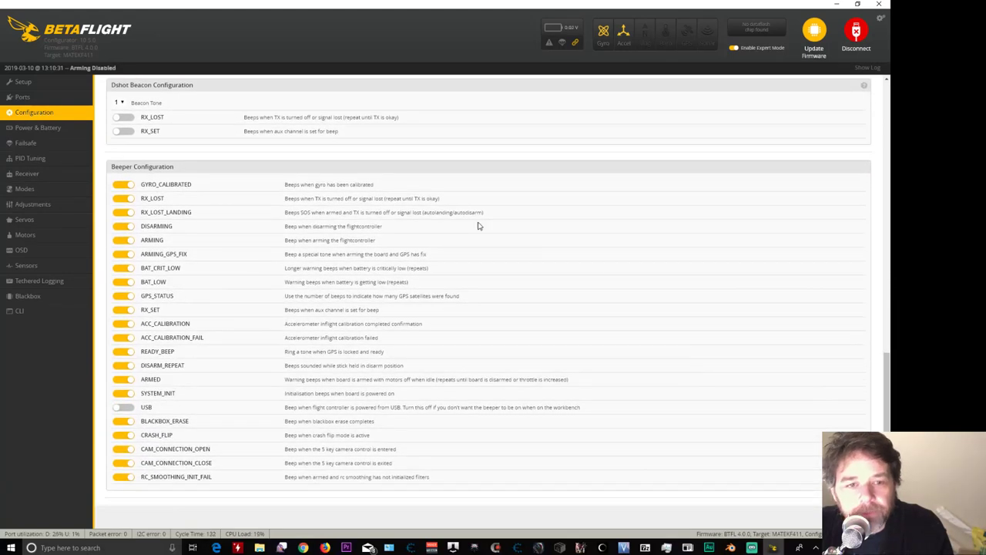
- Review the Power & Battery settings and recheck the port and beeper configuration
{"action": "left_click", "coordinate": [58, 128]}
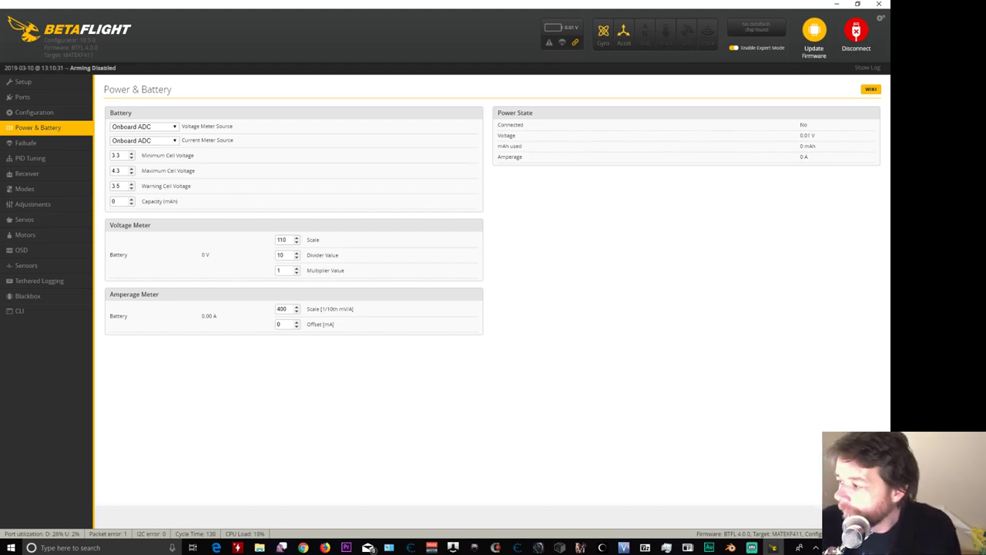
{"action": "left_click", "coordinate": [23, 97]}
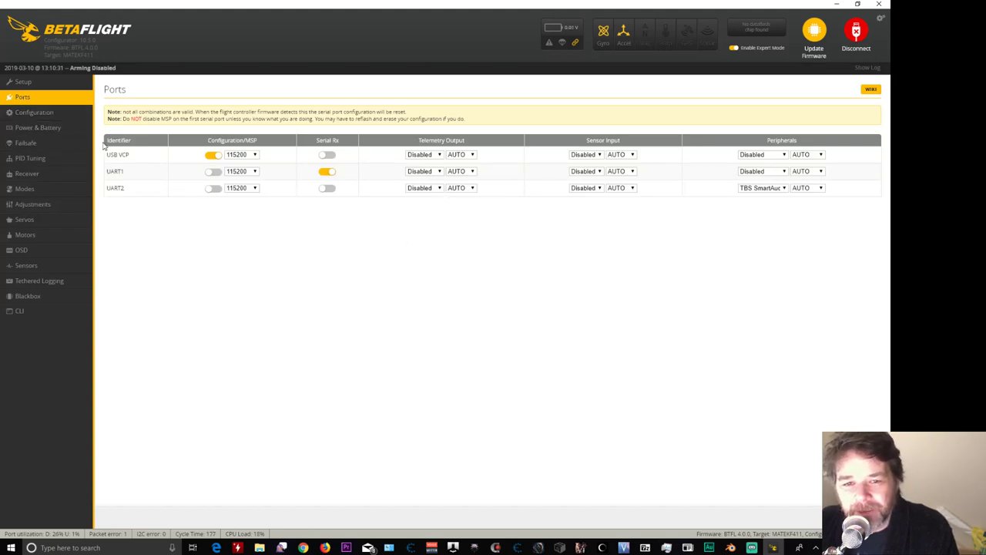
{"action": "left_click", "coordinate": [35, 114]}
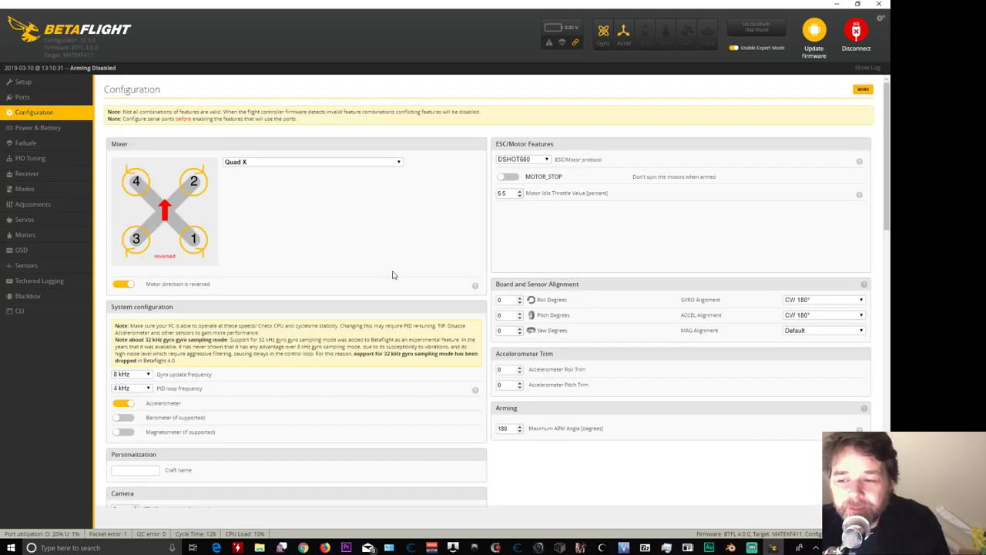
{"action": "scroll", "coordinate": [588, 249], "scroll_direction": "down", "scroll_amount": 15}
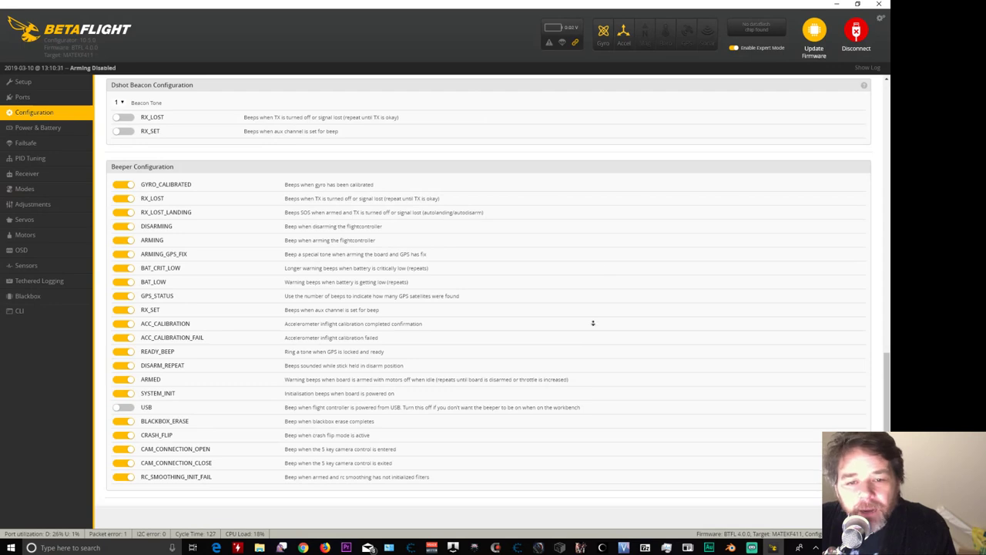
- Review the board and sensor alignment, receiver, other features and ESC/motor settings in the configuration
{"action": "scroll", "coordinate": [550, 200], "scroll_direction": "up", "scroll_amount": 10}
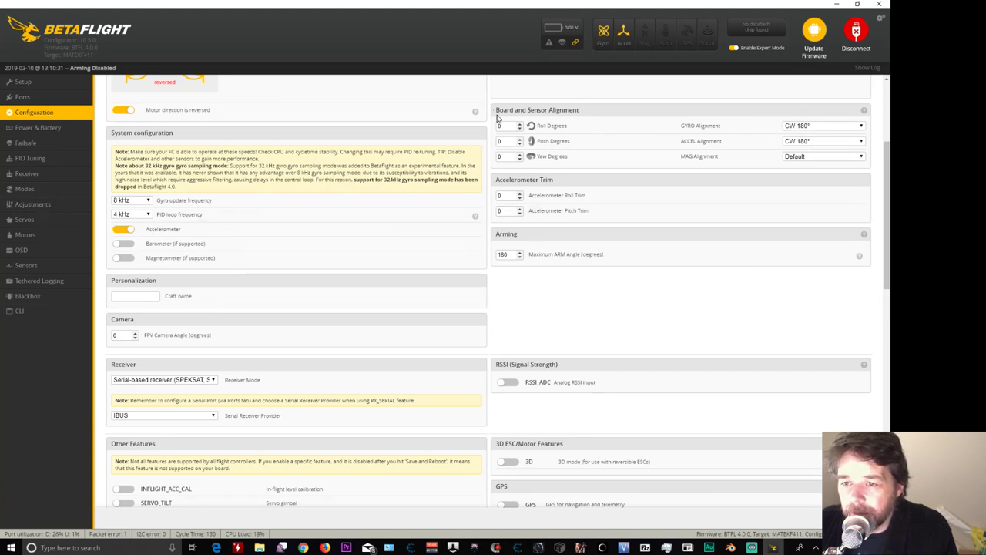
{"action": "left_click_drag", "start_coordinate": [509, 125], "coordinate": [486, 127]}
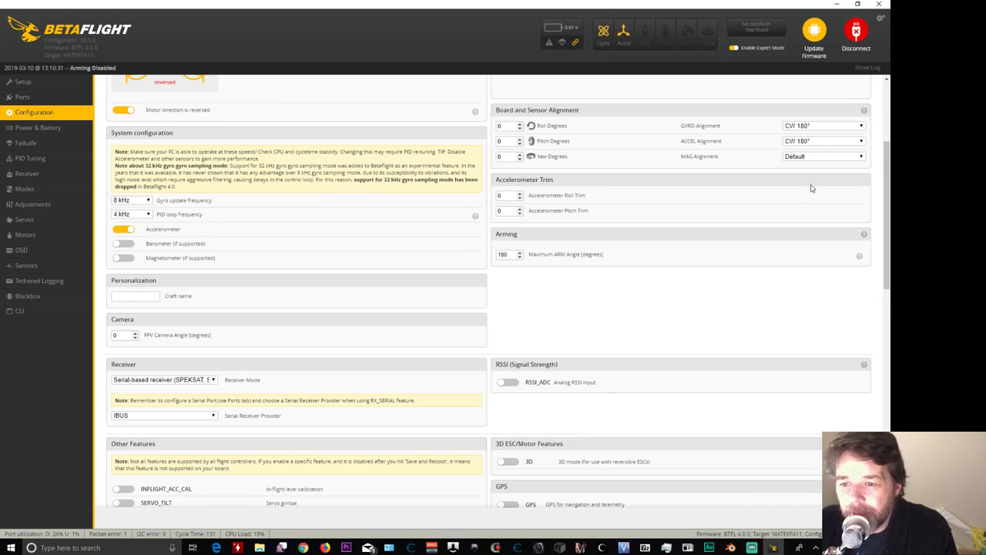
{"action": "scroll", "coordinate": [748, 243], "scroll_direction": "down", "scroll_amount": 15}
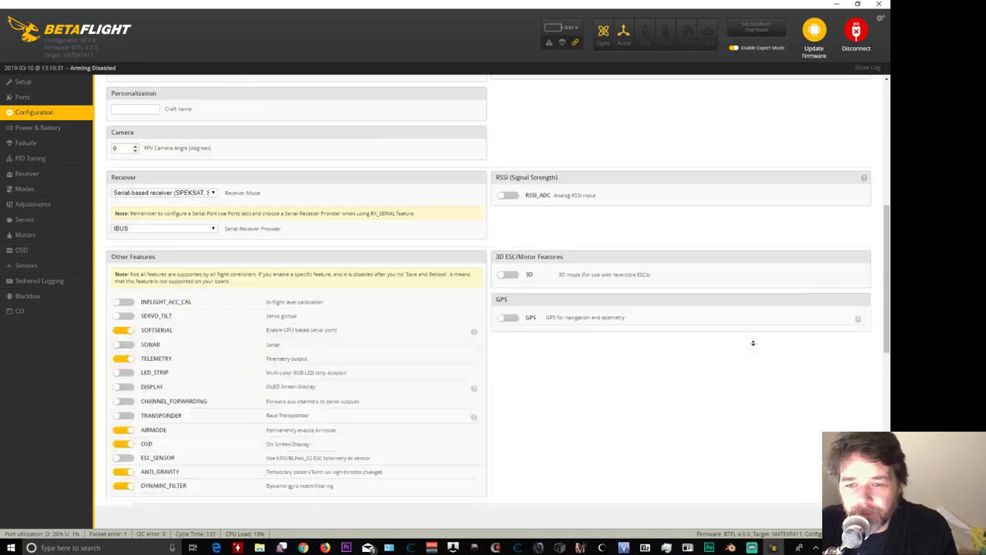
{"action": "scroll", "coordinate": [737, 317], "scroll_direction": "up", "scroll_amount": 15}
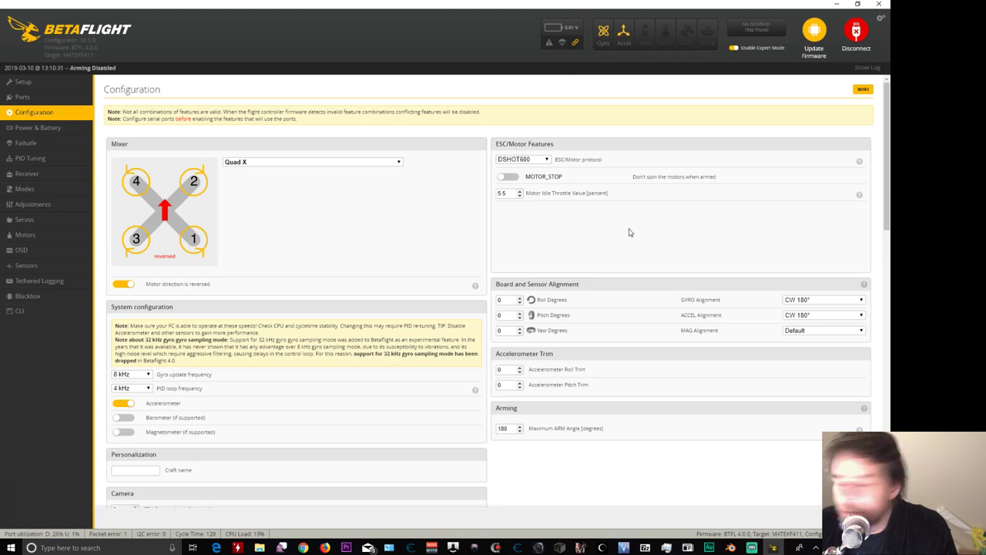
- Set the battery's warning cell voltage to 3.4 and save the power settings
{"action": "left_click", "coordinate": [44, 128]}
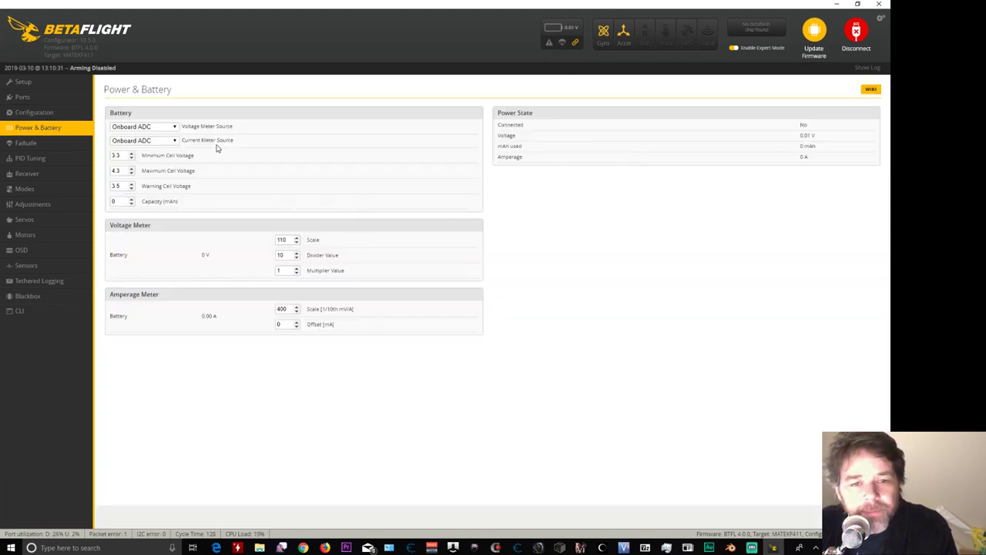
{"action": "double_click", "coordinate": [121, 158]}
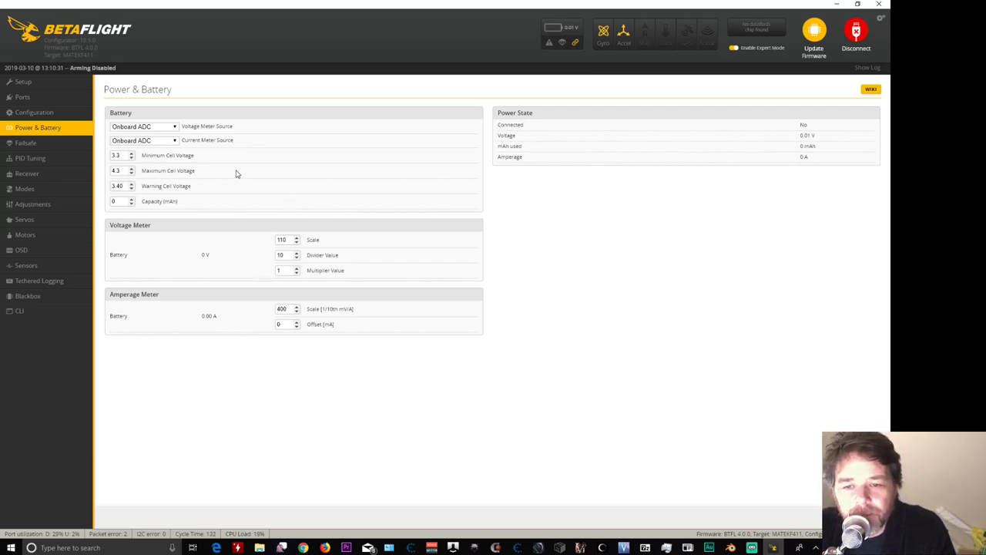
{"action": "left_click", "coordinate": [174, 141]}
{"action": "left_click", "coordinate": [174, 142]}
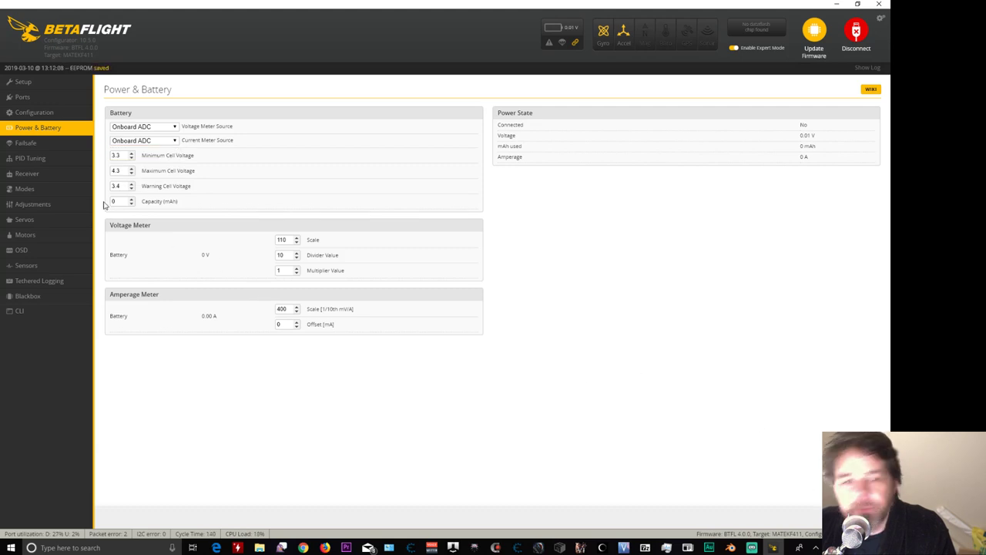
- Set the failsafe guard time for stage 2 activation to 8, save with a reboot and recheck the failsafe settings
{"action": "left_click", "coordinate": [36, 145]}
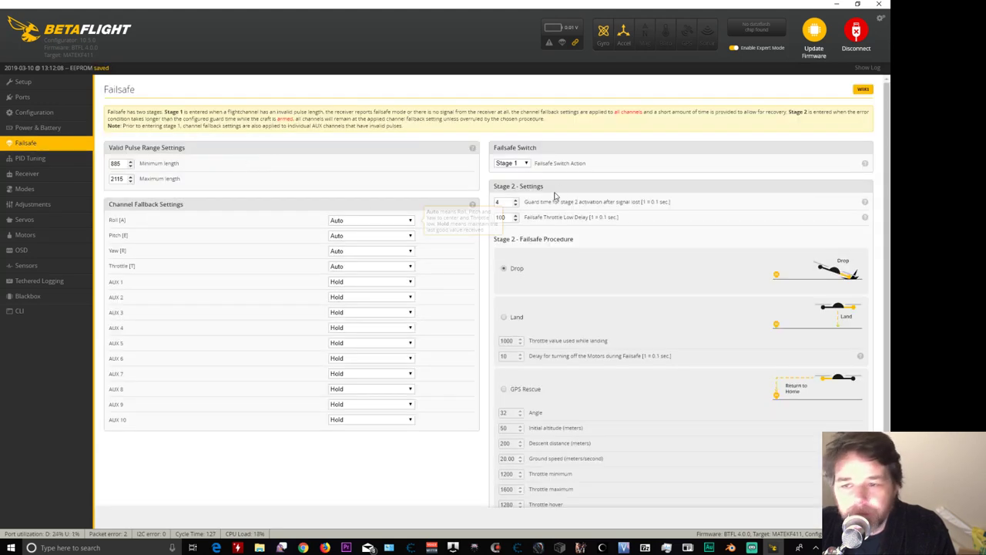
{"action": "mouse_move", "coordinate": [474, 205]}
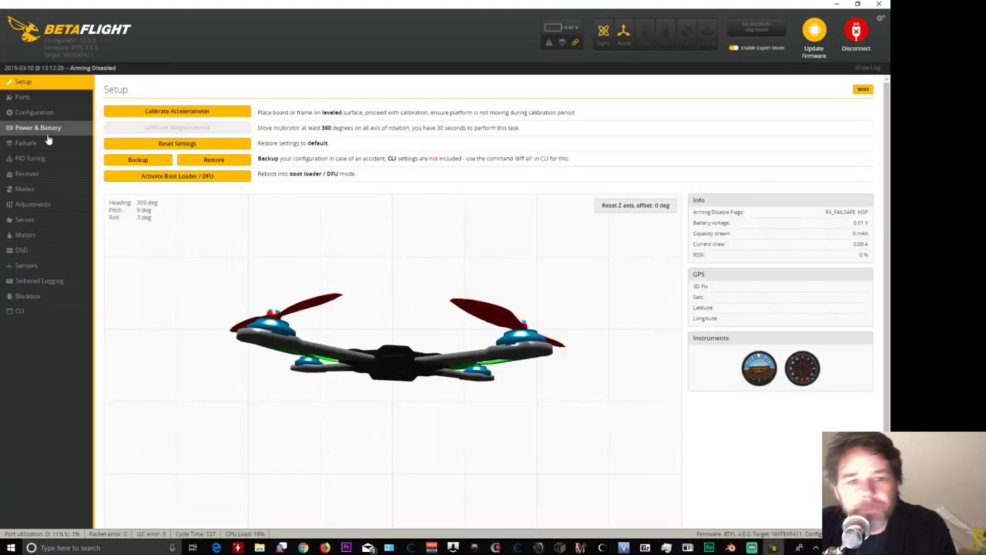
{"action": "left_click", "coordinate": [45, 142]}
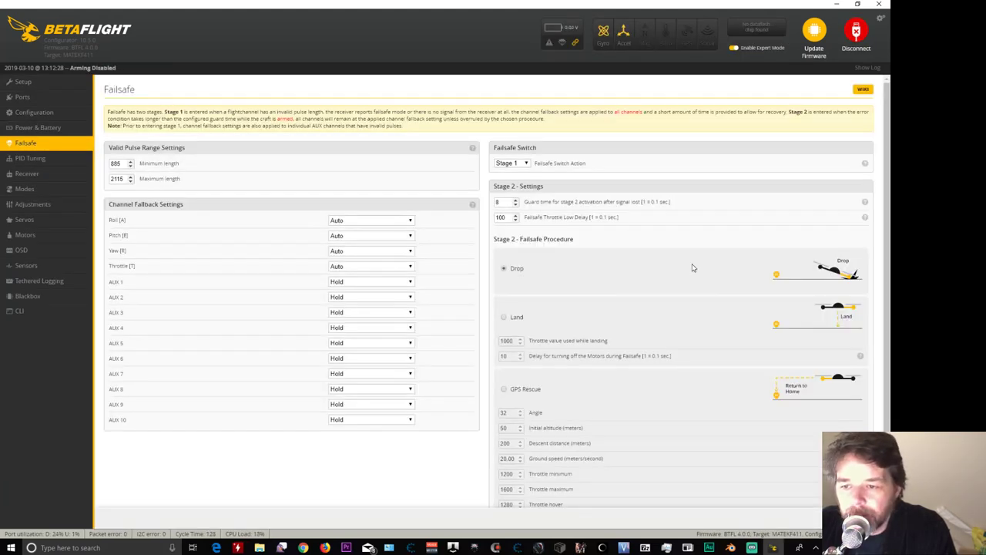
{"action": "scroll", "coordinate": [689, 269], "scroll_direction": "down", "scroll_amount": 2}
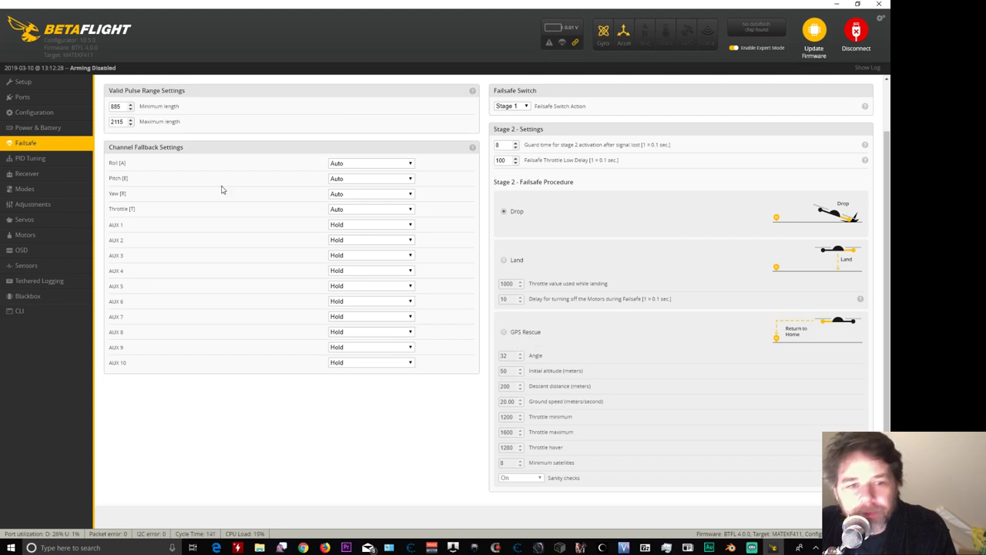
- Enable I Term Rotation, Vbat PID Compensation and Smart Feedforward in the PID controller settings
{"action": "left_click", "coordinate": [27, 160]}
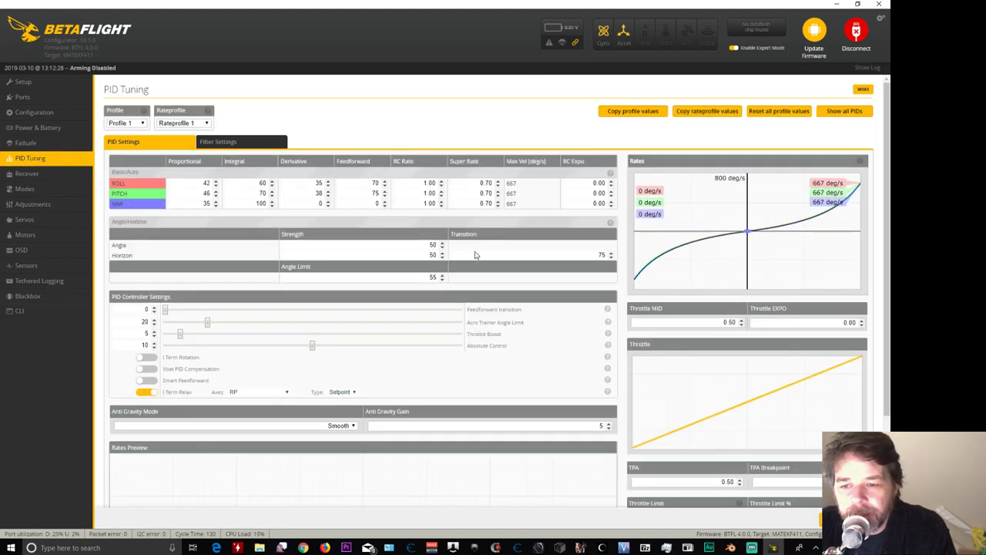
{"action": "left_click", "coordinate": [147, 358]}
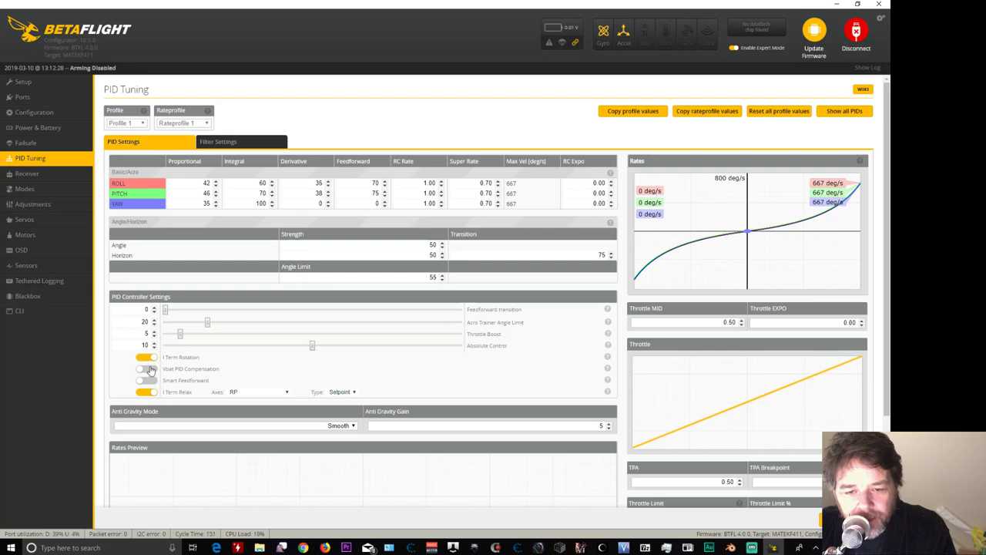
{"action": "left_click", "coordinate": [147, 369]}
{"action": "left_click", "coordinate": [147, 380]}
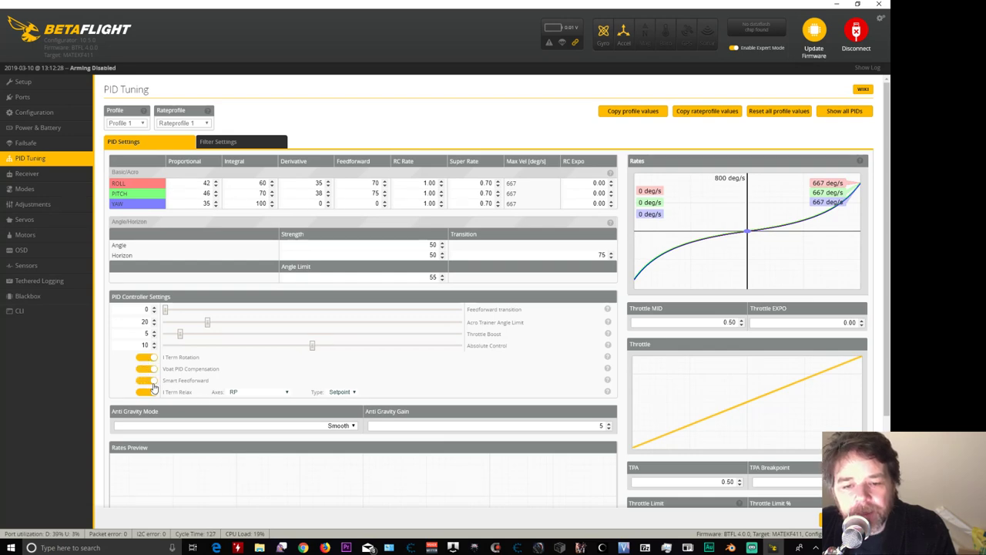
- Set the RC Rate to 1.77 for roll, pitch and yaw in Rateprofile 1
{"action": "double_click", "coordinate": [370, 185]}
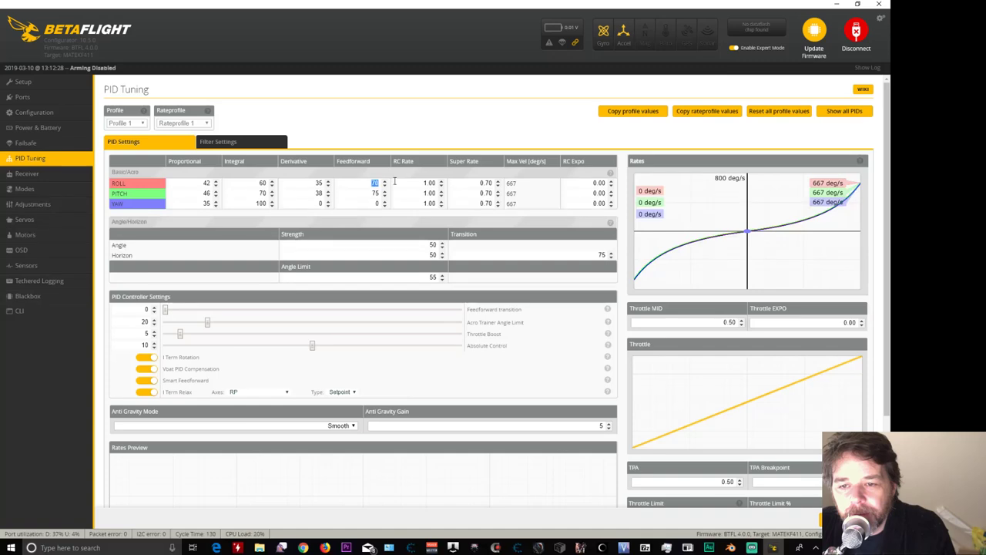
{"action": "left_click", "coordinate": [363, 203]}
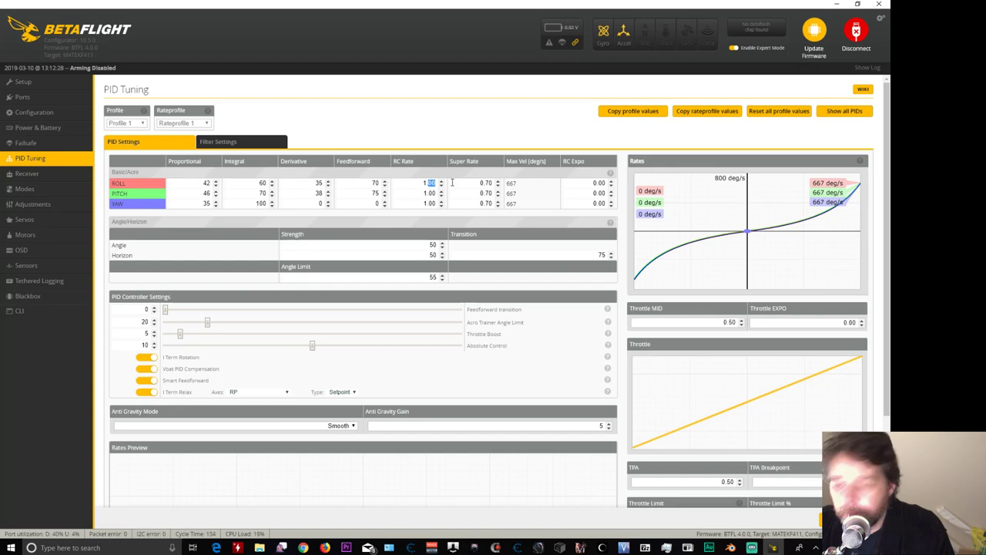
{"action": "type", "text": "1.77"}
{"action": "double_click", "coordinate": [451, 193]}
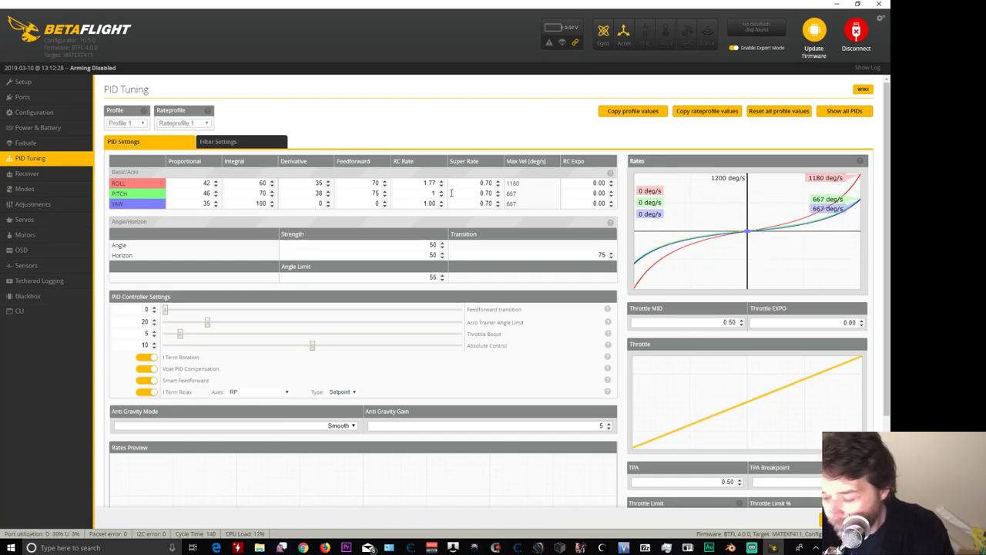
{"action": "type", "text": "1.77"}
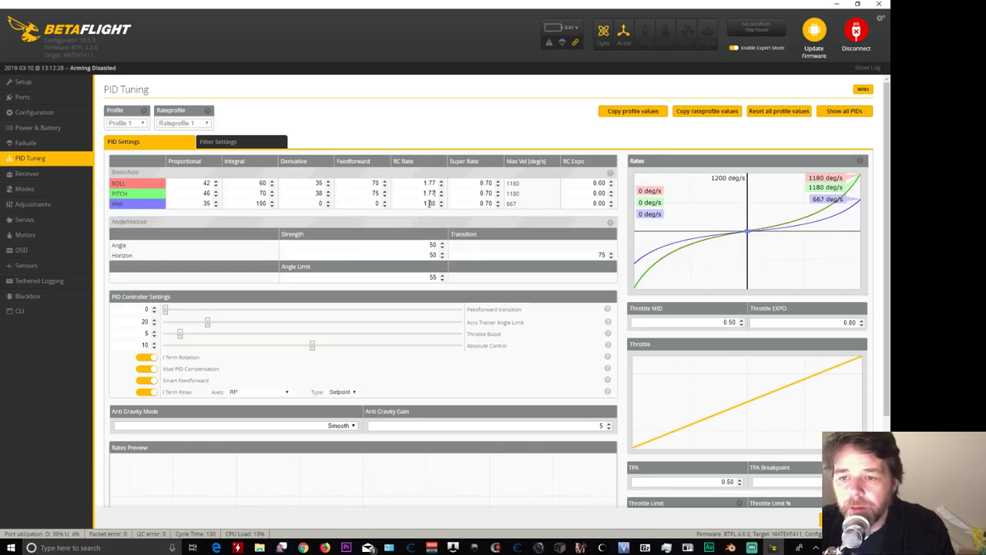
{"action": "double_click", "coordinate": [429, 202]}
{"action": "type", "text": "77"}
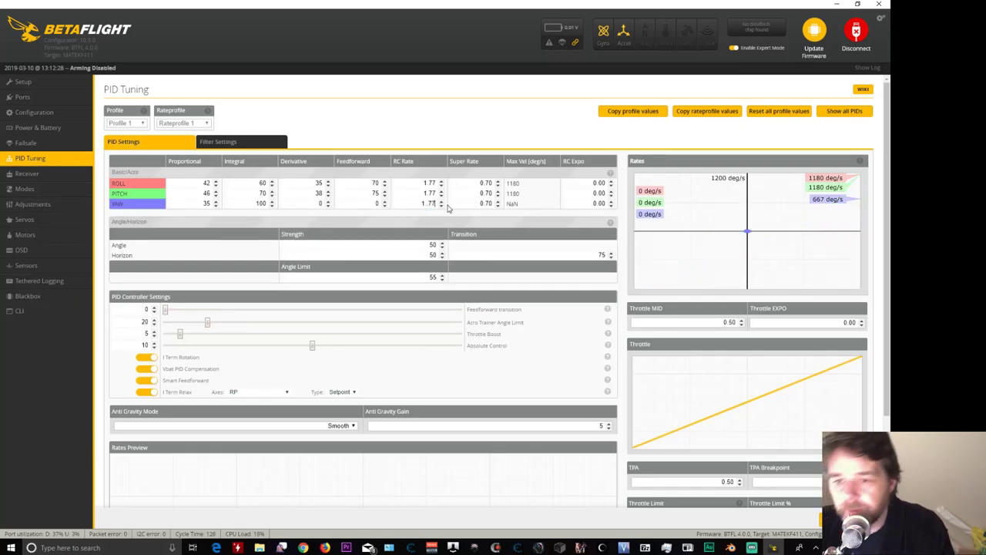
{"action": "key", "text": "ctrl+z"}
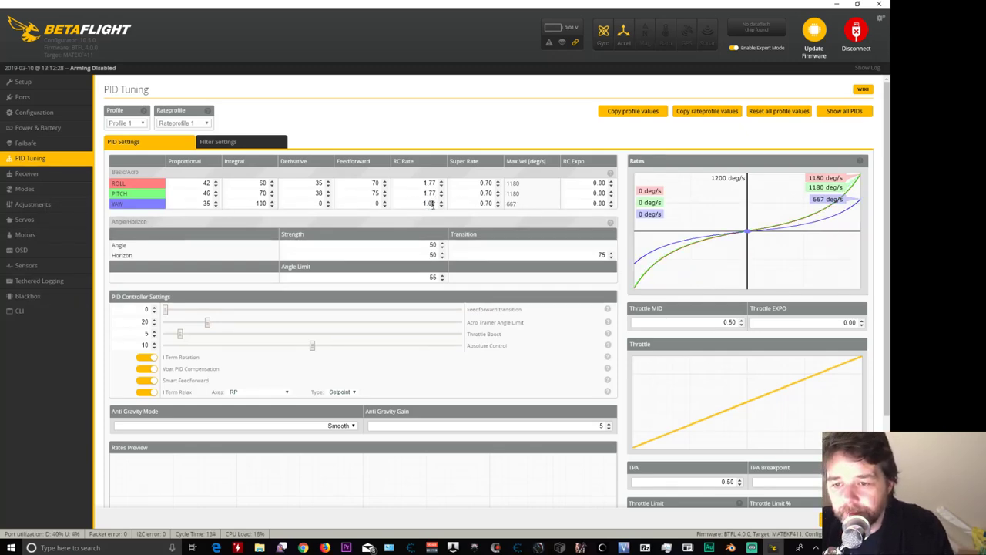
{"action": "type", "text": "77"}
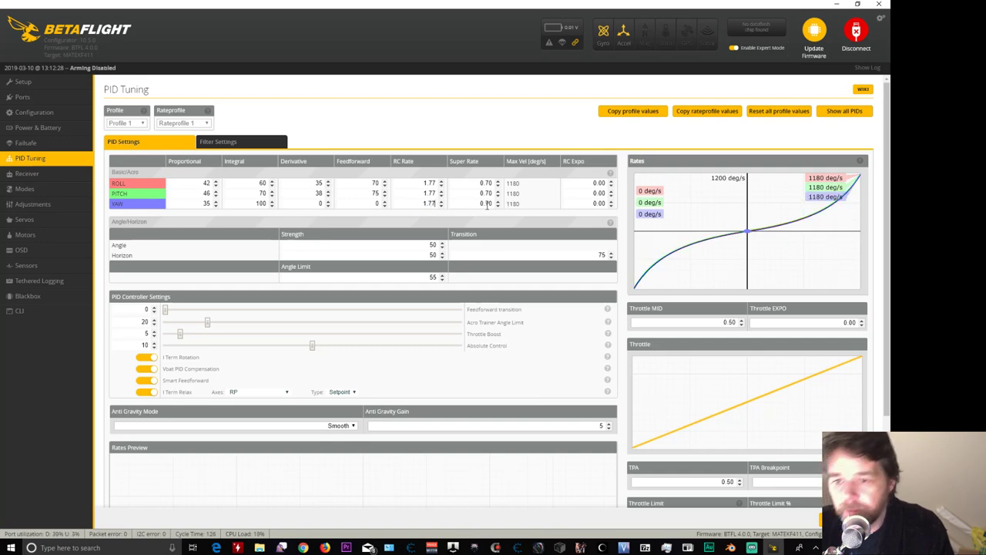
- Set the Super Rate to 0.75 for roll, pitch and yaw, and save the PID tuning
{"action": "left_click", "coordinate": [491, 183]}
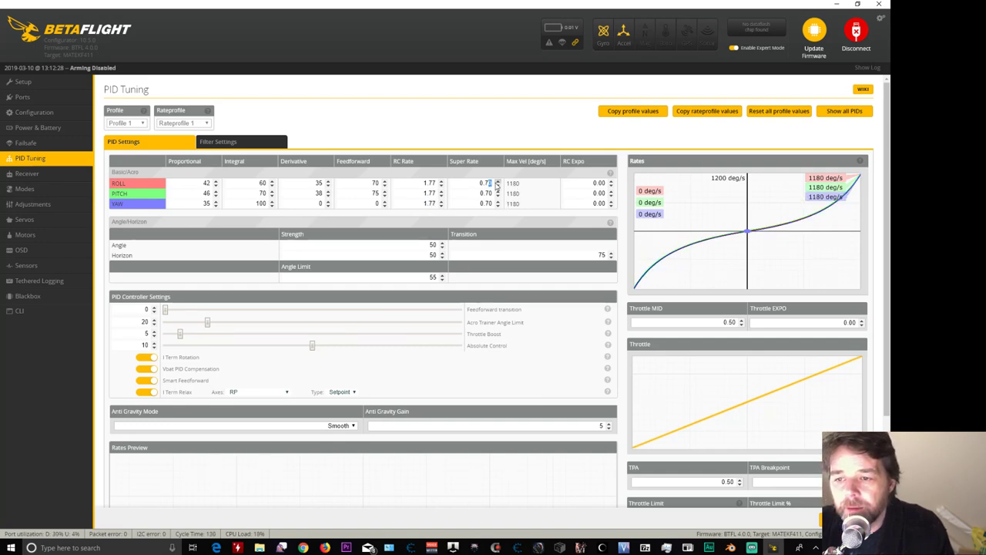
{"action": "type", "text": "5"}
{"action": "left_click", "coordinate": [491, 193]}
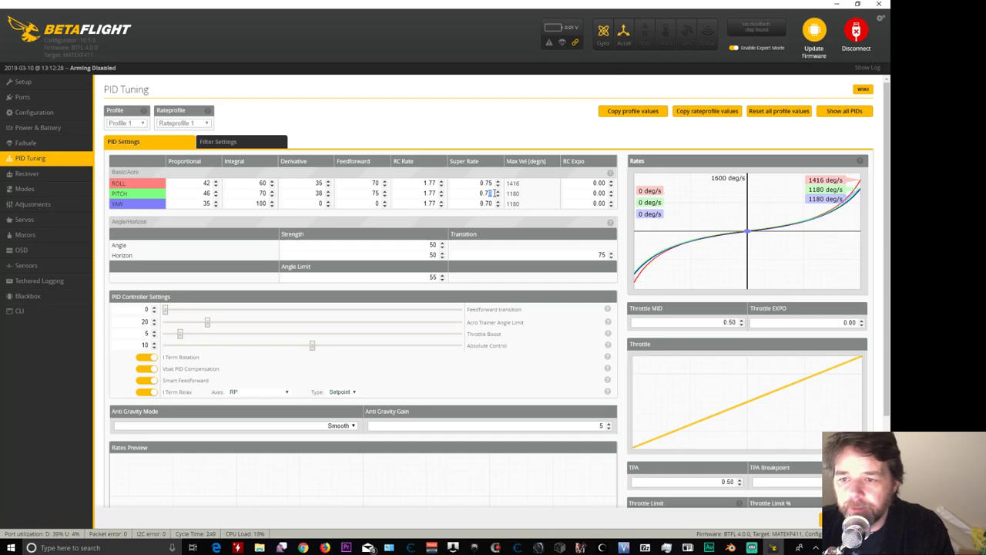
{"action": "type", "text": "5"}
{"action": "left_click", "coordinate": [489, 203]}
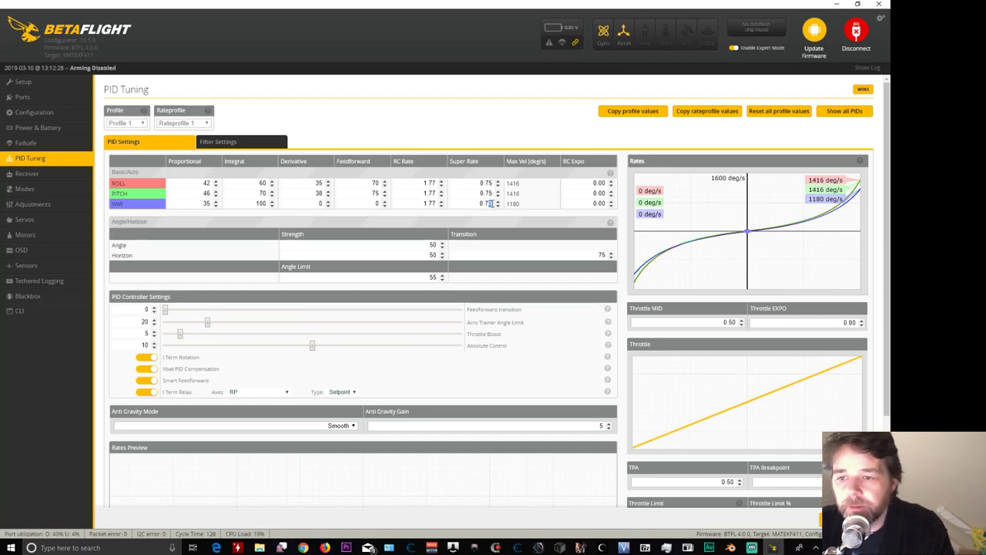
{"action": "type", "text": "5"}
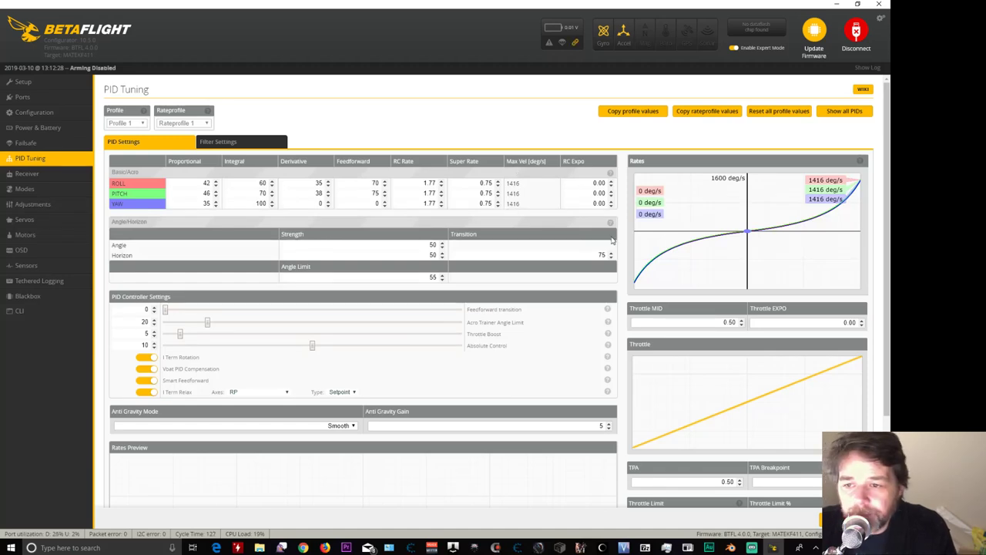
{"action": "left_click", "coordinate": [844, 519]}
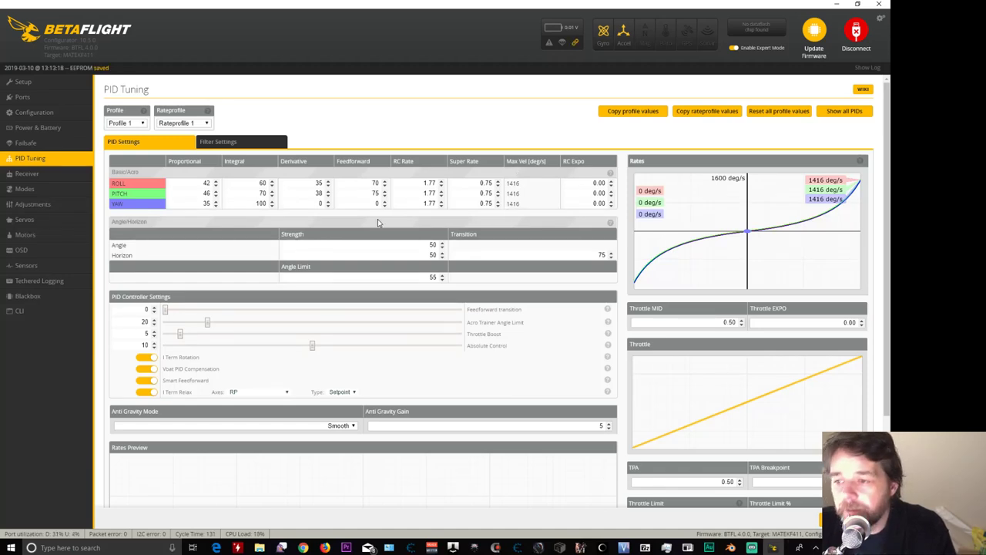
- Review the available rate profiles and the throttle limit setting of Rateprofile 1
{"action": "left_click", "coordinate": [185, 123]}
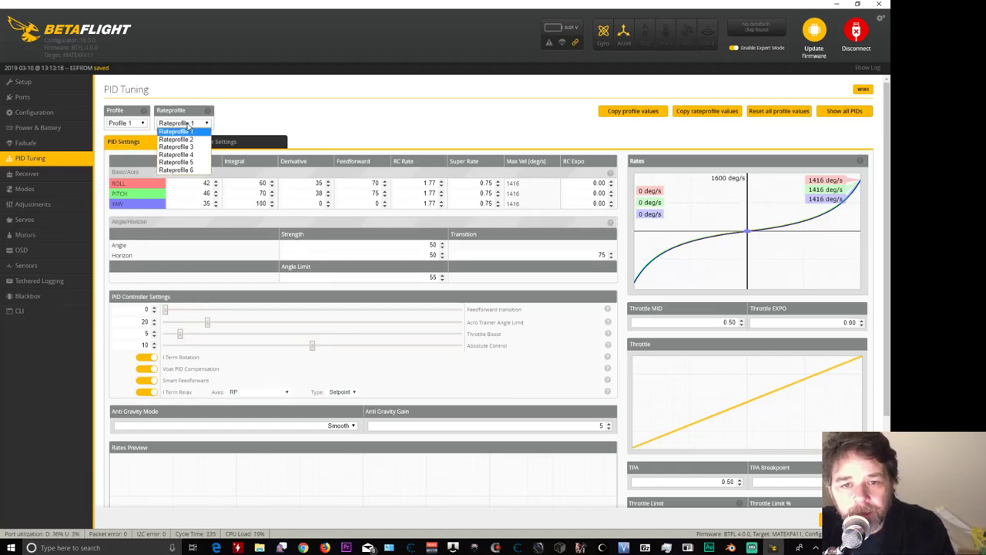
{"action": "left_click", "coordinate": [177, 131]}
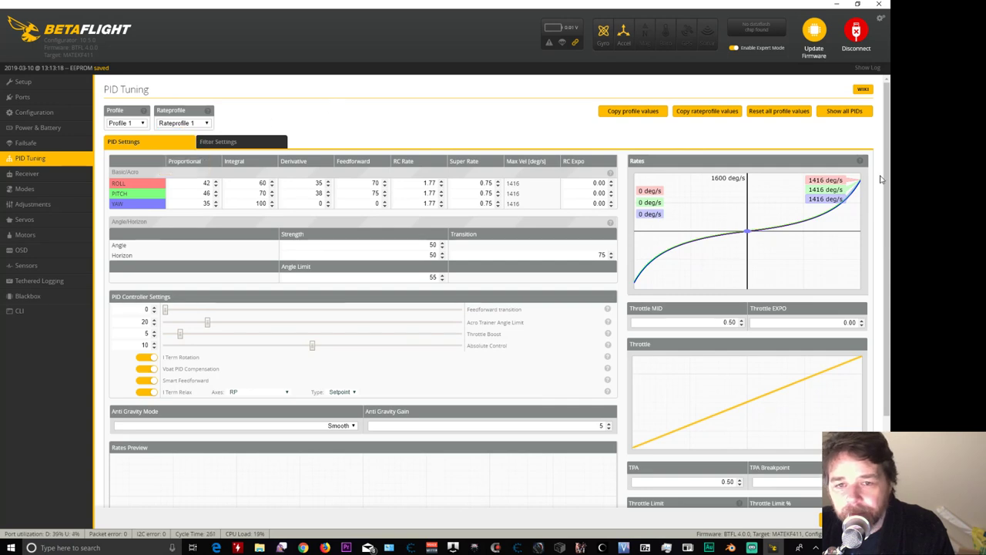
{"action": "scroll", "coordinate": [755, 323], "scroll_direction": "down", "scroll_amount": 3}
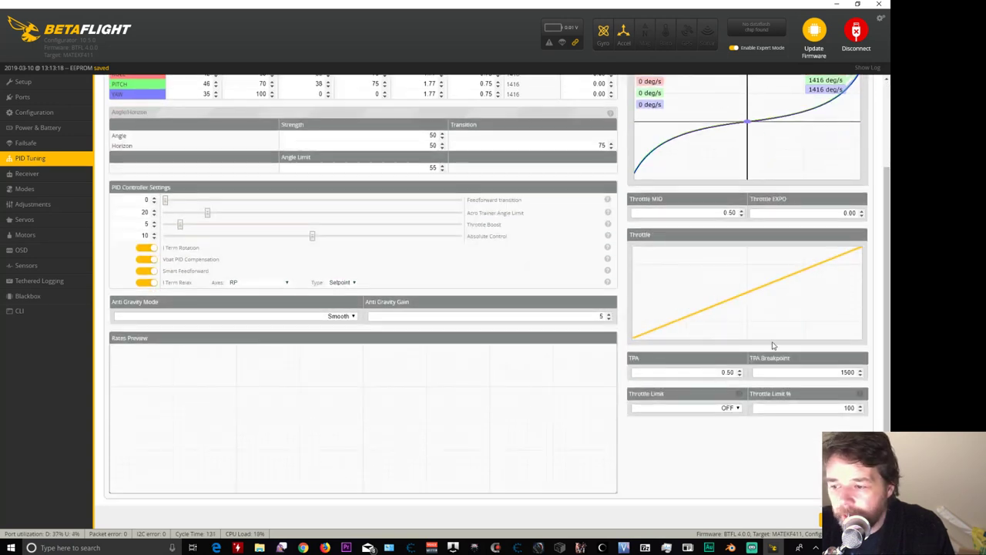
{"action": "left_click", "coordinate": [734, 410]}
{"action": "scroll", "coordinate": [765, 448], "scroll_direction": "up", "scroll_amount": 3}
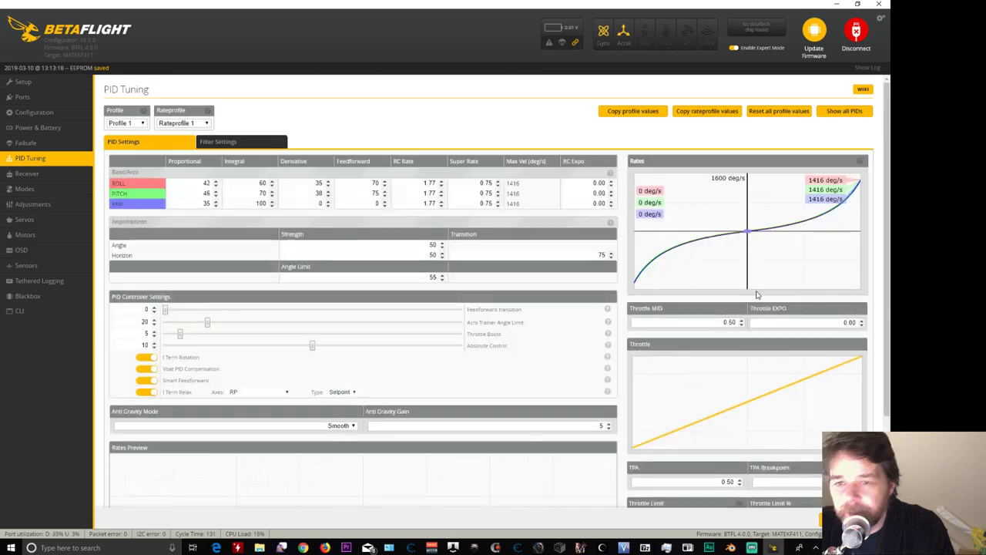
- Switch to Rateprofile 2 and set its throttle limit to SCALE
{"action": "left_click", "coordinate": [185, 123]}
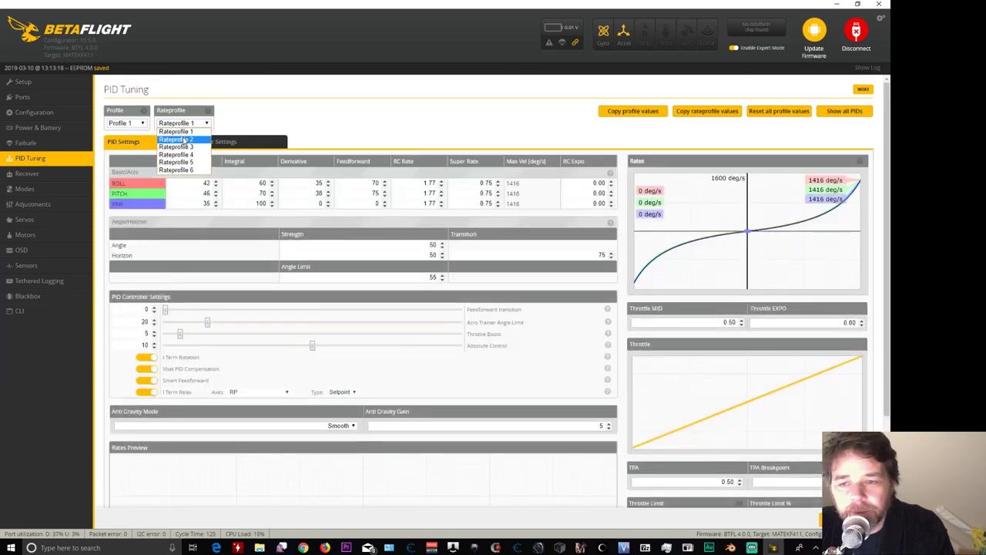
{"action": "left_click", "coordinate": [184, 139]}
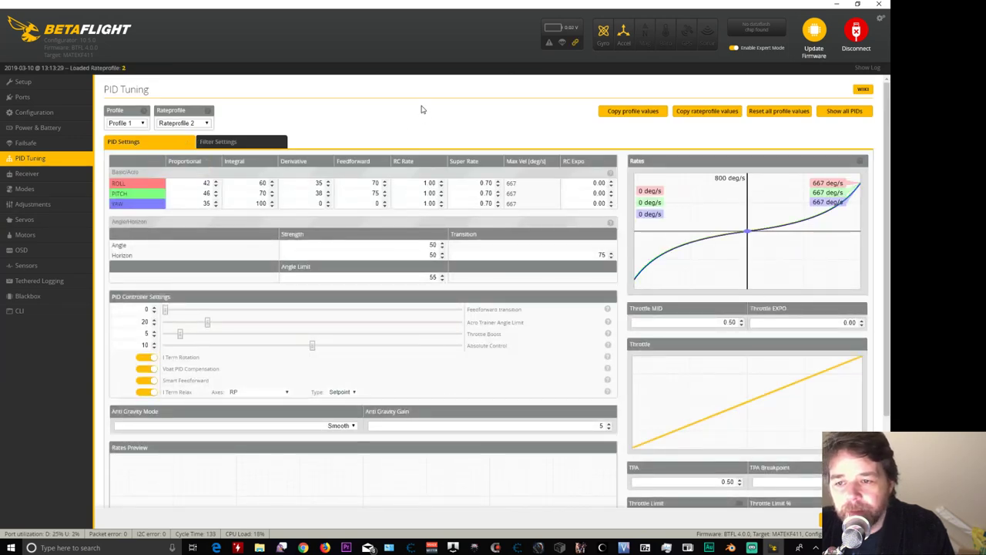
{"action": "scroll", "coordinate": [420, 123], "scroll_direction": "down", "scroll_amount": 1}
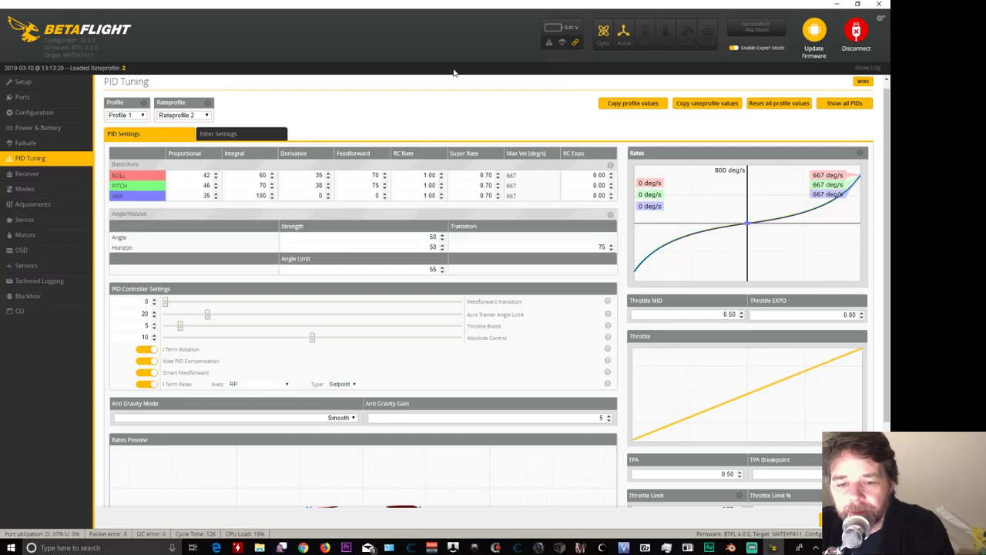
{"action": "scroll", "coordinate": [488, 236], "scroll_direction": "down", "scroll_amount": 3}
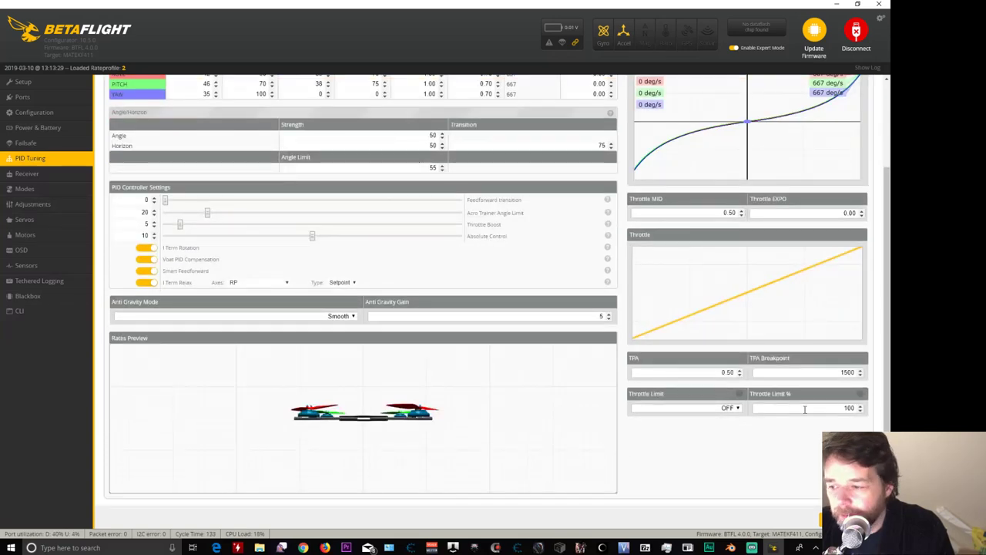
{"action": "left_click", "coordinate": [726, 408]}
{"action": "left_click", "coordinate": [709, 422]}
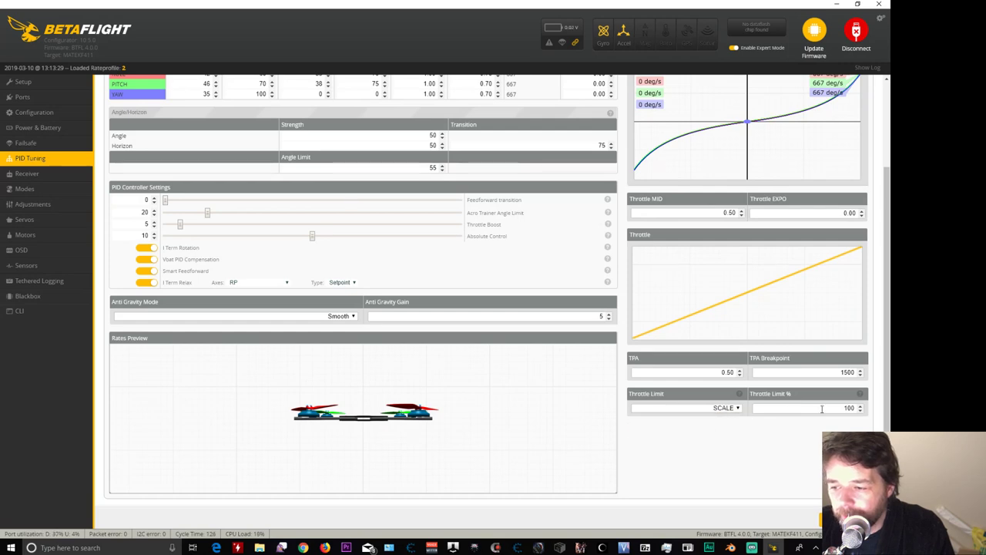
- Set the throttle limit percentage of Rateprofile 2 to 35 and save the PID tuning
{"action": "double_click", "coordinate": [848, 408]}
{"action": "type", "text": "35"}
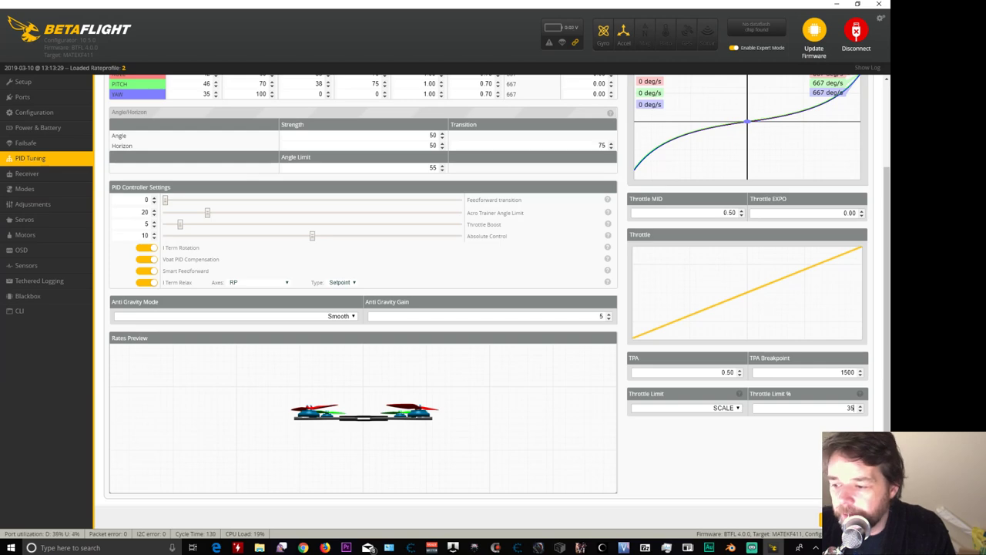
{"action": "left_click", "coordinate": [848, 518]}
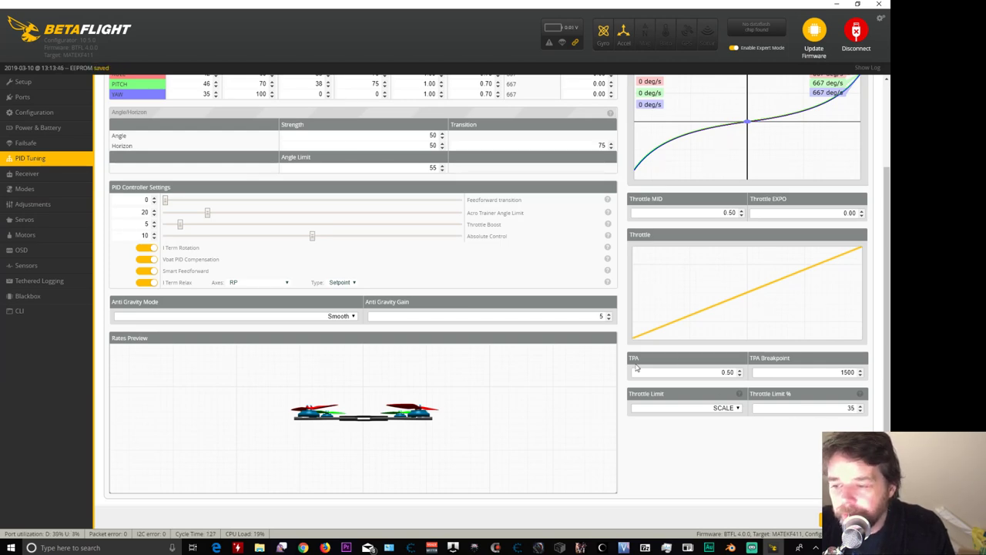
{"action": "scroll", "coordinate": [580, 232], "scroll_direction": "up", "scroll_amount": 3}
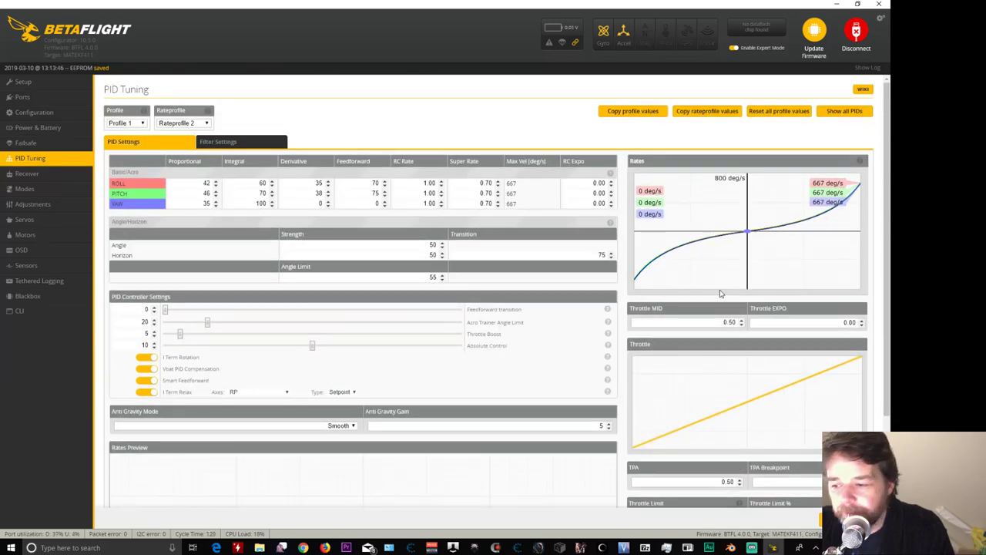
{"action": "scroll", "coordinate": [774, 450], "scroll_direction": "down", "scroll_amount": 2}
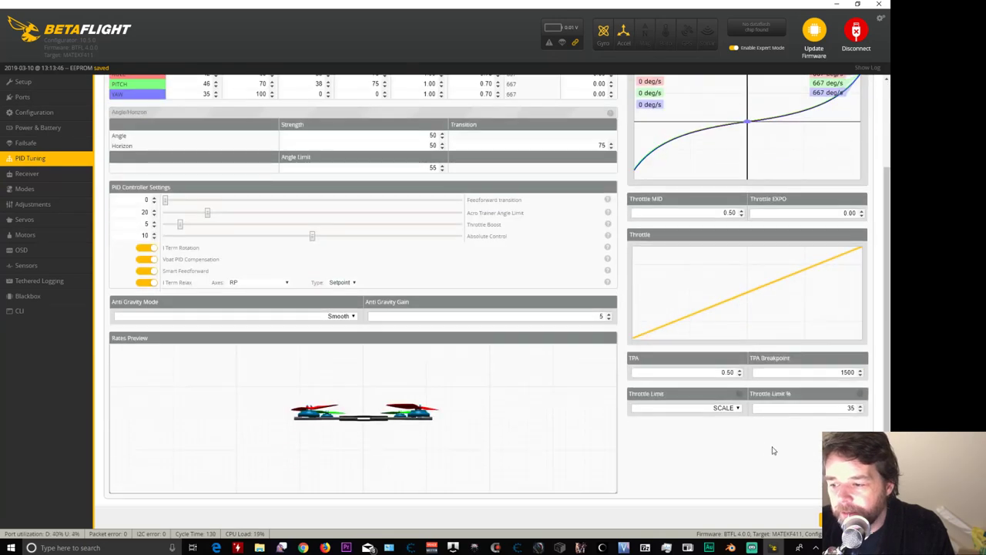
{"action": "left_click", "coordinate": [862, 411]}
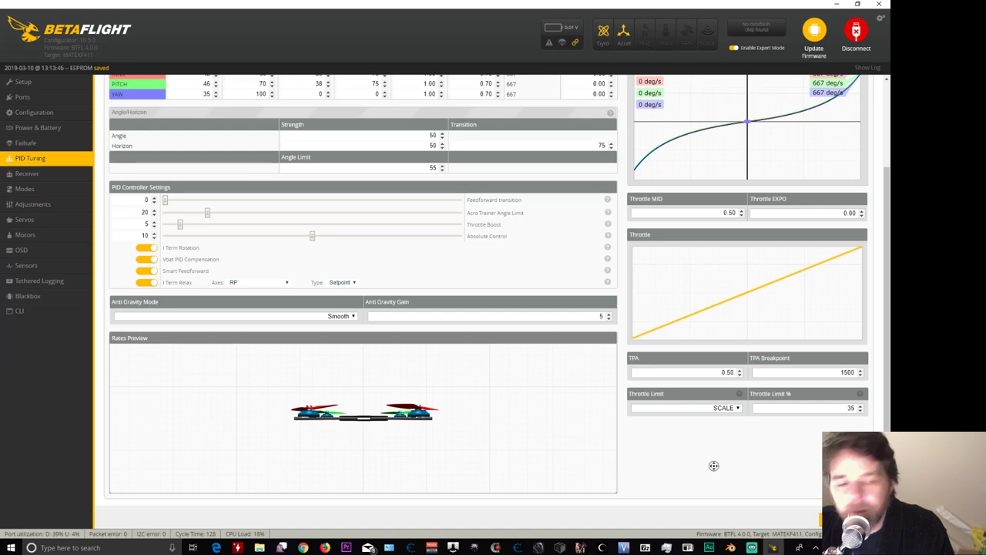
- Compare the rates and throttle limit settings of Rateprofile 1 with those of Rateprofile 2
{"action": "scroll", "coordinate": [713, 466], "scroll_direction": "up", "scroll_amount": 3}
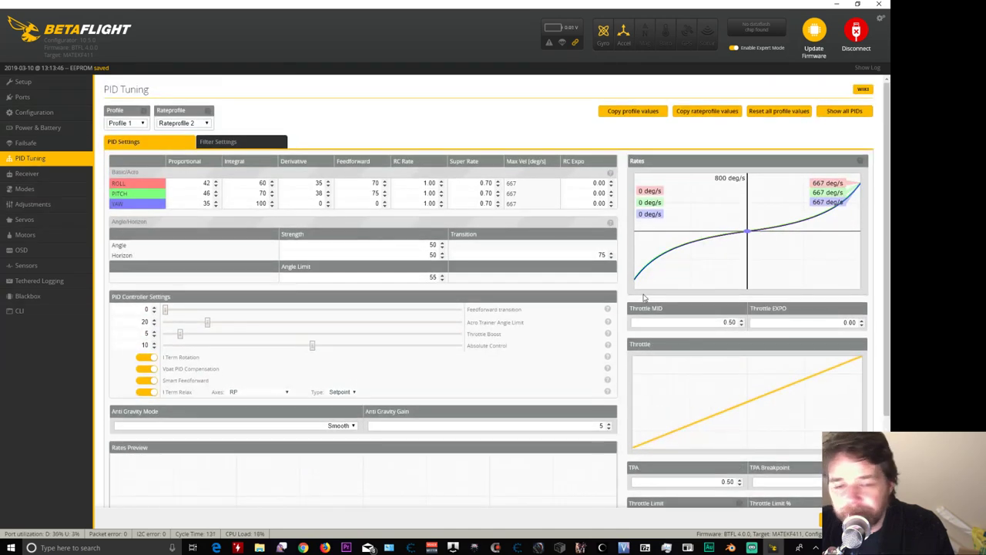
{"action": "left_click", "coordinate": [205, 123]}
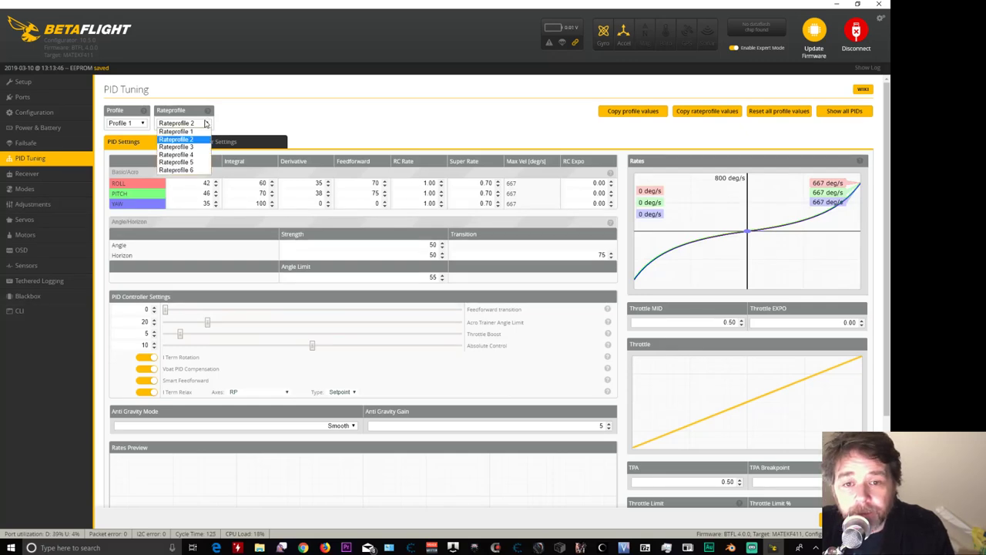
{"action": "left_click", "coordinate": [176, 131]}
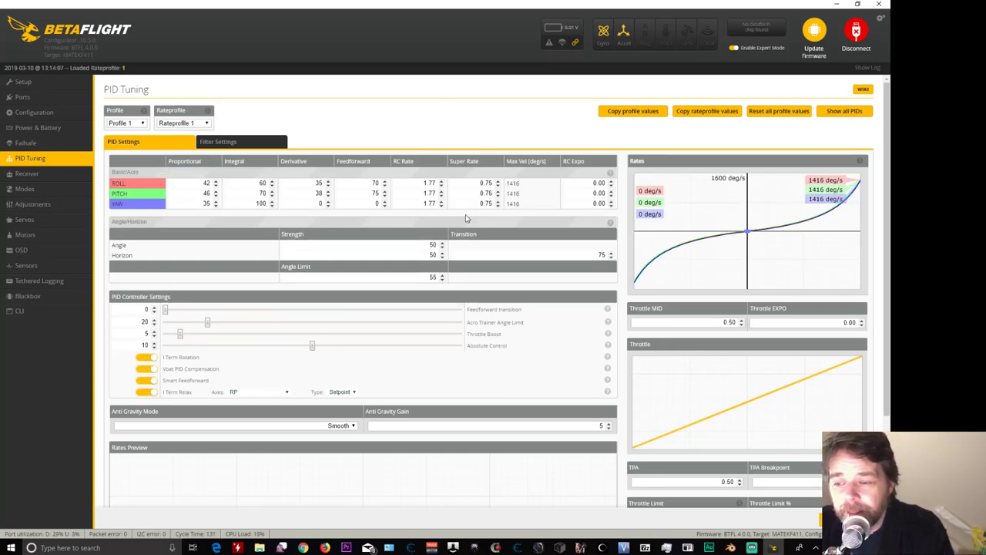
{"action": "scroll", "coordinate": [466, 218], "scroll_direction": "down", "scroll_amount": 3}
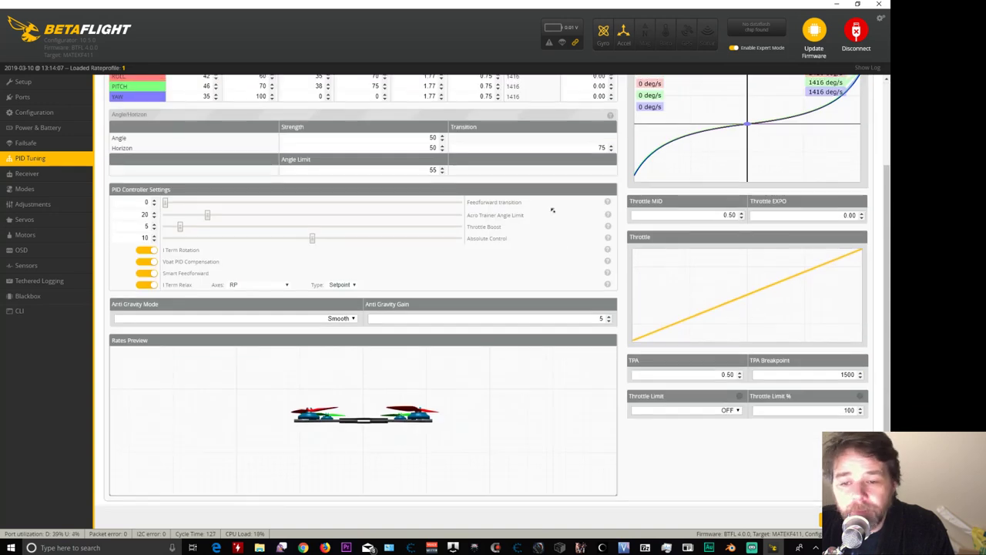
{"action": "scroll", "coordinate": [550, 209], "scroll_direction": "up", "scroll_amount": 3}
{"action": "left_click", "coordinate": [206, 125]}
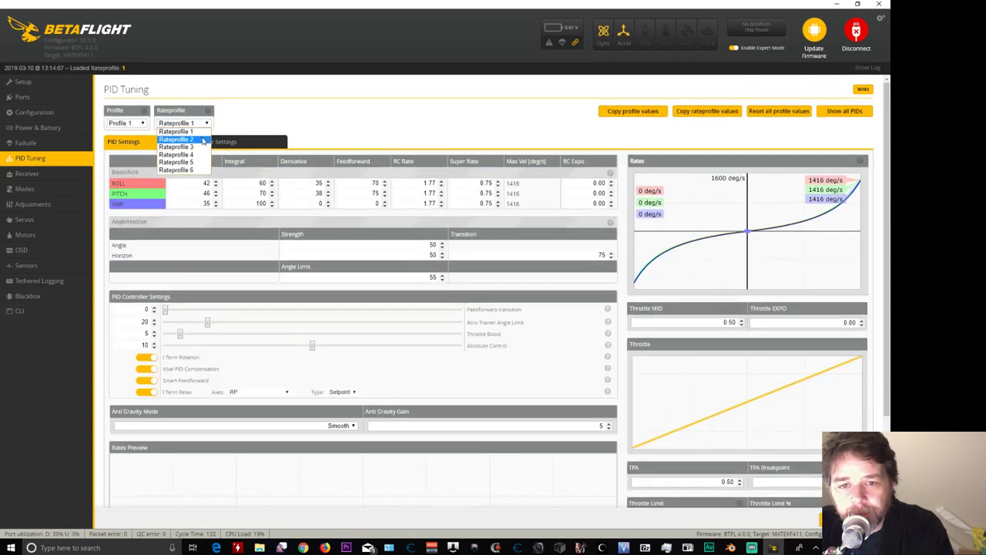
{"action": "left_click", "coordinate": [175, 138]}
{"action": "scroll", "coordinate": [380, 251], "scroll_direction": "down", "scroll_amount": 3}
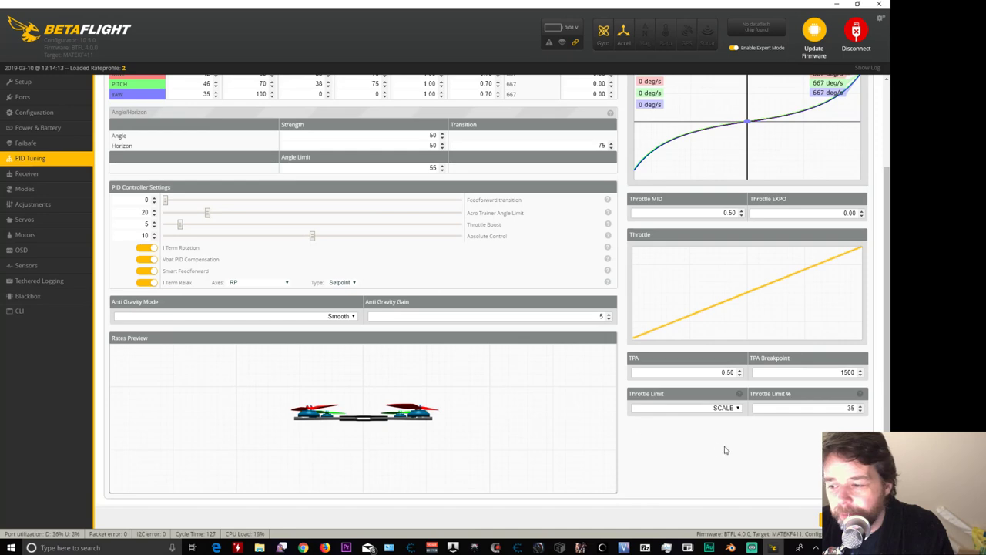
{"action": "scroll", "coordinate": [526, 274], "scroll_direction": "up", "scroll_amount": 3}
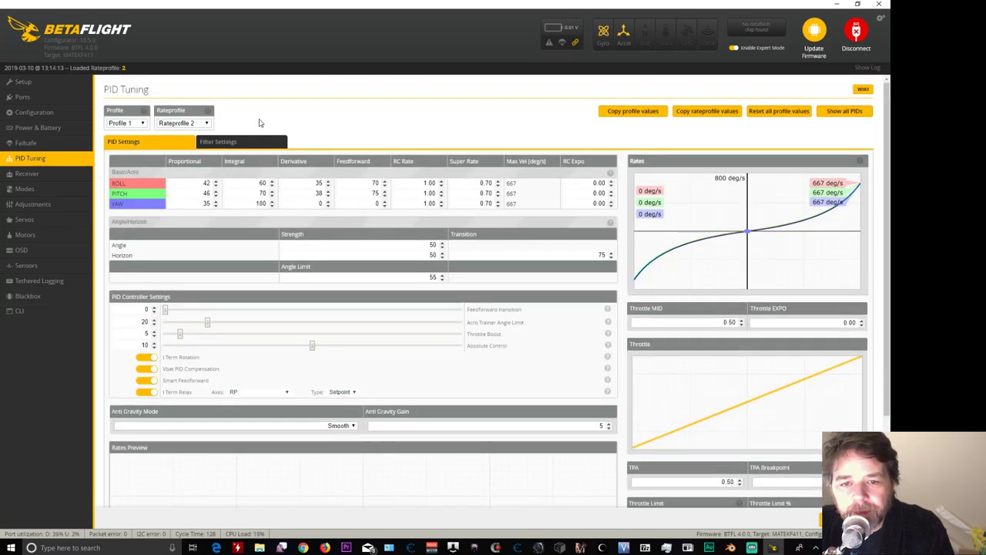
- Disable the D Term Lowpass 2 filter, set the D Term Lowpass 1 dynamic cutoff to 200 Hz minimum and 300 Hz maximum, and save
{"action": "left_click", "coordinate": [236, 144]}
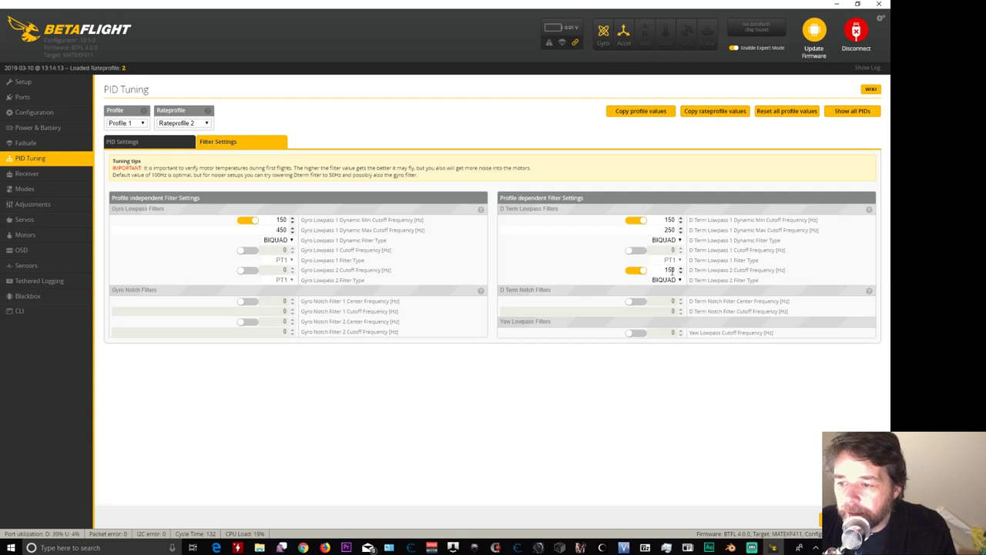
{"action": "left_click", "coordinate": [635, 270]}
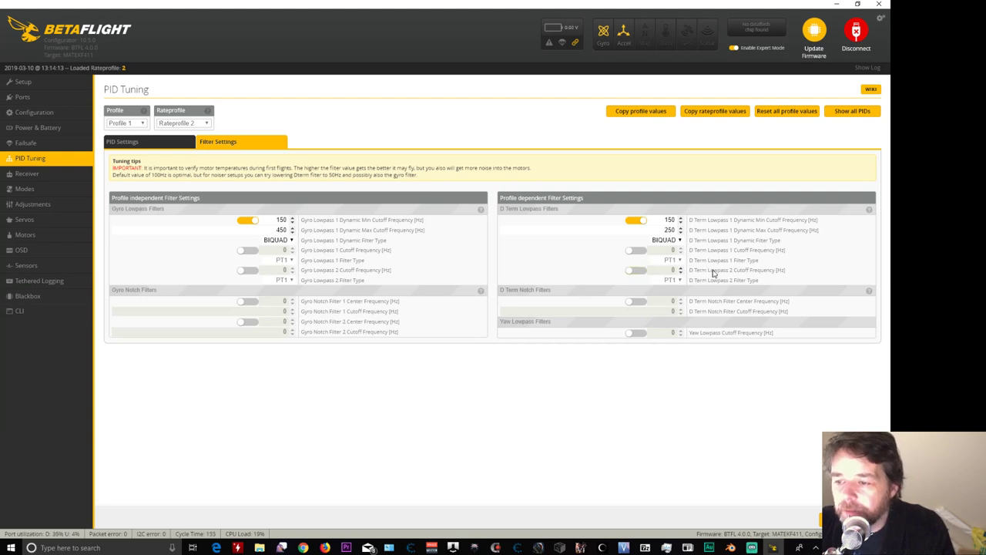
{"action": "double_click", "coordinate": [667, 220]}
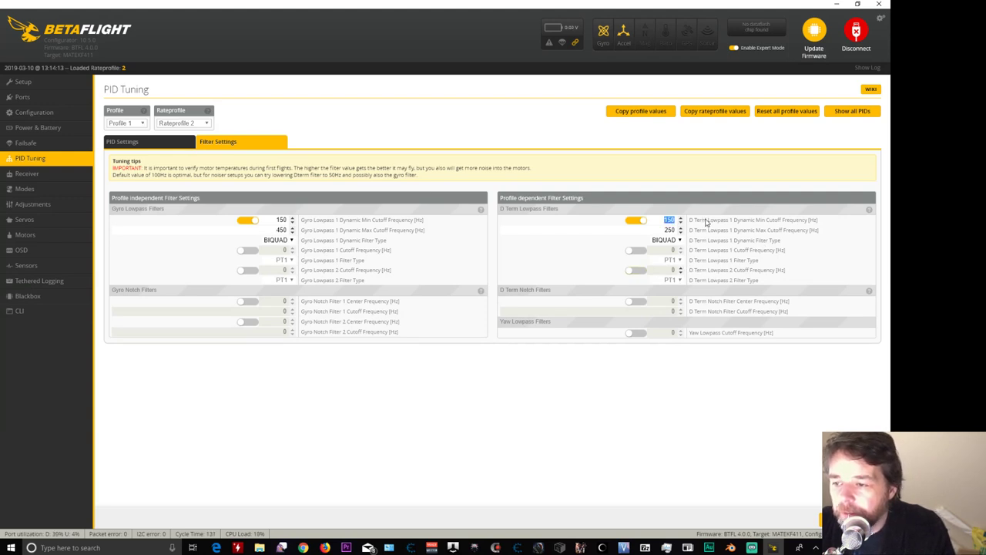
{"action": "double_click", "coordinate": [667, 229]}
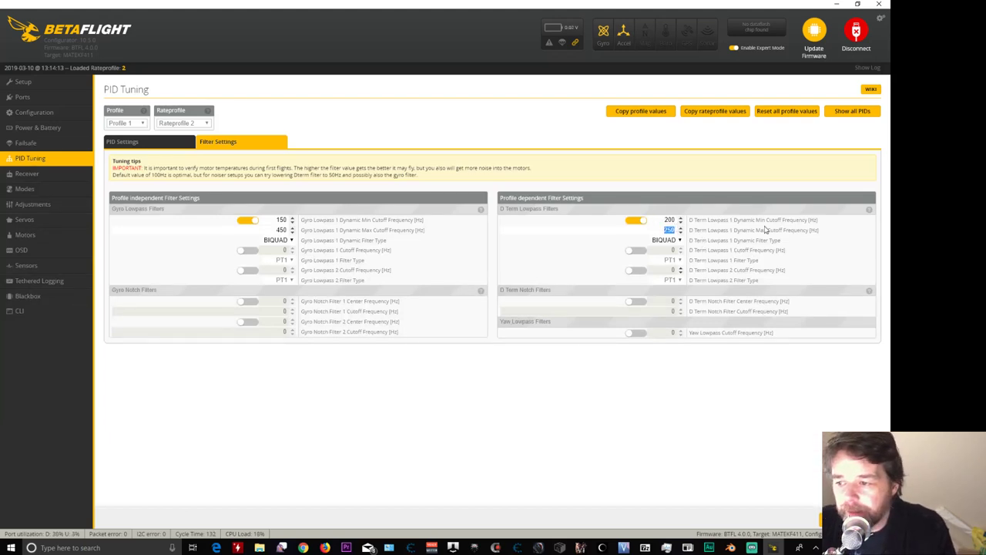
{"action": "type", "text": "300"}
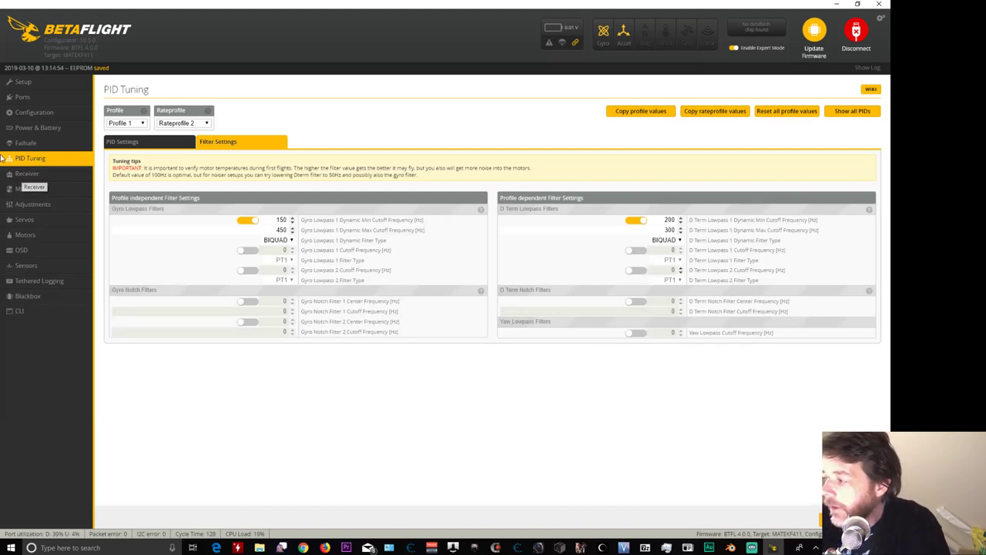
- Check the receiver channels, return to the PID tuning and switch to Rateprofile 1 to review its settings
{"action": "left_click", "coordinate": [42, 174]}
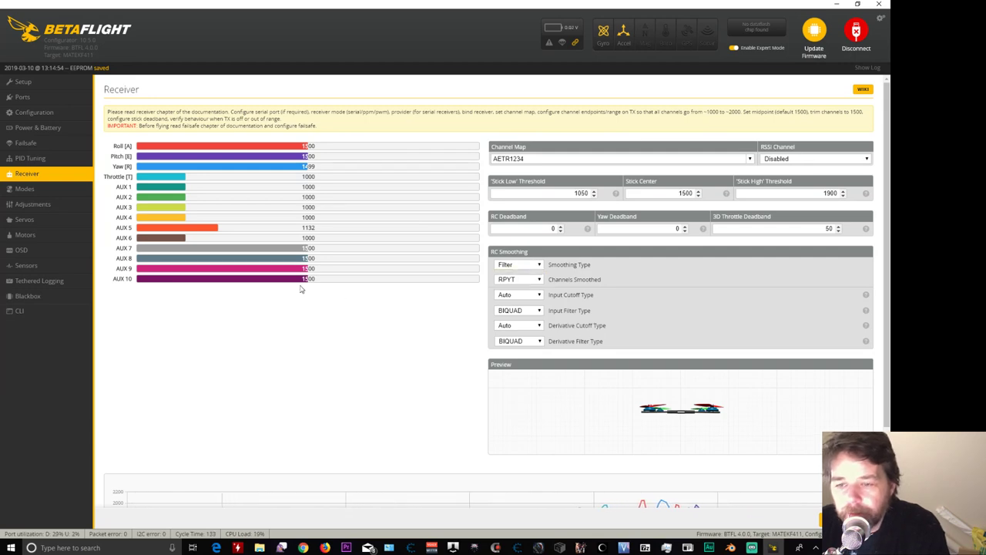
{"action": "left_click", "coordinate": [31, 158]}
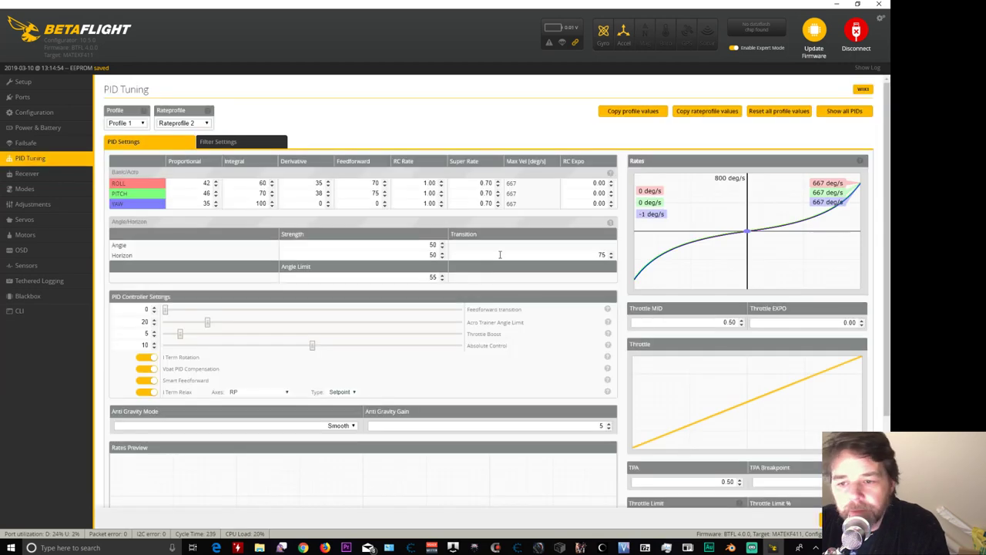
{"action": "scroll", "coordinate": [522, 112], "scroll_direction": "down", "scroll_amount": 1}
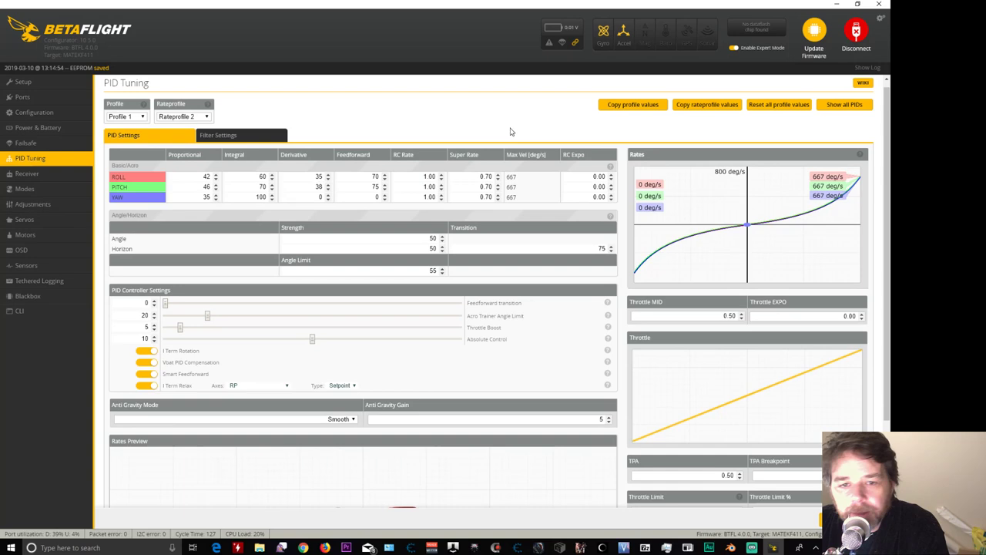
{"action": "left_click", "coordinate": [207, 117]}
{"action": "left_click", "coordinate": [176, 125]}
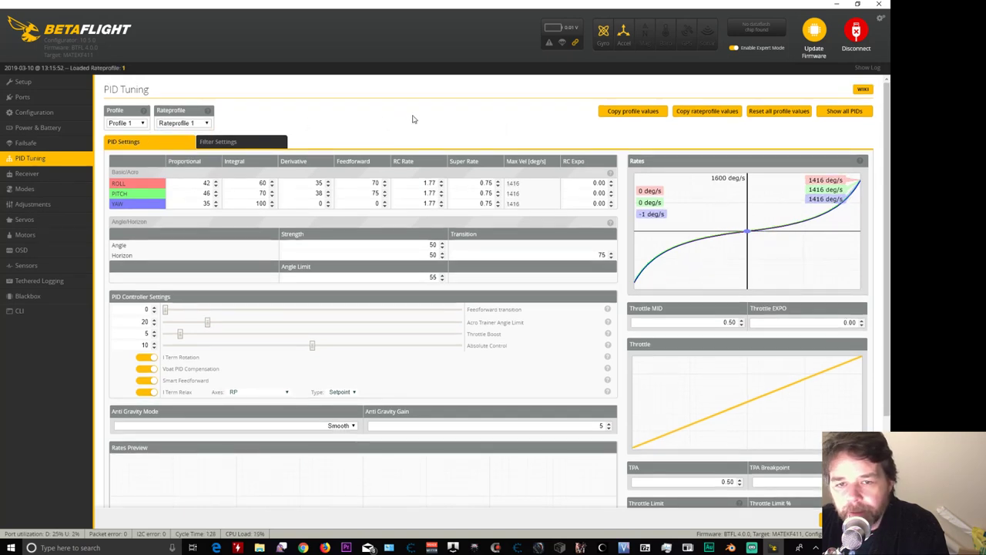
{"action": "scroll", "coordinate": [409, 131], "scroll_direction": "down", "scroll_amount": 2}
{"action": "scroll", "coordinate": [420, 131], "scroll_direction": "down", "scroll_amount": 1}
{"action": "scroll", "coordinate": [438, 100], "scroll_direction": "up", "scroll_amount": 1}
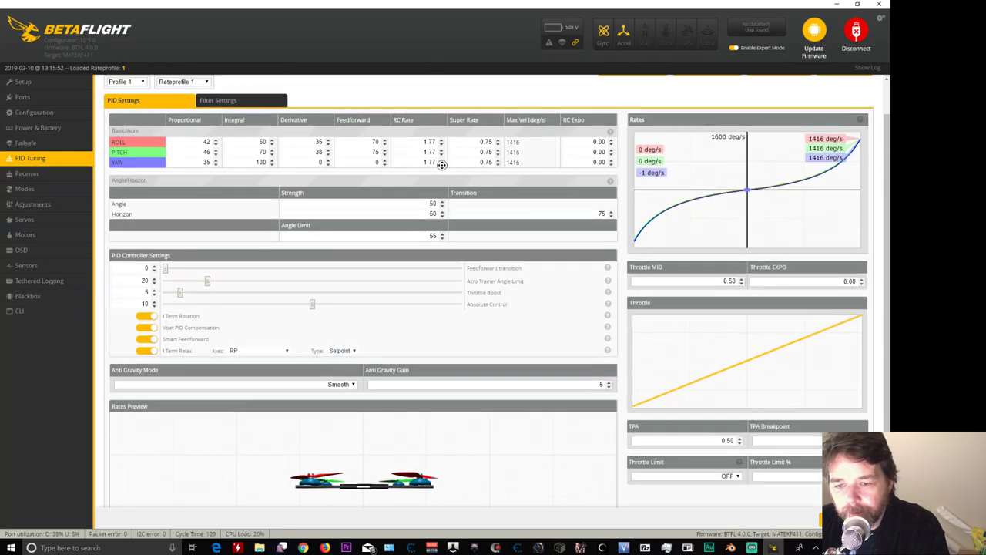
{"action": "scroll", "coordinate": [441, 231], "scroll_direction": "down", "scroll_amount": 3}
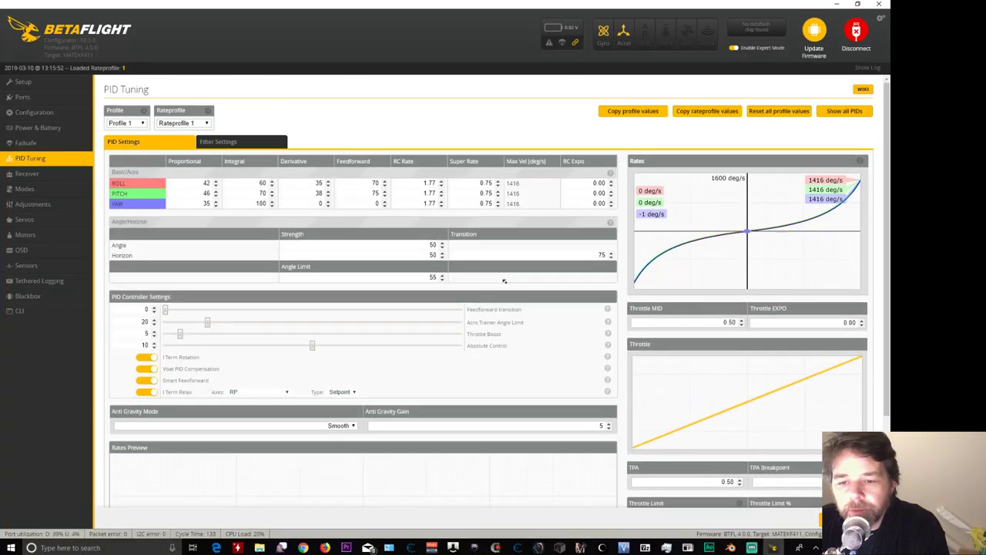
{"action": "scroll", "coordinate": [509, 324], "scroll_direction": "up", "scroll_amount": 4}
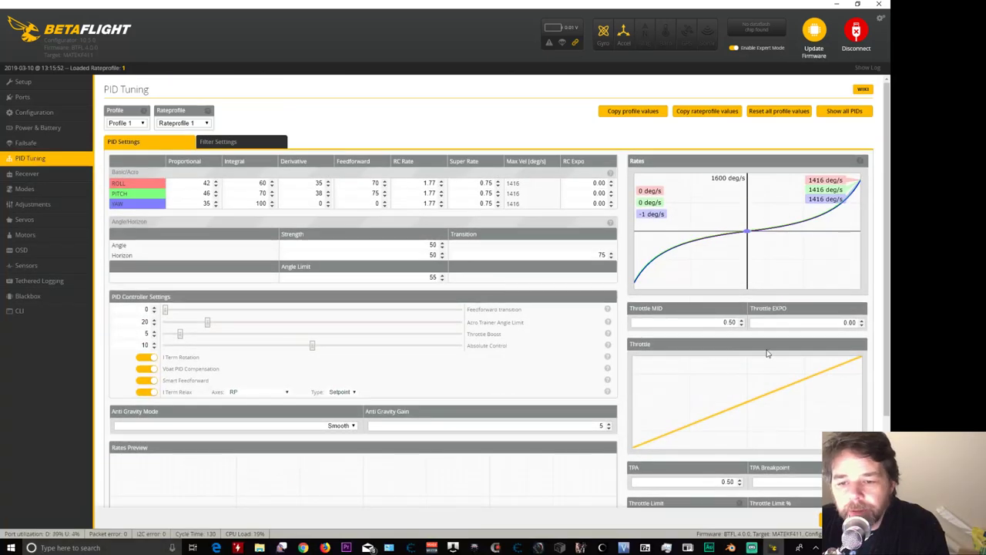
- Review the I Term Relax axes, the Anti Gravity mode and the filter settings
{"action": "left_click", "coordinate": [244, 395]}
{"action": "left_click", "coordinate": [260, 399]}
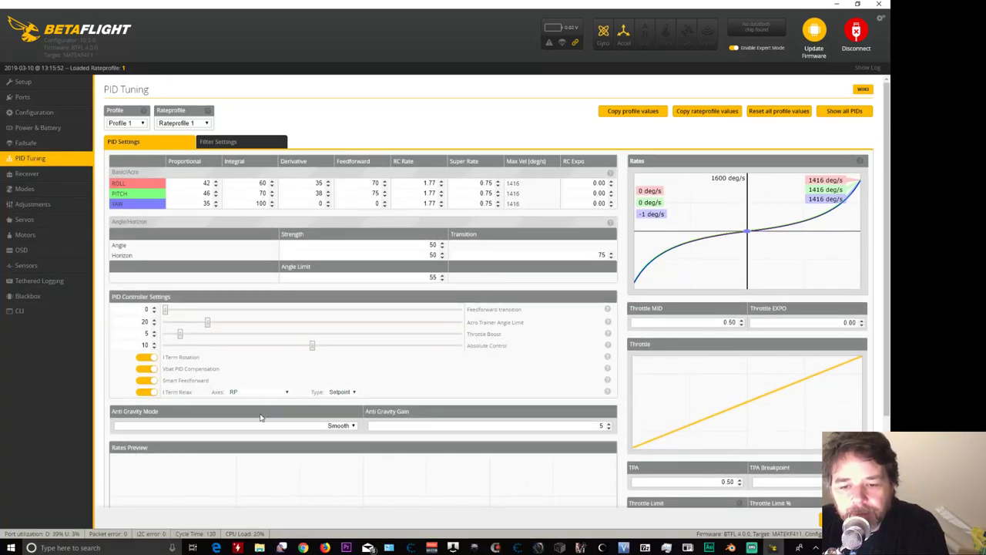
{"action": "left_click", "coordinate": [312, 428]}
{"action": "left_click", "coordinate": [312, 428]}
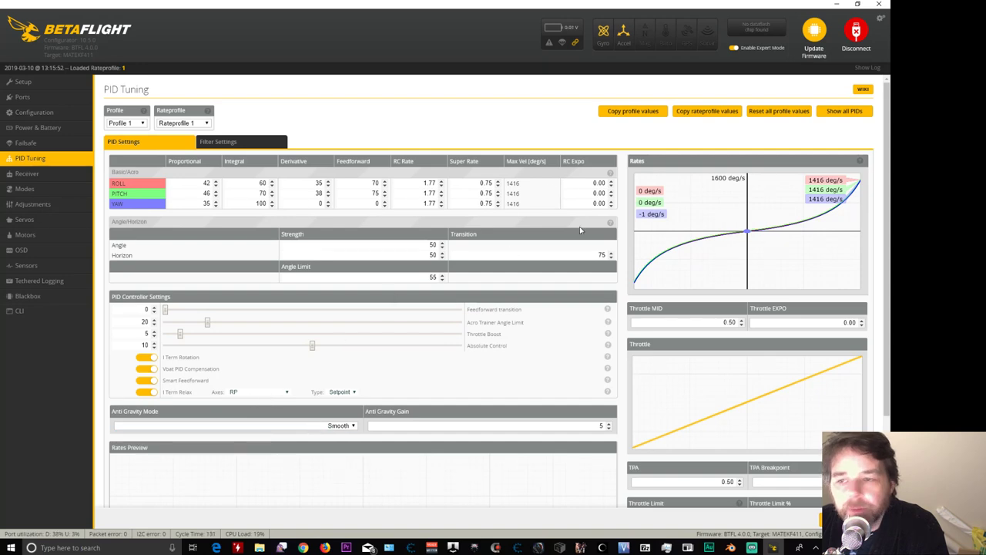
{"action": "left_click", "coordinate": [257, 142]}
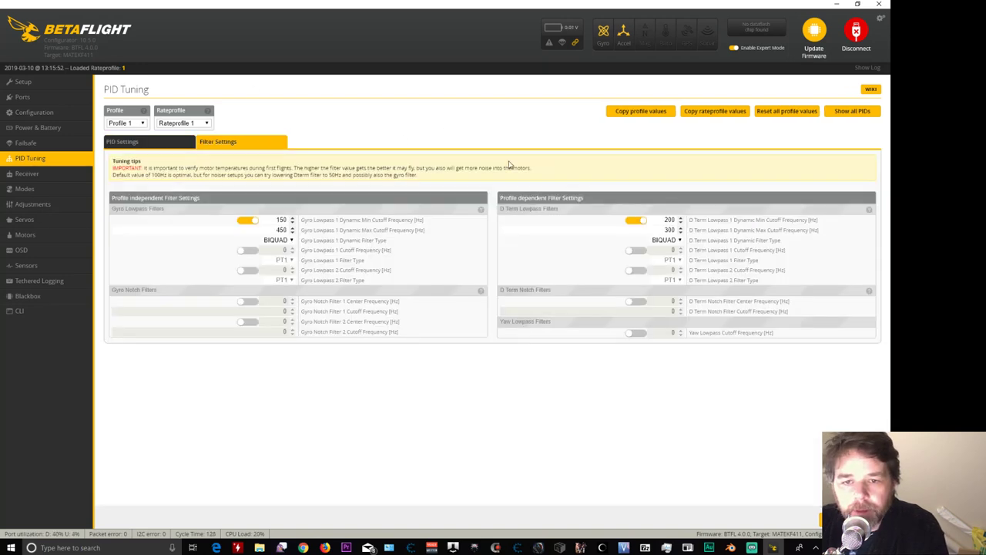
- Open the receiver settings and check the available RC smoothing types
{"action": "left_click", "coordinate": [43, 174]}
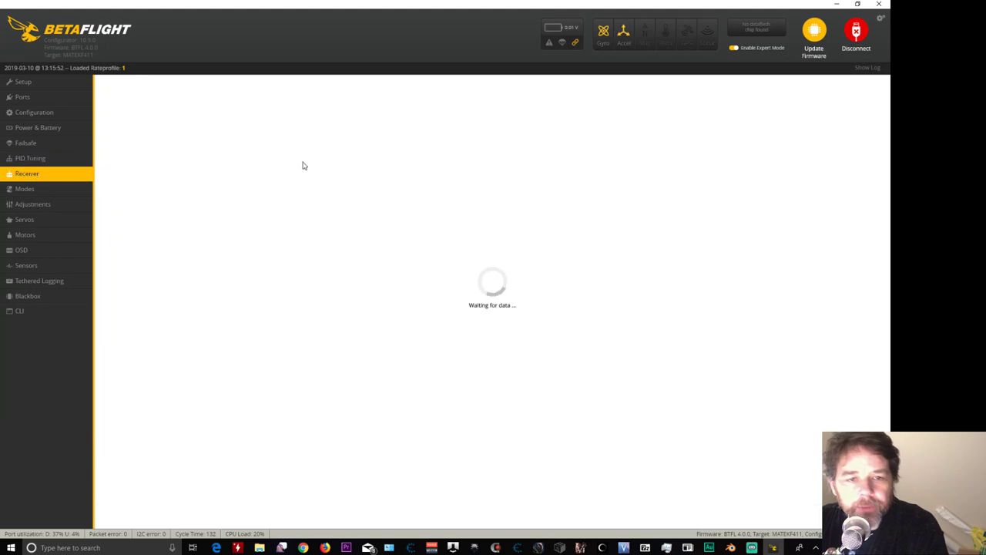
{"action": "left_click", "coordinate": [538, 266]}
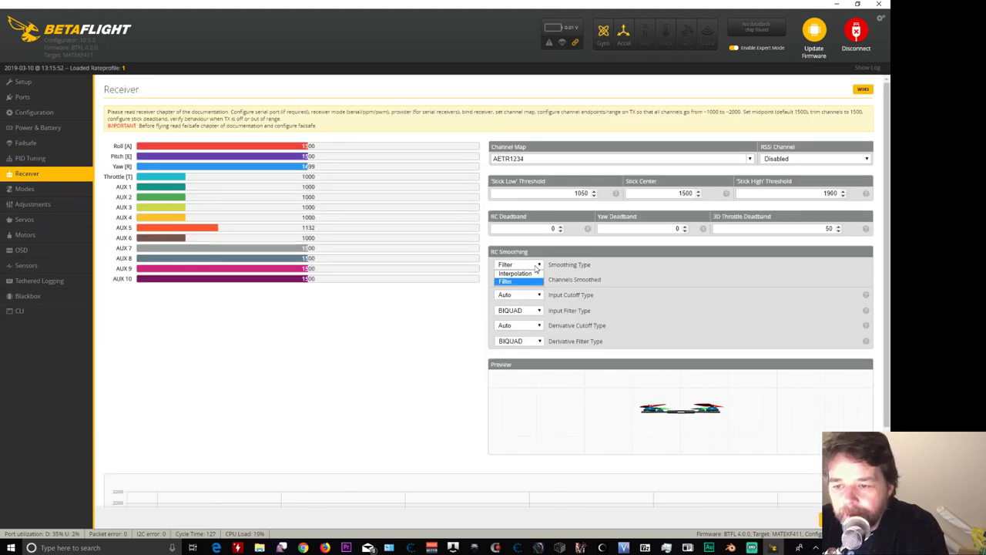
{"action": "left_click", "coordinate": [538, 267]}
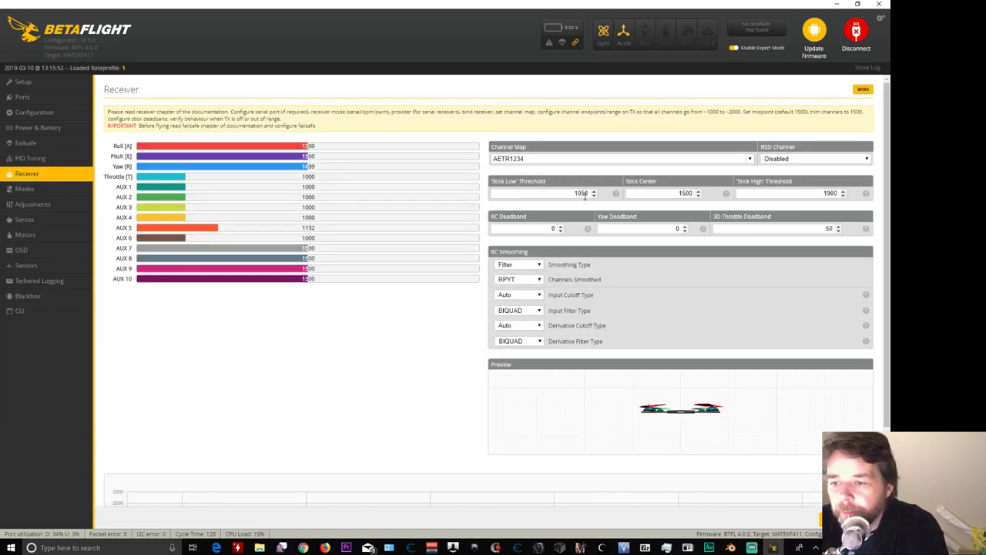
- Set the Stick Low threshold to 1010 and the Stick High threshold to 1990, and save the receiver settings
{"action": "left_click_drag", "start_coordinate": [581, 194], "coordinate": [628, 194]}
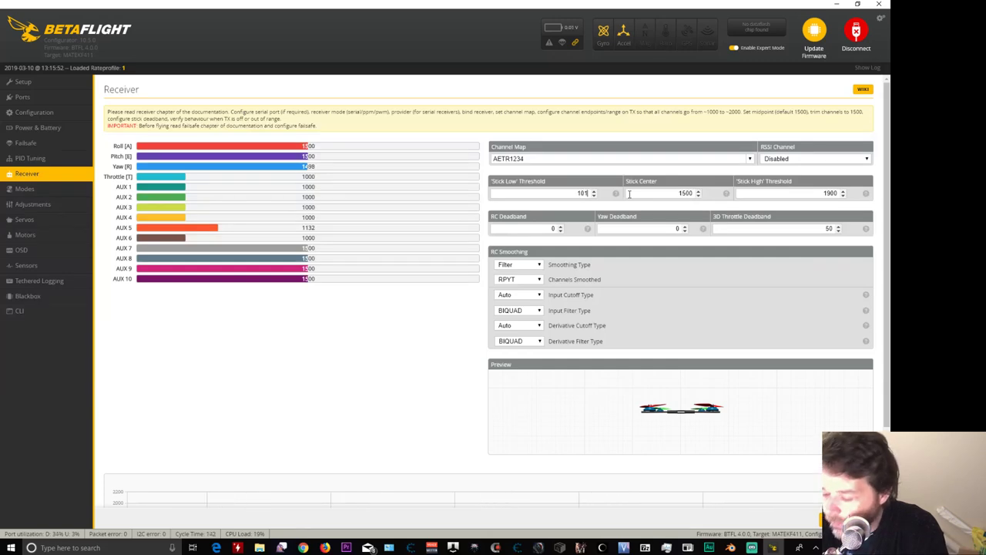
{"action": "left_click_drag", "start_coordinate": [832, 195], "coordinate": [852, 194]}
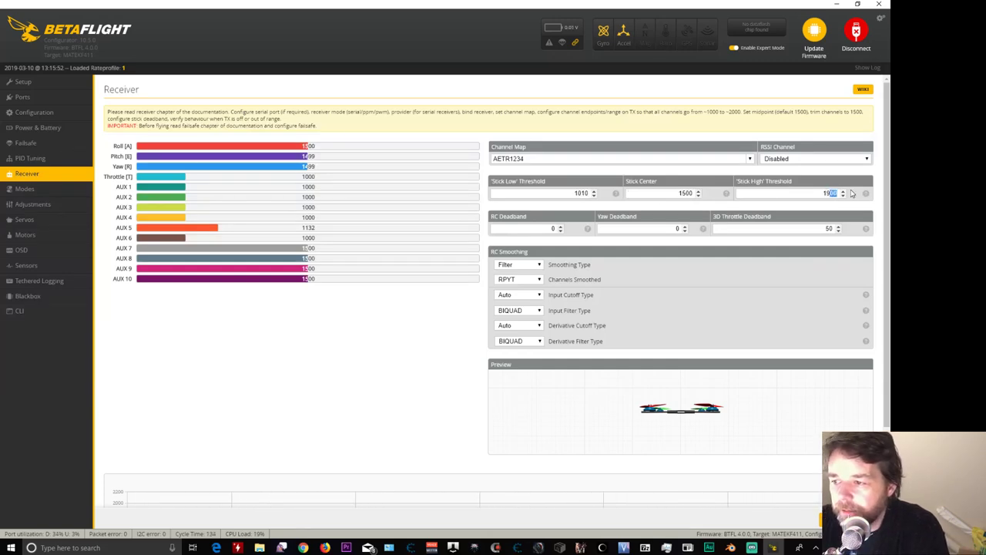
{"action": "type", "text": "90"}
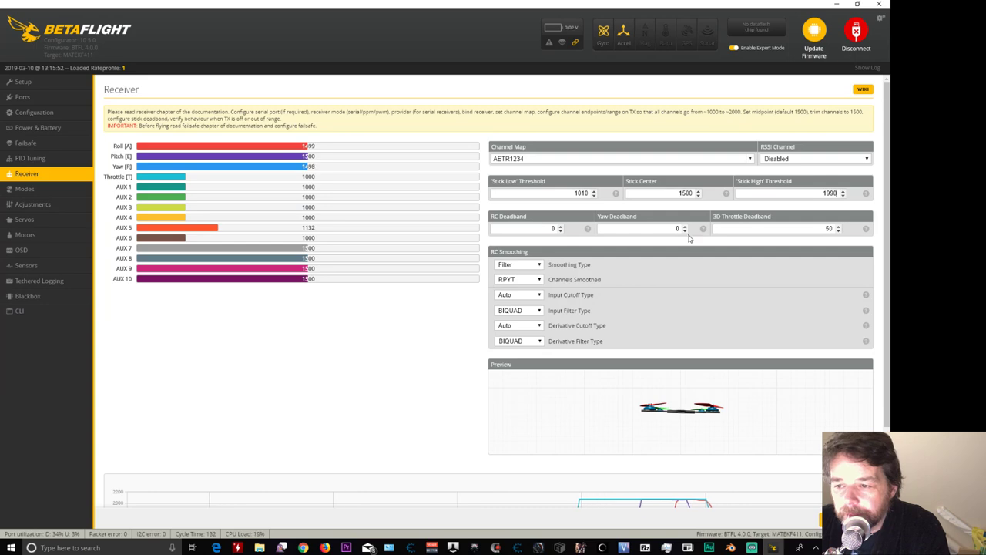
{"action": "scroll", "coordinate": [324, 293], "scroll_direction": "down", "scroll_amount": 2}
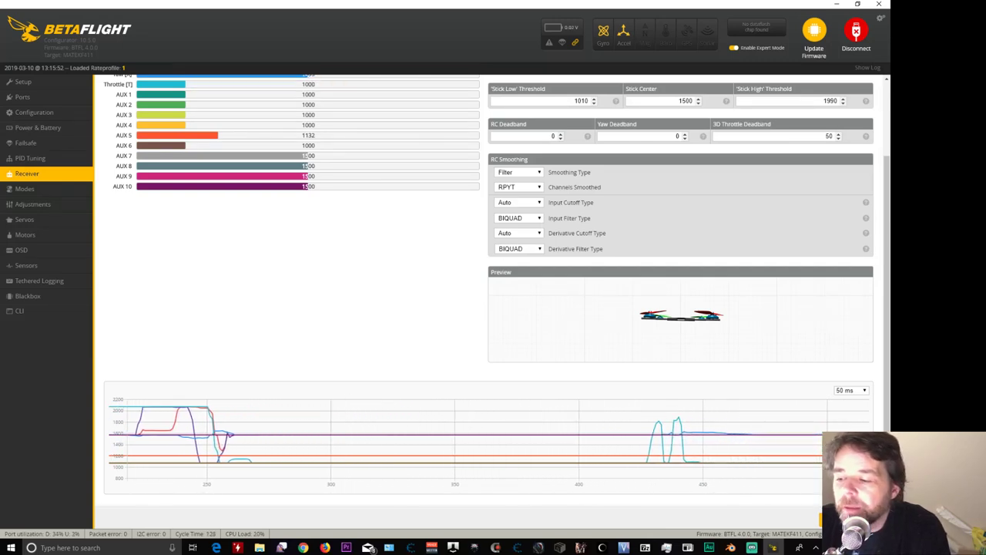
{"action": "left_click", "coordinate": [844, 520]}
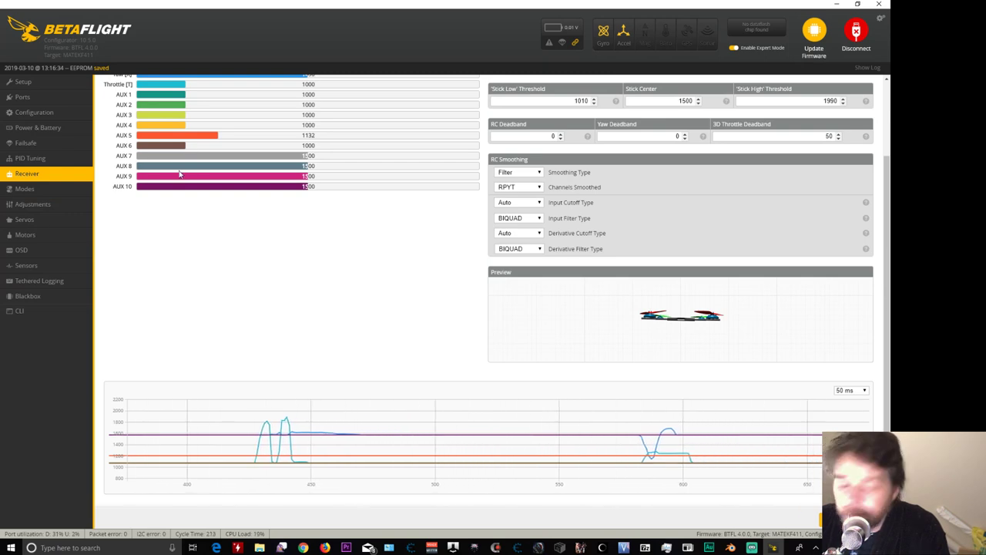
- Open the modes settings and add an ARM range on AUX 1 covering 1700 to 2100
{"action": "left_click", "coordinate": [51, 190]}
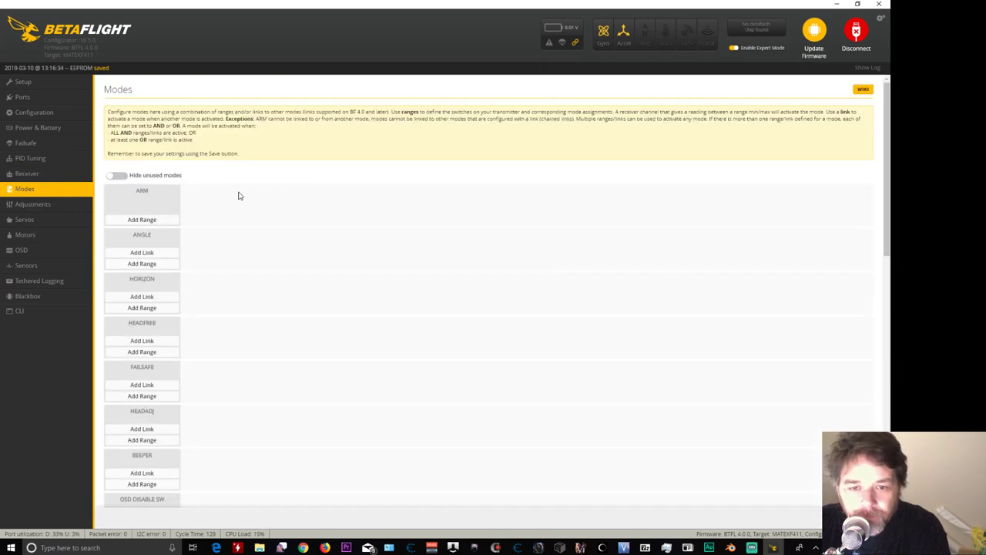
{"action": "scroll", "coordinate": [308, 246], "scroll_direction": "down", "scroll_amount": 5}
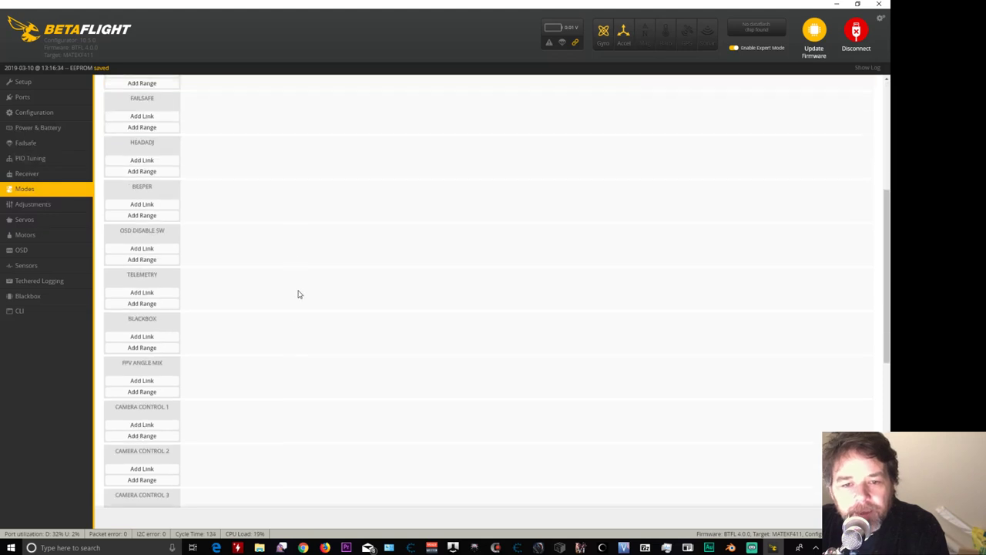
{"action": "scroll", "coordinate": [304, 232], "scroll_direction": "up", "scroll_amount": 5}
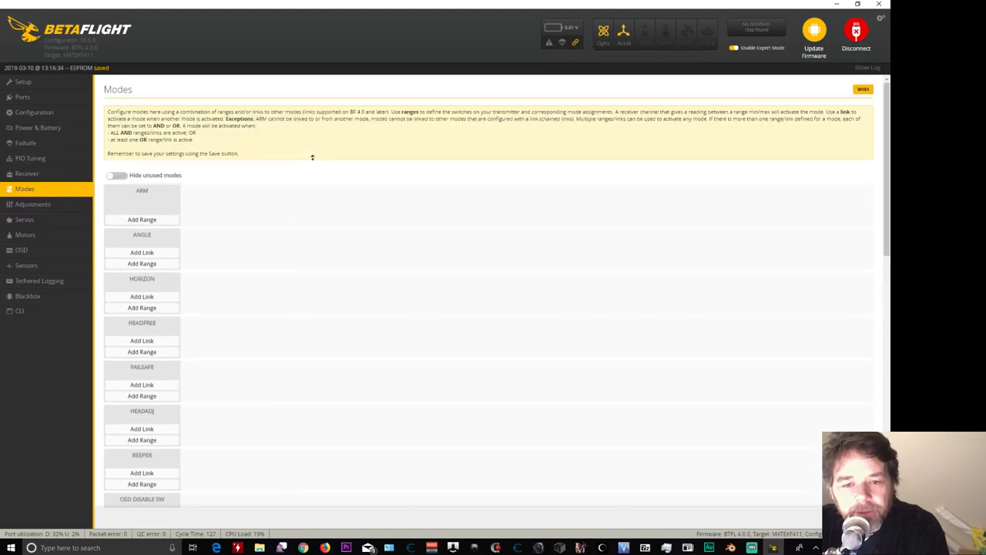
{"action": "left_click", "coordinate": [147, 221]}
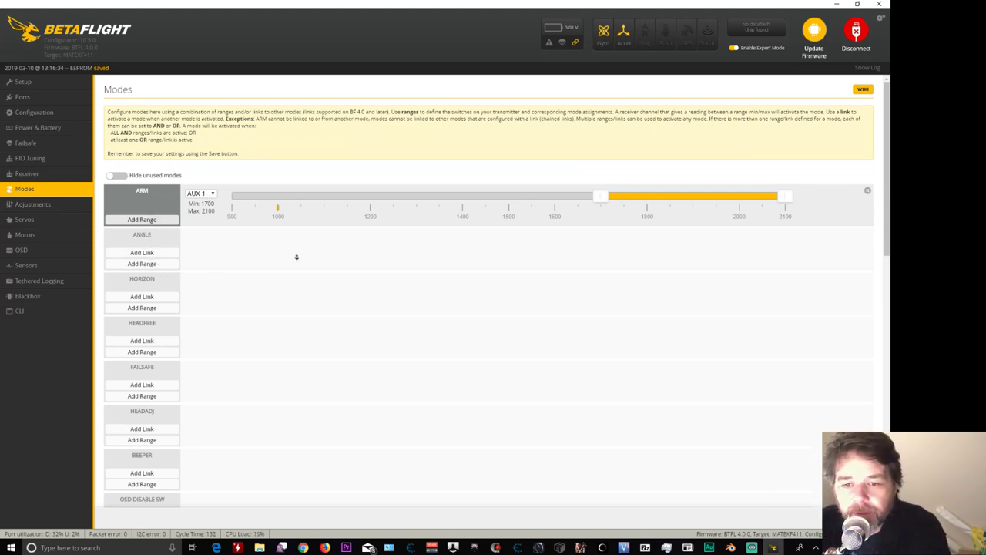
- Link the ANGLE mode to BEEPER and add an ANGLE range on AUX 3 covering 1700 to 2100
{"action": "scroll", "coordinate": [297, 256], "scroll_direction": "down", "scroll_amount": 1}
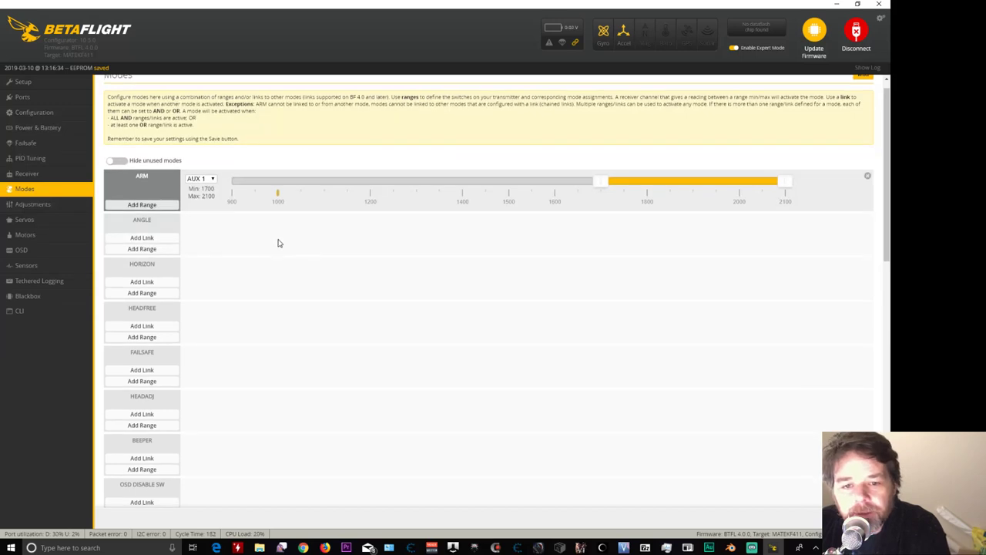
{"action": "left_click", "coordinate": [159, 238]}
{"action": "left_click", "coordinate": [262, 228]}
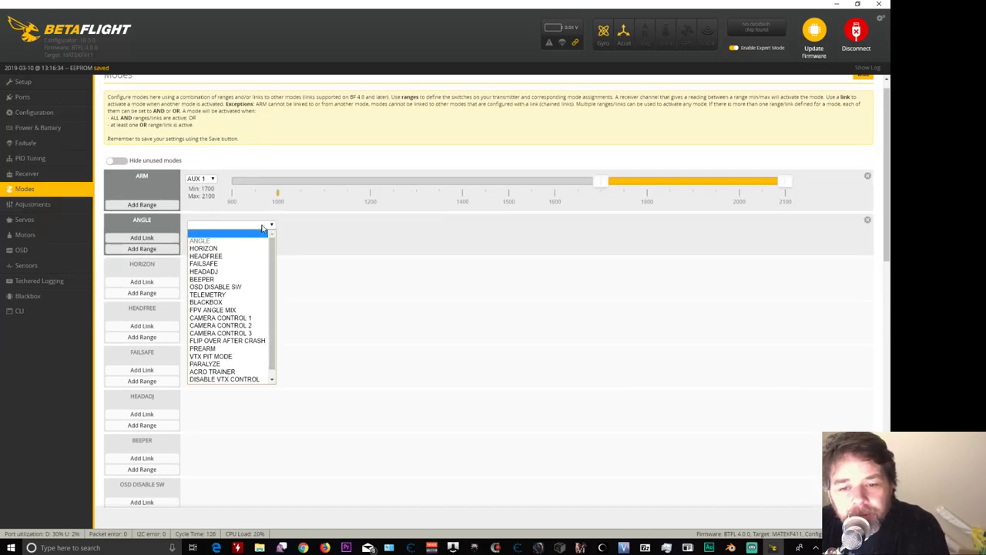
{"action": "left_click", "coordinate": [248, 280]}
{"action": "left_click", "coordinate": [163, 253]}
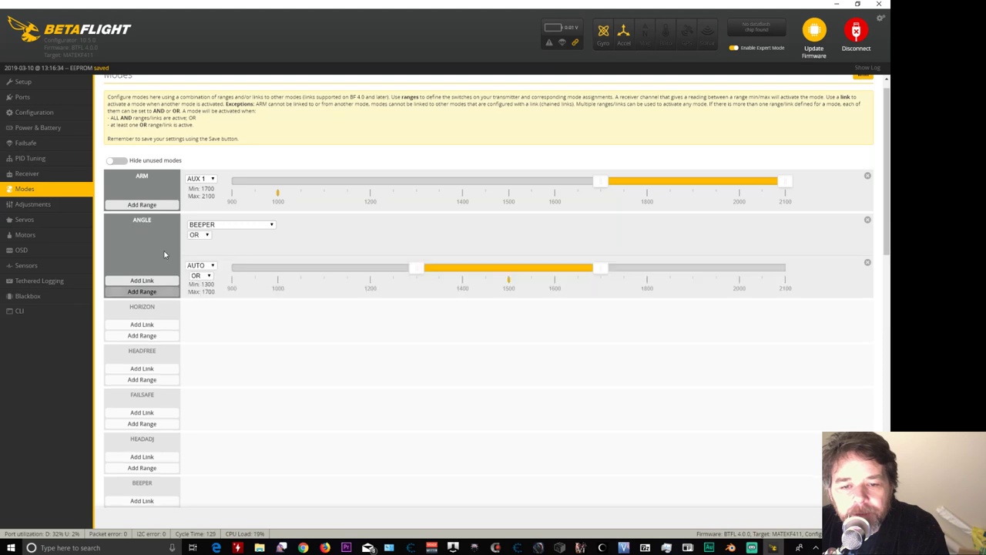
{"action": "left_click", "coordinate": [207, 270]}
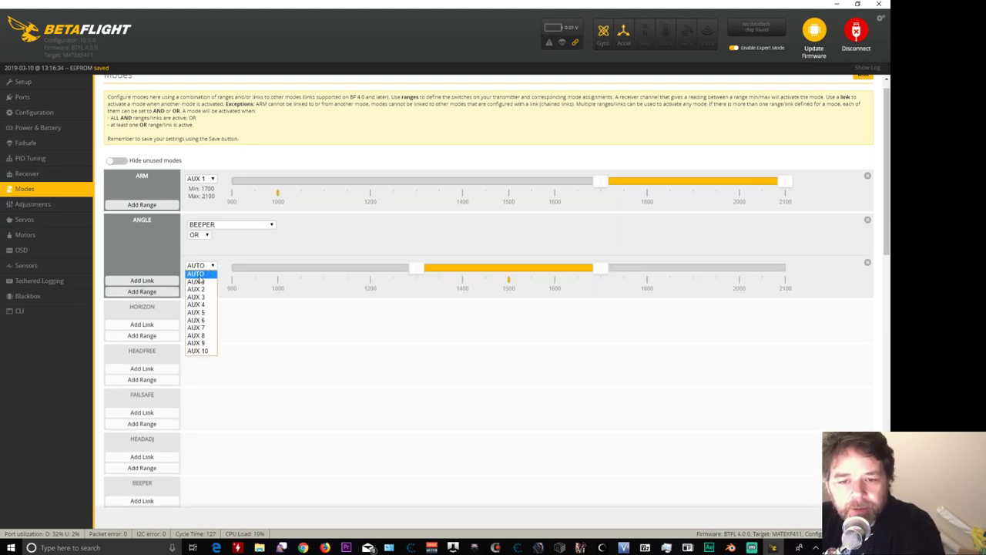
{"action": "left_click", "coordinate": [196, 297]}
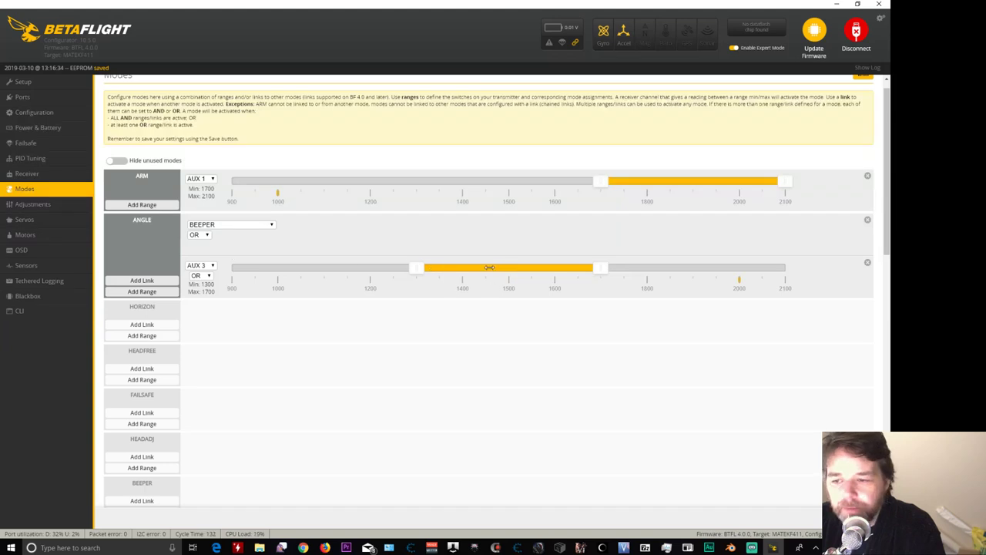
{"action": "left_click_drag", "start_coordinate": [490, 267], "coordinate": [800, 255]}
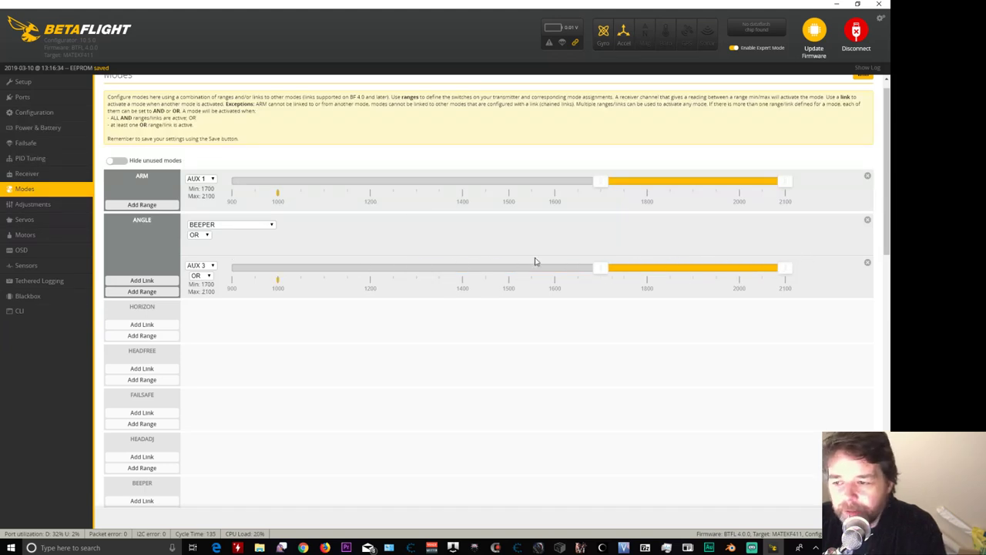
- Add a HORIZON range on AUX 3 covering 1700 to 2100
{"action": "left_click", "coordinate": [158, 336]}
{"action": "left_click", "coordinate": [201, 311]}
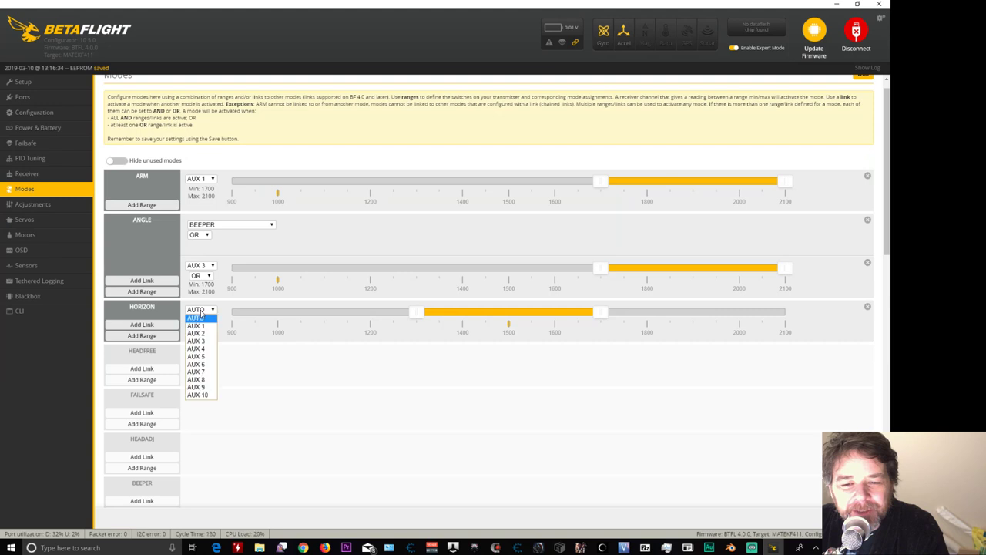
{"action": "left_click", "coordinate": [196, 340]}
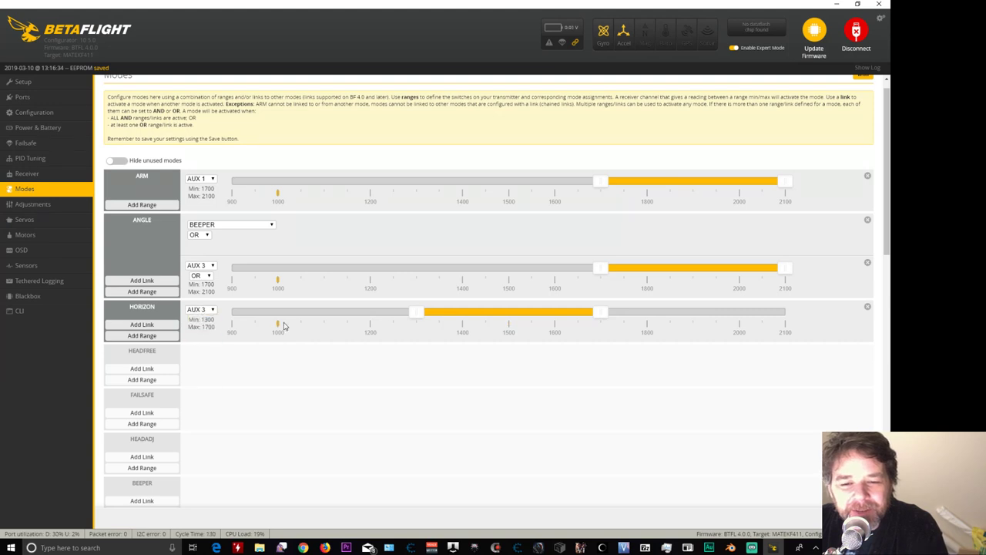
{"action": "left_click_drag", "start_coordinate": [451, 311], "coordinate": [882, 269]}
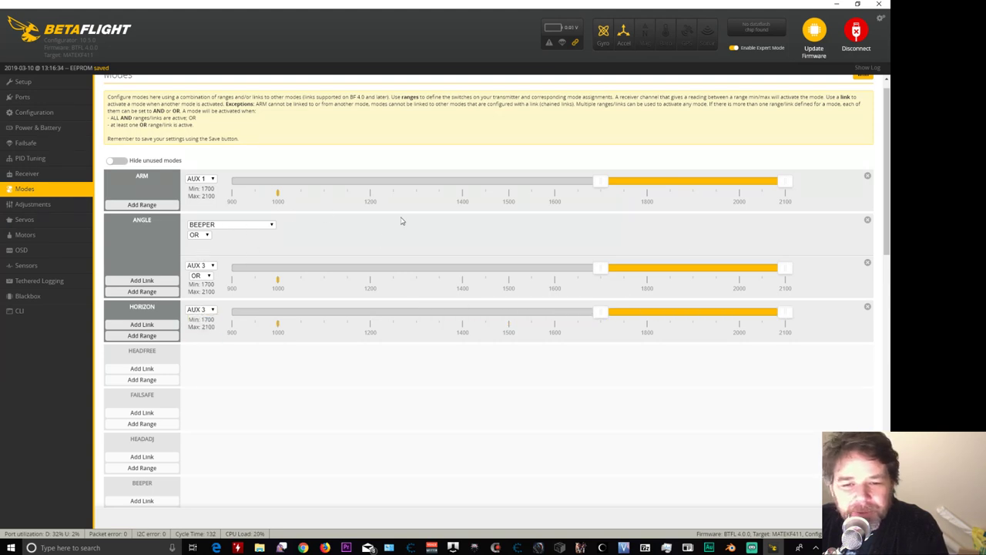
- Remove both the BEEPER link and the AUX 3 range from the ANGLE mode
{"action": "left_click", "coordinate": [868, 220]}
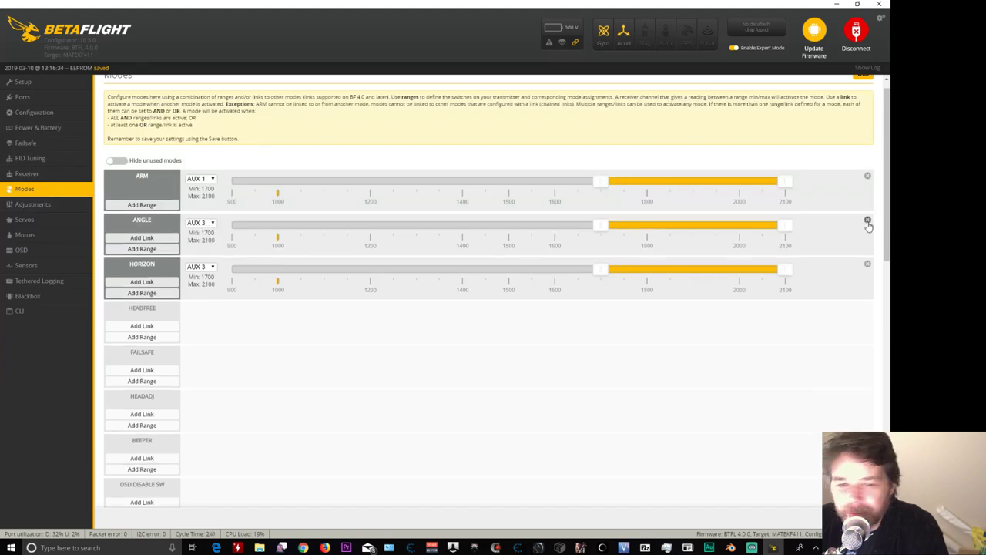
{"action": "left_click", "coordinate": [868, 222]}
- Add a link to BEEPER under the HORIZON mode, keeping its AUX 3 range
{"action": "left_click", "coordinate": [207, 269]}
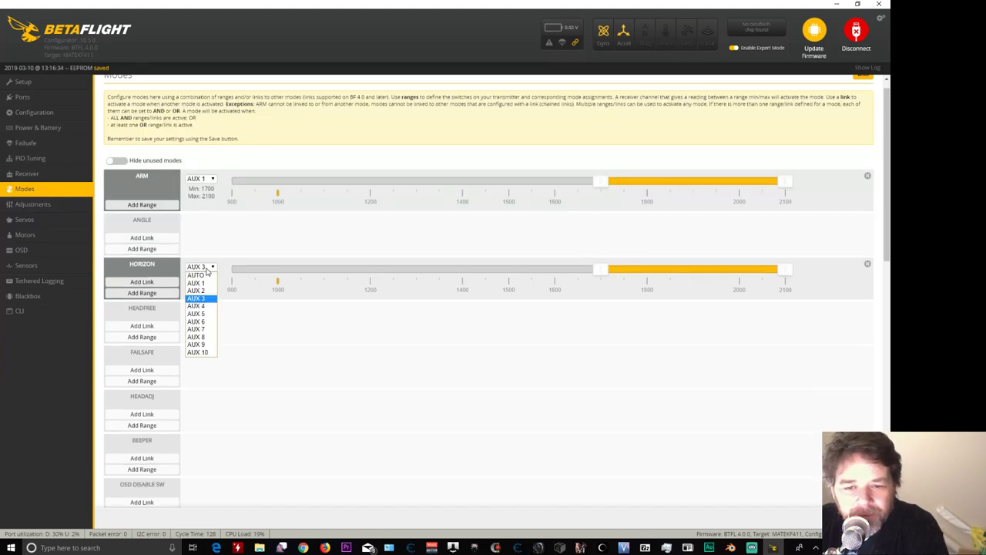
{"action": "left_click", "coordinate": [141, 282]}
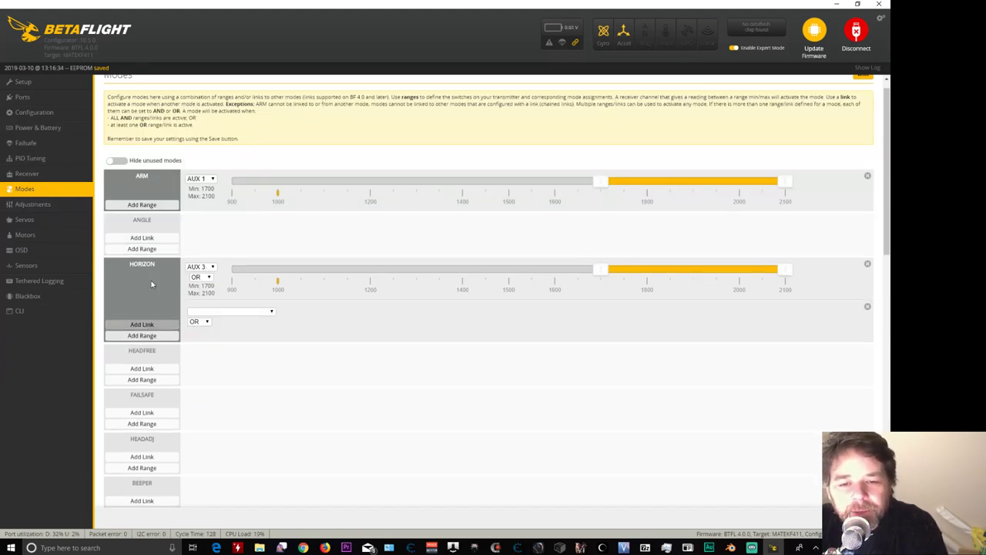
{"action": "left_click", "coordinate": [245, 311]}
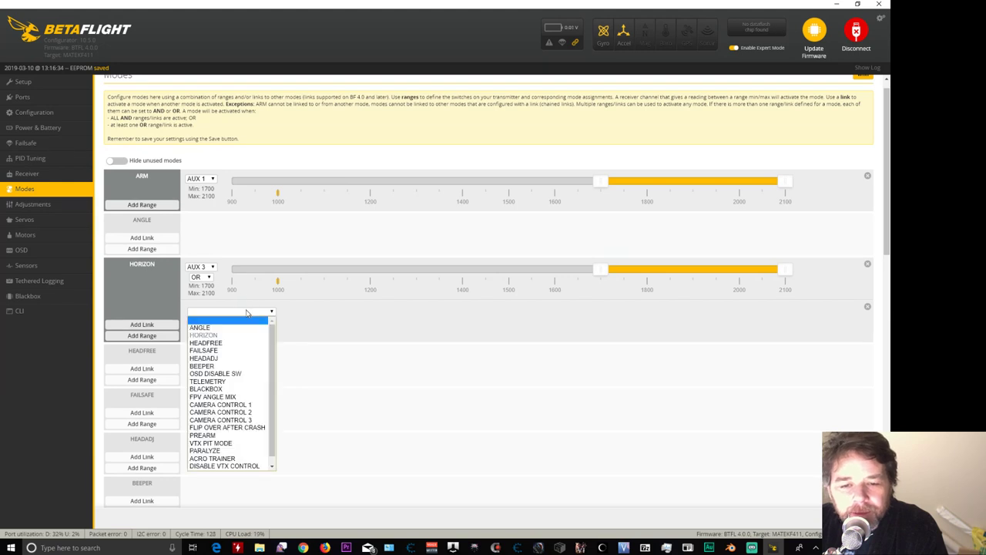
{"action": "left_click", "coordinate": [230, 367]}
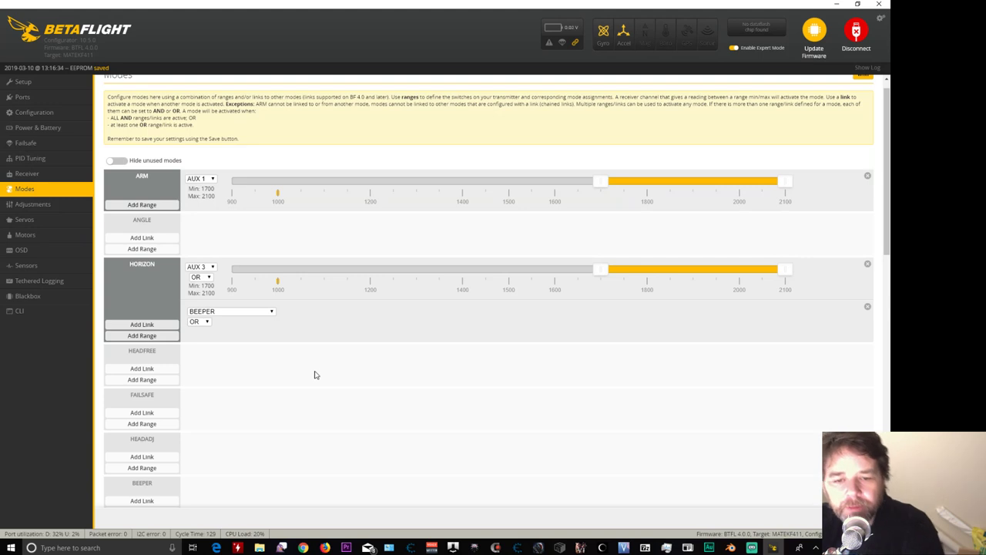
- Add a BEEPER range on AUX 5 covering 1700 to 2100 and save the modes
{"action": "scroll", "coordinate": [312, 381], "scroll_direction": "down", "scroll_amount": 1}
{"action": "scroll", "coordinate": [302, 408], "scroll_direction": "down", "scroll_amount": 1}
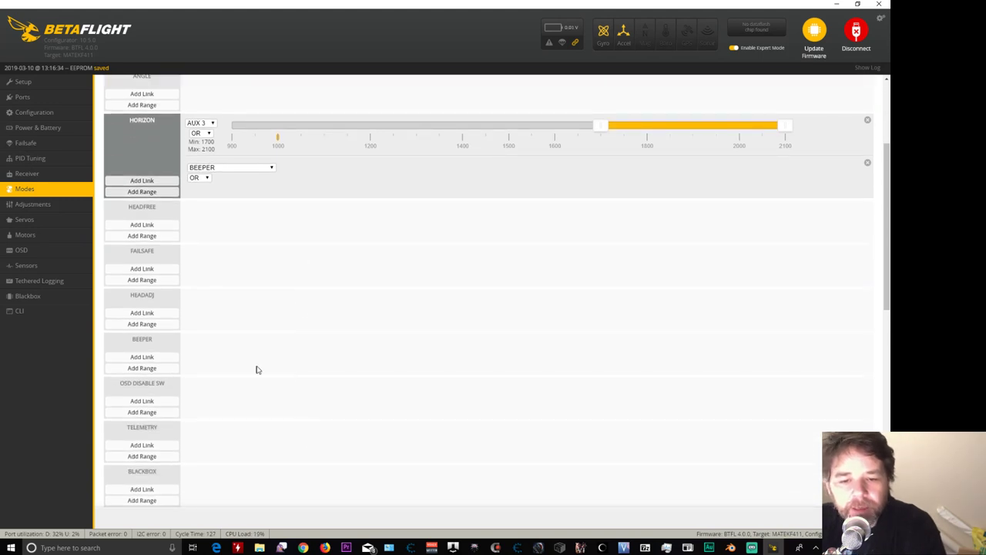
{"action": "left_click", "coordinate": [155, 369]}
{"action": "left_click_drag", "start_coordinate": [479, 345], "coordinate": [788, 356]}
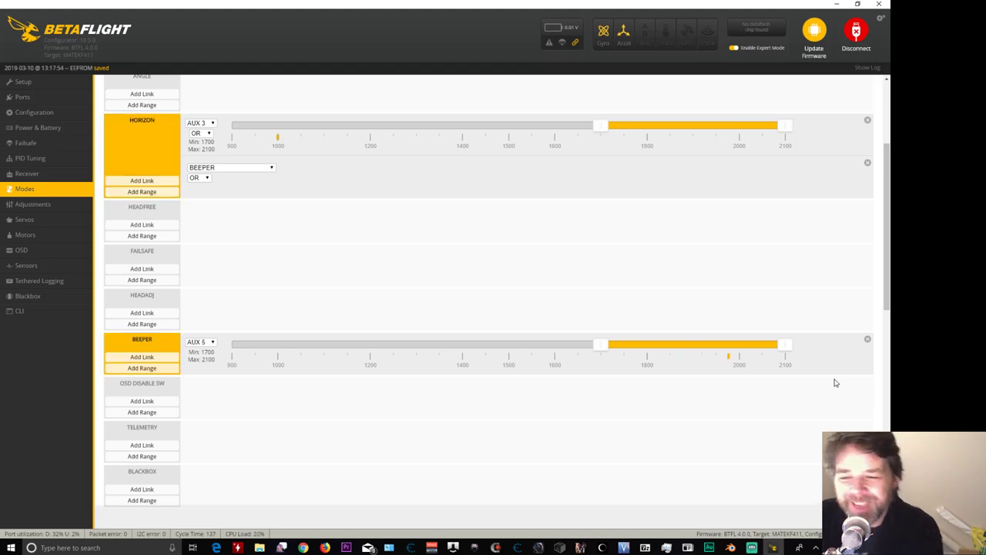
- Review the ARM, HORIZON and BEEPER assignments and look through the remaining modes down to LAUNCH CONTROL
{"action": "scroll", "coordinate": [328, 213], "scroll_direction": "up", "scroll_amount": 3}
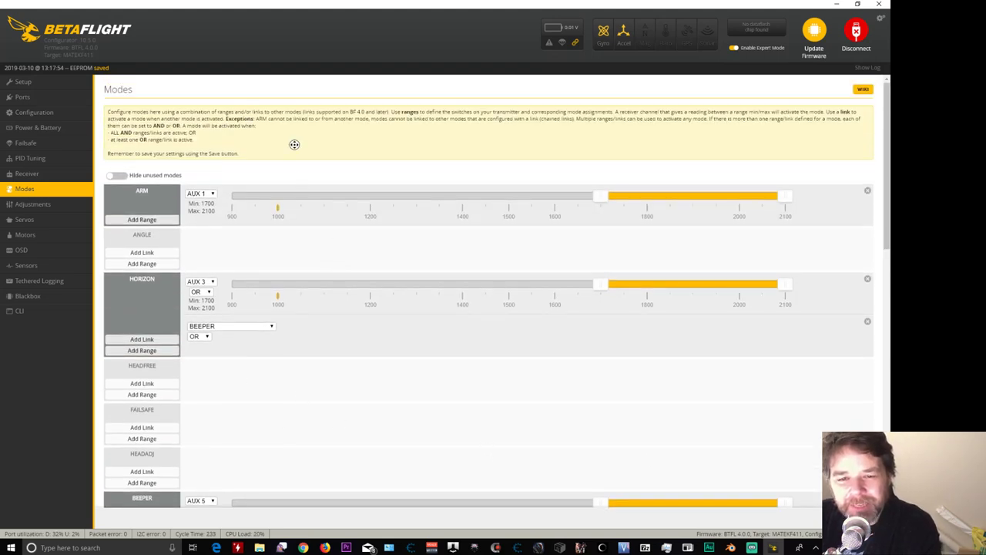
{"action": "scroll", "coordinate": [295, 209], "scroll_direction": "down", "scroll_amount": 3}
{"action": "scroll", "coordinate": [323, 217], "scroll_direction": "down", "scroll_amount": 1}
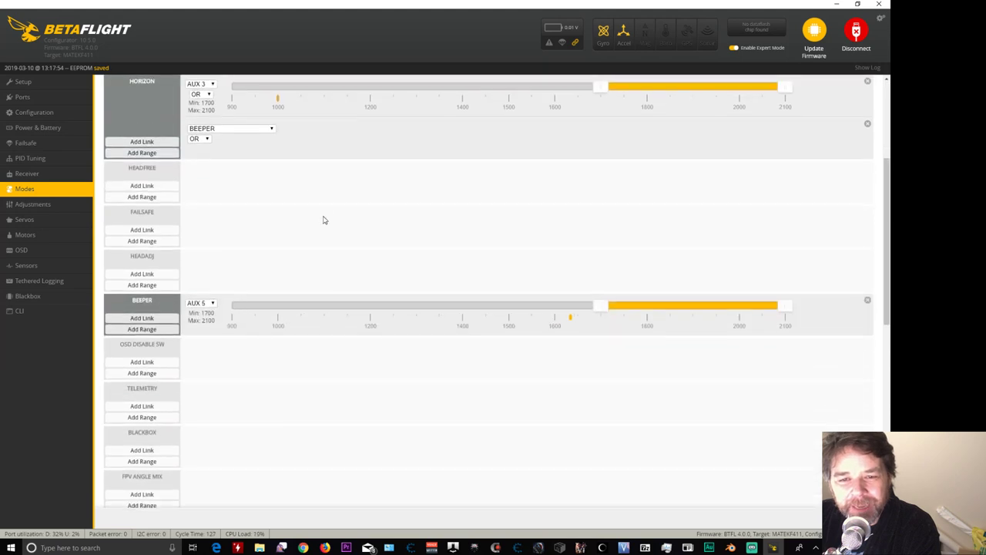
{"action": "scroll", "coordinate": [322, 214], "scroll_direction": "up", "scroll_amount": 2}
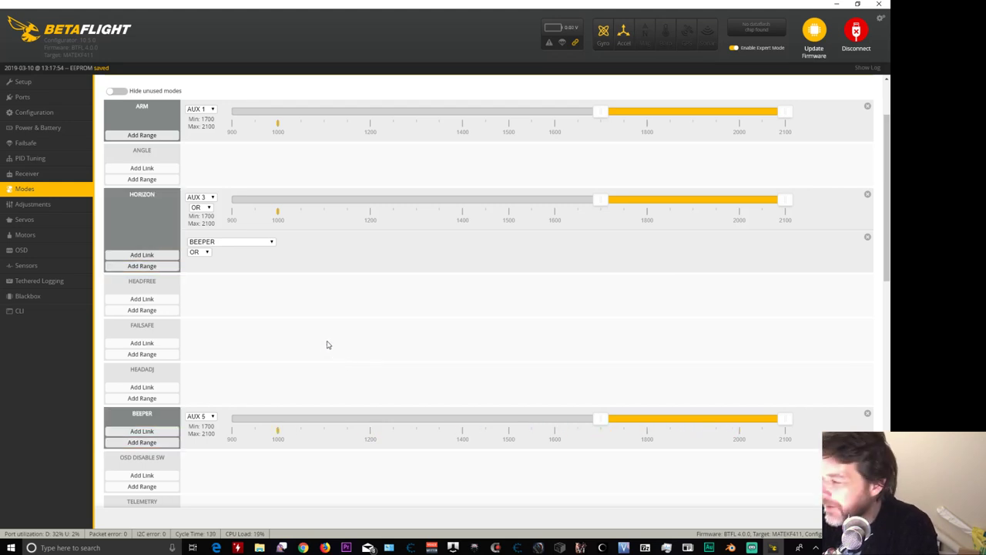
{"action": "scroll", "coordinate": [324, 336], "scroll_direction": "down", "scroll_amount": 3}
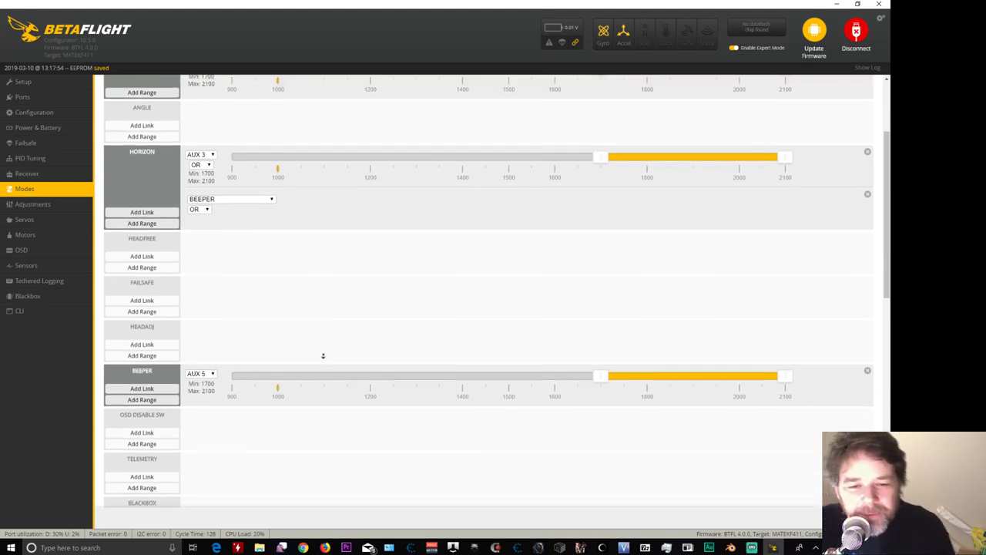
{"action": "scroll", "coordinate": [320, 351], "scroll_direction": "down", "scroll_amount": 7}
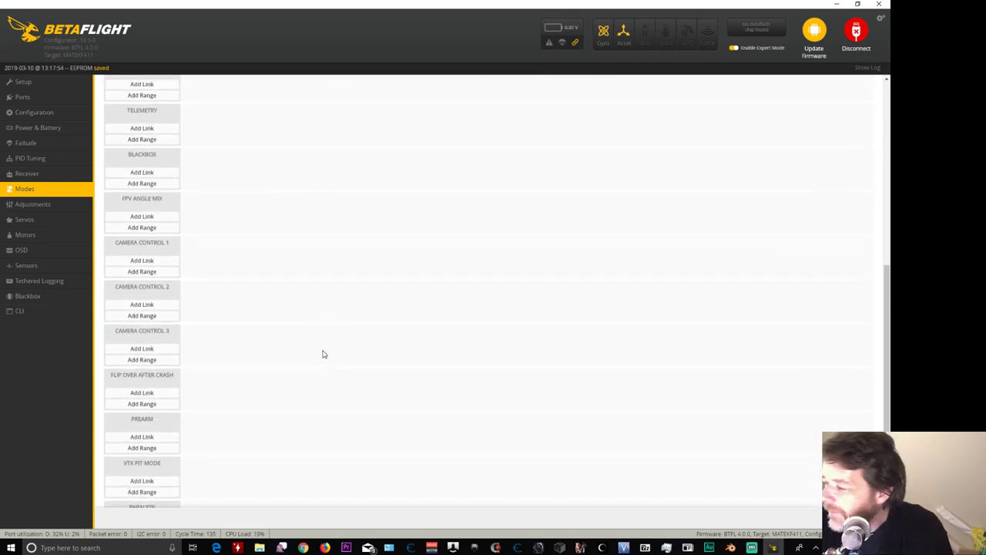
{"action": "scroll", "coordinate": [323, 331], "scroll_direction": "down", "scroll_amount": 1}
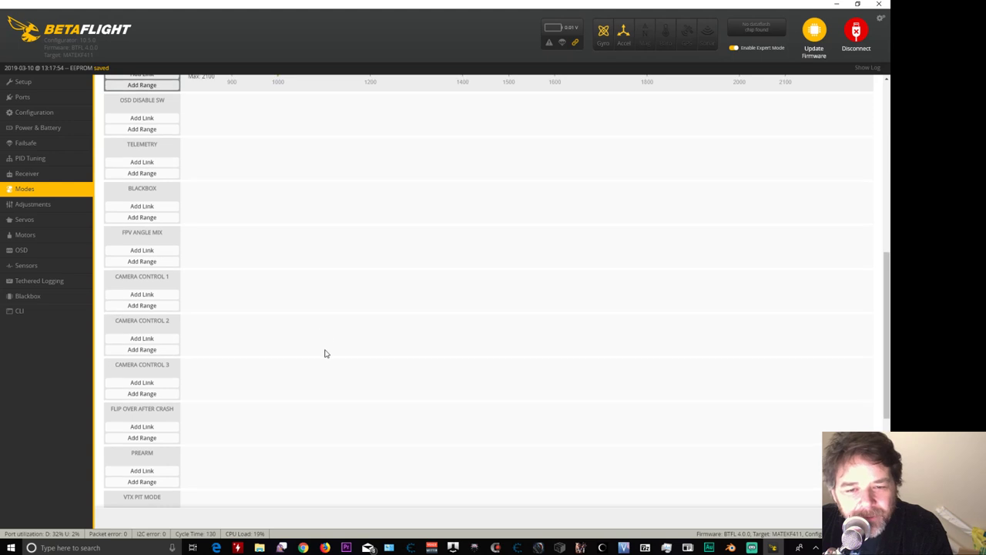
{"action": "scroll", "coordinate": [324, 370], "scroll_direction": "down", "scroll_amount": 3}
{"action": "scroll", "coordinate": [317, 308], "scroll_direction": "down", "scroll_amount": 1}
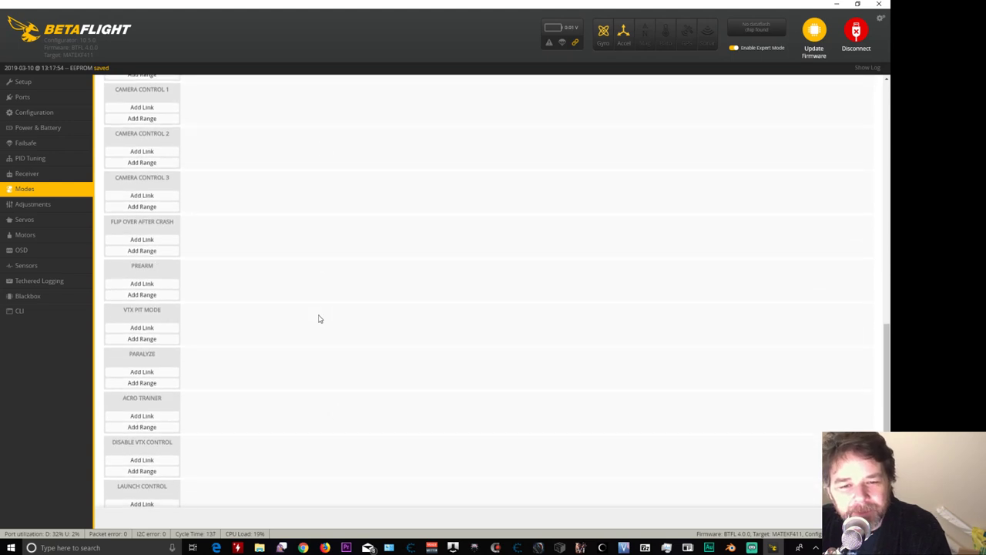
- Try linking the FLIP OVER AFTER CRASH mode to LAUNCH CONTROL and remove that link
{"action": "left_click", "coordinate": [160, 241]}
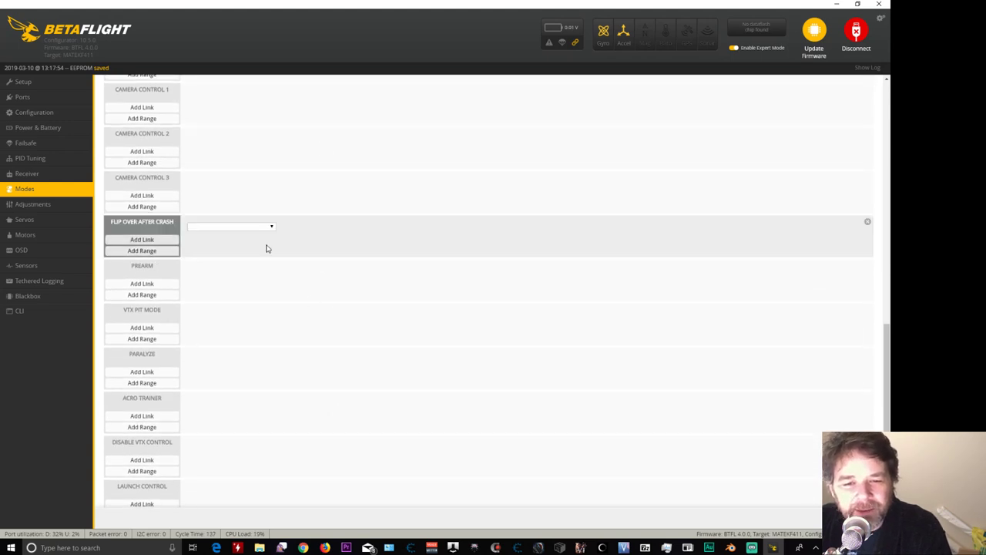
{"action": "left_click", "coordinate": [264, 228]}
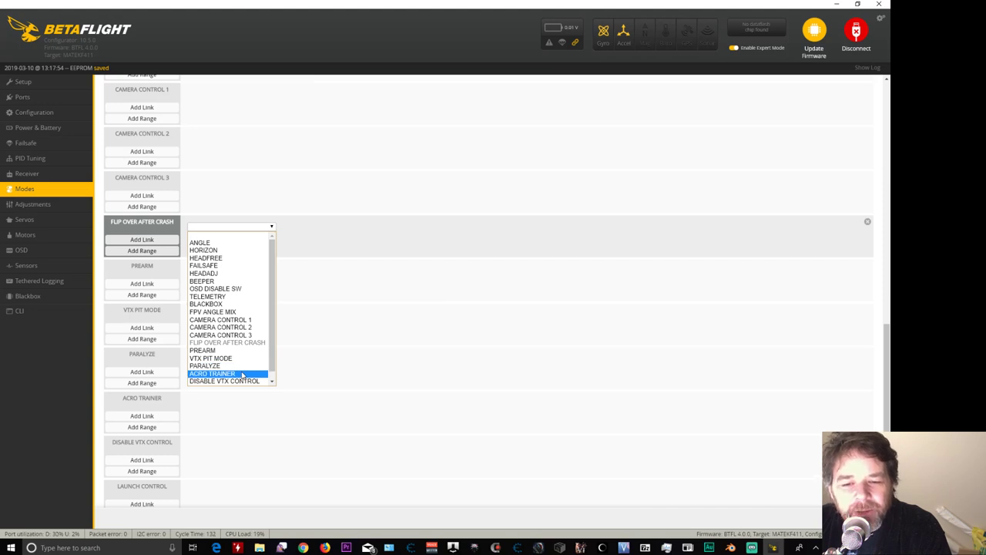
{"action": "scroll", "coordinate": [270, 396], "scroll_direction": "down", "scroll_amount": 1}
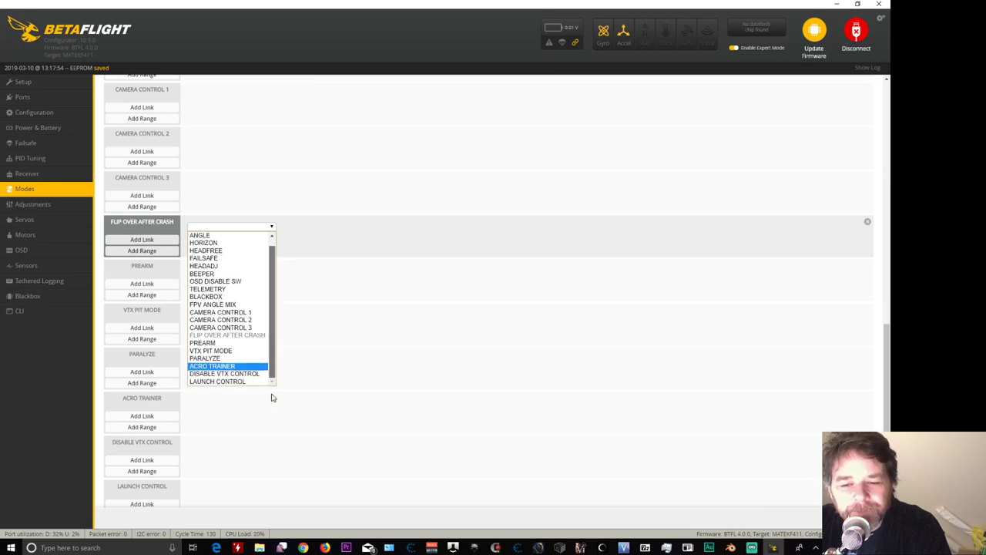
{"action": "left_click", "coordinate": [254, 382]}
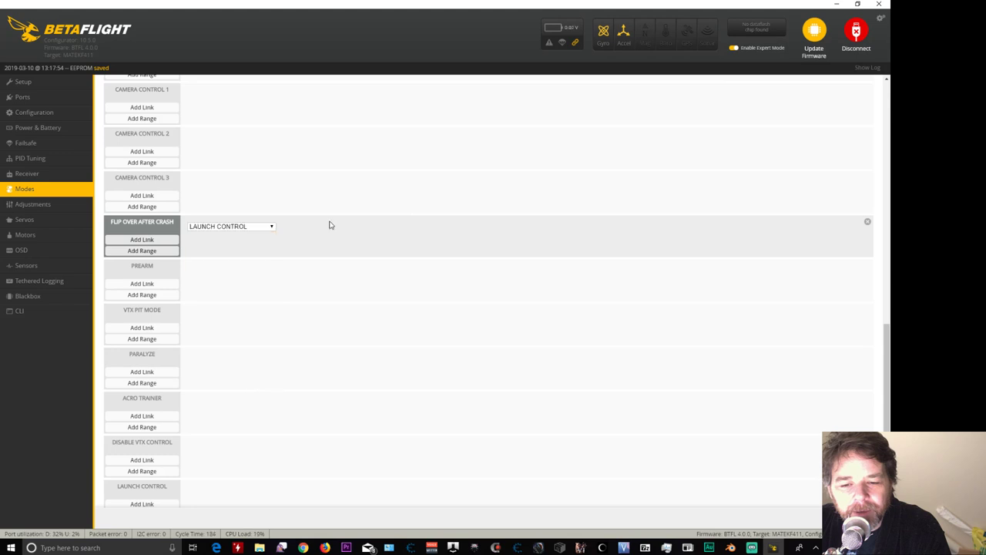
{"action": "left_click", "coordinate": [270, 224]}
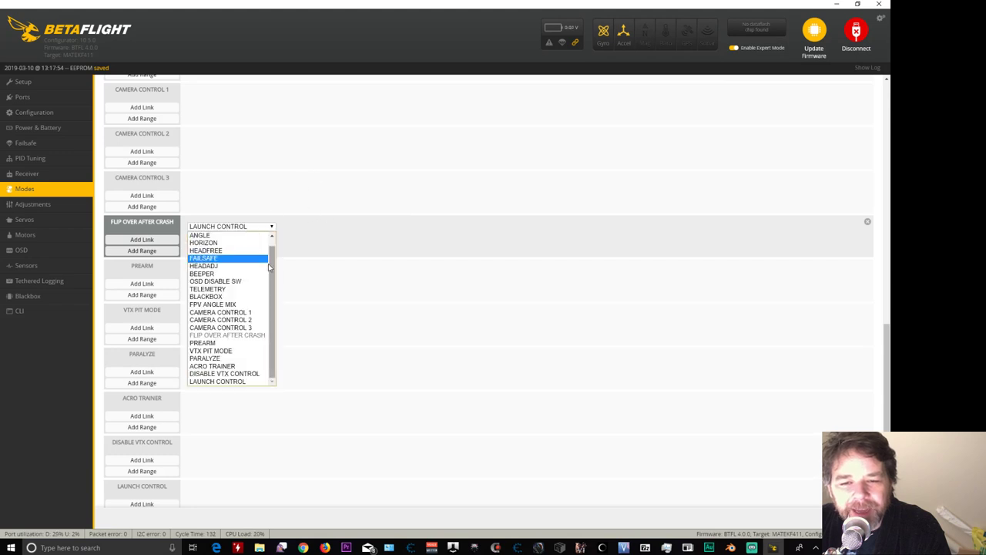
{"action": "scroll", "coordinate": [223, 266], "scroll_direction": "up", "scroll_amount": 1}
{"action": "left_click", "coordinate": [160, 229]}
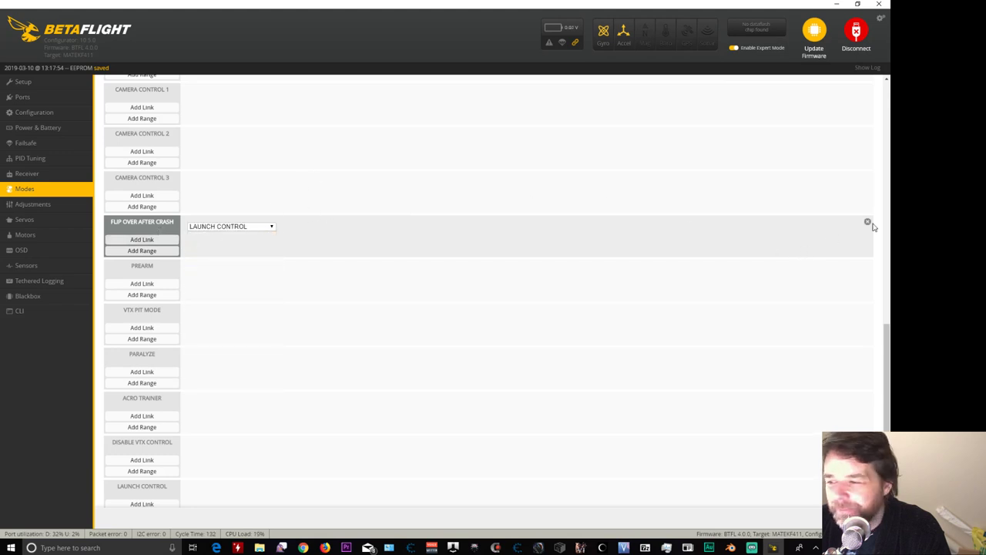
{"action": "left_click", "coordinate": [868, 222]}
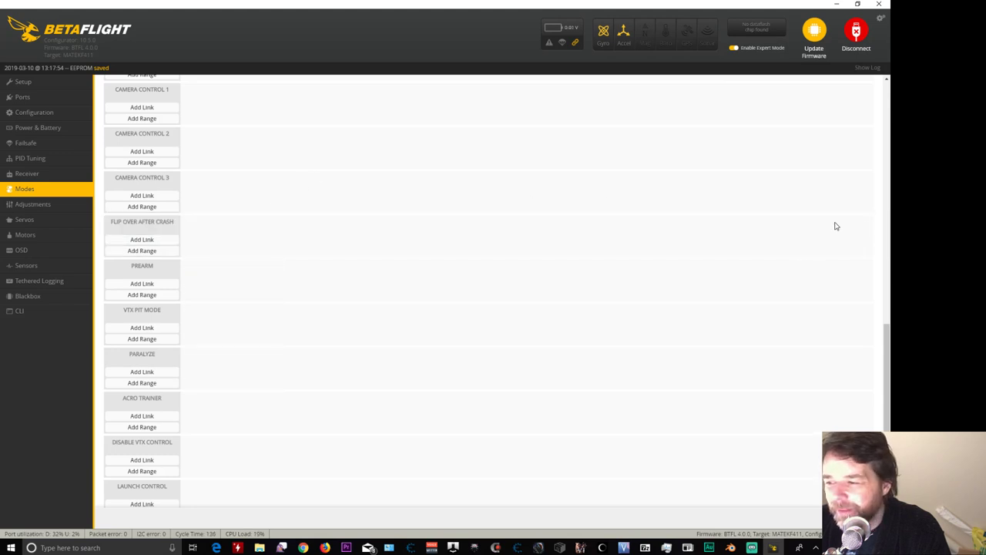
- Add a FLIP OVER AFTER CRASH range on AUX 4 covering 1700 to 2100
{"action": "left_click", "coordinate": [152, 251]}
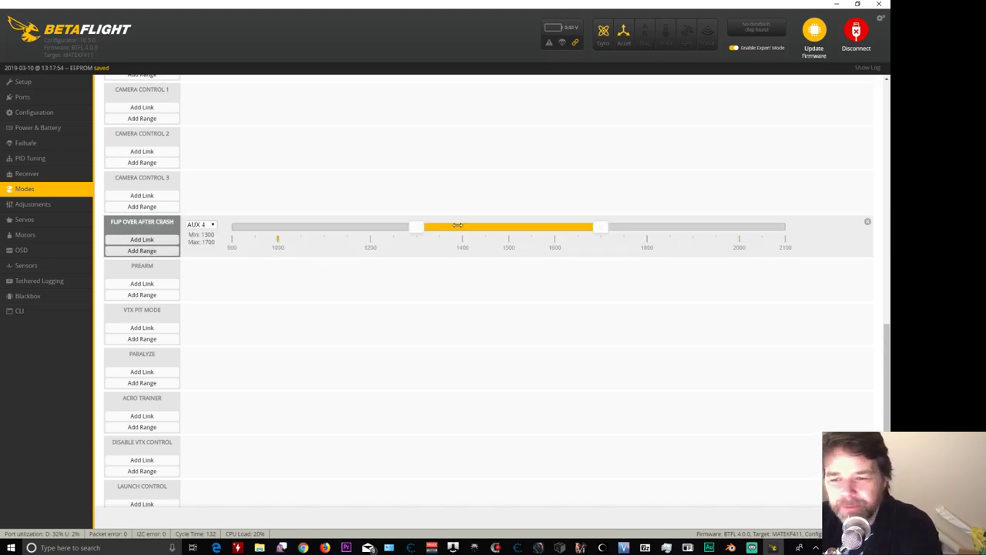
{"action": "left_click_drag", "start_coordinate": [458, 225], "coordinate": [643, 225]}
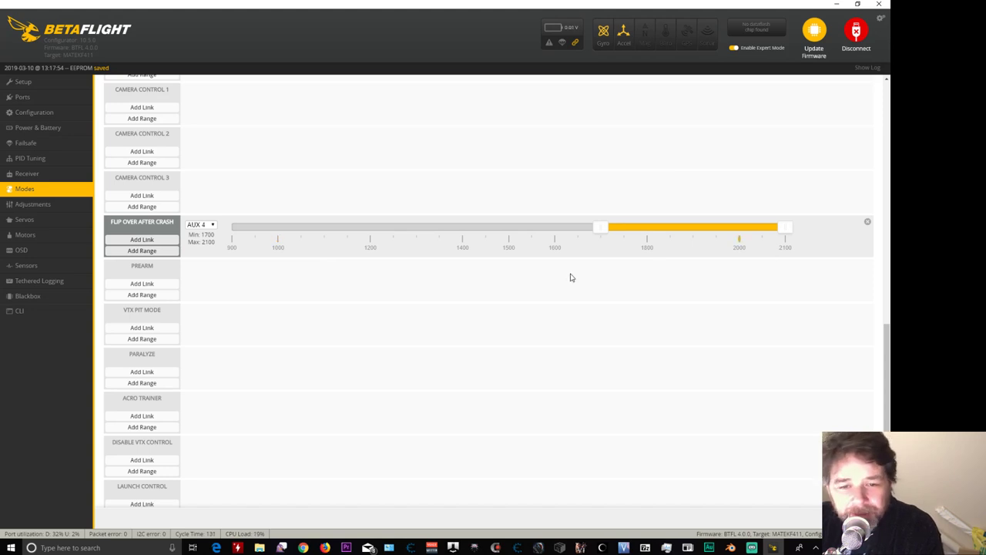
{"action": "scroll", "coordinate": [463, 399], "scroll_direction": "down", "scroll_amount": 1}
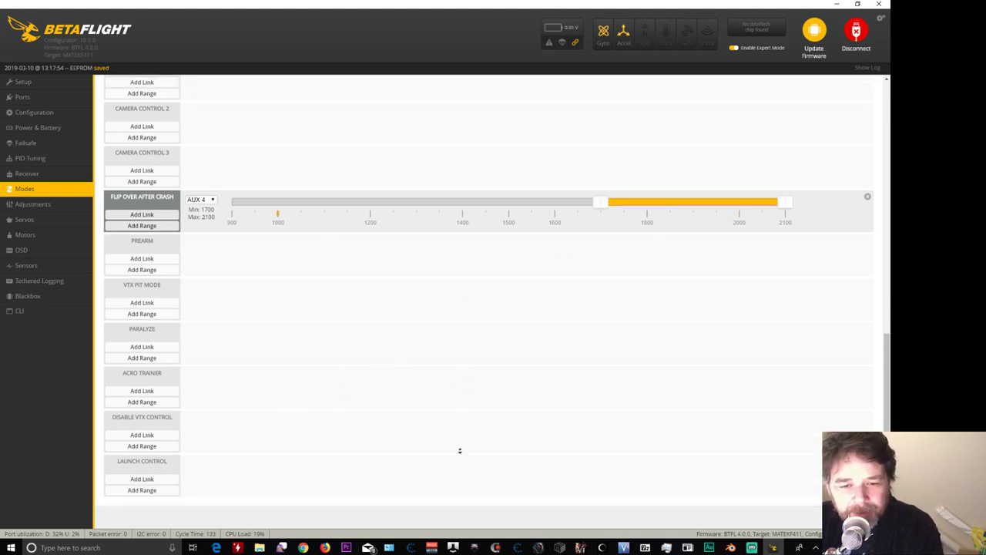
{"action": "left_click", "coordinate": [154, 480]}
{"action": "left_click", "coordinate": [244, 466]}
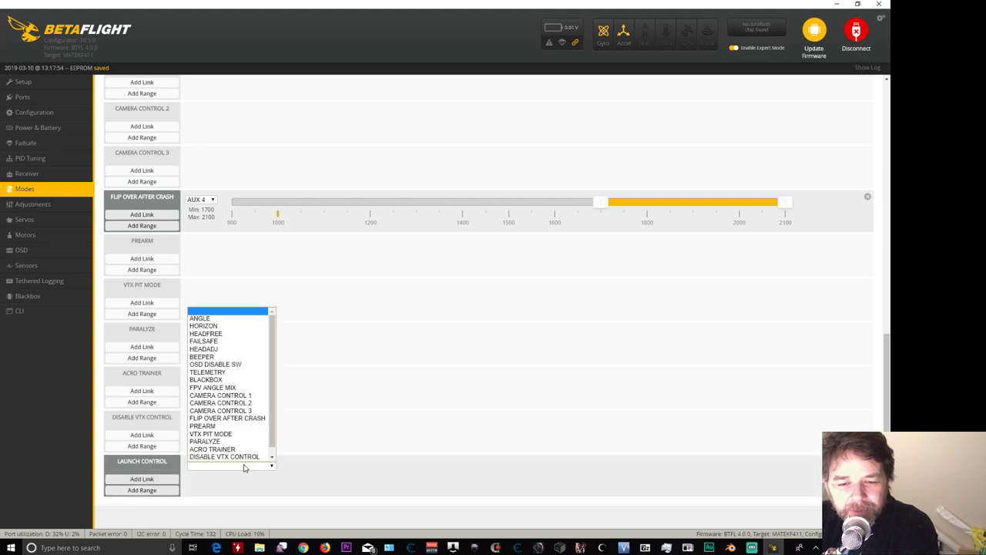
{"action": "left_click", "coordinate": [243, 466]}
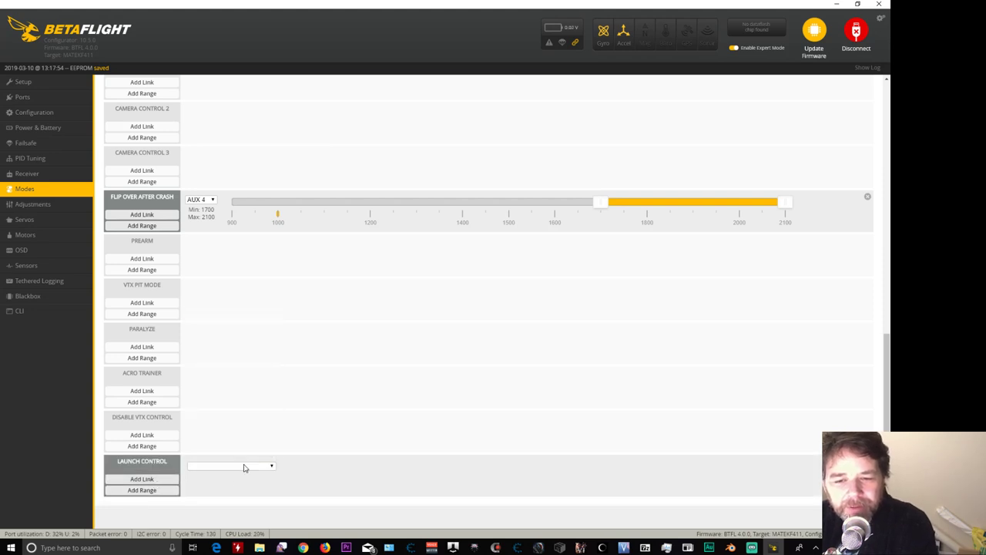
- Add a LAUNCH CONTROL range on AUX 6 covering 1700 to 2100, save the modes and review the ARM, HORIZON and BEEPER assignments
{"action": "left_click", "coordinate": [154, 489]}
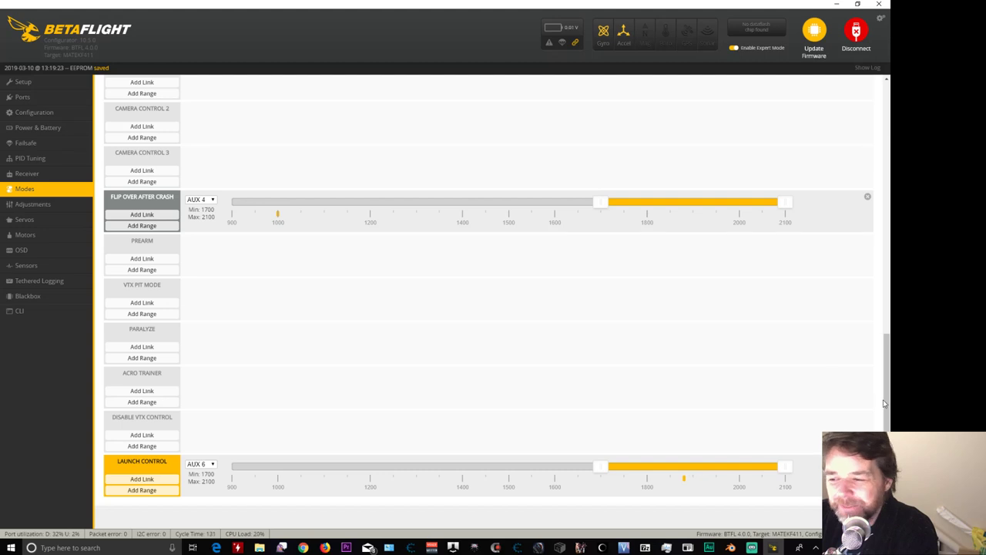
{"action": "left_click_drag", "start_coordinate": [885, 403], "coordinate": [881, 133]}
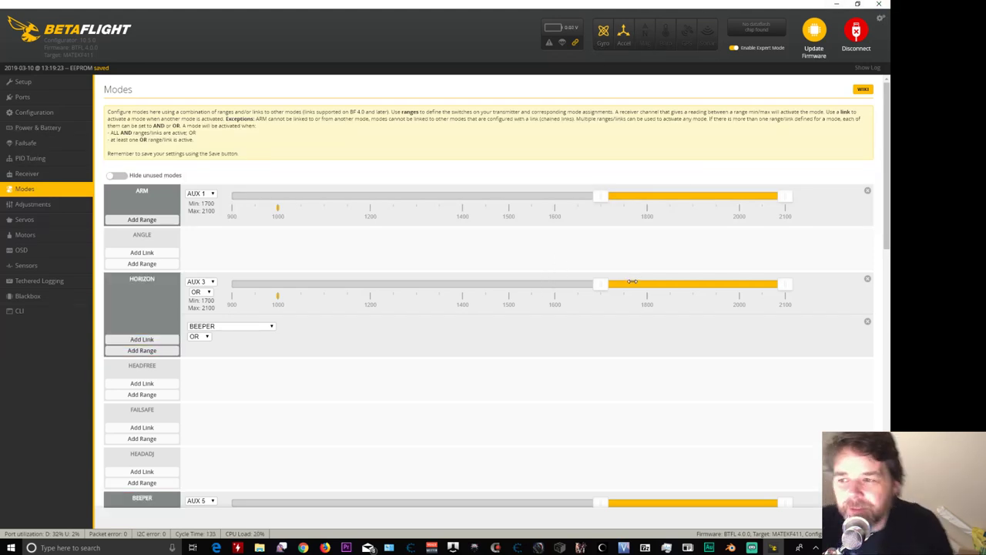
{"action": "scroll", "coordinate": [601, 299], "scroll_direction": "down", "scroll_amount": 1}
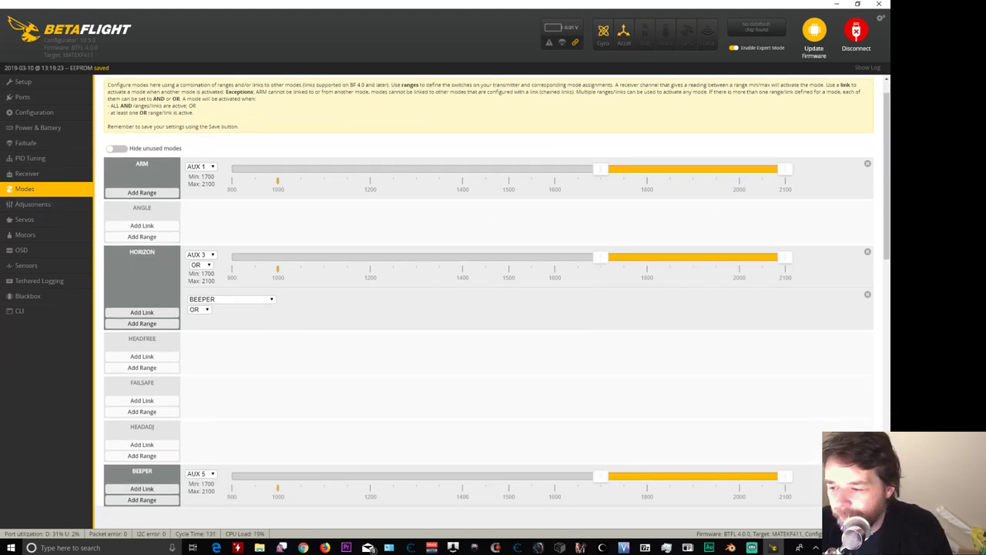
- Enable the first in-flight adjustment on AUX 2 with a range of 900 to 2100
{"action": "left_click", "coordinate": [33, 204]}
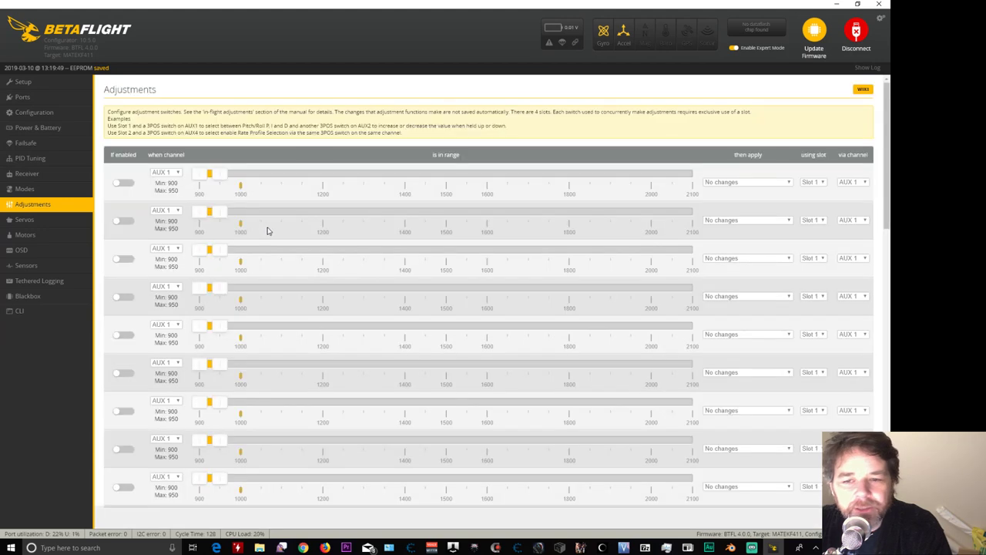
{"action": "left_click", "coordinate": [123, 183]}
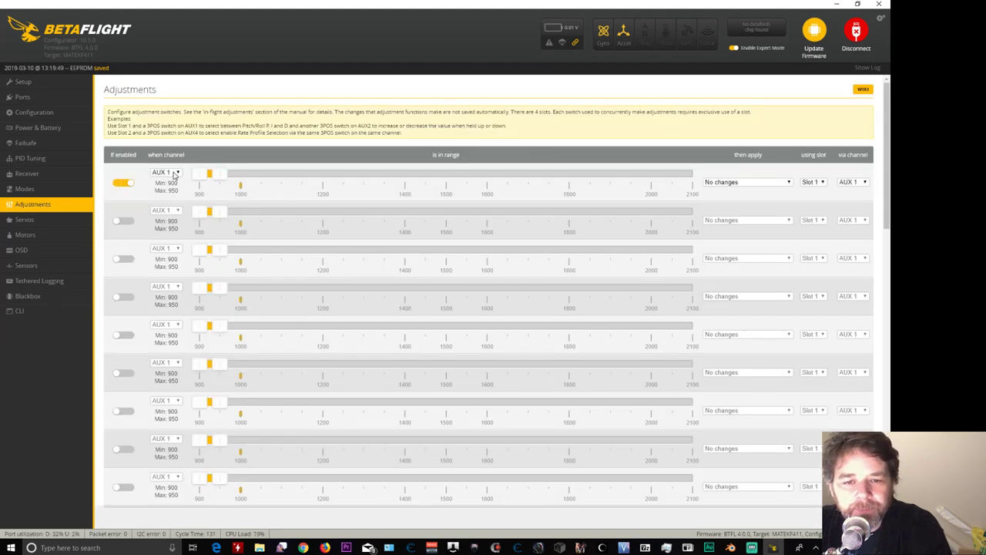
{"action": "left_click", "coordinate": [175, 176]}
{"action": "left_click", "coordinate": [174, 190]}
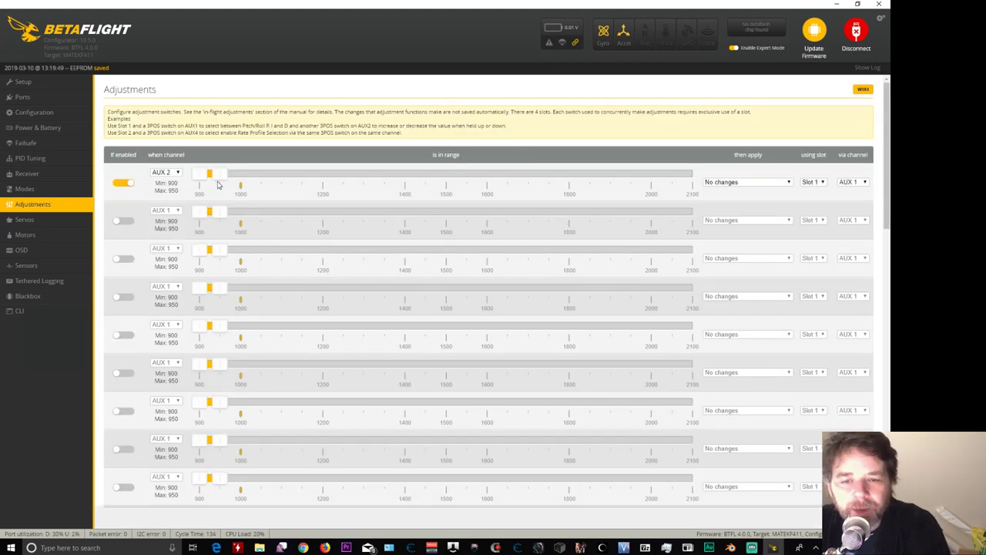
{"action": "left_click", "coordinate": [649, 175]}
{"action": "left_click_drag", "start_coordinate": [662, 178], "coordinate": [703, 179]}
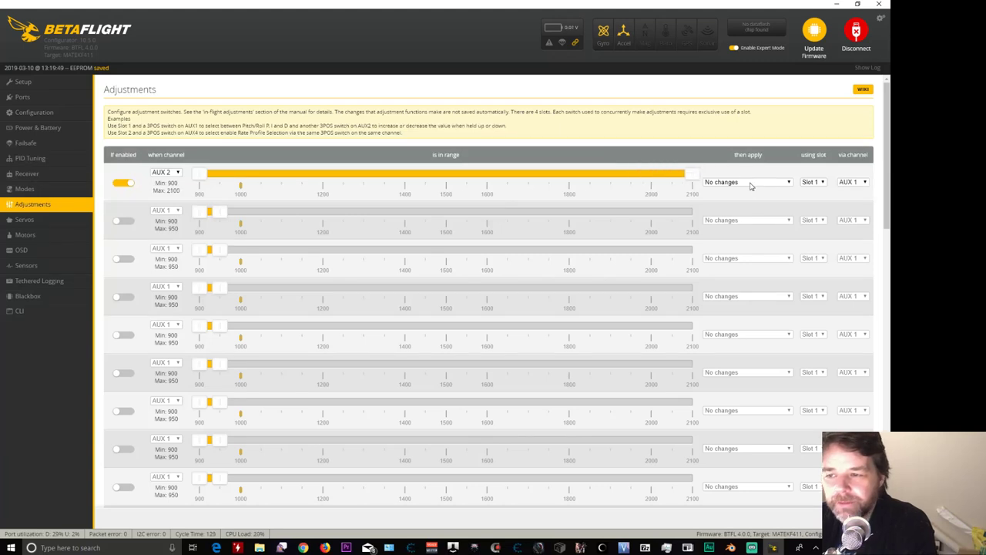
- Make the first adjustment apply OSD Profile Selection using Slot 1 via AUX 2
{"action": "left_click", "coordinate": [769, 184]}
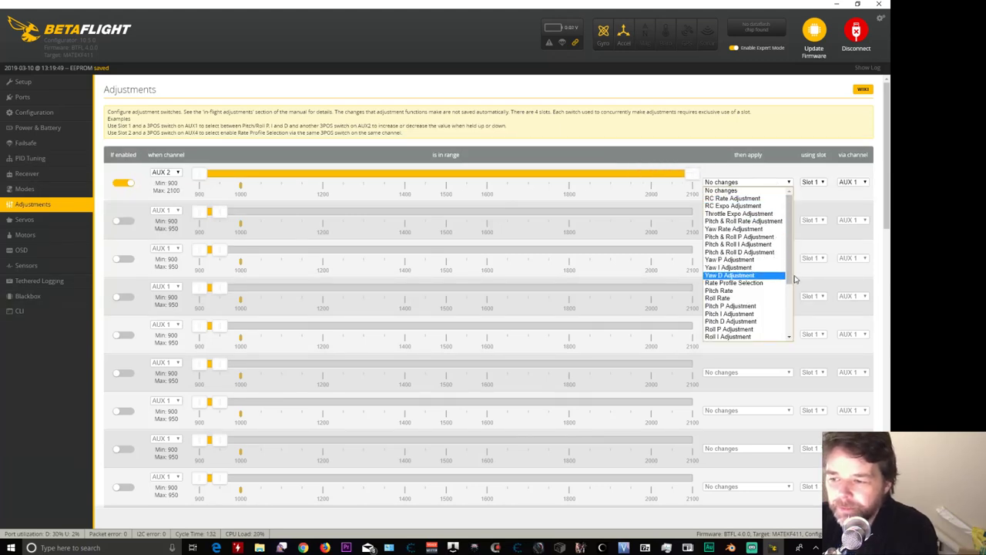
{"action": "scroll", "coordinate": [784, 300], "scroll_direction": "down", "scroll_amount": 2}
{"action": "scroll", "coordinate": [786, 313], "scroll_direction": "up", "scroll_amount": 2}
{"action": "scroll", "coordinate": [786, 320], "scroll_direction": "down", "scroll_amount": 4}
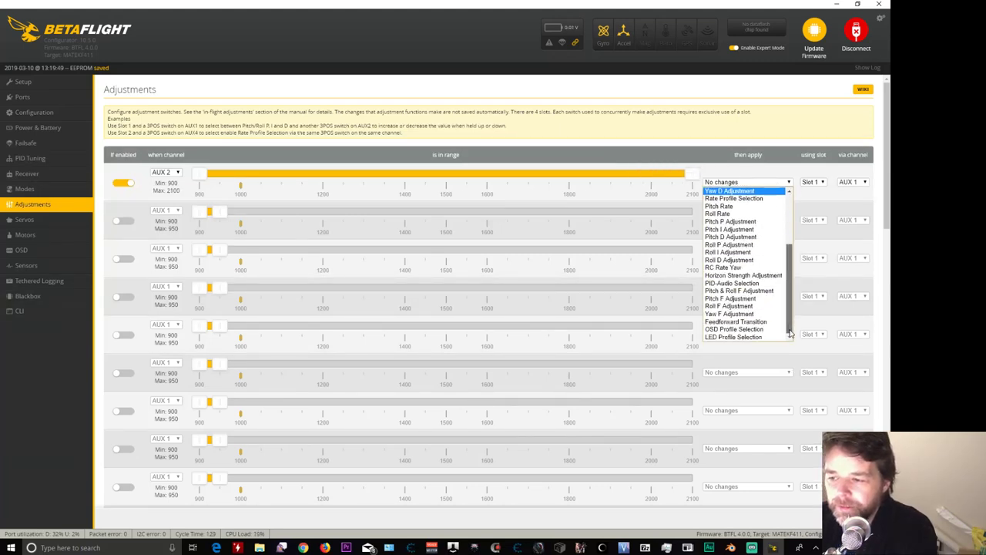
{"action": "left_click", "coordinate": [763, 329]}
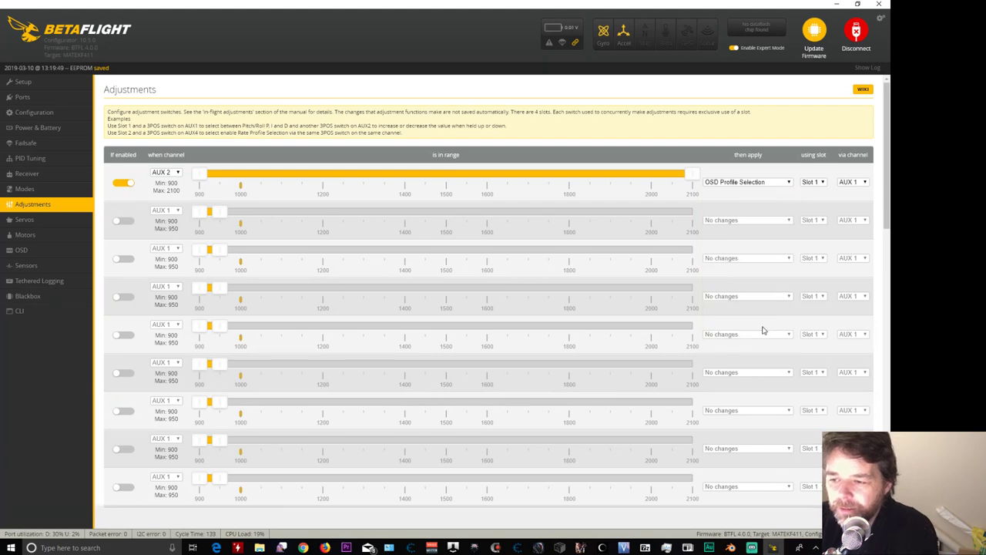
{"action": "left_click", "coordinate": [823, 184]}
{"action": "left_click", "coordinate": [817, 190]}
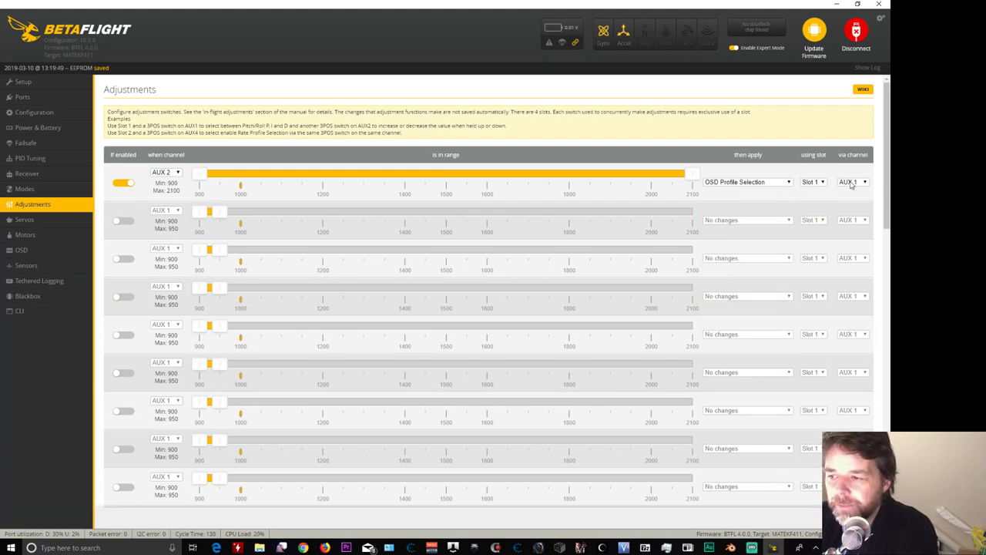
{"action": "left_click", "coordinate": [853, 182]}
{"action": "left_click", "coordinate": [847, 198]}
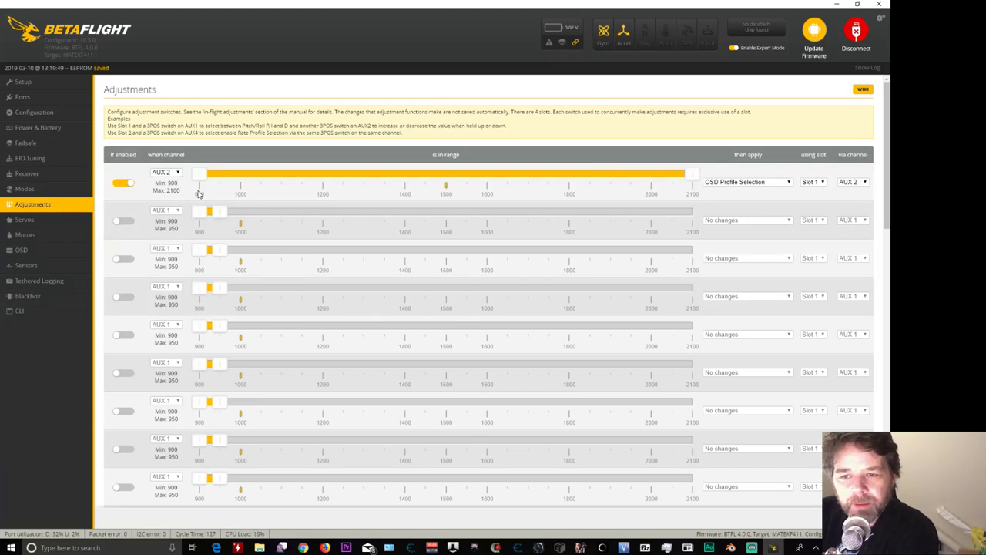
- Enable the second in-flight adjustment on AUX 6 with a range of 900 to 2100
{"action": "left_click", "coordinate": [127, 221]}
{"action": "left_click", "coordinate": [166, 211]}
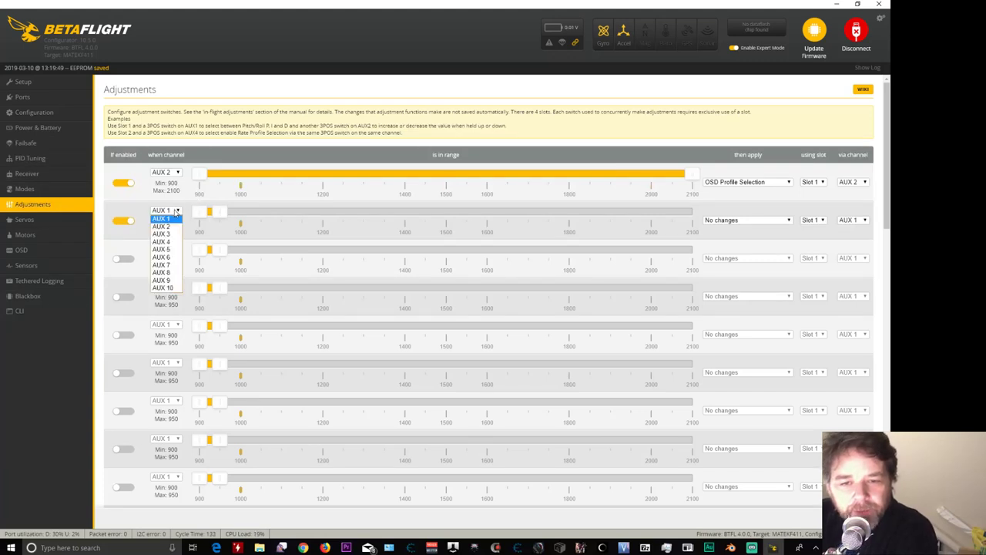
{"action": "left_click", "coordinate": [171, 257]}
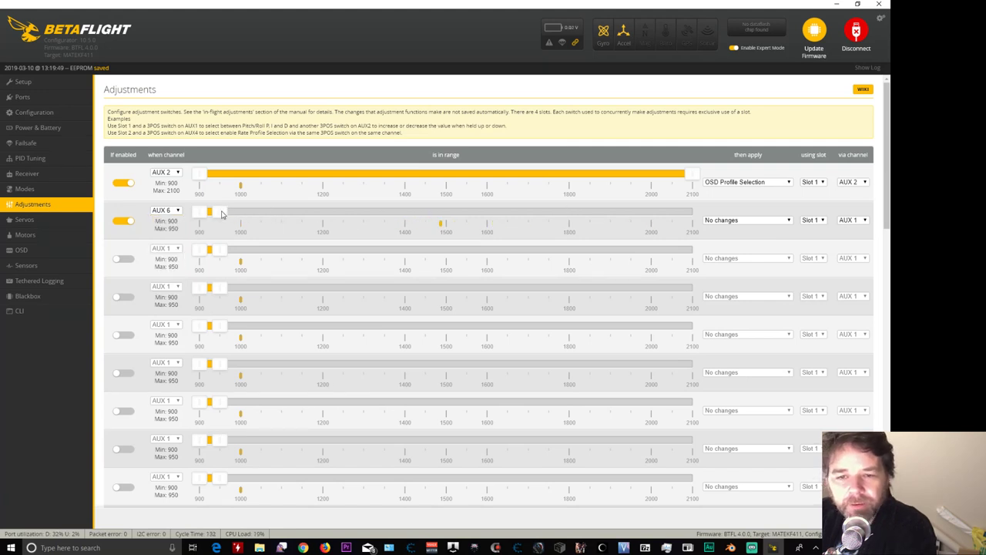
{"action": "left_click_drag", "start_coordinate": [221, 214], "coordinate": [197, 244]}
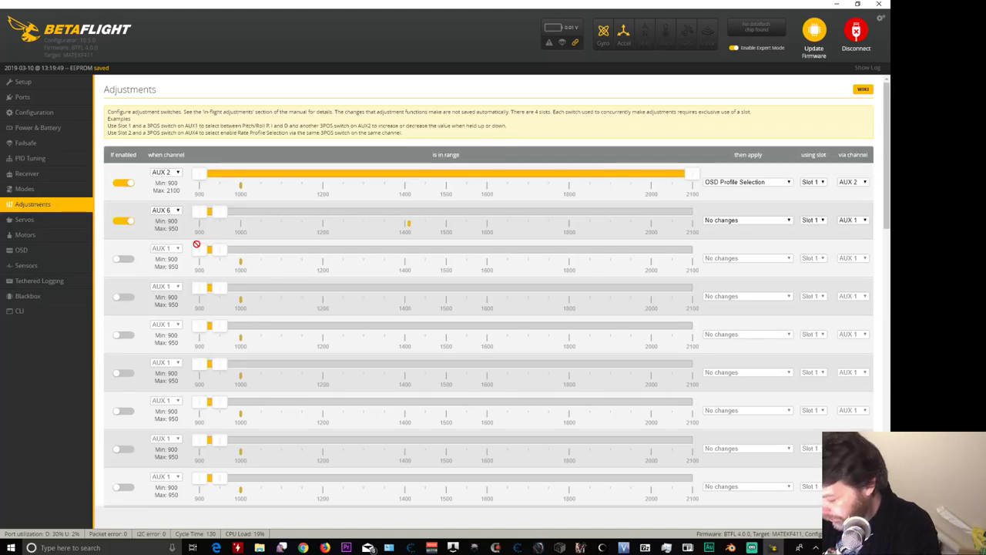
{"action": "left_click", "coordinate": [175, 211]}
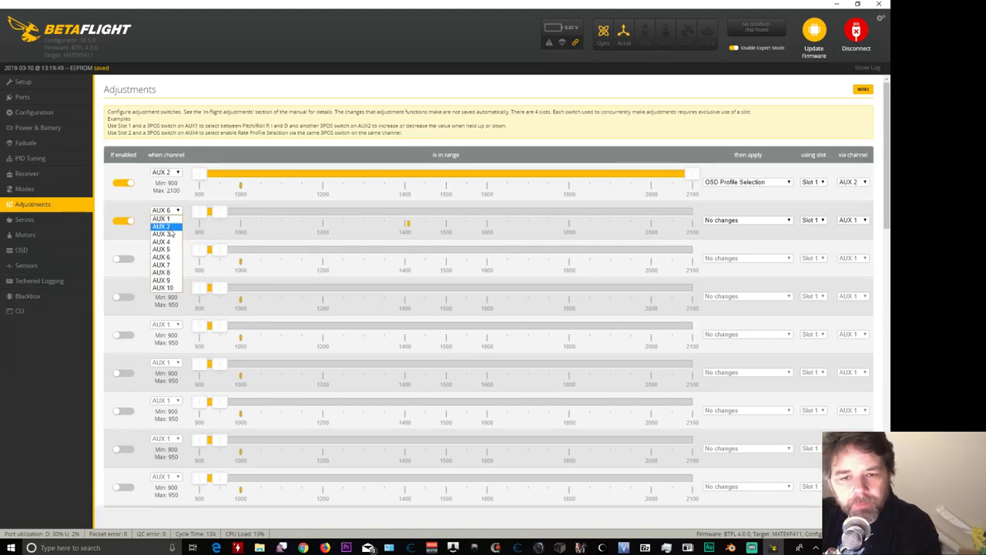
{"action": "left_click", "coordinate": [166, 241]}
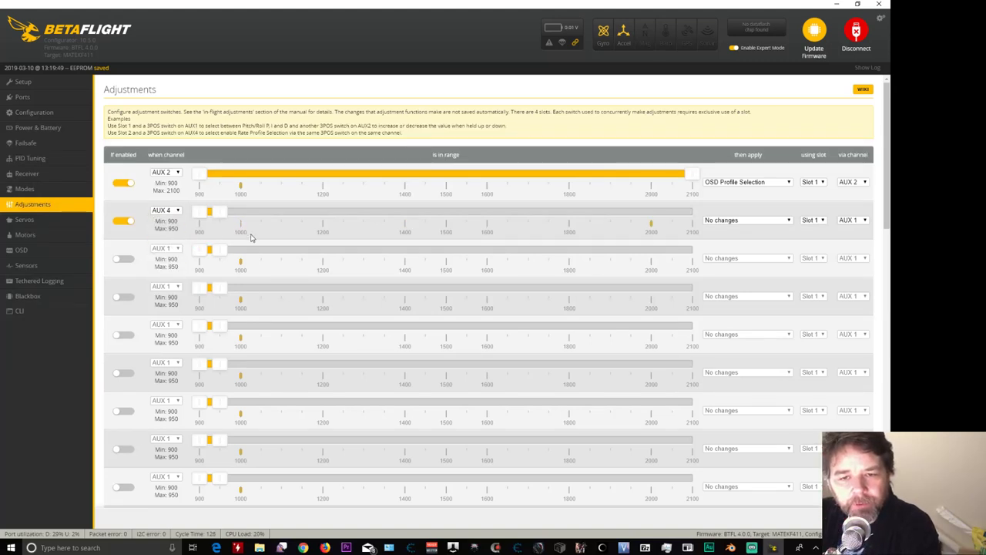
{"action": "left_click", "coordinate": [175, 213]}
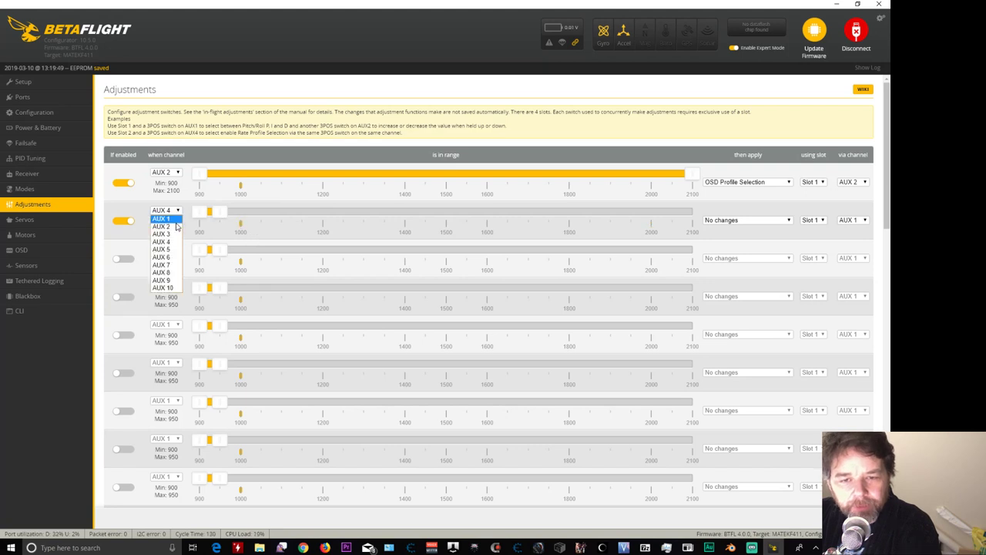
{"action": "left_click", "coordinate": [174, 258]}
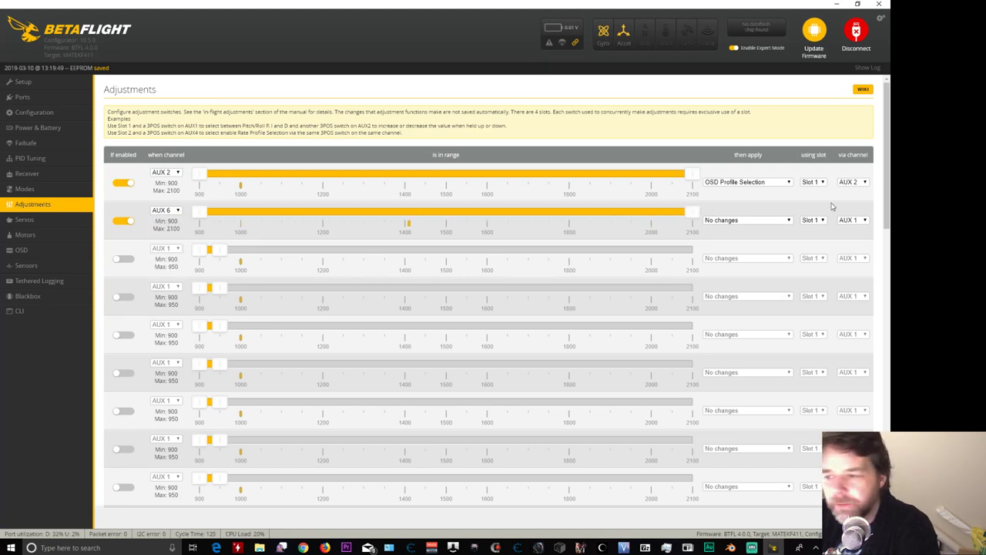
- Make the second adjustment apply Rate Profile Selection via AUX 6 and save the adjustments
{"action": "left_click", "coordinate": [780, 219]}
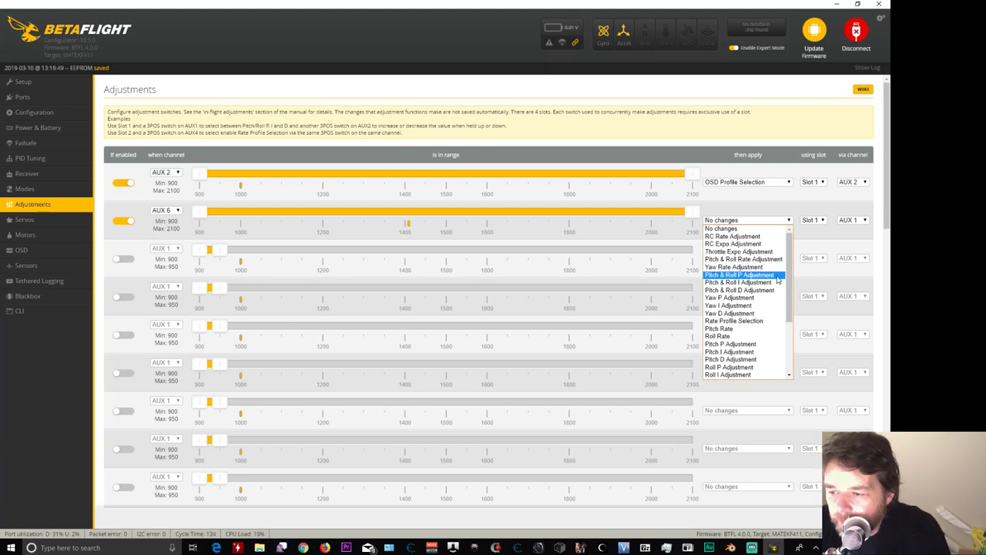
{"action": "left_click", "coordinate": [773, 321]}
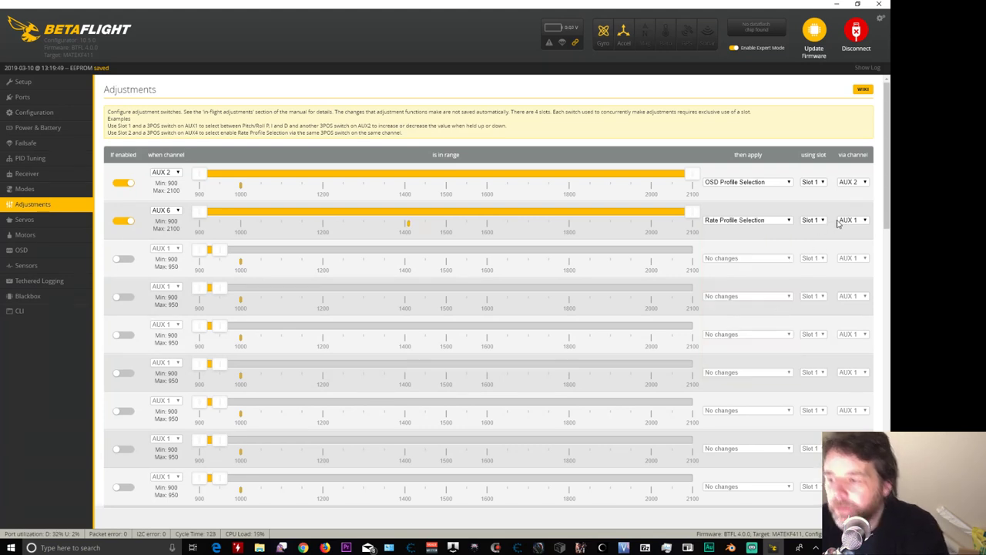
{"action": "left_click", "coordinate": [857, 221]}
{"action": "left_click", "coordinate": [859, 267]}
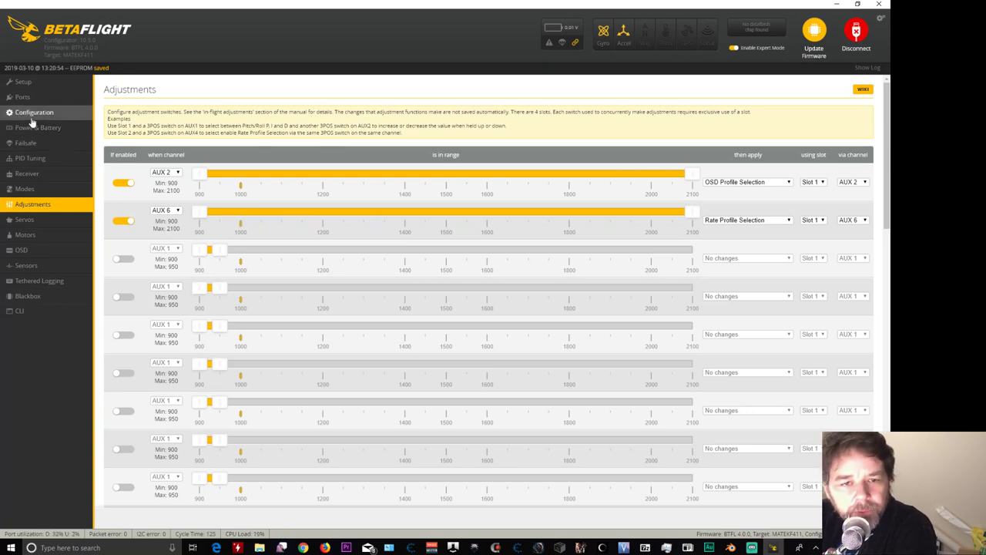
- Go to the PID tuning settings and switch the active rate profile to Rateprofile 3
{"action": "left_click", "coordinate": [32, 118]}
{"action": "left_click", "coordinate": [29, 158]}
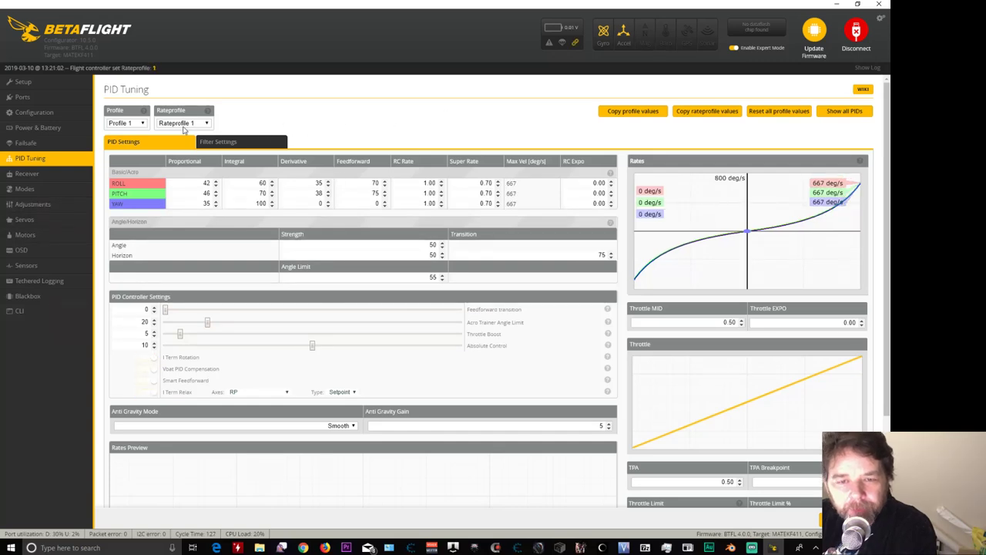
{"action": "key", "text": "Down"}
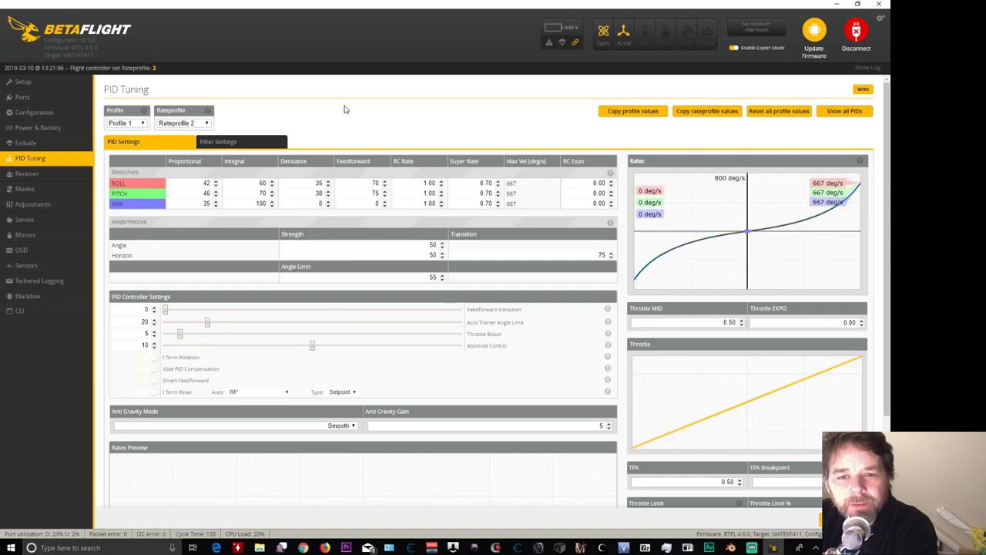
{"action": "key", "text": "Down"}
{"action": "key", "text": "Down"}
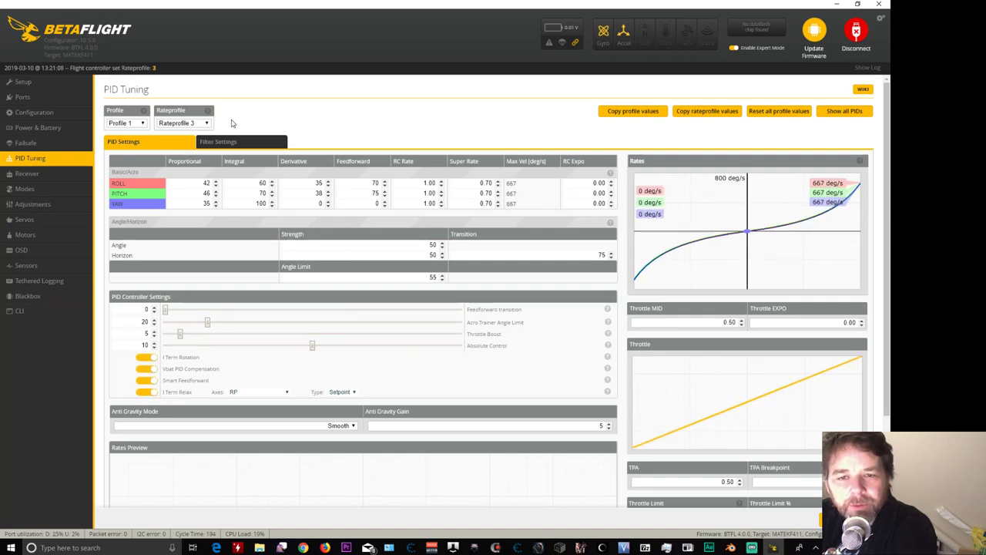
{"action": "left_click", "coordinate": [205, 129]}
{"action": "left_click", "coordinate": [205, 130]}
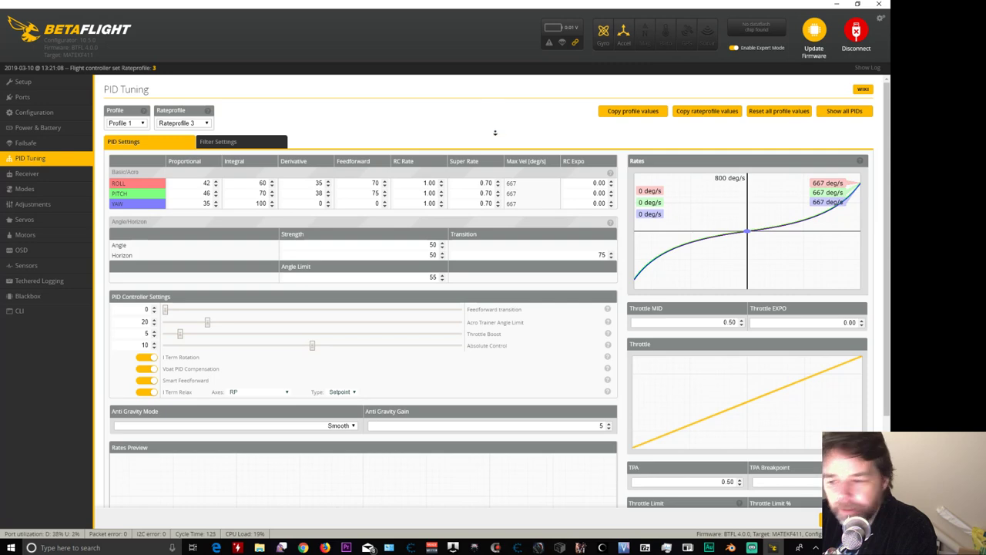
- Set RC Rate to 1.77 and Super Rate to 0.75 for roll, pitch and yaw in Rateprofile 3
{"action": "scroll", "coordinate": [518, 229], "scroll_direction": "down", "scroll_amount": 2}
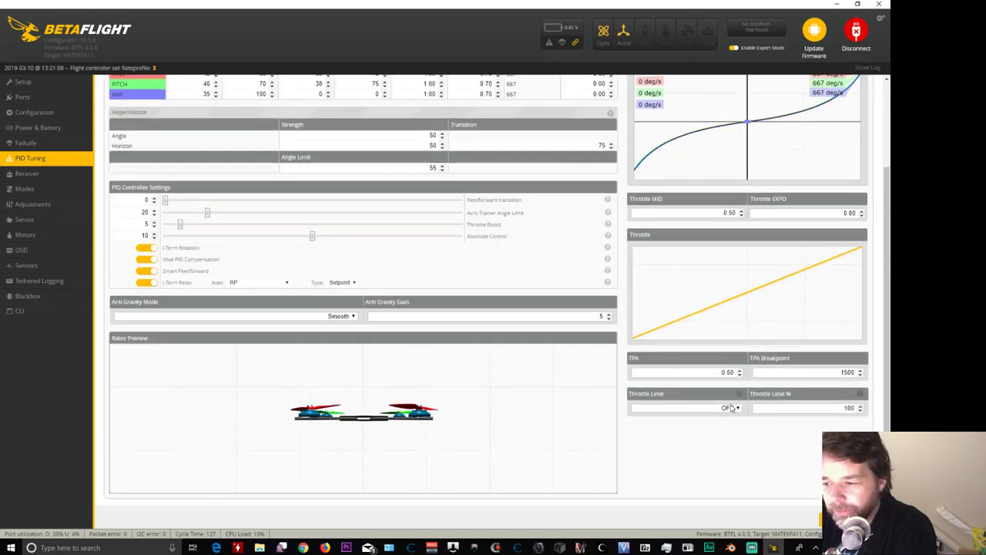
{"action": "scroll", "coordinate": [386, 361], "scroll_direction": "up", "scroll_amount": 2}
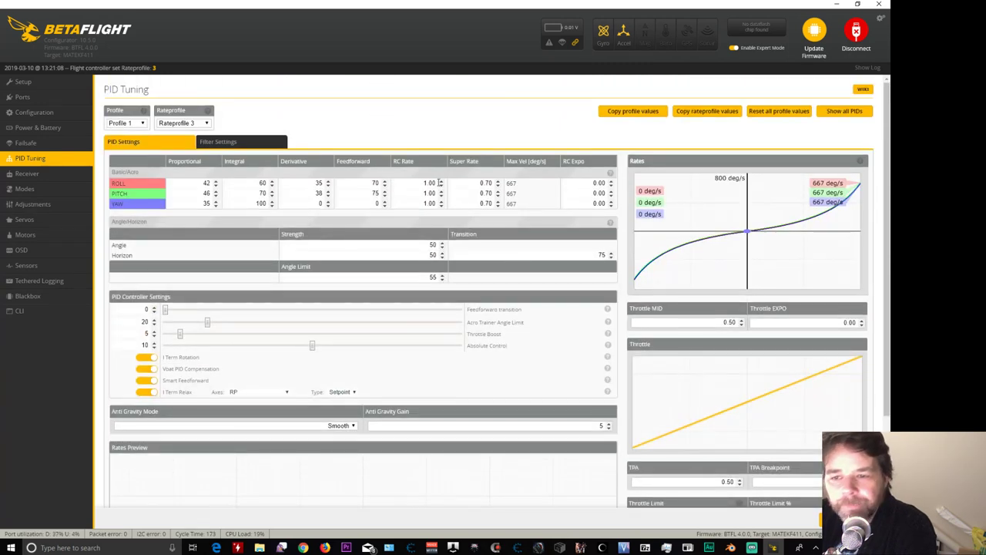
{"action": "left_click_drag", "start_coordinate": [429, 183], "coordinate": [497, 206]}
{"action": "type", "text": "77"}
{"action": "type", "text": "77"}
{"action": "type", "text": "77"}
{"action": "type", "text": "75"}
{"action": "type", "text": "75"}
{"action": "type", "text": "5"}
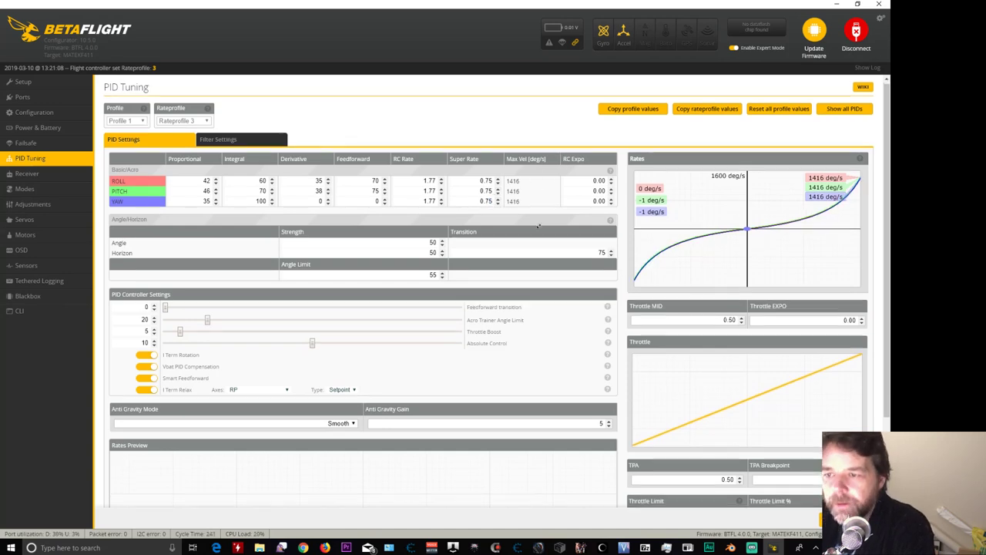
- Set the Throttle Limit type of Rateprofile 3 to SCALE
{"action": "scroll", "coordinate": [707, 408], "scroll_direction": "down", "scroll_amount": 3}
{"action": "left_click", "coordinate": [707, 409]}
{"action": "left_click", "coordinate": [693, 422]}
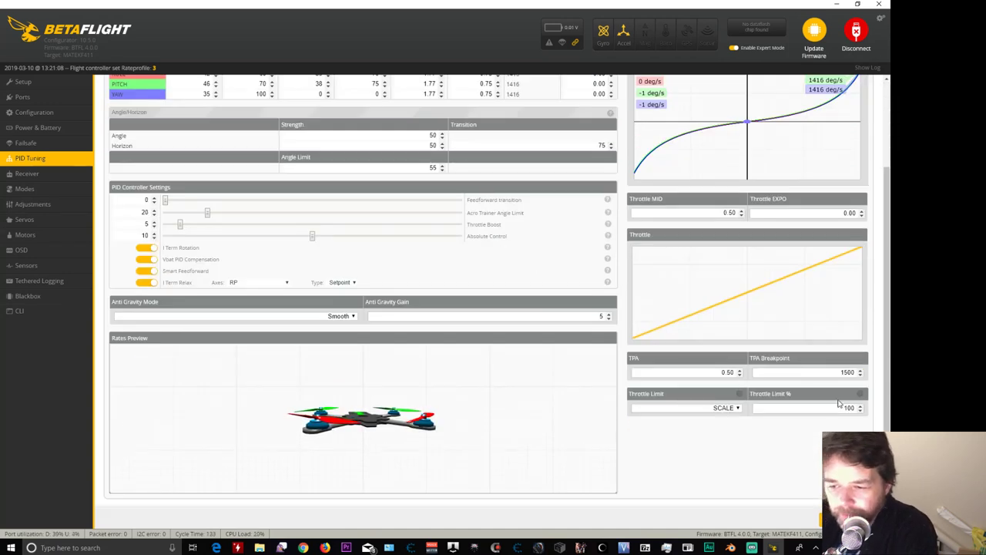
- Set the Throttle Limit percentage of Rateprofile 3 to 40 and save the PID tuning settings
{"action": "double_click", "coordinate": [848, 407]}
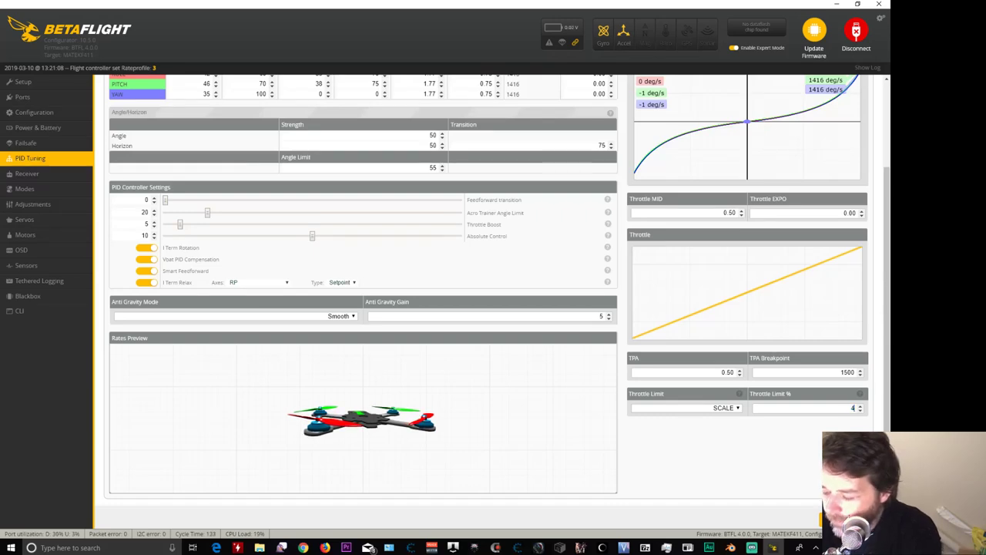
{"action": "type", "text": "40"}
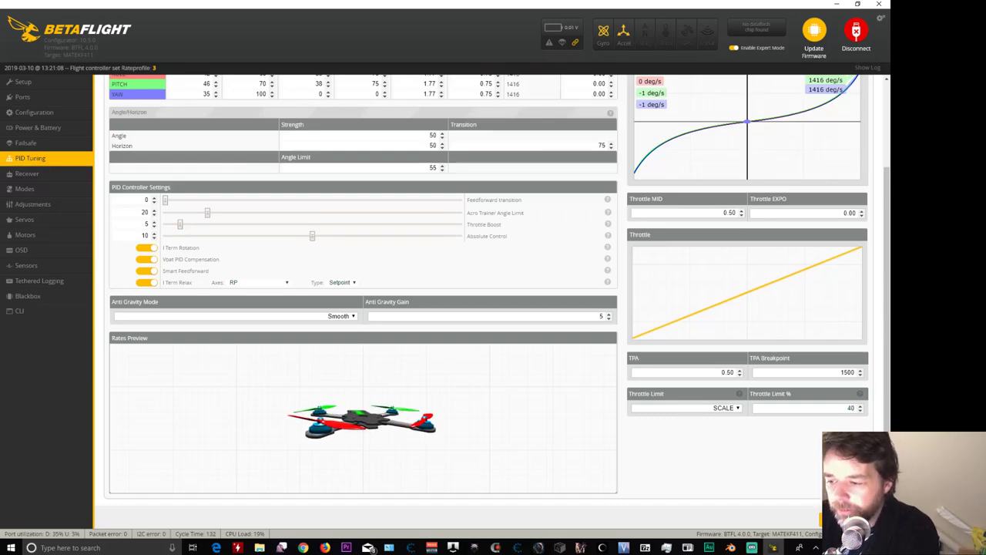
{"action": "left_click", "coordinate": [848, 519]}
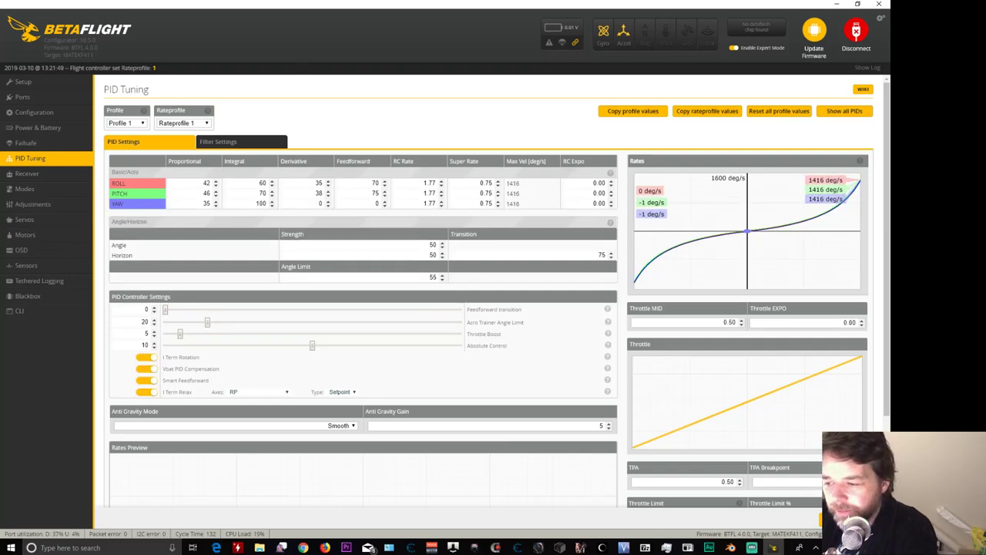
- Check the Adjustments and Motors pages and open the OSD settings
{"action": "left_click", "coordinate": [31, 205]}
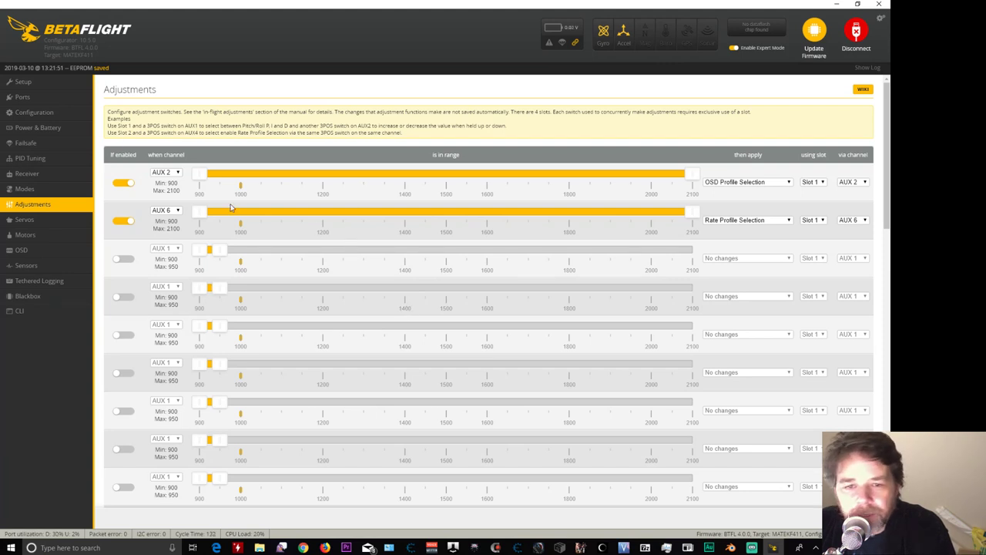
{"action": "left_click", "coordinate": [30, 235]}
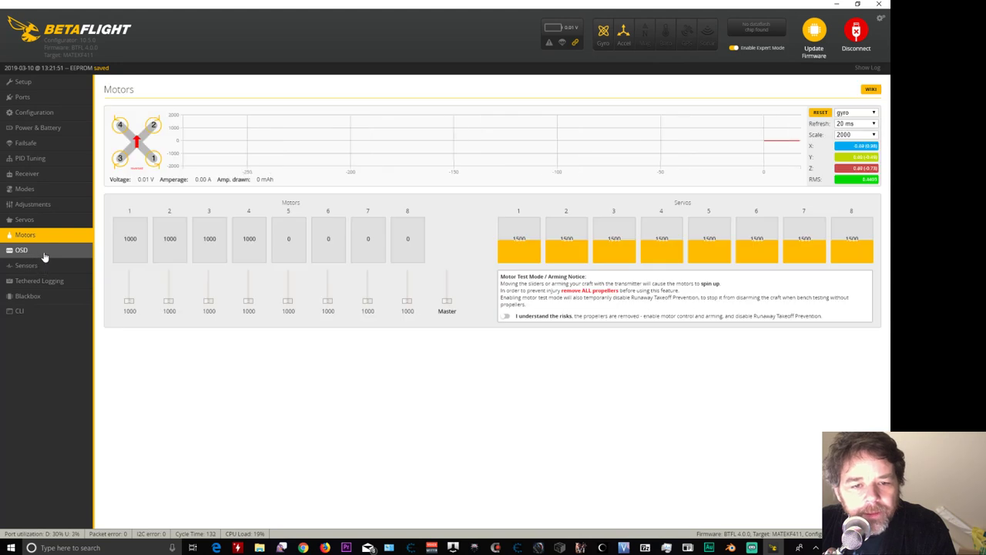
{"action": "left_click", "coordinate": [41, 254]}
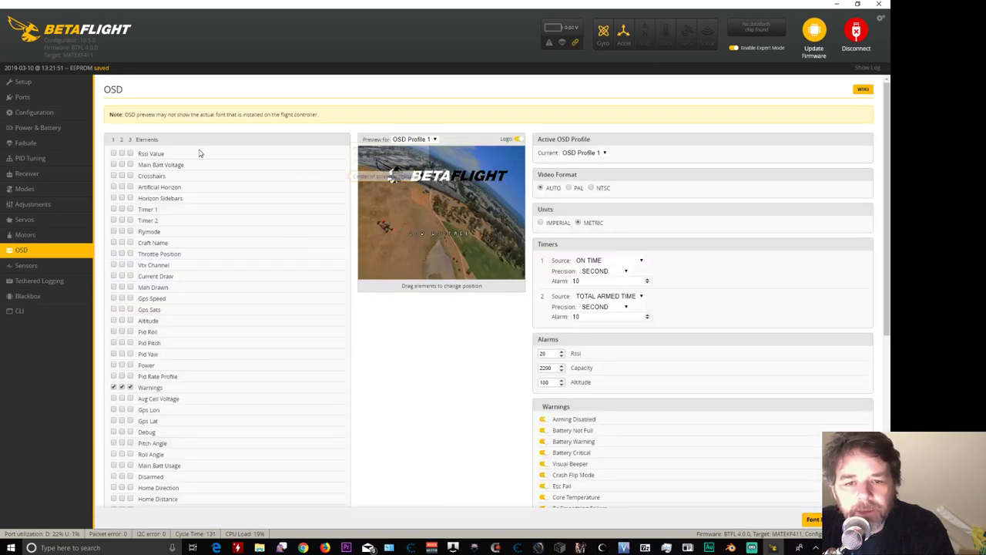
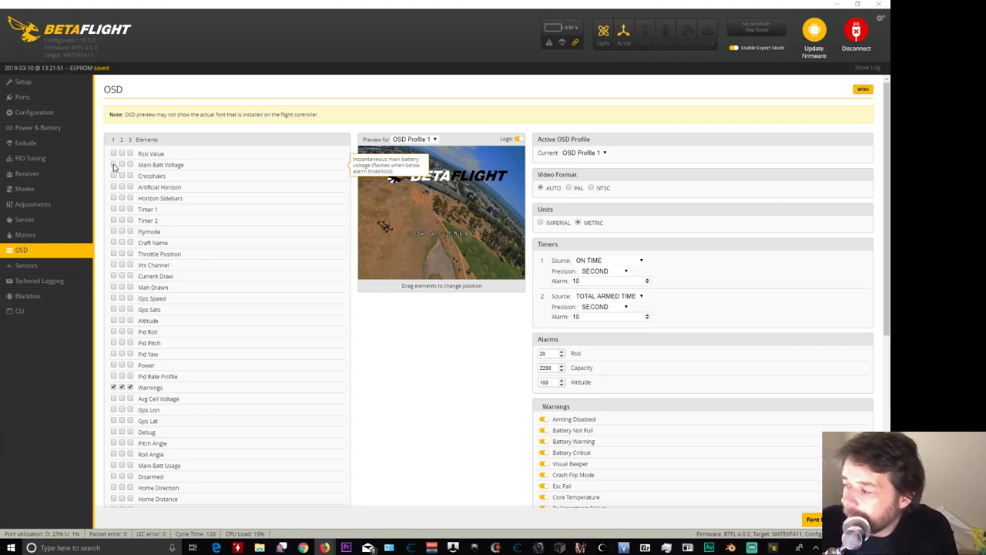
- Enable the Timer 2 and Throttle Position elements for OSD profiles 1 and 2
{"action": "left_click", "coordinate": [113, 220]}
{"action": "left_click", "coordinate": [122, 221]}
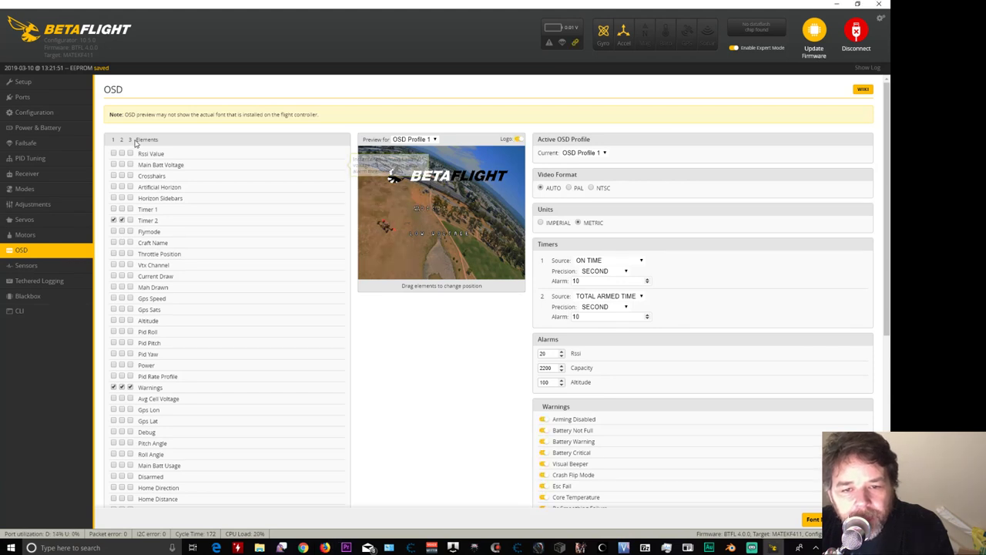
{"action": "left_click", "coordinate": [122, 254]}
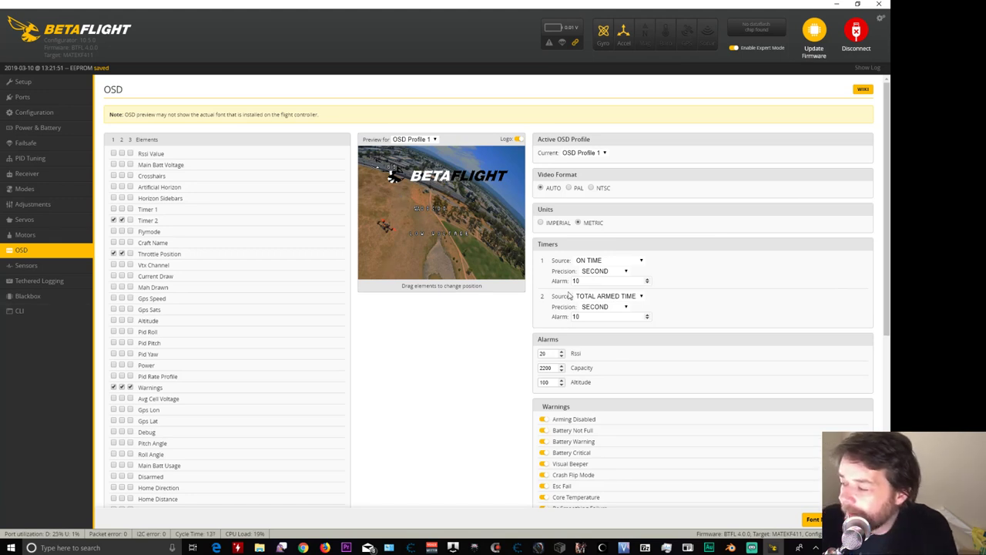
{"action": "mouse_move", "coordinate": [568, 295]}
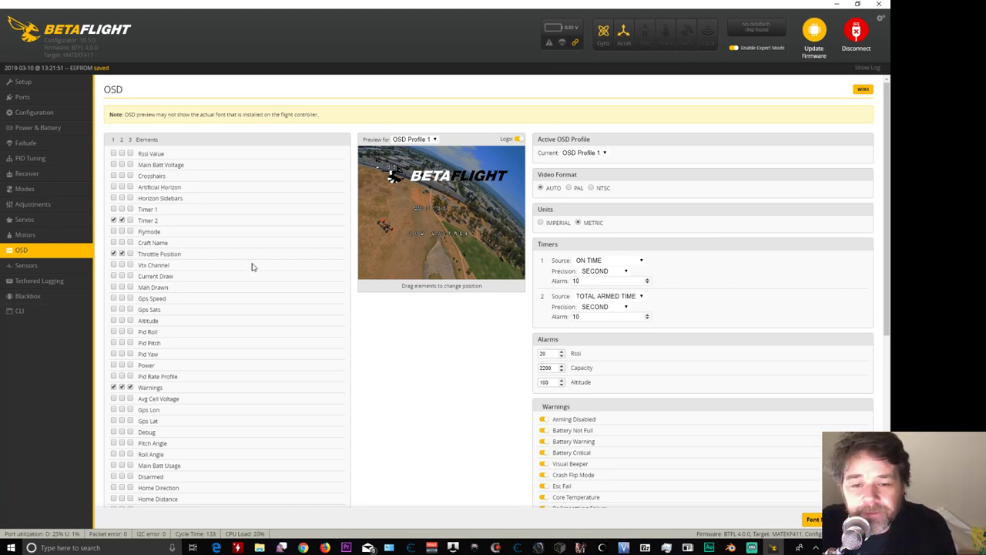
{"action": "mouse_move", "coordinate": [128, 389]}
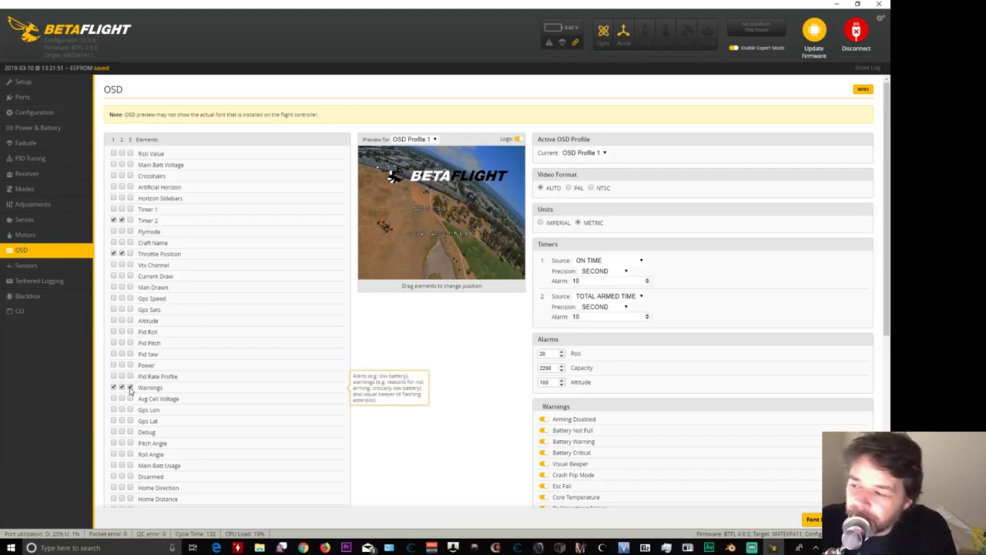
{"action": "left_click", "coordinate": [129, 387]}
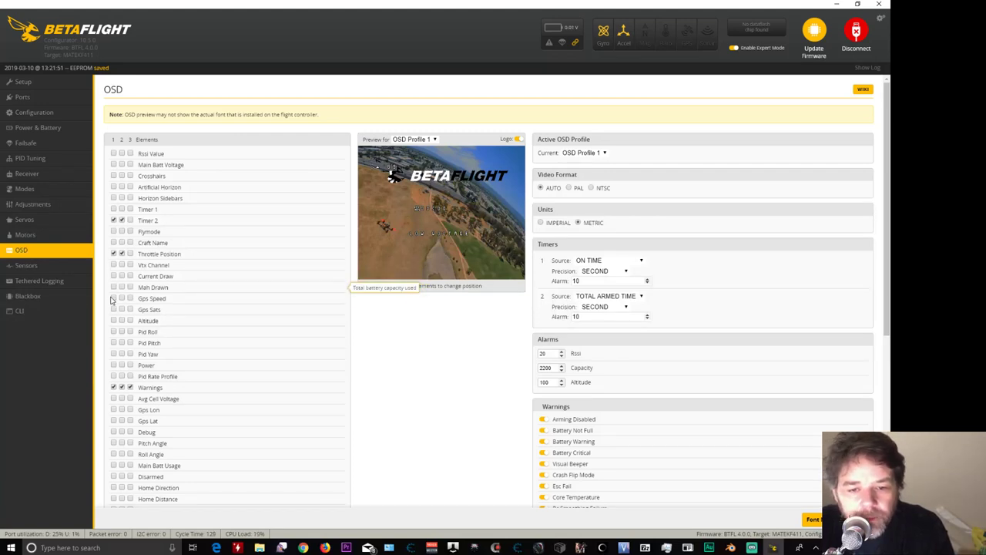
- Enable the Pid Rate Profile and Avg Cell Voltage elements for OSD profiles 1 and 2
{"action": "left_click", "coordinate": [114, 376]}
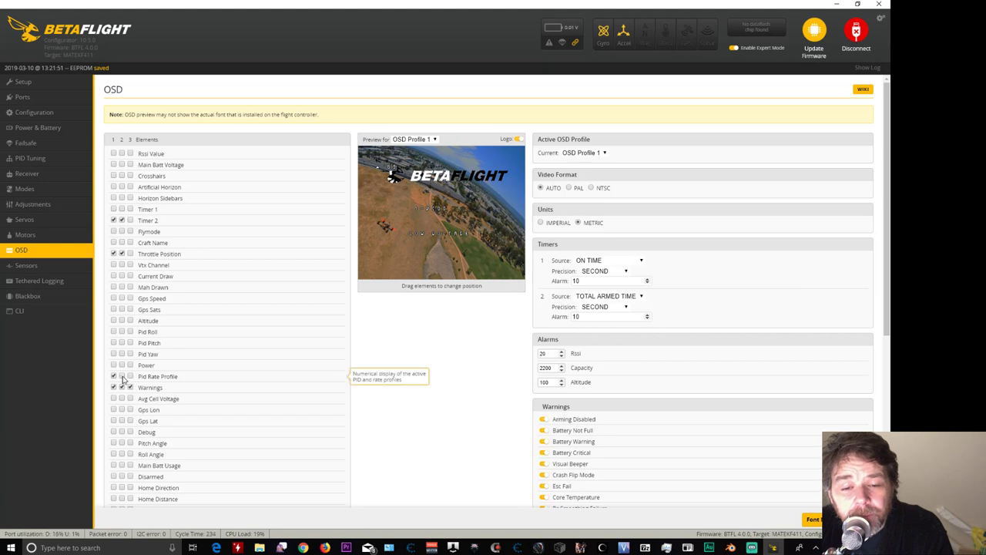
{"action": "left_click", "coordinate": [122, 377]}
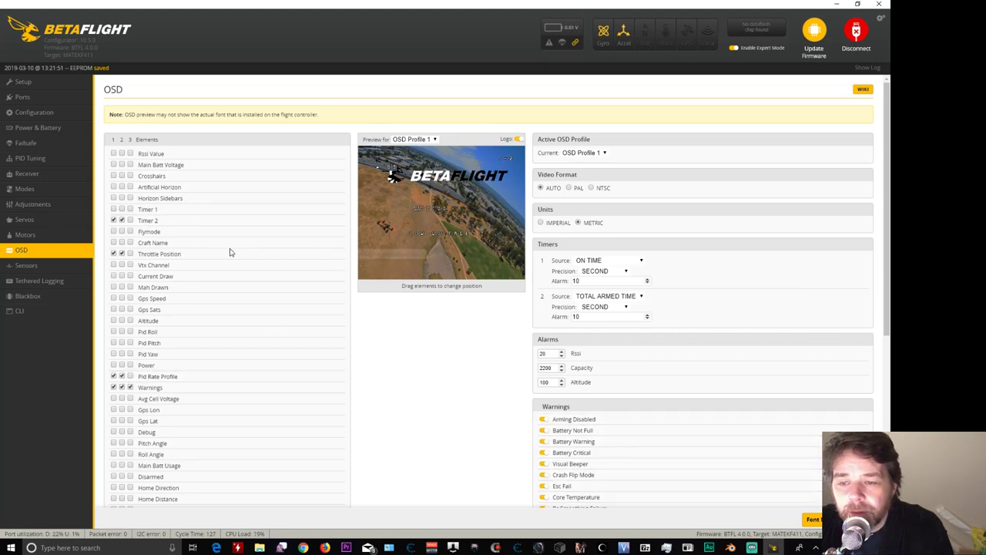
{"action": "left_click", "coordinate": [114, 398]}
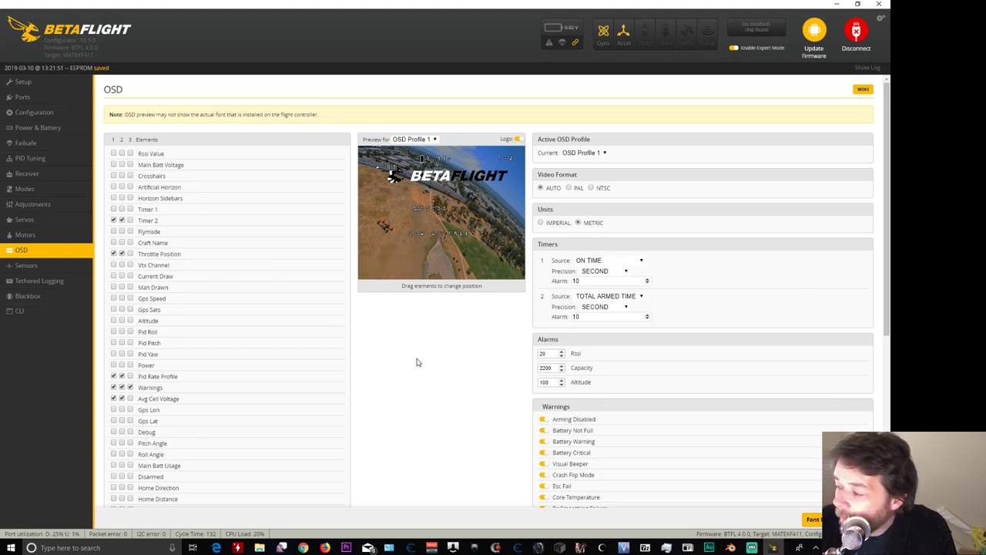
- Enable the Anti Gravity, G Force, Motor Diagnostics and Flip Arrow elements for OSD profile 1
{"action": "scroll", "coordinate": [384, 329], "scroll_direction": "down", "scroll_amount": 3}
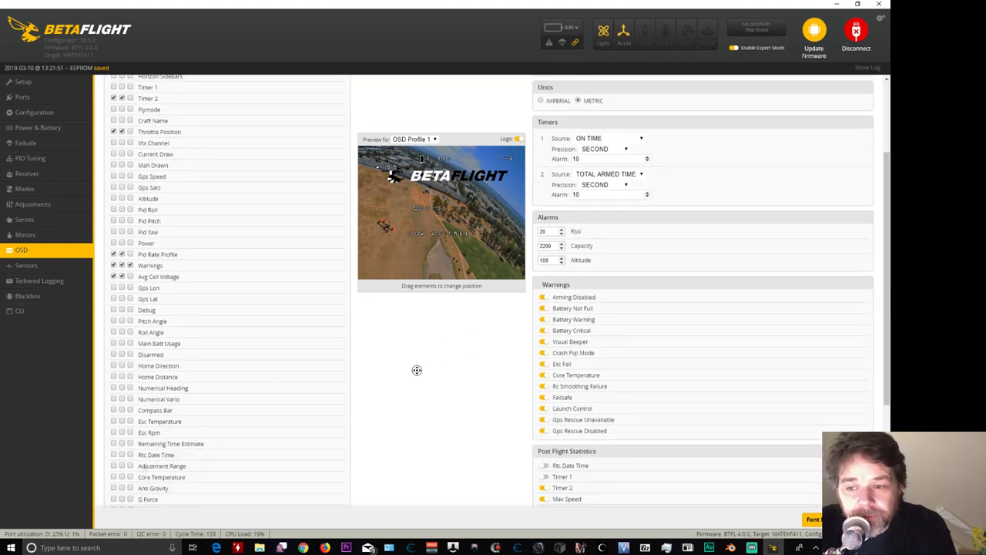
{"action": "scroll", "coordinate": [416, 370], "scroll_direction": "down", "scroll_amount": 2}
{"action": "scroll", "coordinate": [422, 416], "scroll_direction": "down", "scroll_amount": 3}
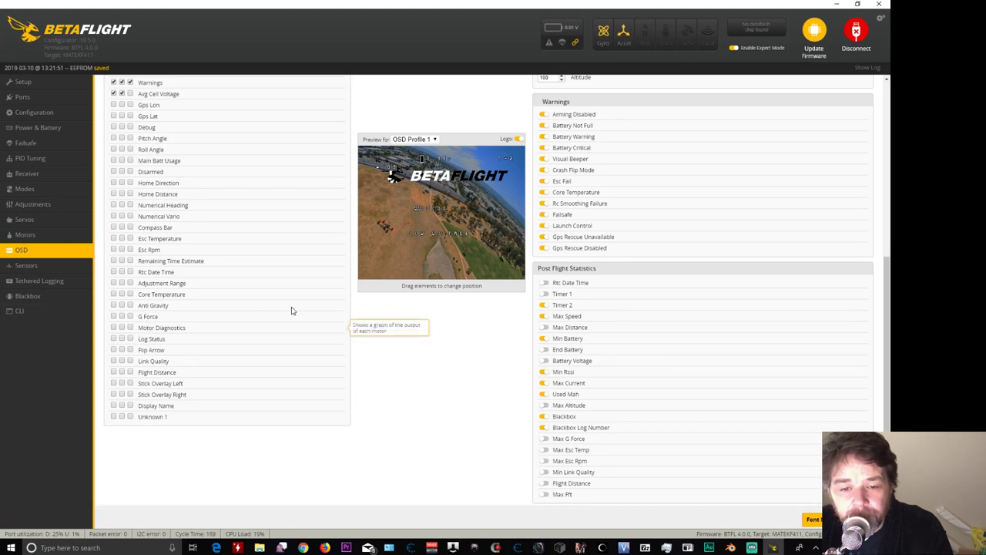
{"action": "scroll", "coordinate": [412, 389], "scroll_direction": "up", "scroll_amount": 1}
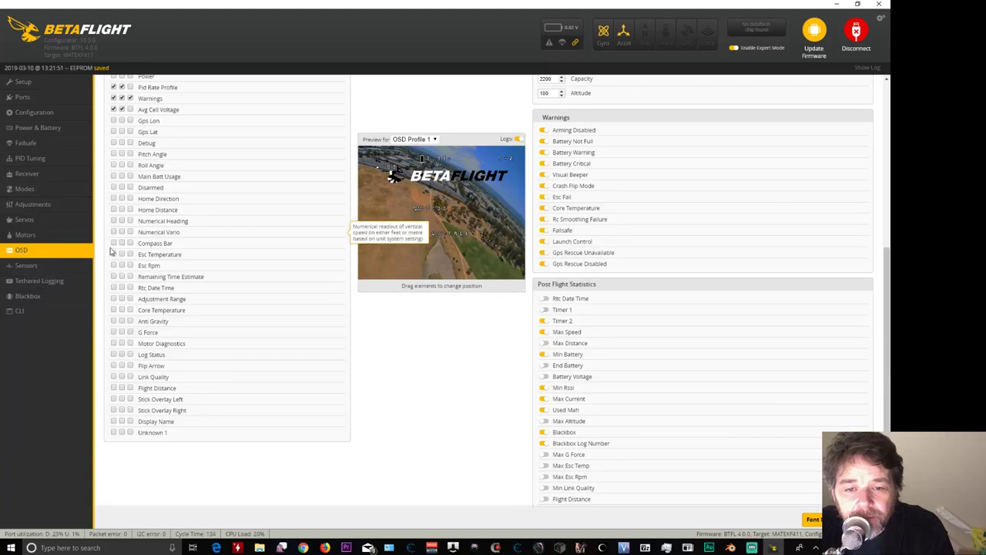
{"action": "left_click", "coordinate": [114, 320]}
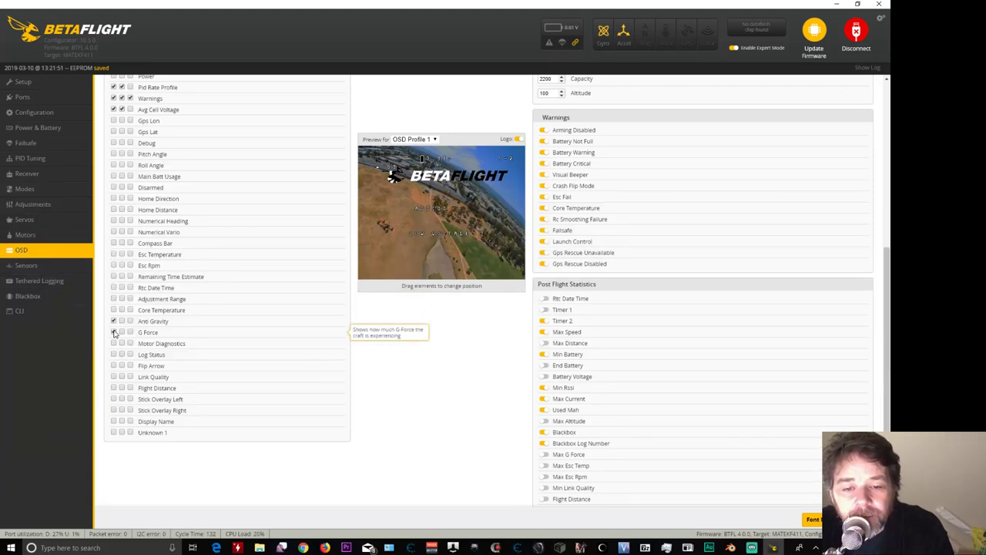
{"action": "left_click", "coordinate": [114, 332]}
{"action": "left_click", "coordinate": [113, 343]}
{"action": "left_click", "coordinate": [114, 365]}
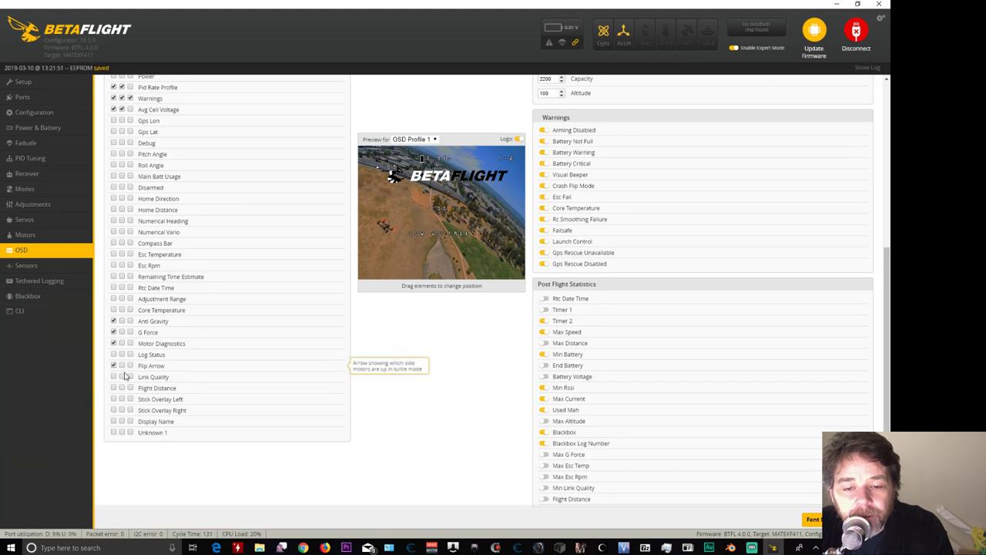
- Place the flip arrow at the preview's upper right and the warnings at its bottom, and add both stick overlays in the lower corners for profile 1
{"action": "left_click_drag", "start_coordinate": [428, 200], "coordinate": [488, 158]}
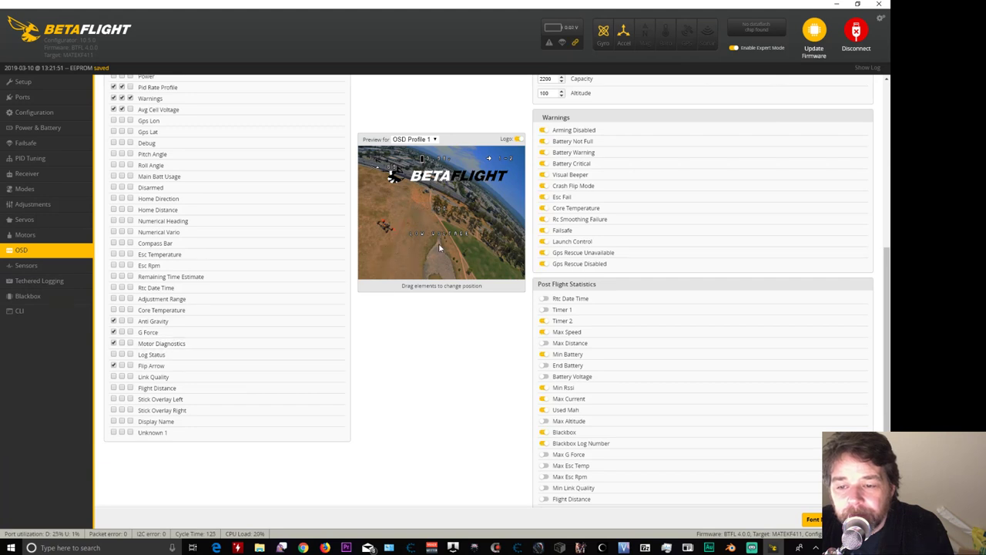
{"action": "left_click_drag", "start_coordinate": [436, 266], "coordinate": [411, 264]}
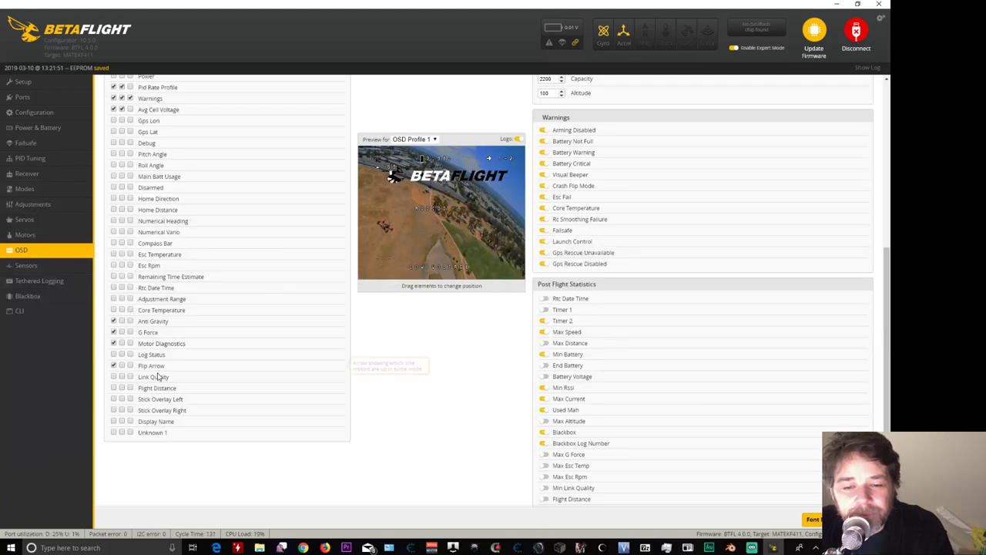
{"action": "left_click", "coordinate": [114, 399]}
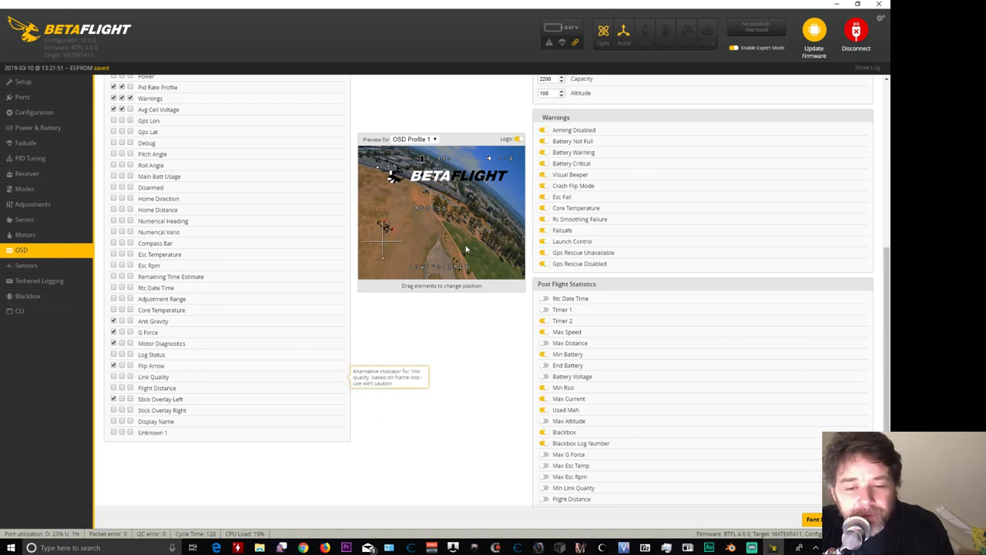
{"action": "left_click", "coordinate": [113, 410]}
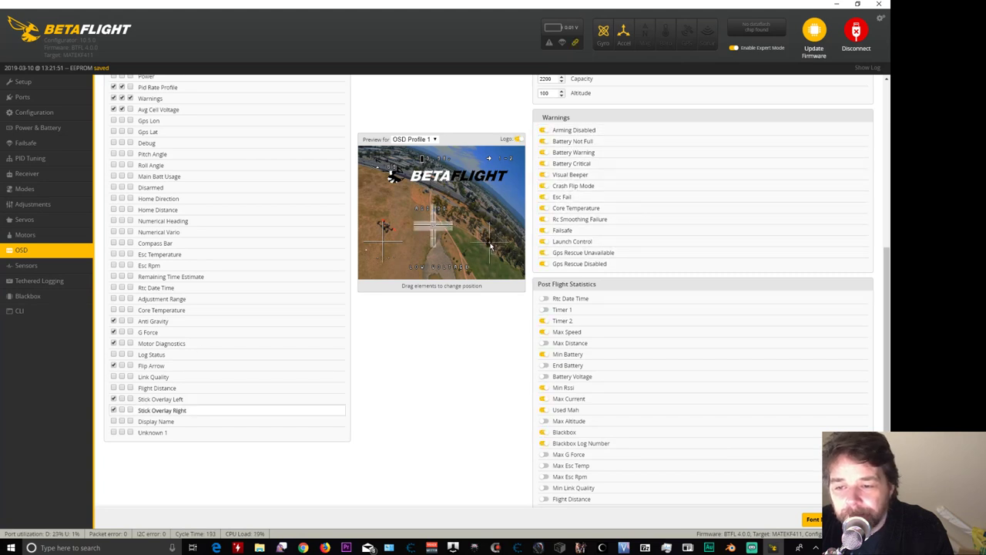
{"action": "left_click_drag", "start_coordinate": [490, 245], "coordinate": [500, 243]}
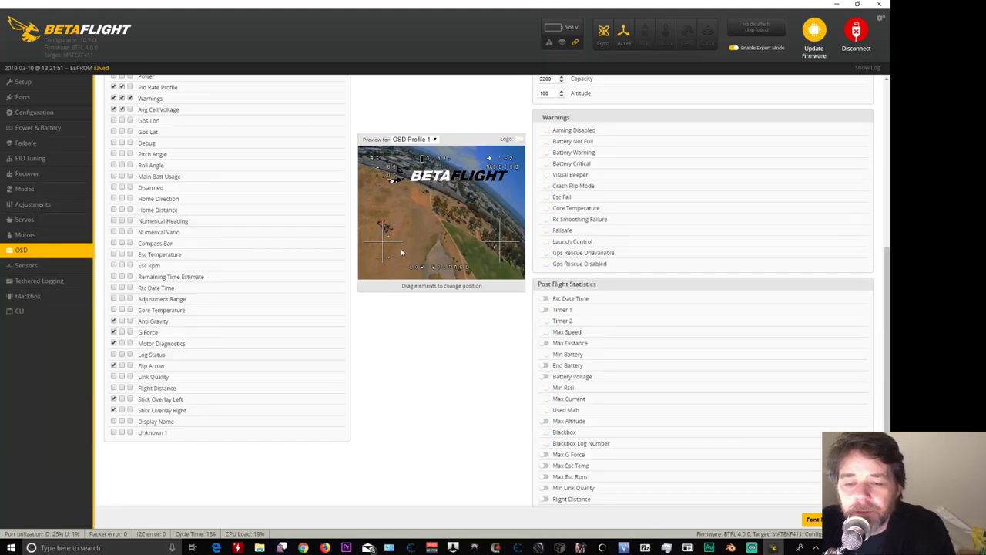
- In the post-flight statistics, disable Max Speed and Min Rssi and enable End Battery and Battery Voltage
{"action": "scroll", "coordinate": [422, 346], "scroll_direction": "up", "scroll_amount": 5}
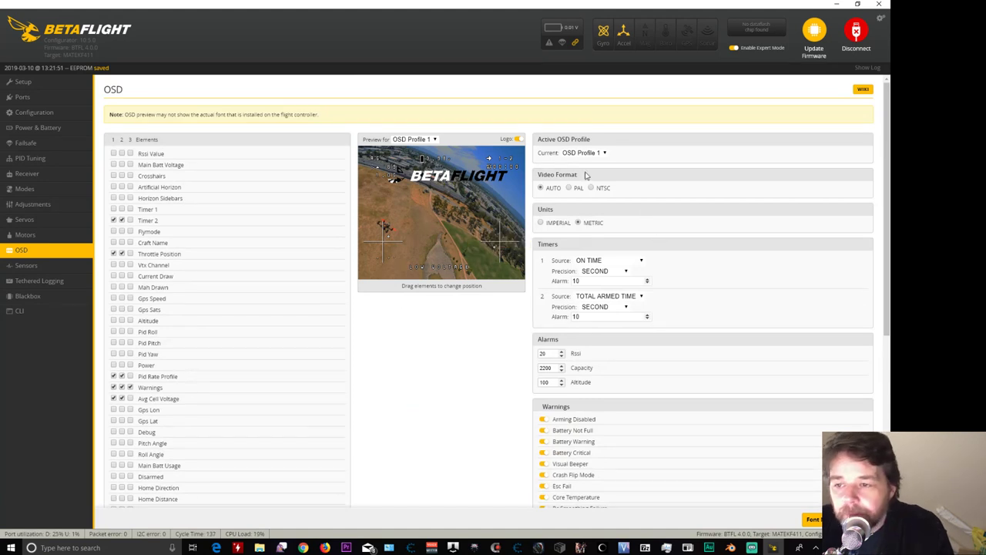
{"action": "scroll", "coordinate": [432, 354], "scroll_direction": "down", "scroll_amount": 1}
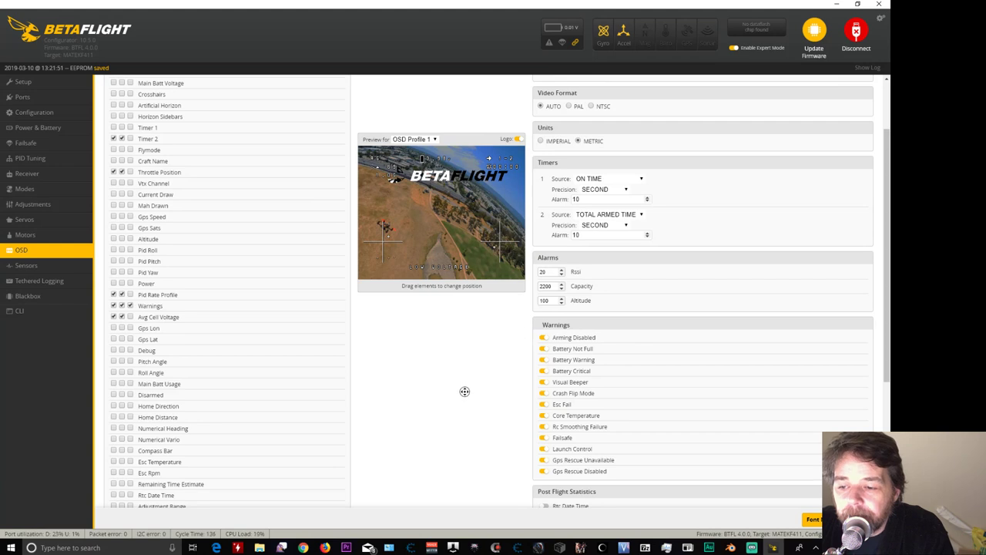
{"action": "scroll", "coordinate": [465, 392], "scroll_direction": "down", "scroll_amount": 3}
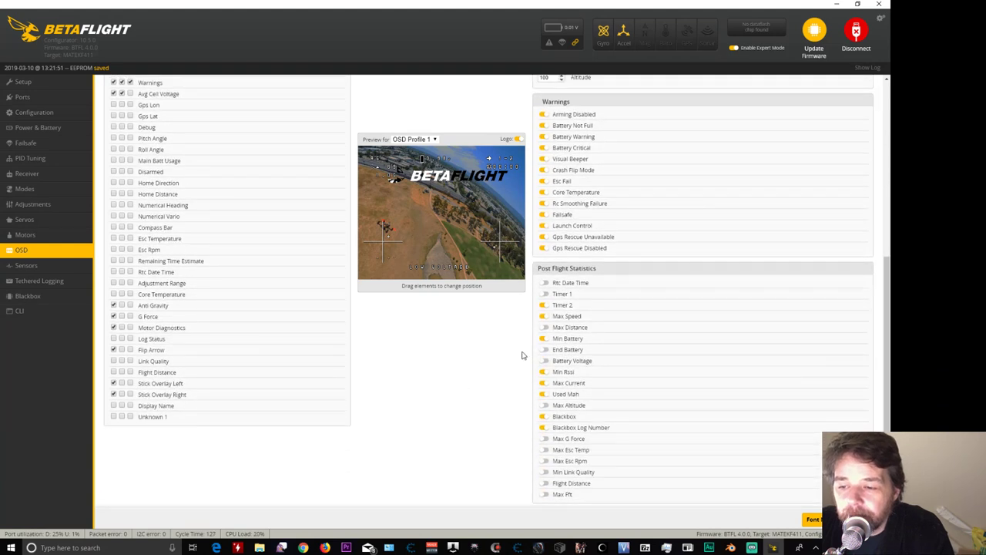
{"action": "left_click", "coordinate": [545, 317]}
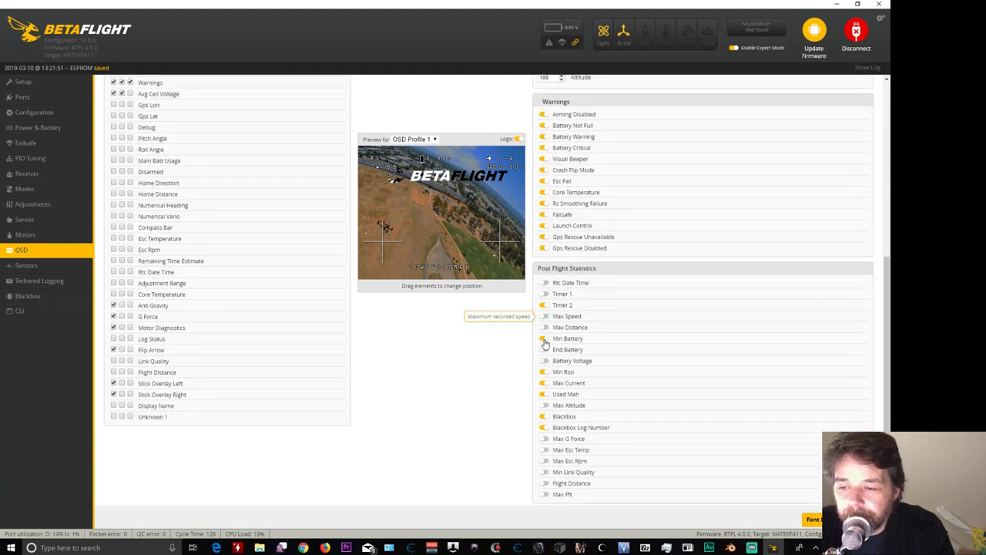
{"action": "left_click", "coordinate": [545, 350]}
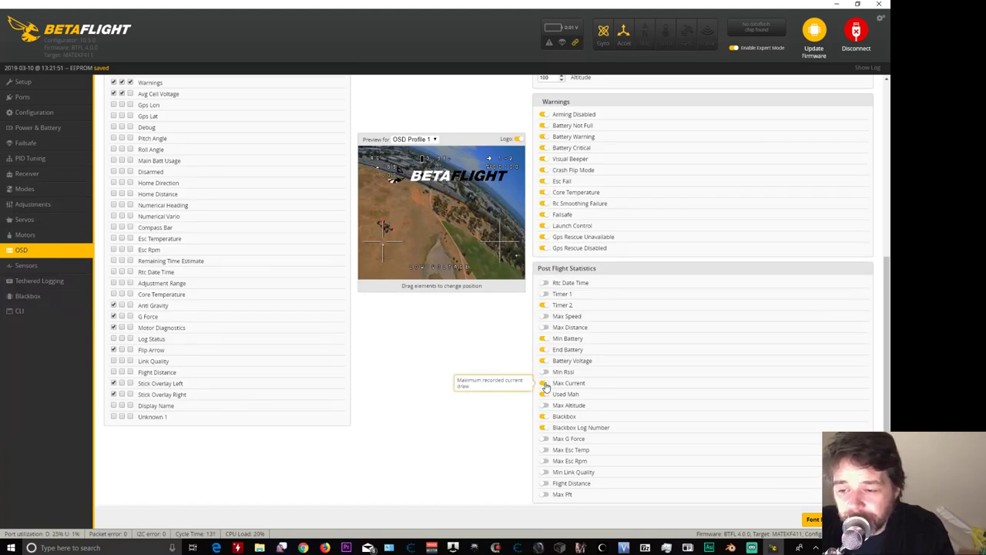
- Disable Max Current, Used Mah, Blackbox and Blackbox Log Number and enable Max Altitude and Max G Force in the post-flight statistics
{"action": "left_click", "coordinate": [546, 394]}
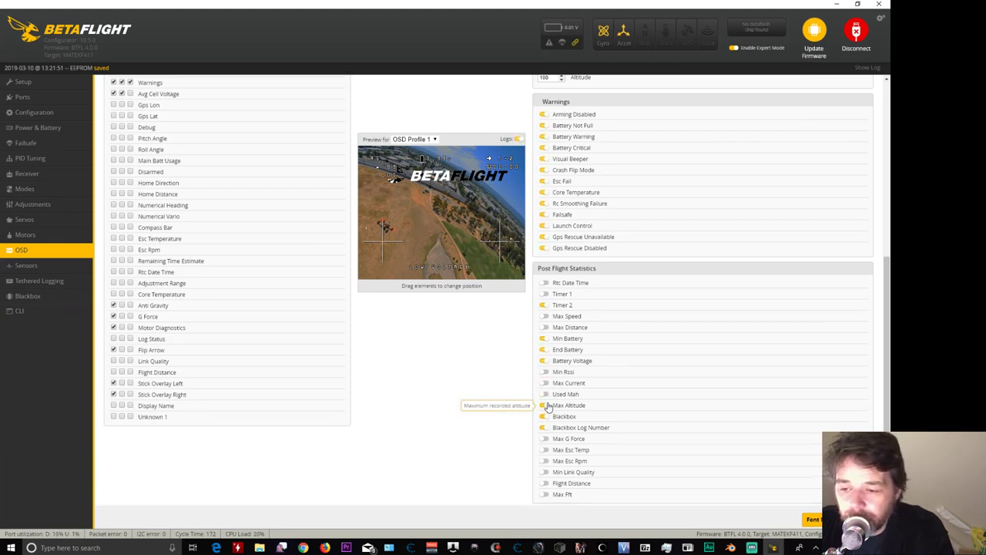
{"action": "left_click", "coordinate": [546, 406]}
{"action": "left_click", "coordinate": [546, 419]}
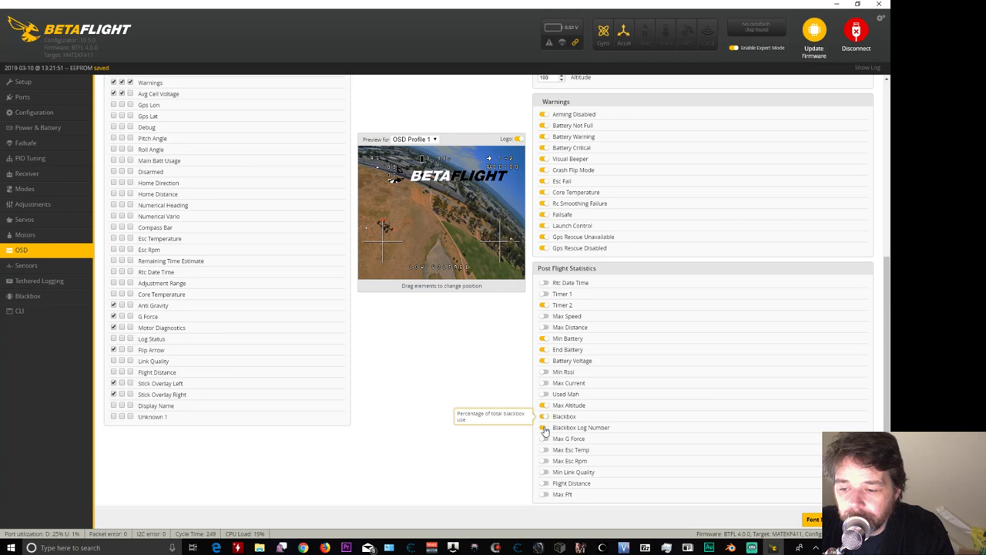
{"action": "left_click", "coordinate": [546, 440]}
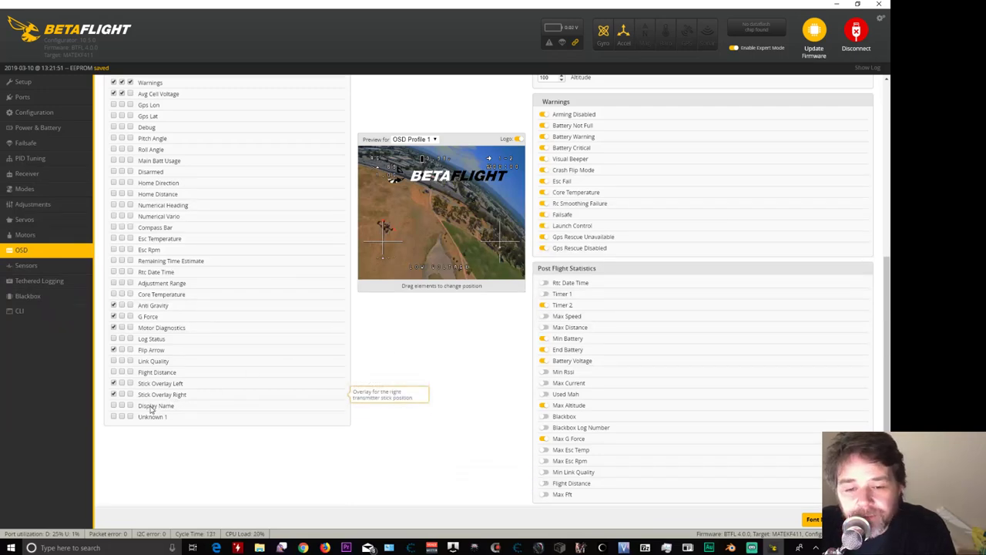
- Enable the Craft Name and Display Name elements for OSD profile 1
{"action": "scroll", "coordinate": [379, 354], "scroll_direction": "up", "scroll_amount": 5}
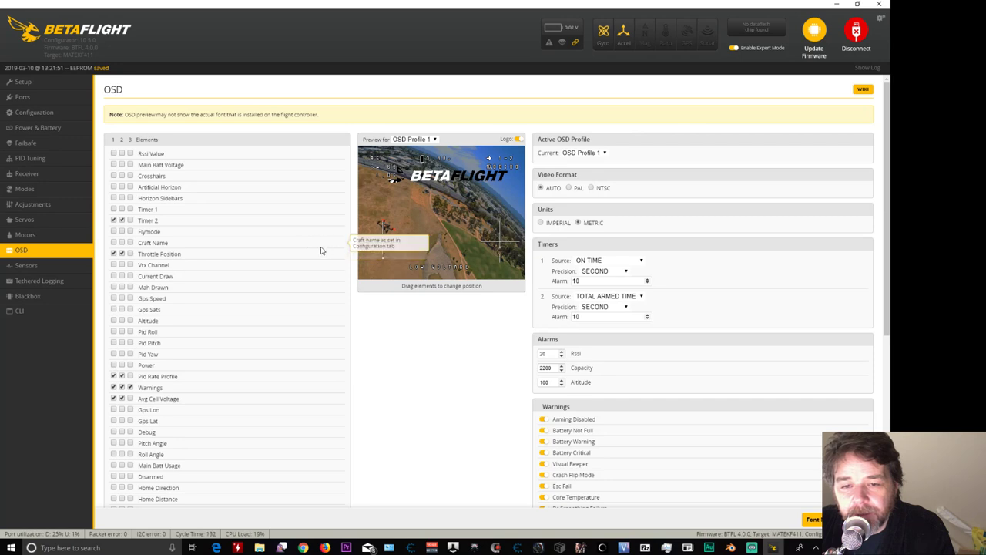
{"action": "scroll", "coordinate": [318, 323], "scroll_direction": "down", "scroll_amount": 4}
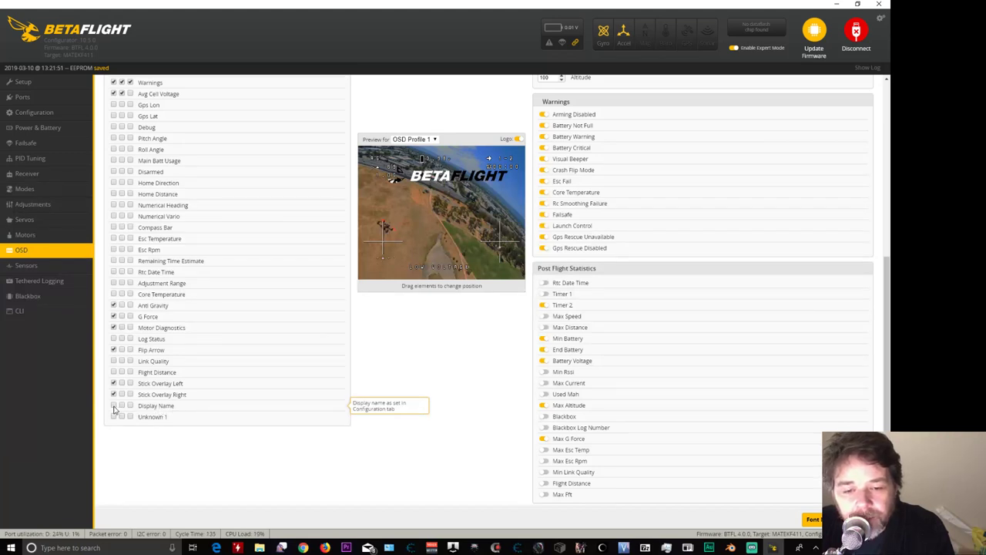
{"action": "scroll", "coordinate": [404, 339], "scroll_direction": "up", "scroll_amount": 3}
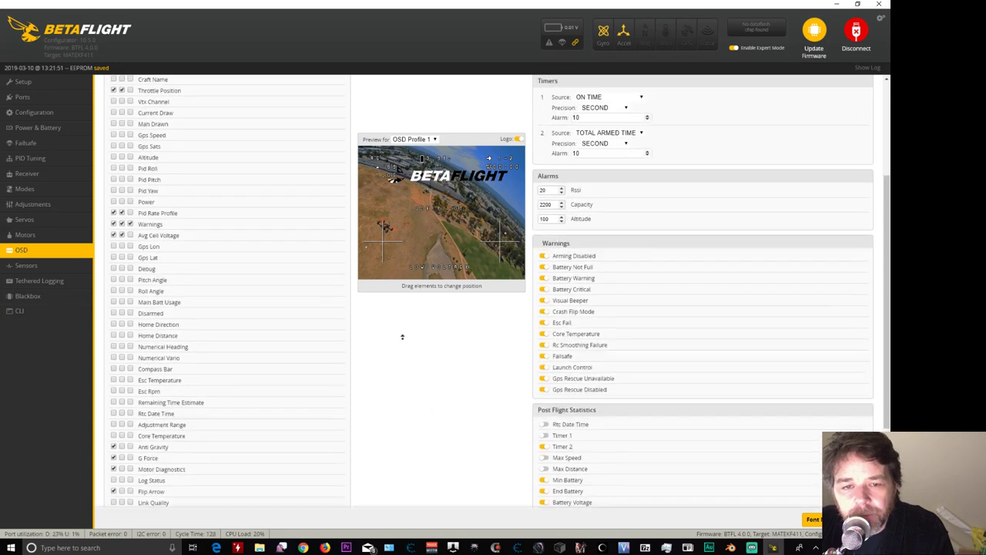
{"action": "scroll", "coordinate": [249, 295], "scroll_direction": "up", "scroll_amount": 2}
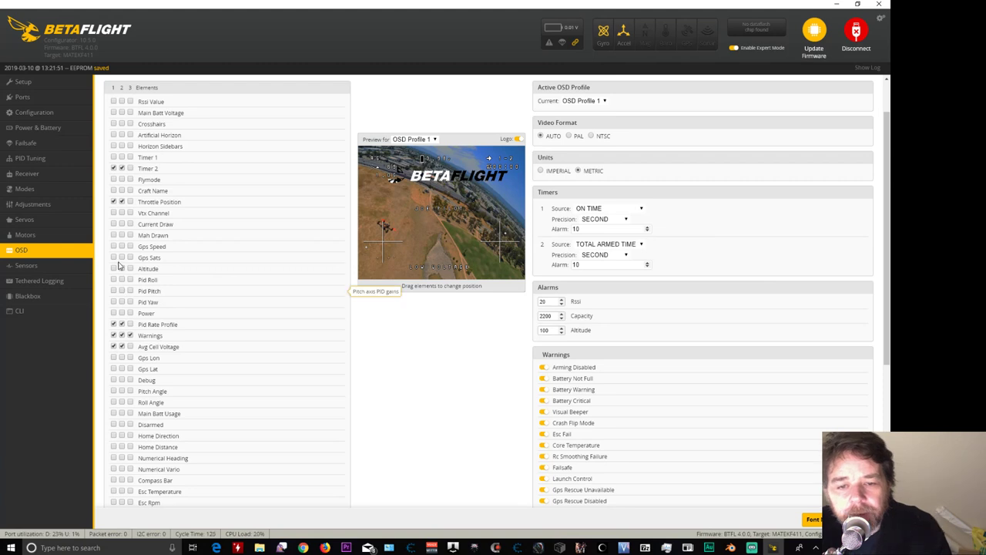
{"action": "mouse_move", "coordinate": [119, 262]}
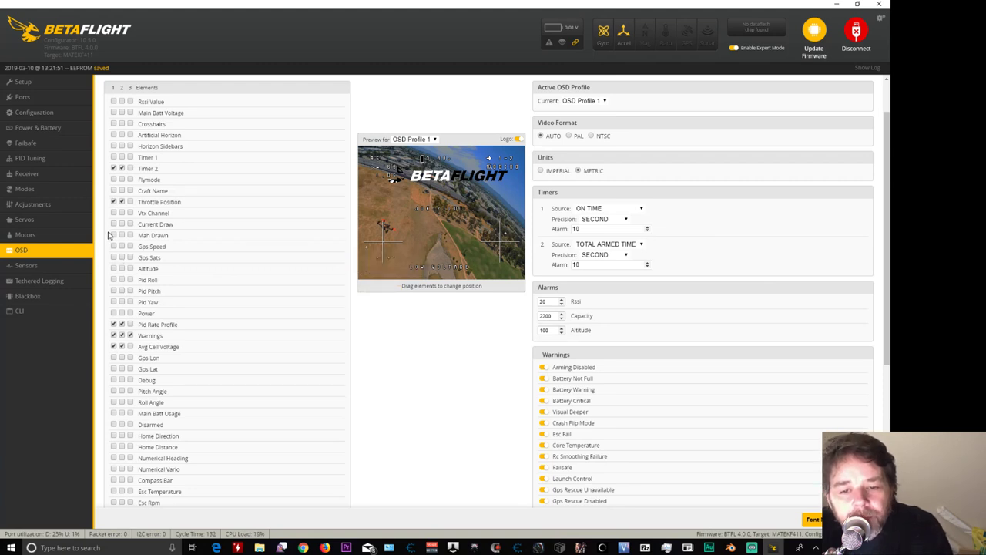
{"action": "scroll", "coordinate": [410, 412], "scroll_direction": "down", "scroll_amount": 1}
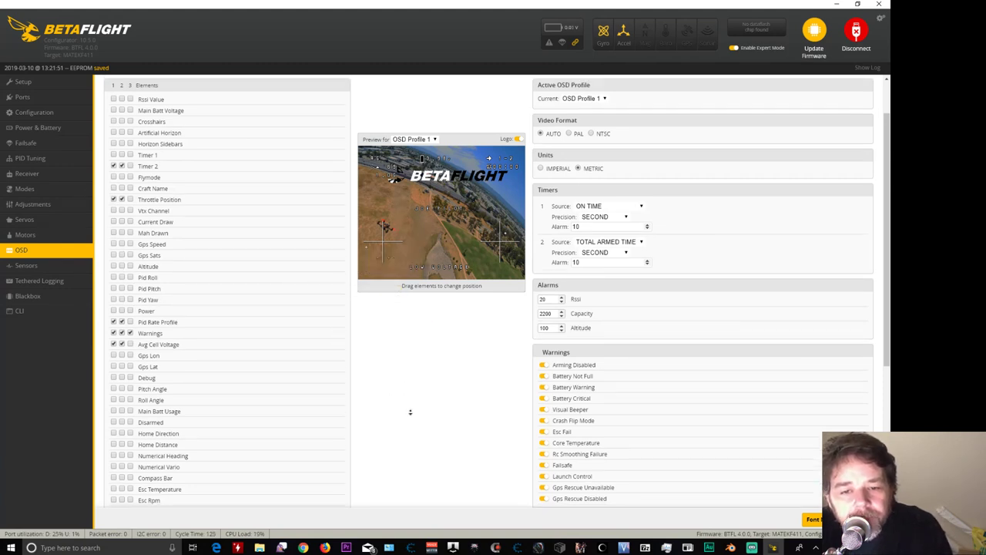
{"action": "scroll", "coordinate": [410, 414], "scroll_direction": "down", "scroll_amount": 1}
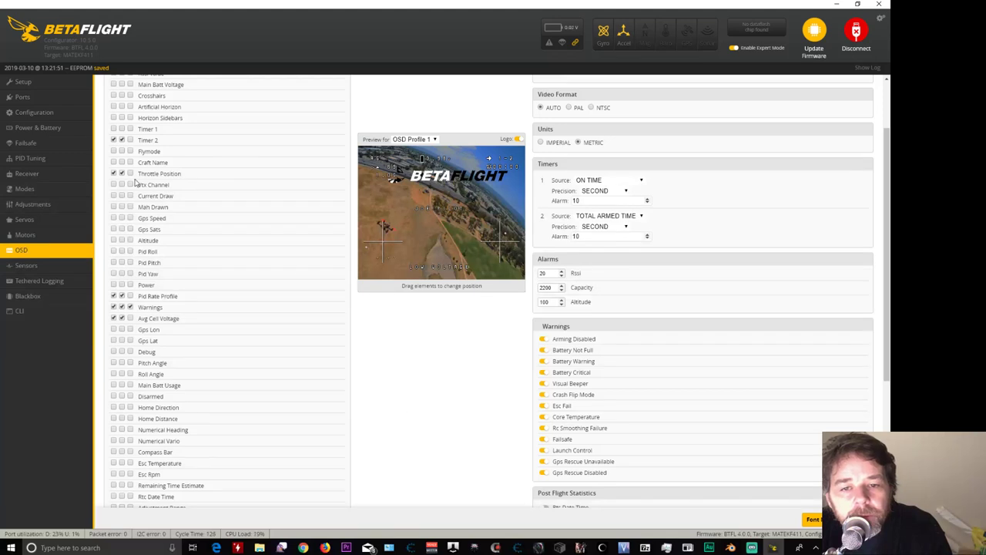
{"action": "left_click", "coordinate": [115, 163]}
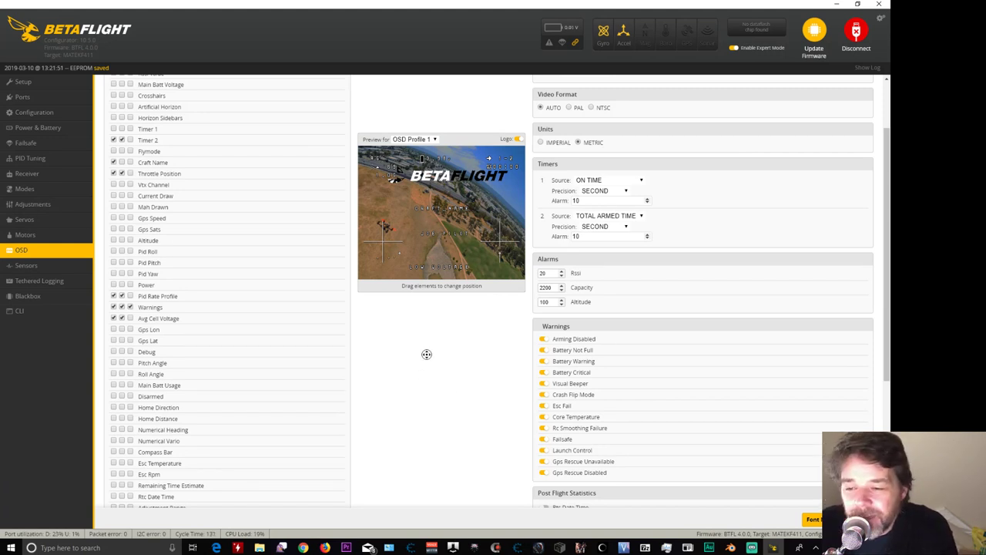
- Enable Max Fft in the post-flight statistics and save the OSD settings
{"action": "scroll", "coordinate": [420, 390], "scroll_direction": "down", "scroll_amount": 1}
{"action": "scroll", "coordinate": [420, 391], "scroll_direction": "down", "scroll_amount": 2}
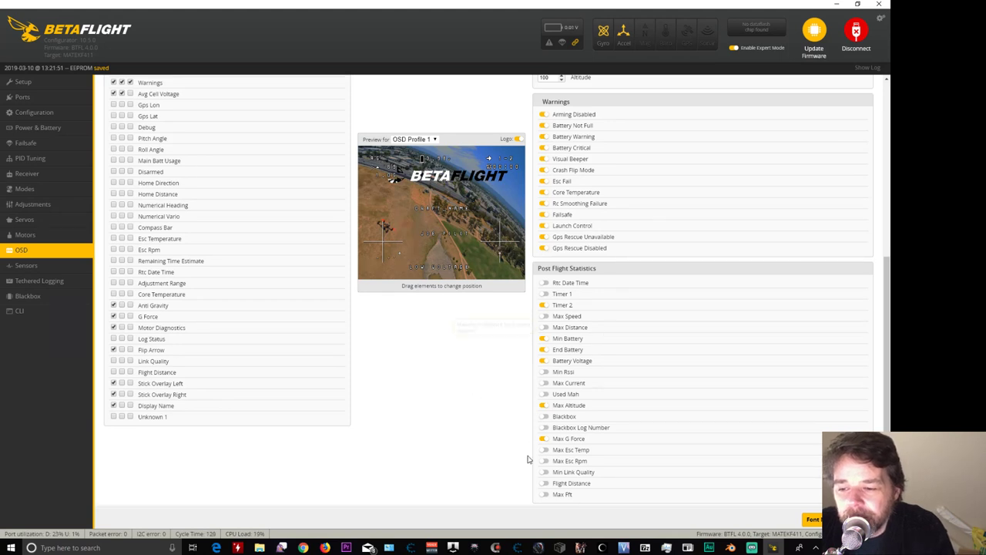
{"action": "left_click", "coordinate": [544, 494]}
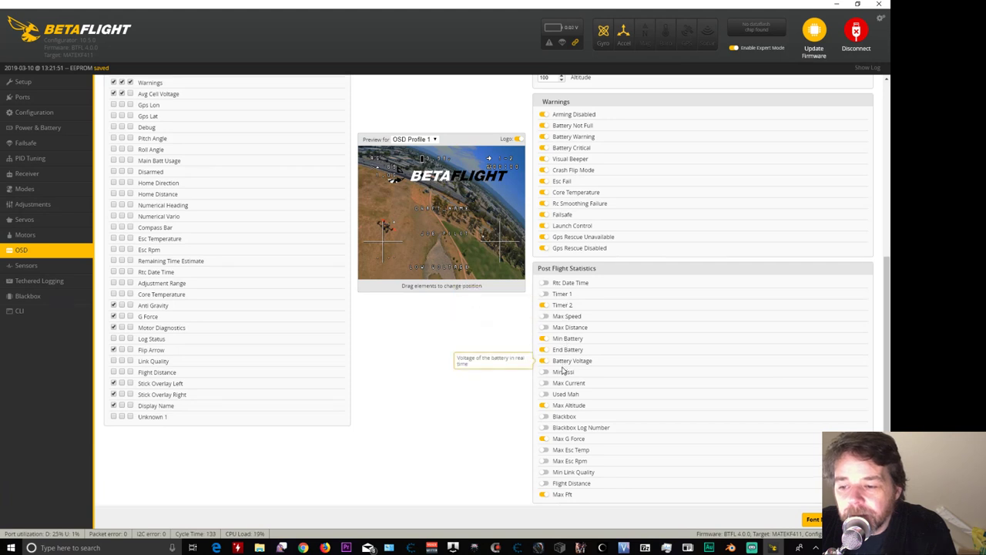
{"action": "left_click", "coordinate": [855, 520]}
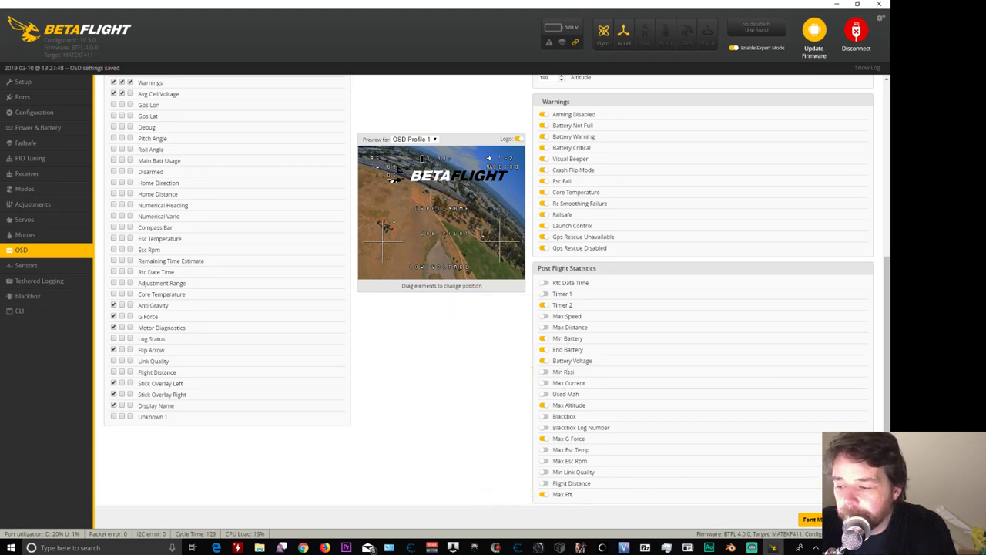
- Set the craft name to Sully in the personalization settings of the configuration
{"action": "left_click", "coordinate": [34, 116]}
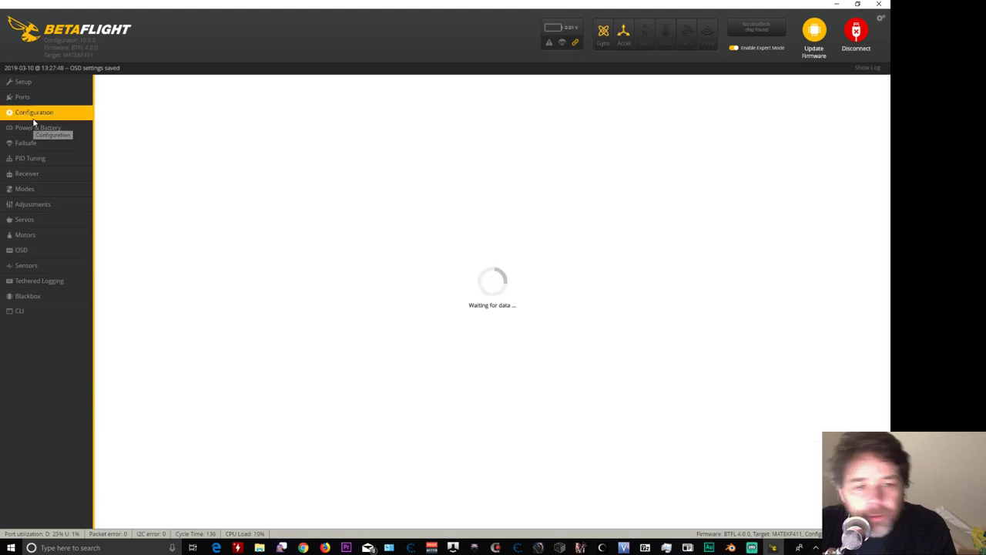
{"action": "scroll", "coordinate": [435, 246], "scroll_direction": "down", "scroll_amount": 3}
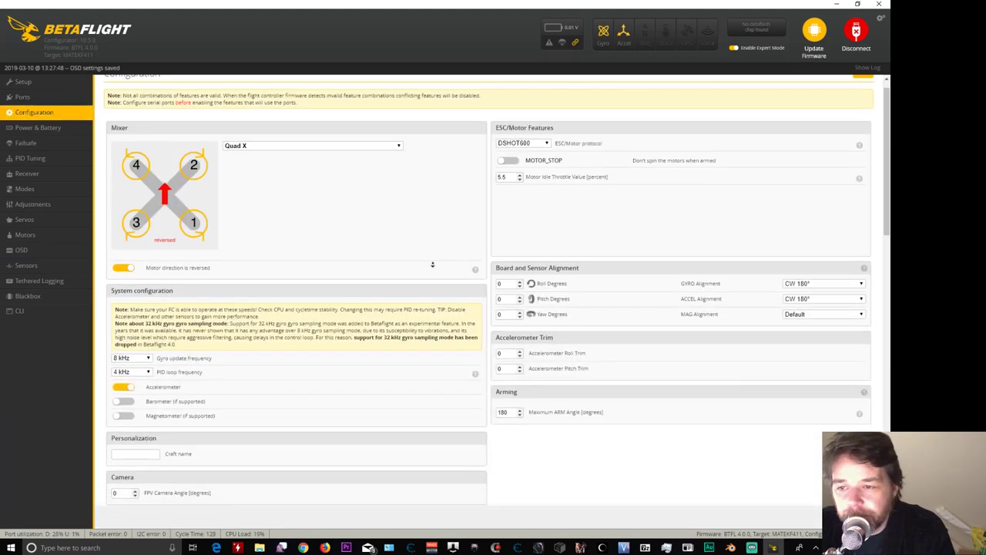
{"action": "scroll", "coordinate": [430, 277], "scroll_direction": "down", "scroll_amount": 1}
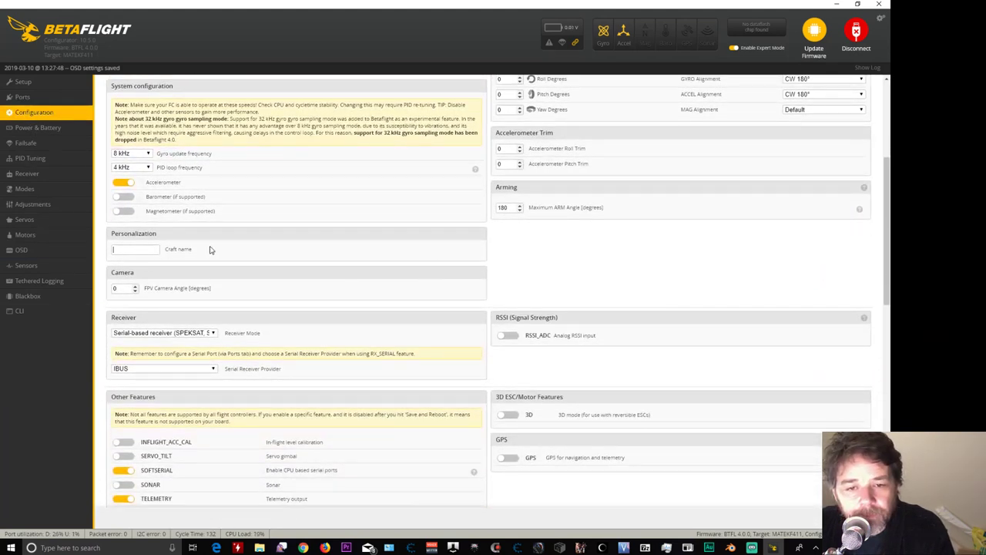
{"action": "type", "text": "S"}
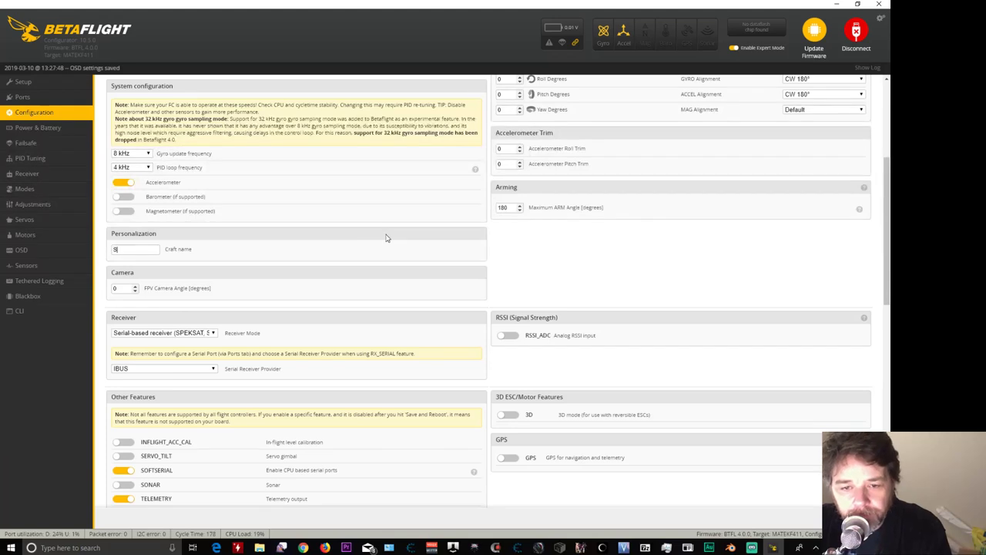
{"action": "type", "text": "ully"}
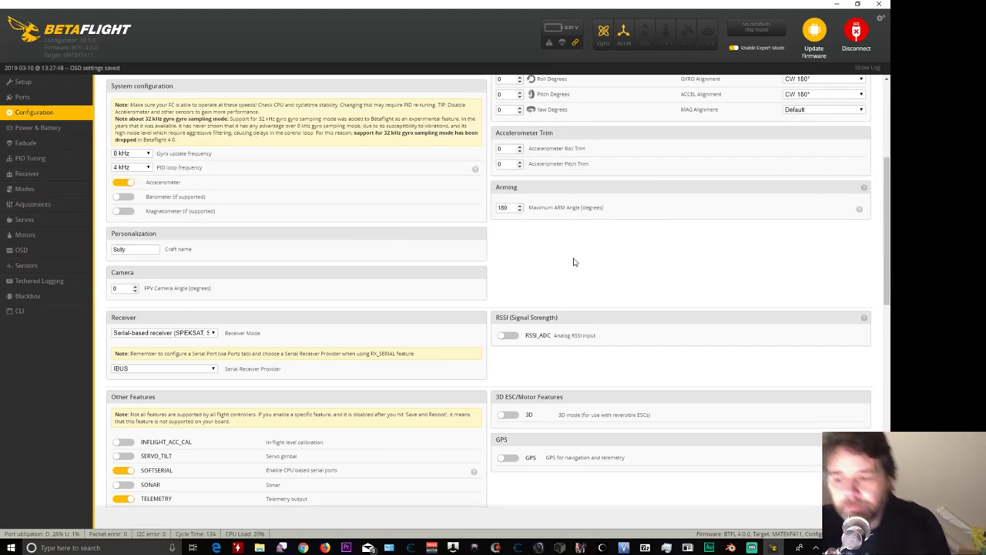
- Look through the remaining configuration settings, save and reboot the flight controller, and reconnect to it
{"action": "scroll", "coordinate": [574, 266], "scroll_direction": "down", "scroll_amount": 1}
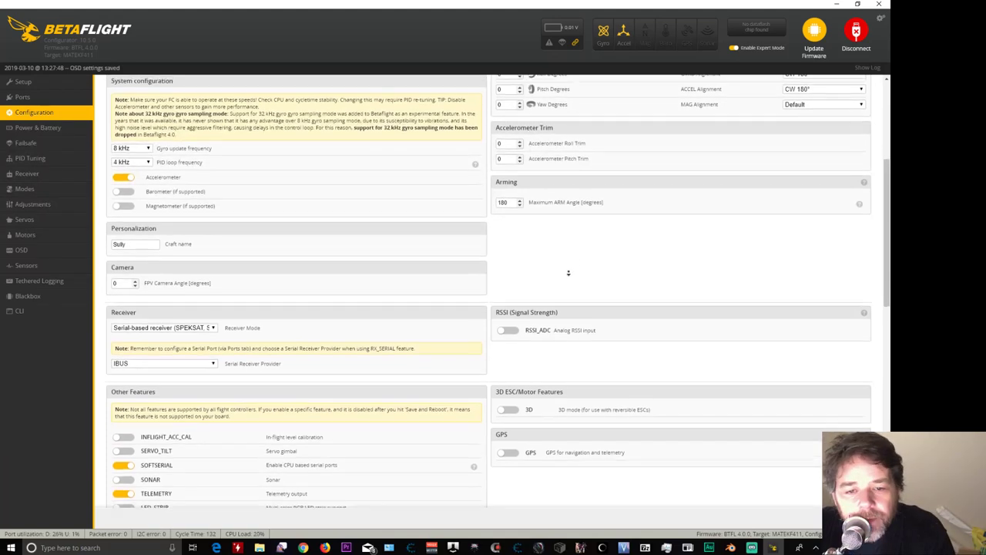
{"action": "scroll", "coordinate": [570, 370], "scroll_direction": "down", "scroll_amount": 12}
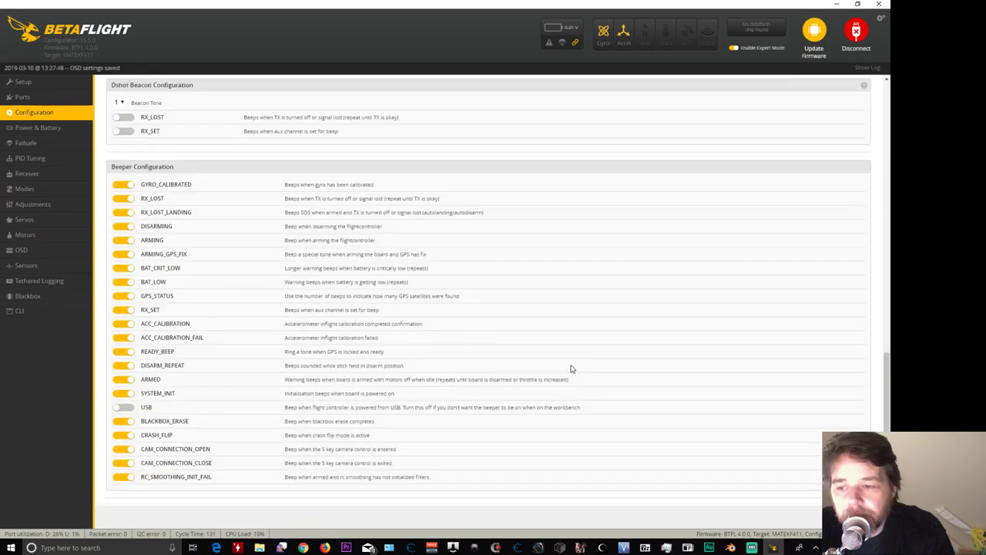
{"action": "scroll", "coordinate": [570, 291], "scroll_direction": "up", "scroll_amount": 10}
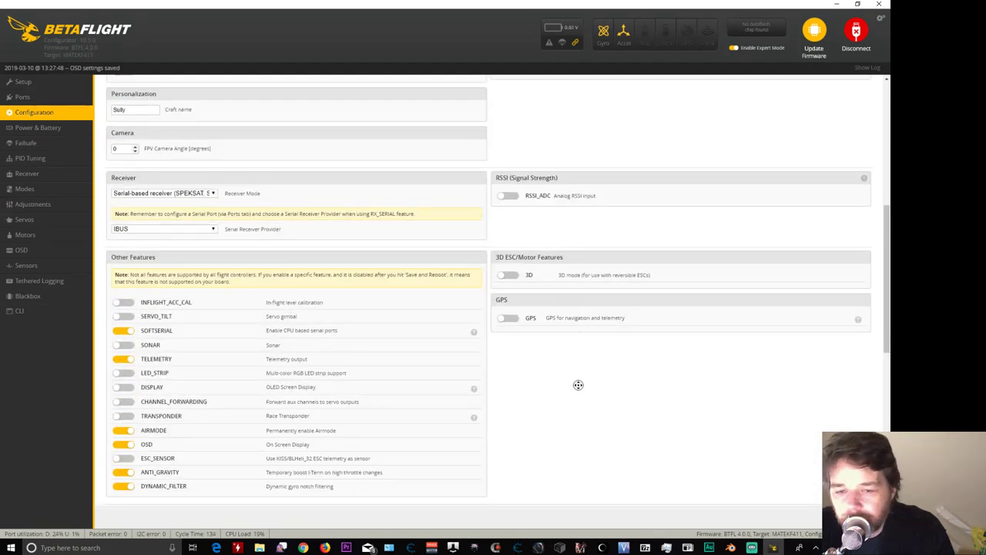
{"action": "scroll", "coordinate": [577, 378], "scroll_direction": "up", "scroll_amount": 2}
{"action": "scroll", "coordinate": [579, 373], "scroll_direction": "up", "scroll_amount": 5}
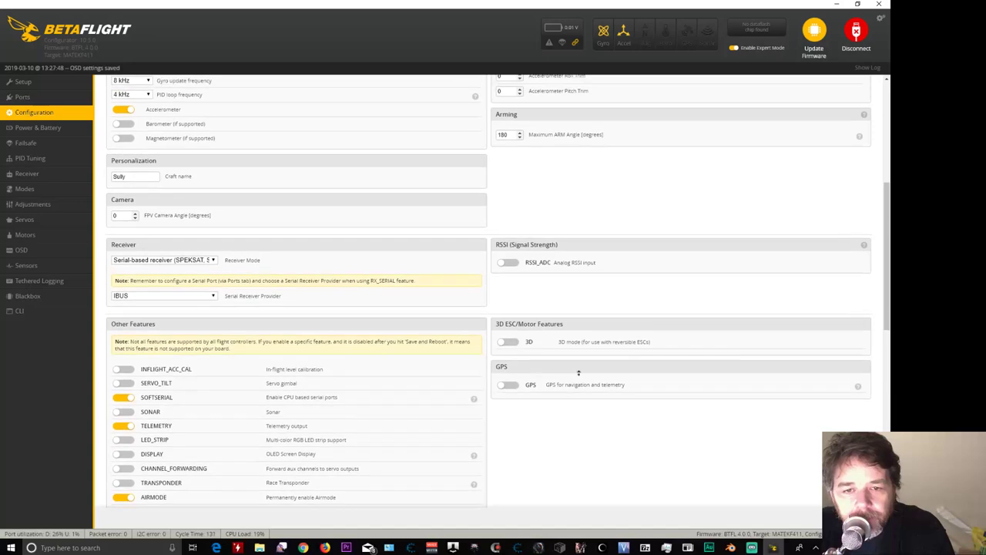
{"action": "scroll", "coordinate": [579, 362], "scroll_direction": "up", "scroll_amount": 10}
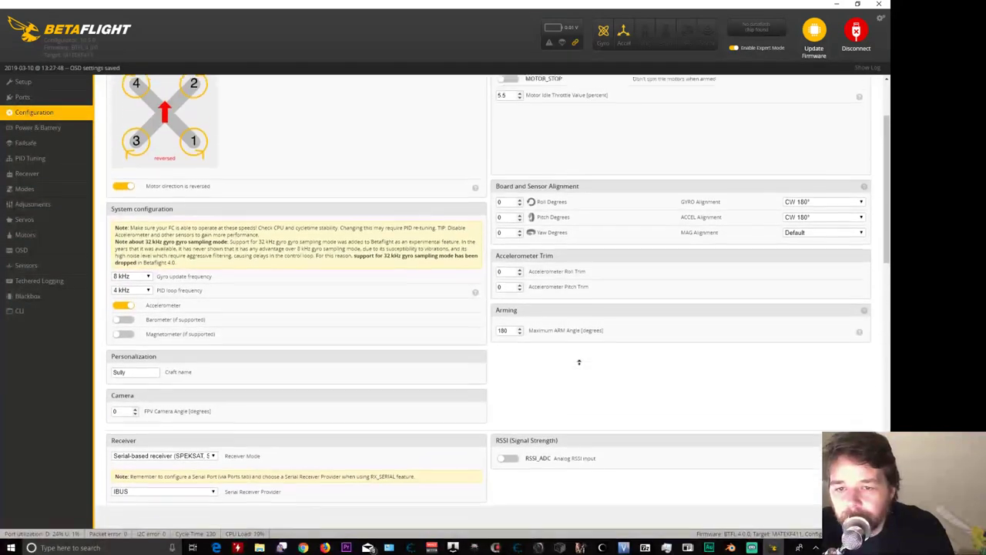
{"action": "scroll", "coordinate": [598, 231], "scroll_direction": "up", "scroll_amount": 1}
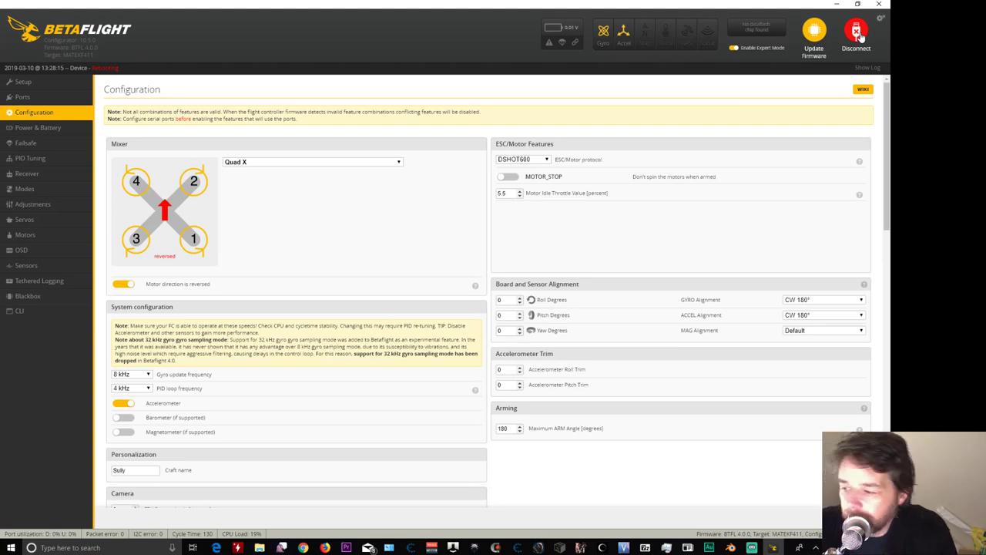
{"action": "left_click", "coordinate": [859, 34]}
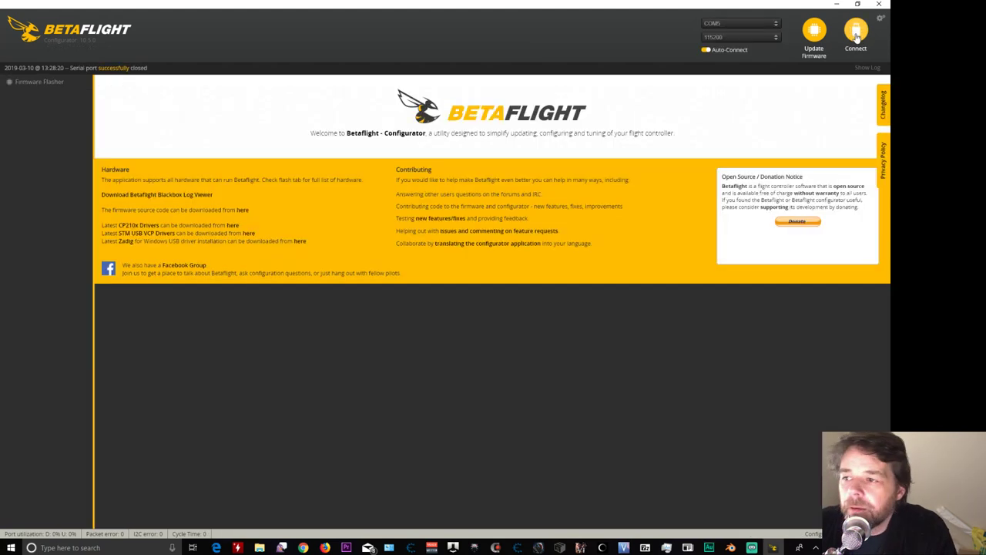
{"action": "left_click", "coordinate": [857, 34]}
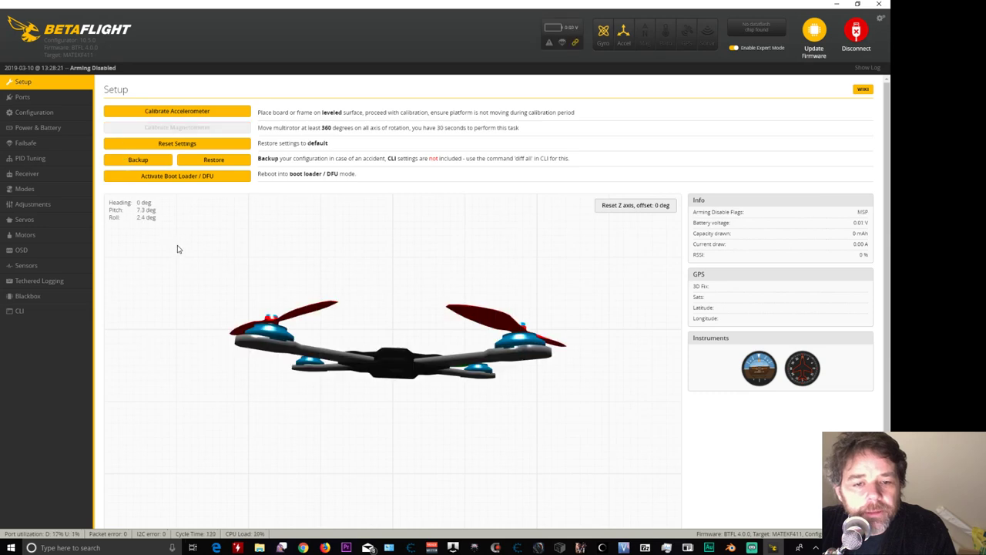
- Check the saved craft name in the configuration and reopen the OSD settings
{"action": "left_click", "coordinate": [31, 112]}
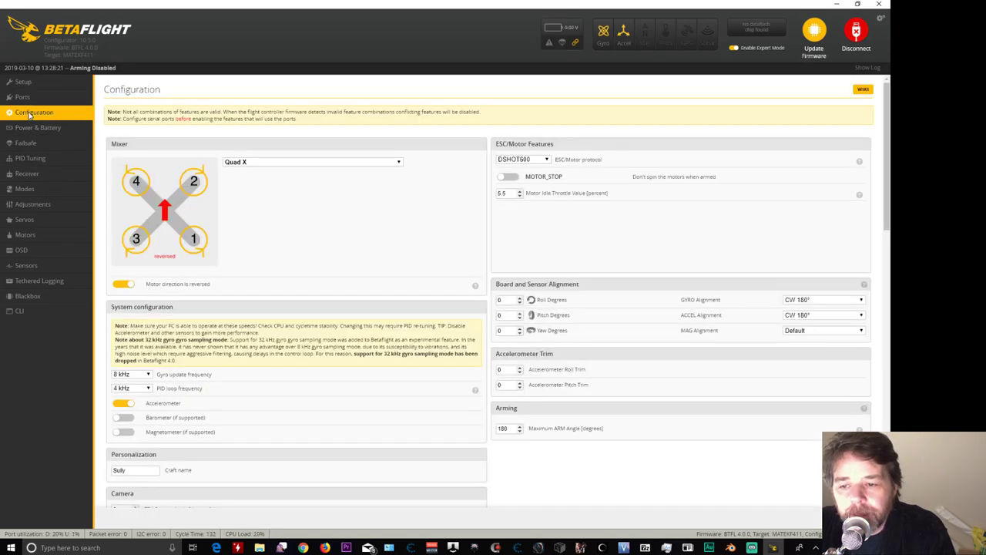
{"action": "scroll", "coordinate": [421, 236], "scroll_direction": "down", "scroll_amount": 5}
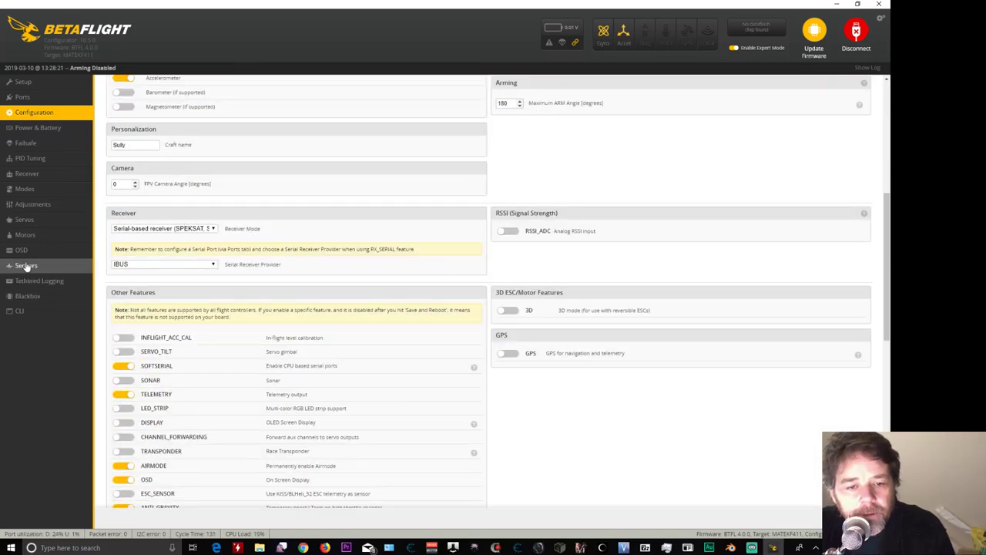
{"action": "left_click", "coordinate": [26, 235]}
{"action": "left_click", "coordinate": [27, 249]}
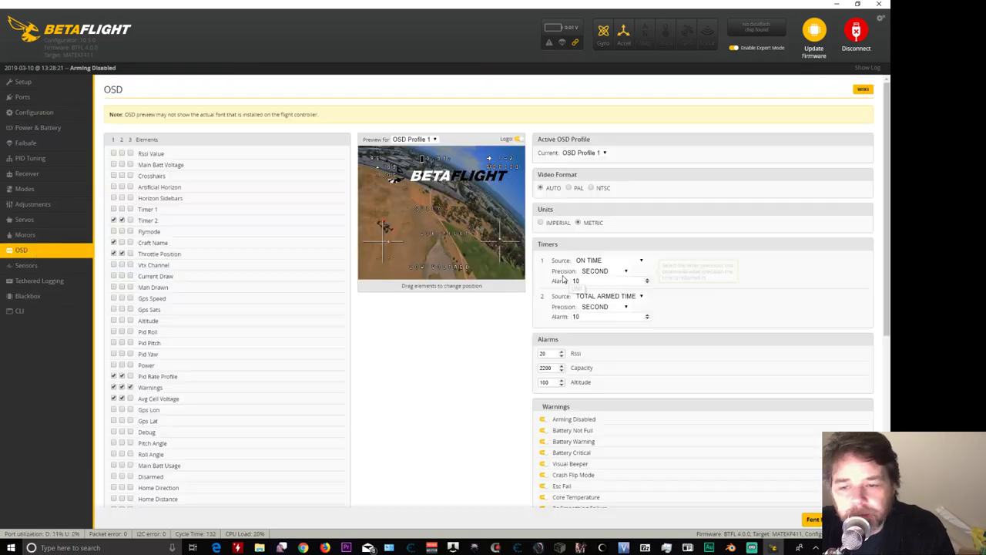
- Switch to Firefox to view the Banggood search results for "gnb 650" batteries, and return to Betaflight Configurator
{"action": "scroll", "coordinate": [424, 370], "scroll_direction": "down", "scroll_amount": 1}
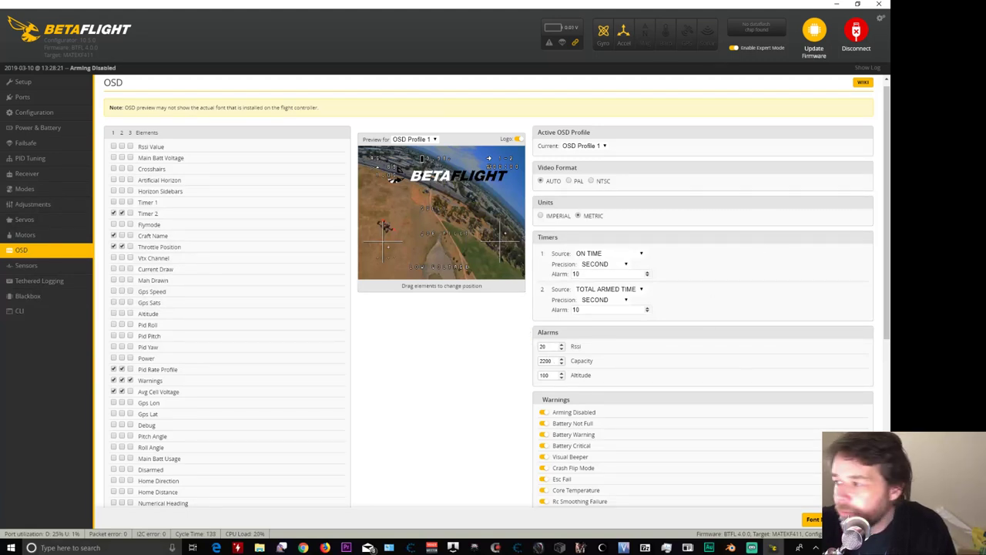
{"action": "key", "text": "alt+Tab"}
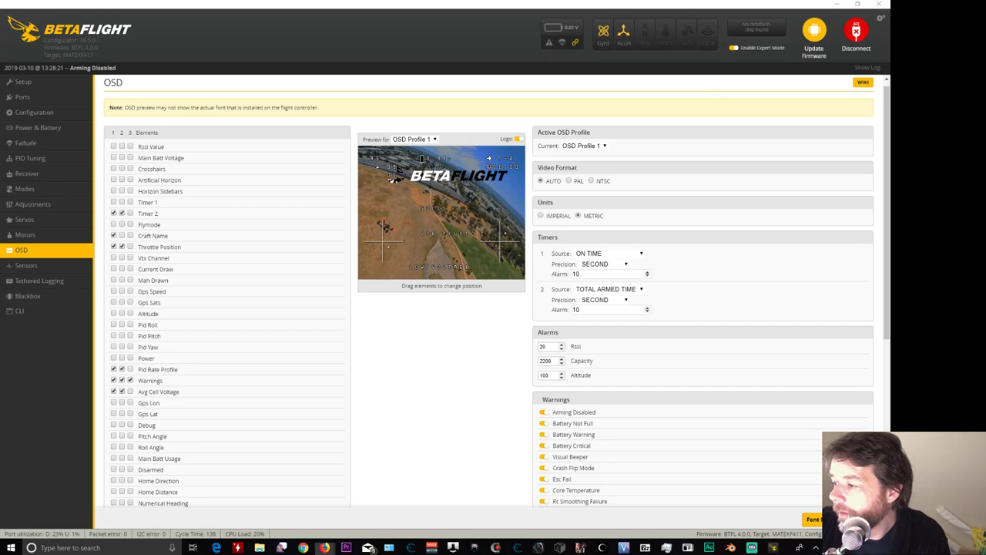
{"action": "key", "text": "alt+Tab"}
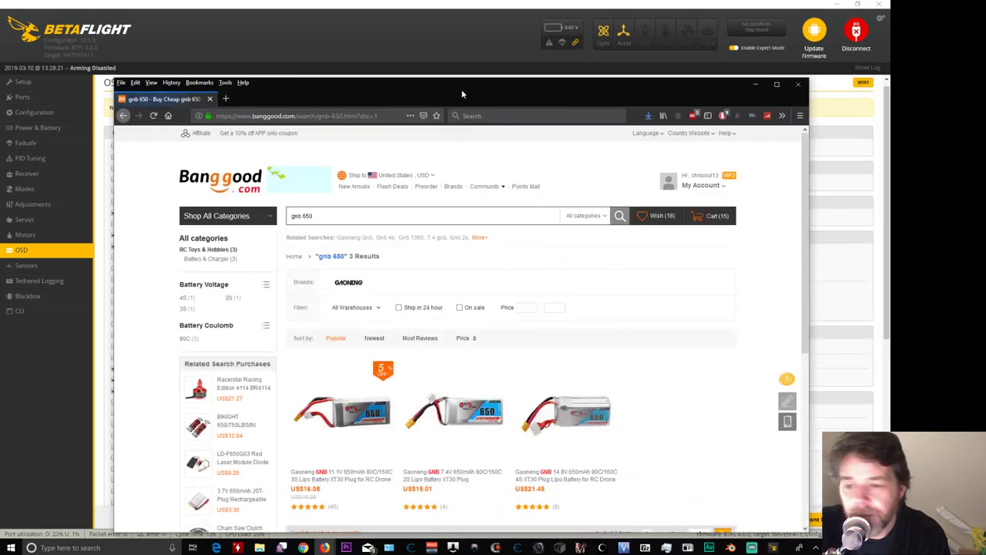
{"action": "double_click", "coordinate": [468, 90]}
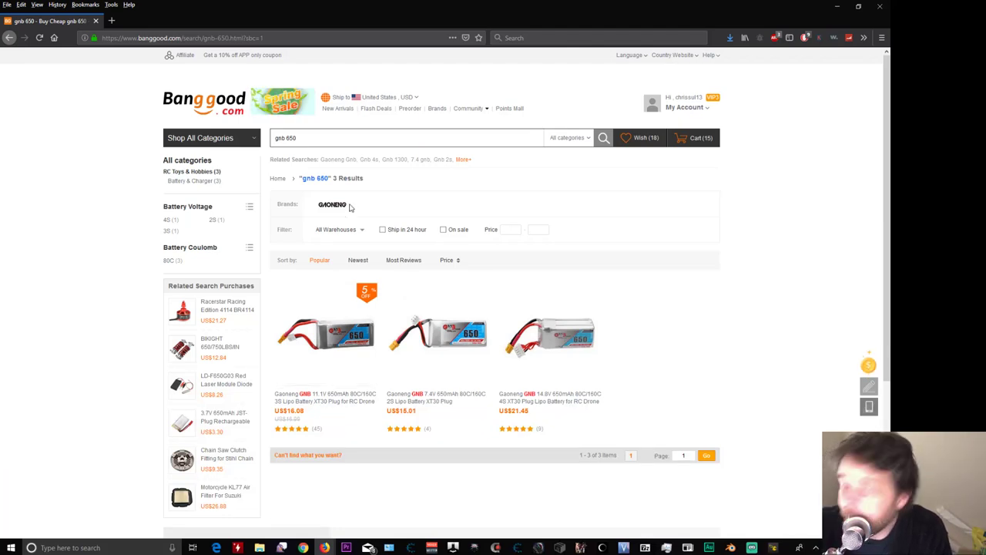
{"action": "left_click_drag", "start_coordinate": [540, 11], "coordinate": [872, 71]}
{"action": "key", "text": "alt+Tab"}
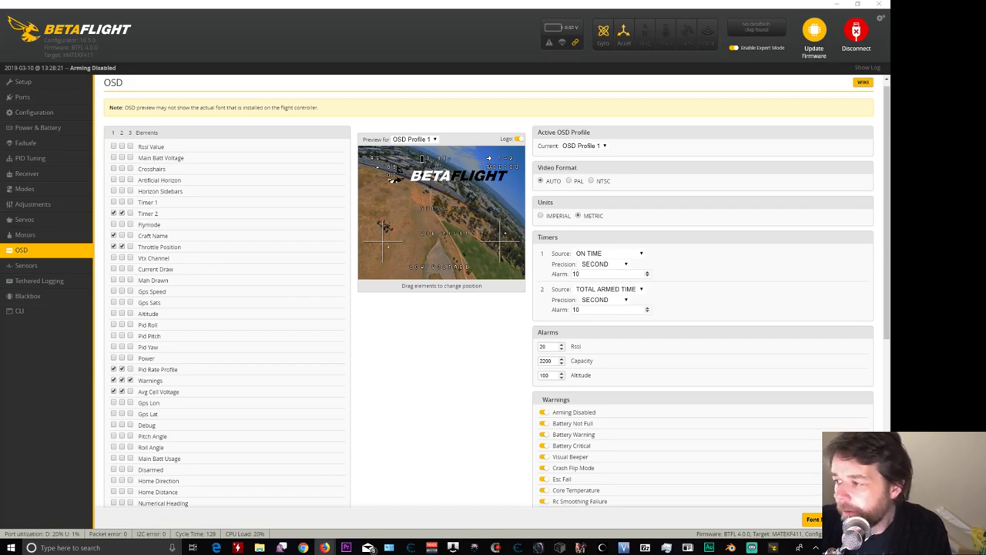
- Search the RaceDayQuads store in Firefox for "tattu" batteries, and put the browser away
{"action": "left_click_drag", "start_coordinate": [890, 65], "coordinate": [474, 51]}
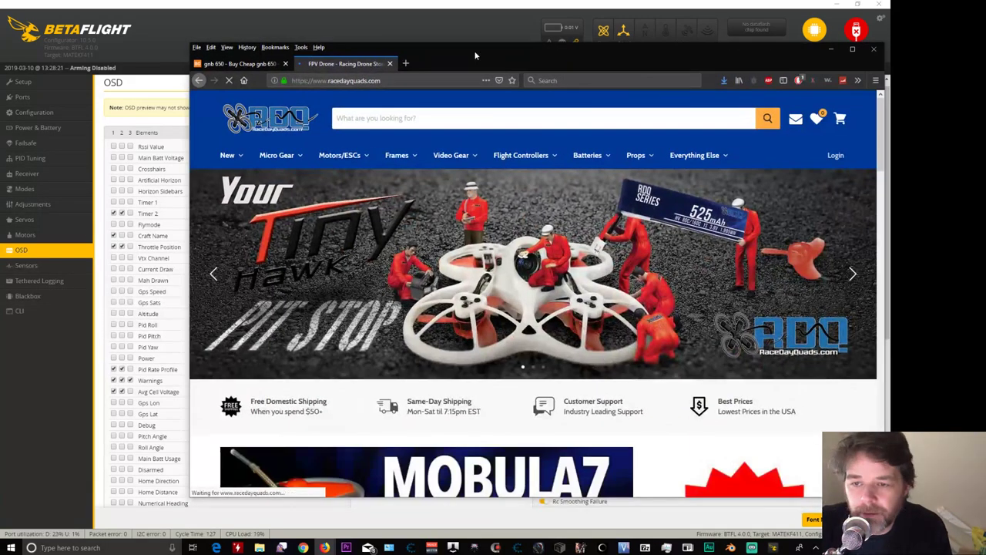
{"action": "double_click", "coordinate": [474, 50]}
{"action": "left_click", "coordinate": [384, 76]}
{"action": "type", "text": "tar"}
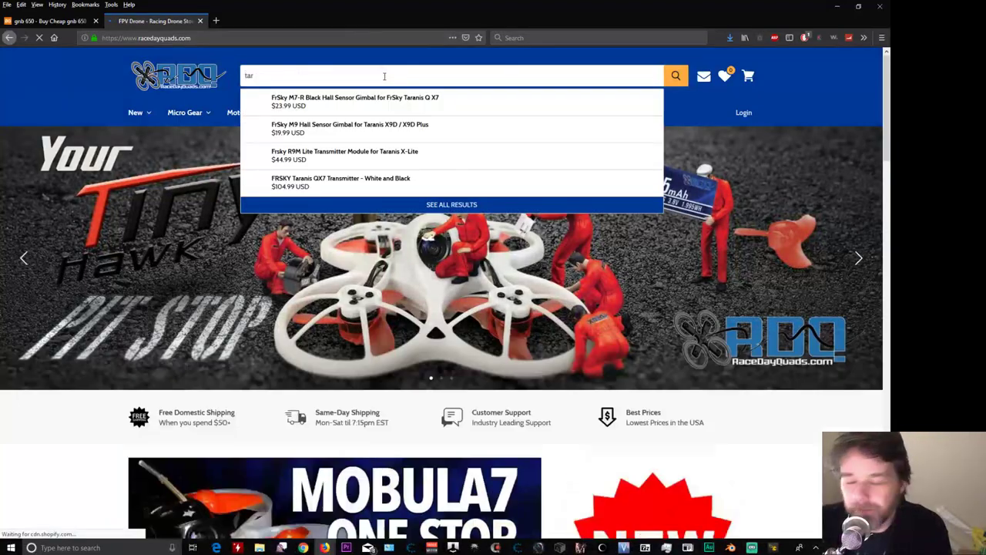
{"action": "key", "text": "BackSpace"}
{"action": "type", "text": "ttu"}
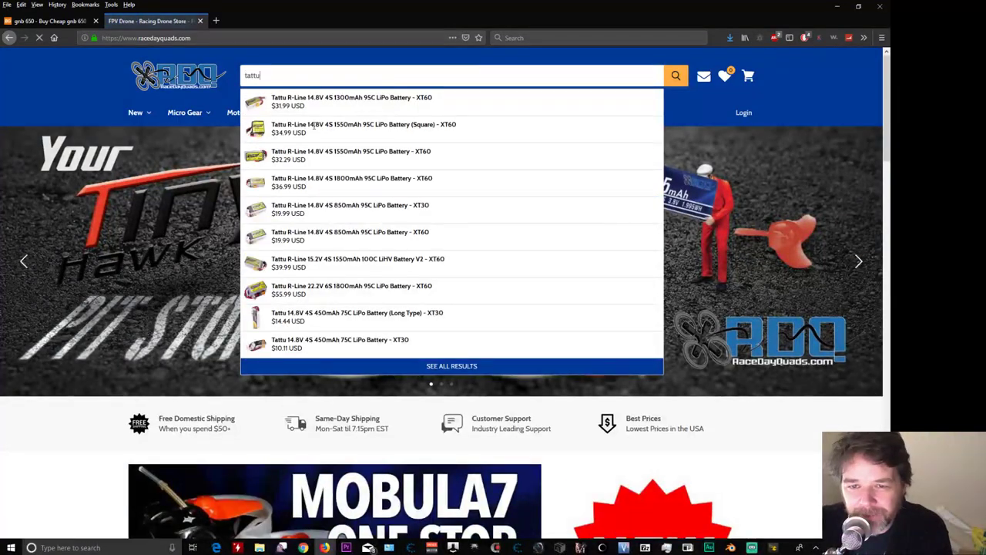
{"action": "key", "text": "super+Down"}
{"action": "key", "text": "super+Down"}
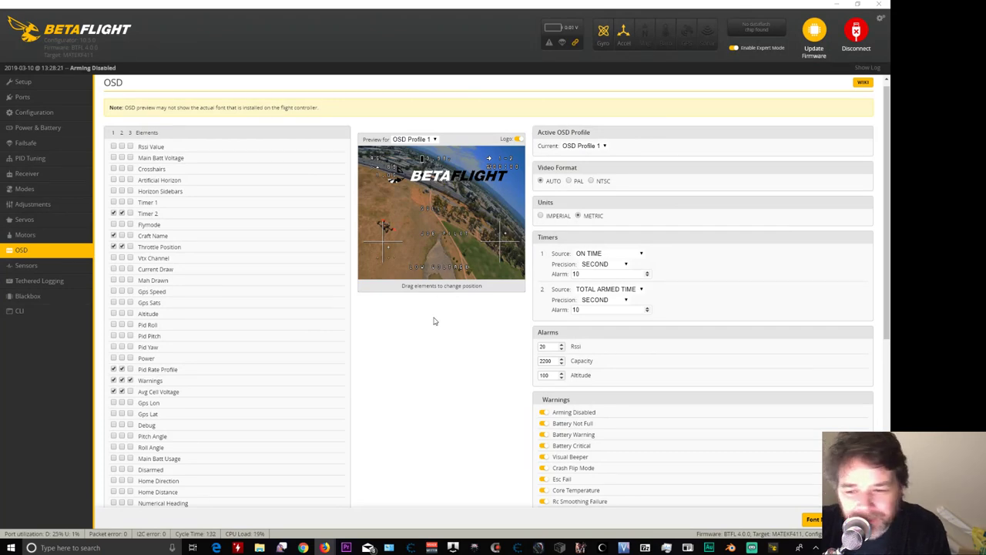
- Review the OSD warnings and post flight statistics, and save the OSD settings
{"action": "scroll", "coordinate": [436, 331], "scroll_direction": "down", "scroll_amount": 4}
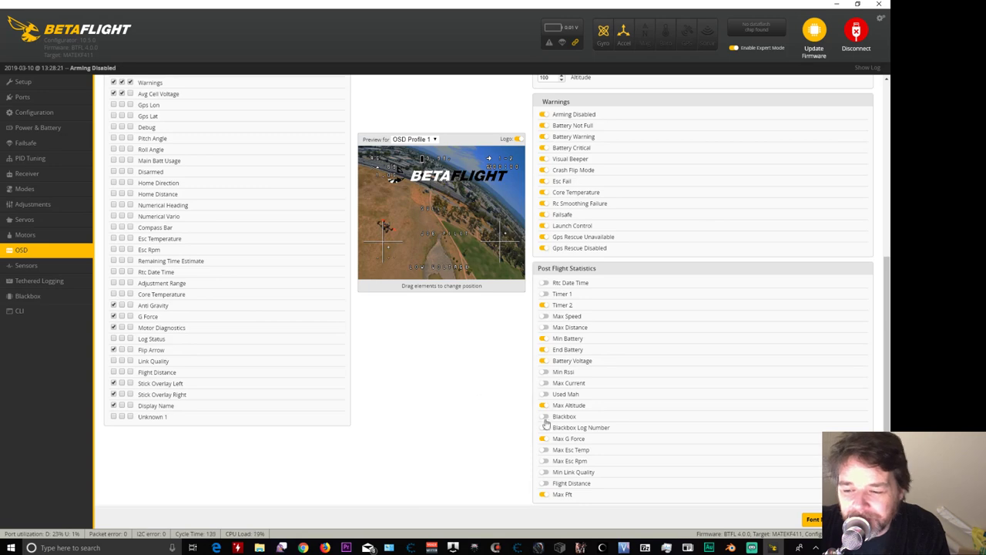
{"action": "left_click", "coordinate": [856, 519]}
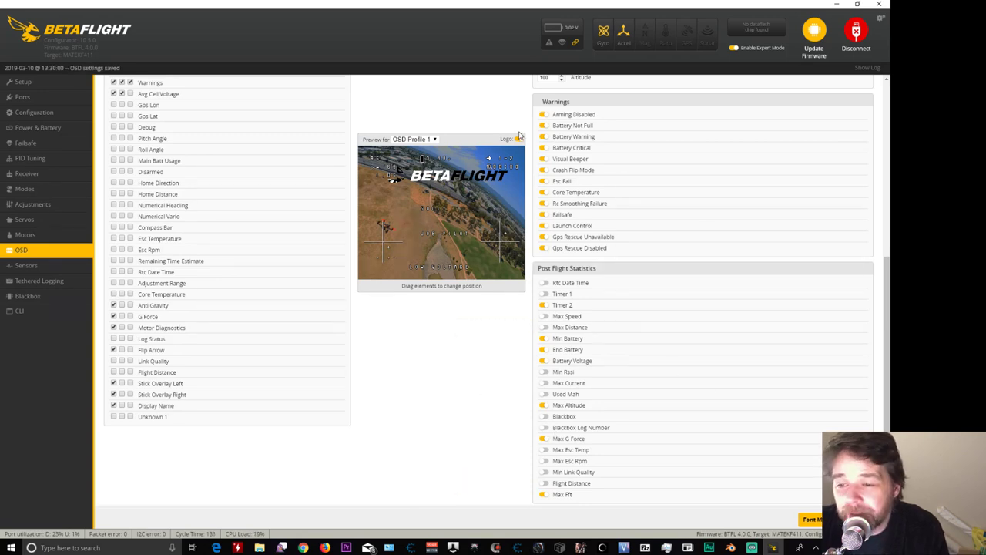
- Preview the OSD layouts of OSD Profile 2 and OSD Profile 3
{"action": "left_click", "coordinate": [433, 139]}
{"action": "left_click", "coordinate": [428, 156]}
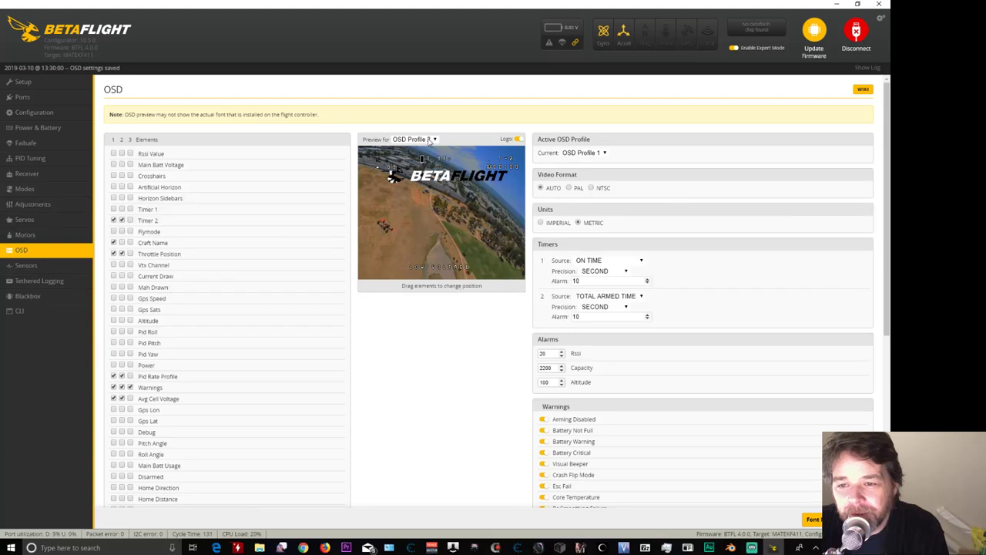
{"action": "left_click", "coordinate": [433, 139]}
{"action": "left_click", "coordinate": [425, 163]}
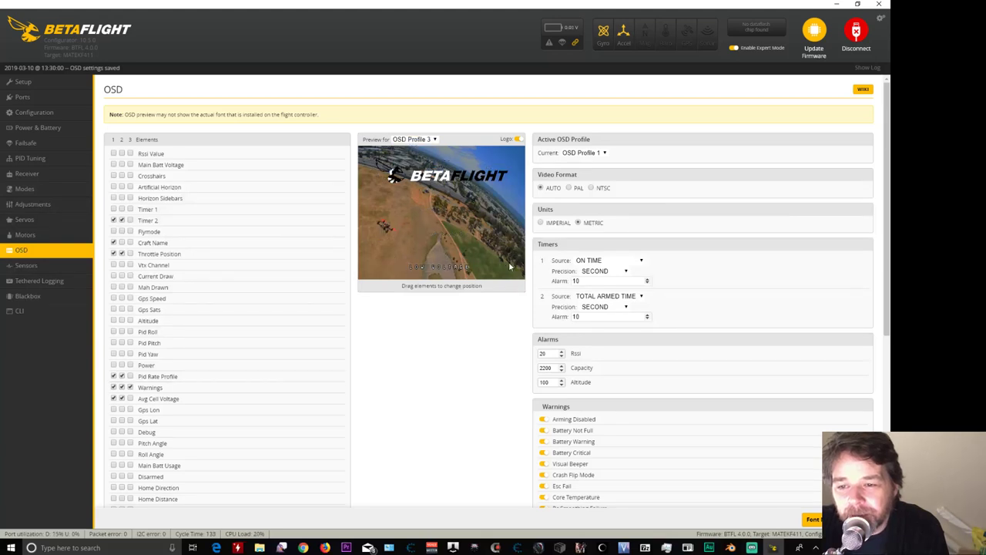
{"action": "scroll", "coordinate": [427, 380], "scroll_direction": "down", "scroll_amount": 1}
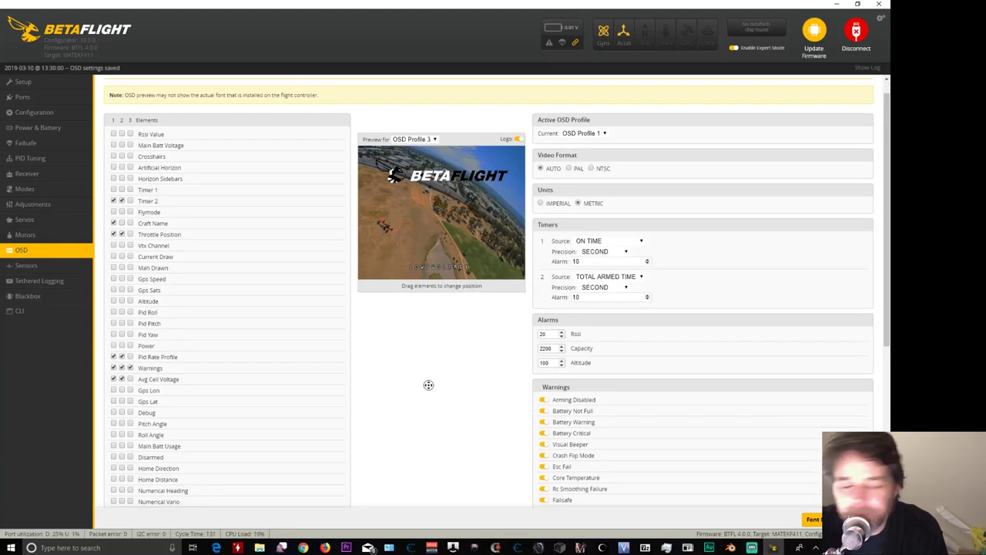
{"action": "scroll", "coordinate": [429, 385], "scroll_direction": "up", "scroll_amount": 1}
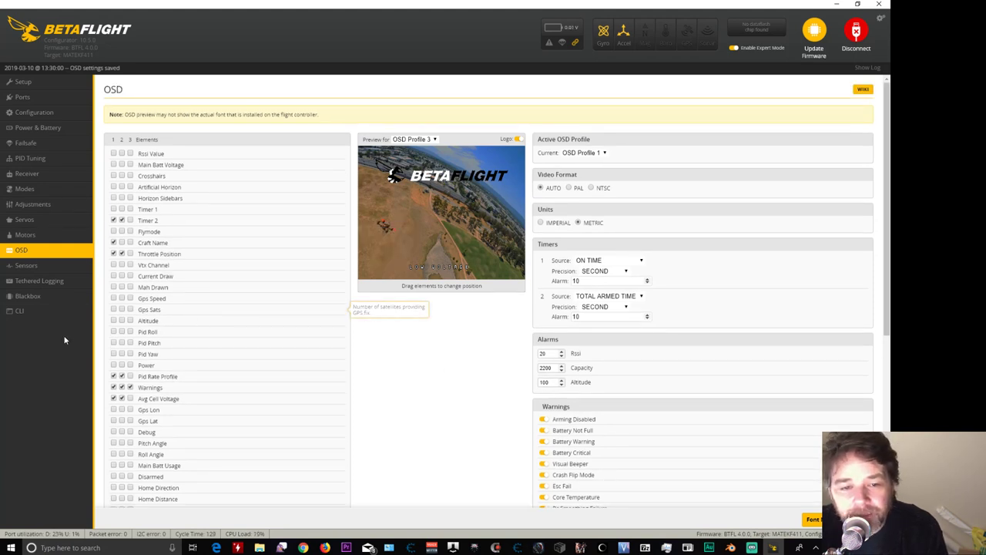
- Open the CLI and run the get command to list all flight controller parameters
{"action": "left_click", "coordinate": [37, 312]}
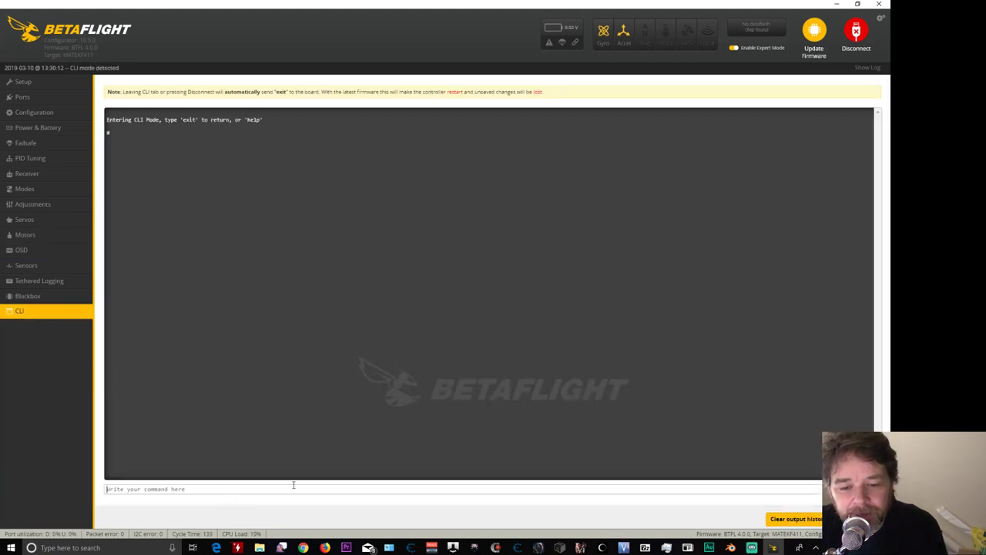
{"action": "type", "text": "get"}
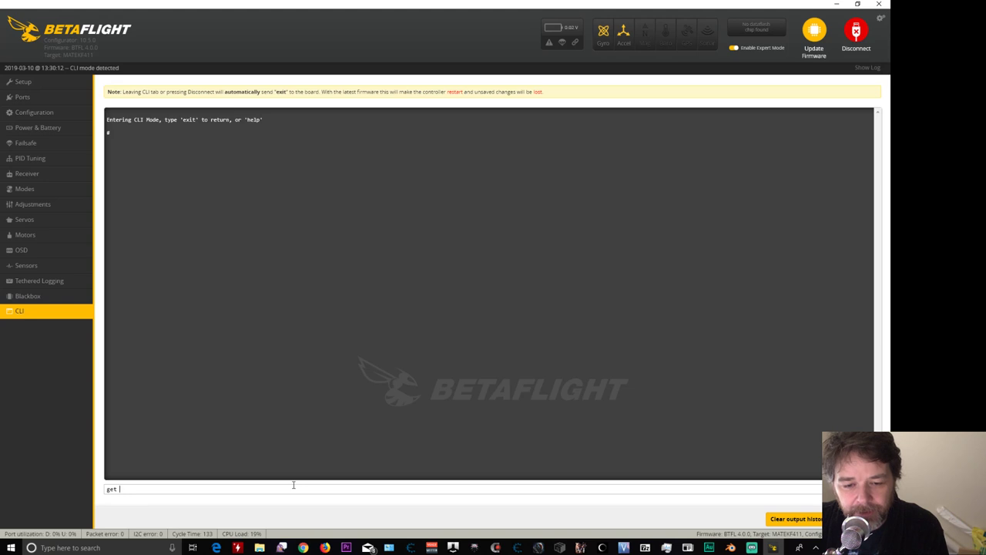
{"action": "key", "text": "Return"}
{"action": "type", "text": "rat"}
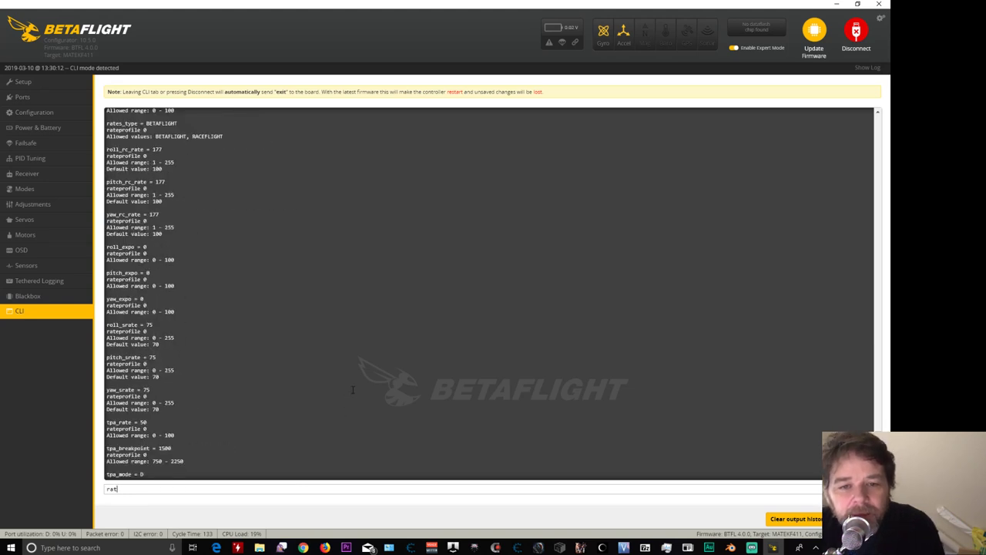
{"action": "key", "text": "Return"}
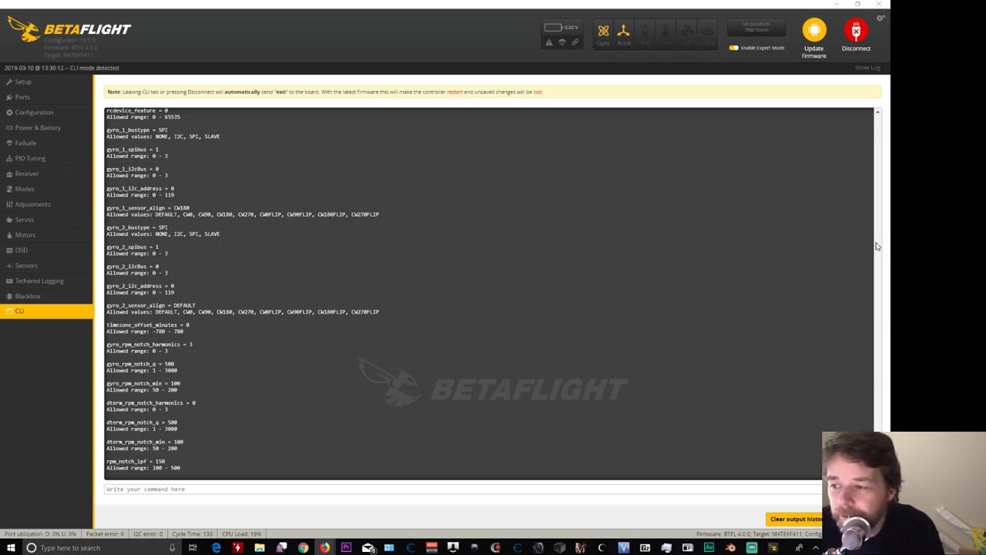
- Find the yaw_spin_recovery parameter among the gyro settings in the get output and highlight its line
{"action": "scroll", "coordinate": [878, 239], "scroll_direction": "down", "scroll_amount": 10}
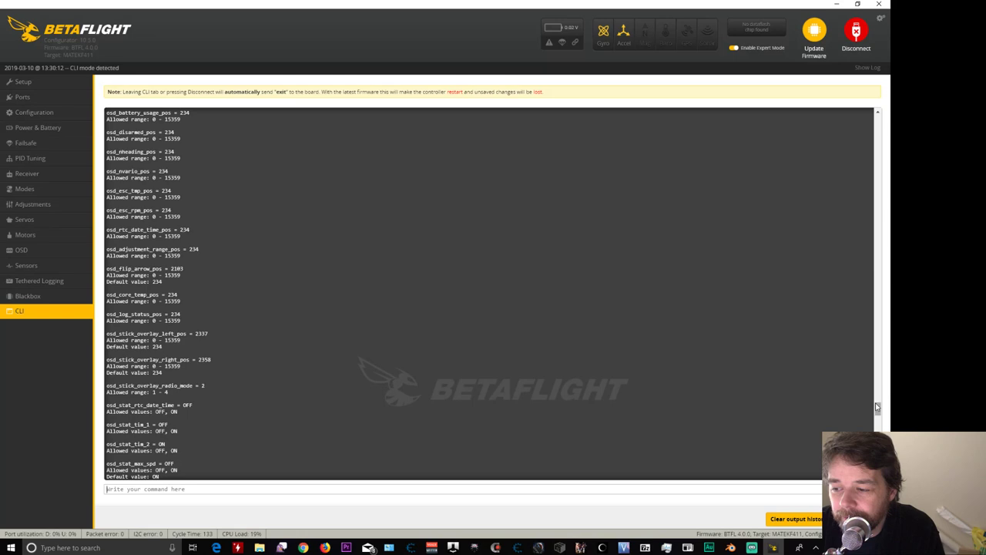
{"action": "left_click_drag", "start_coordinate": [877, 403], "coordinate": [866, 121]}
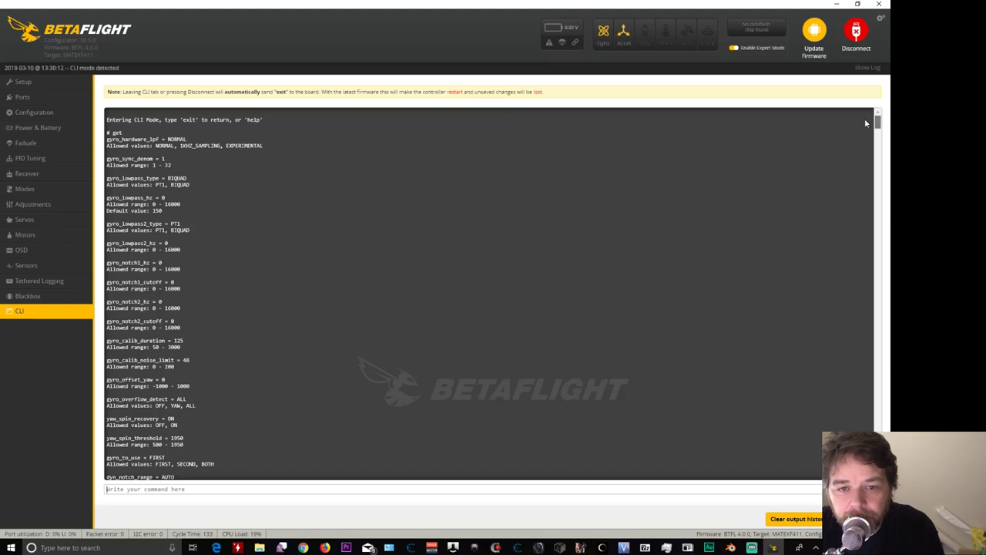
{"action": "mouse_move", "coordinate": [867, 123]}
{"action": "left_mouse_down"}
{"action": "mouse_move", "coordinate": [864, 138]}
{"action": "mouse_move", "coordinate": [863, 130]}
{"action": "left_mouse_up"}
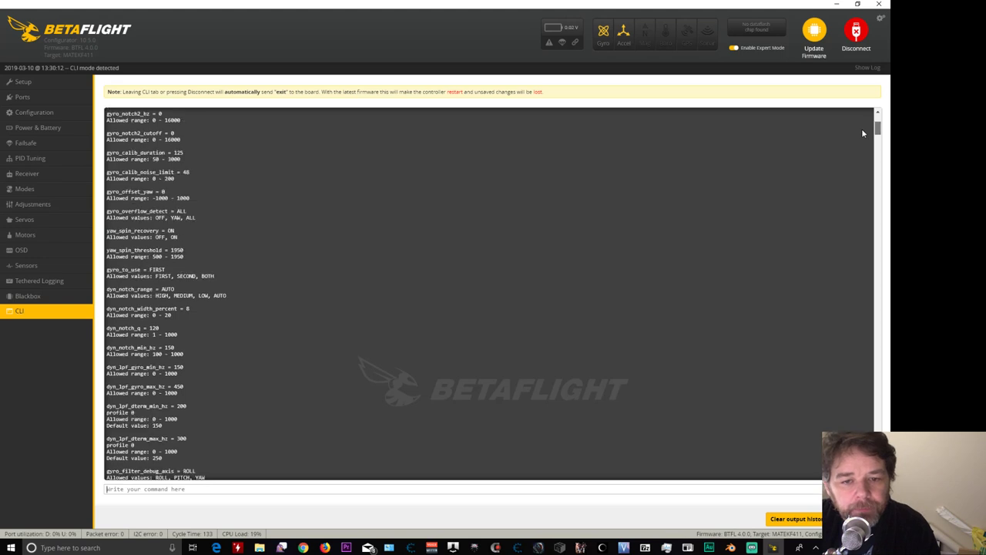
{"action": "scroll", "coordinate": [862, 131], "scroll_direction": "down", "scroll_amount": 1}
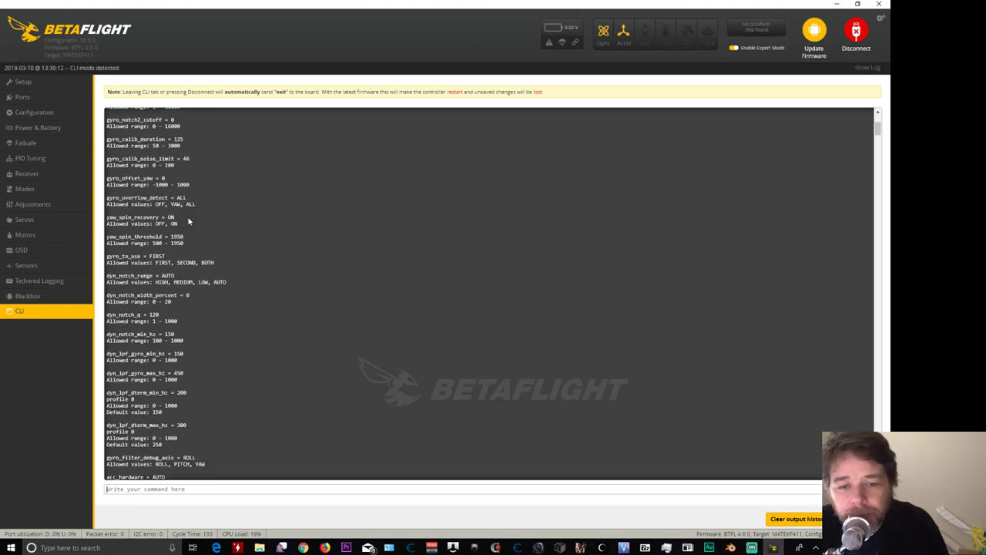
{"action": "mouse_move", "coordinate": [188, 220]}
{"action": "left_mouse_down"}
{"action": "mouse_move", "coordinate": [105, 231]}
{"action": "mouse_move", "coordinate": [109, 221]}
{"action": "mouse_move", "coordinate": [170, 218]}
{"action": "left_mouse_up"}
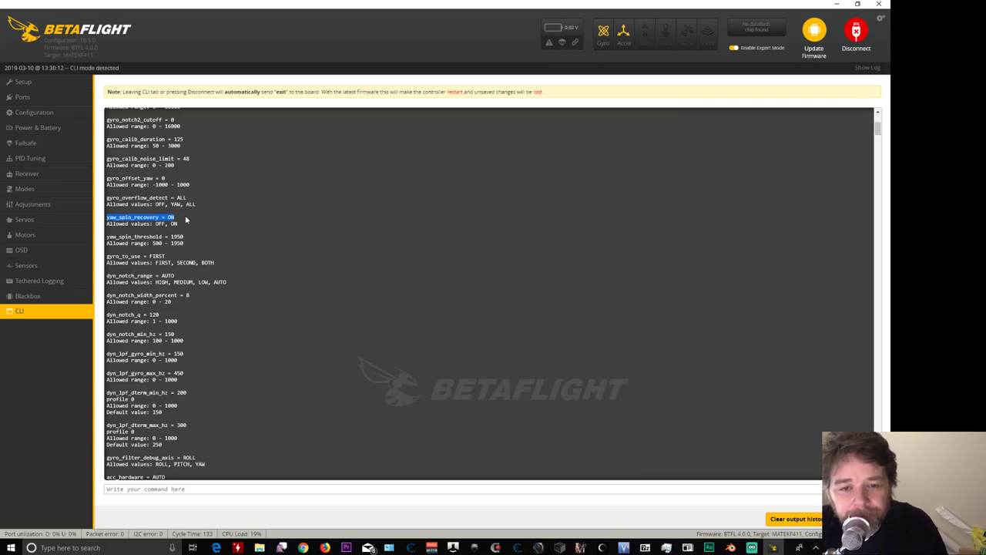
{"action": "left_click", "coordinate": [185, 219]}
{"action": "mouse_move", "coordinate": [108, 218]}
{"action": "left_mouse_down"}
{"action": "mouse_move", "coordinate": [190, 218]}
{"action": "mouse_move", "coordinate": [107, 220]}
{"action": "left_mouse_up"}
{"action": "left_click", "coordinate": [191, 219]}
{"action": "left_click", "coordinate": [209, 216]}
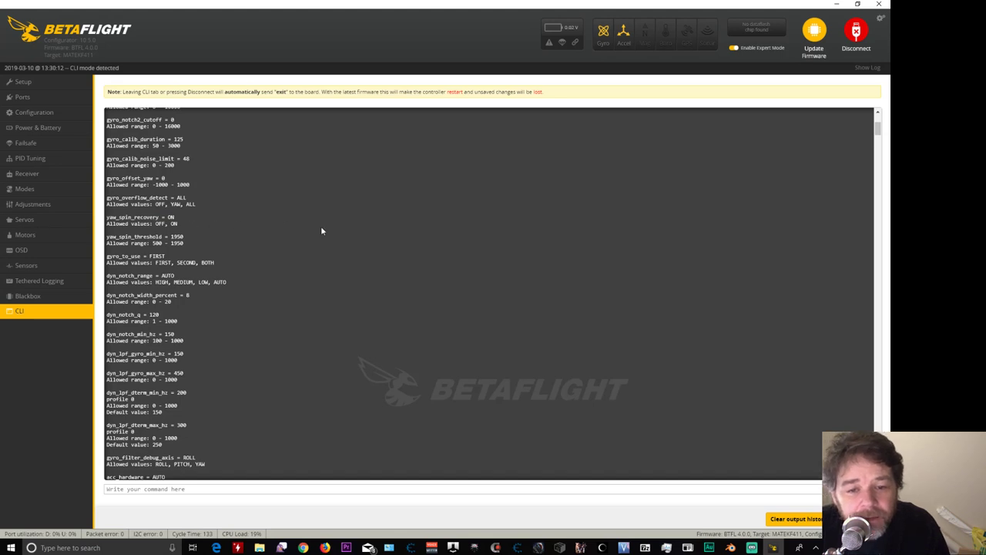
- Examine the dynamic notch, low-pass, accelerometer, RSSI, RC smoothing and beeper parameters in the get output
{"action": "scroll", "coordinate": [319, 239], "scroll_direction": "down", "scroll_amount": 2}
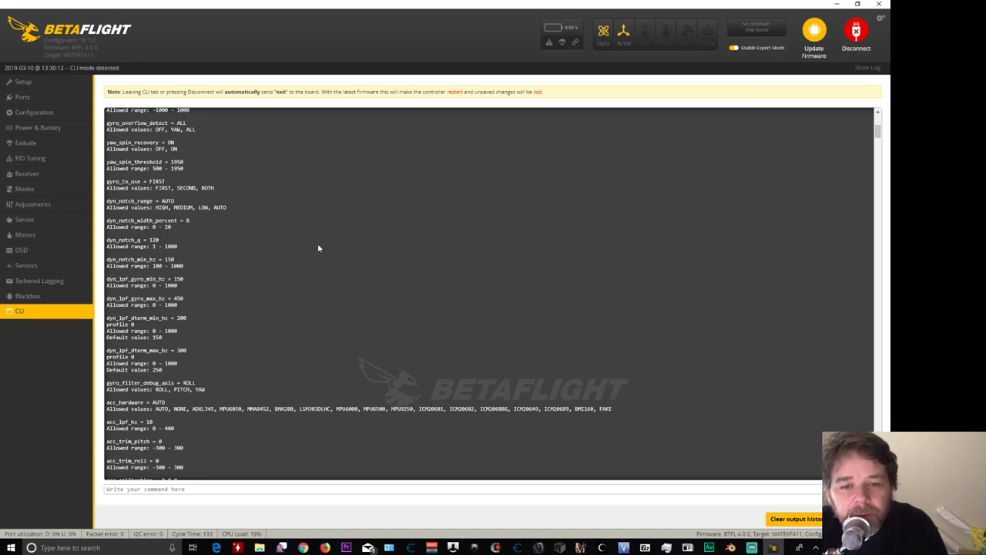
{"action": "scroll", "coordinate": [316, 239], "scroll_direction": "up", "scroll_amount": 1}
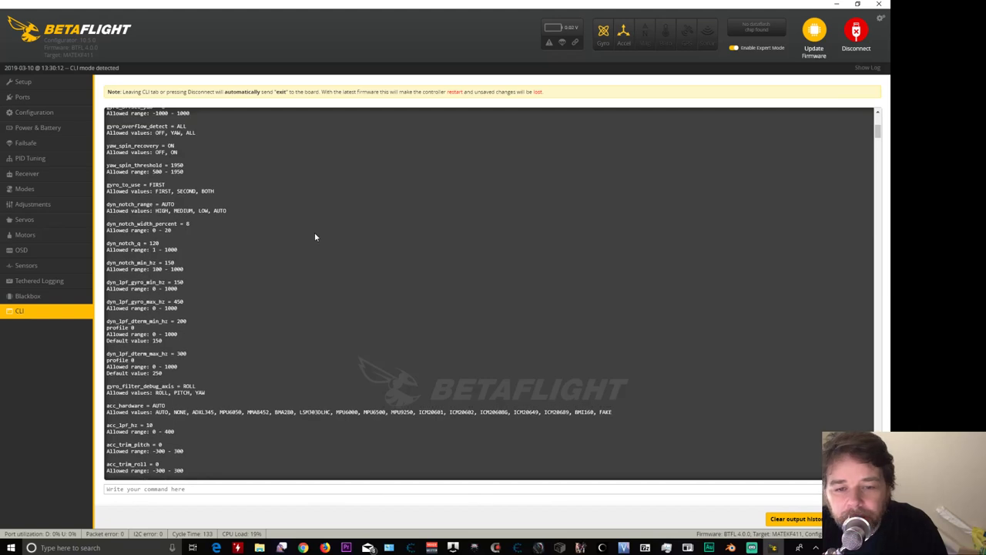
{"action": "scroll", "coordinate": [316, 242], "scroll_direction": "down", "scroll_amount": 3}
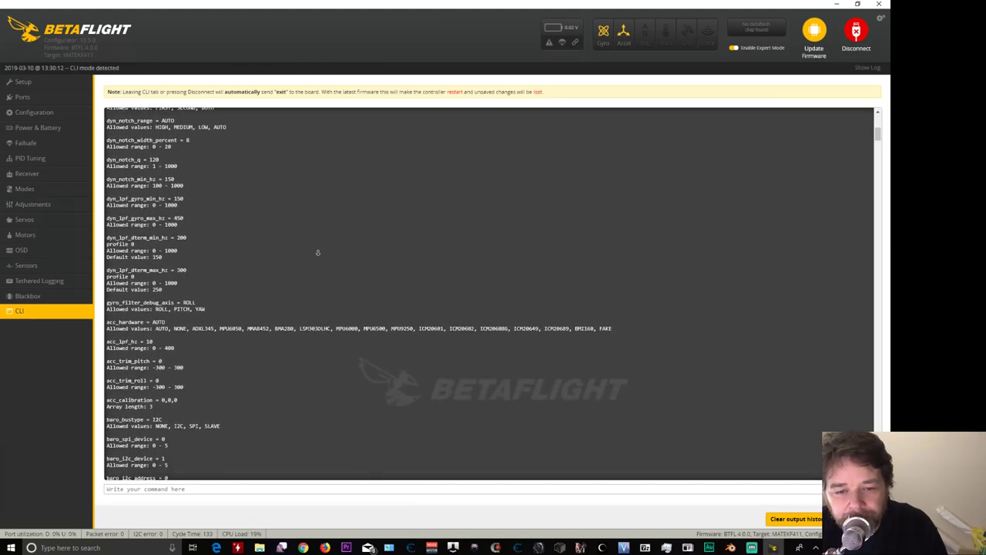
{"action": "scroll", "coordinate": [318, 252], "scroll_direction": "down", "scroll_amount": 3}
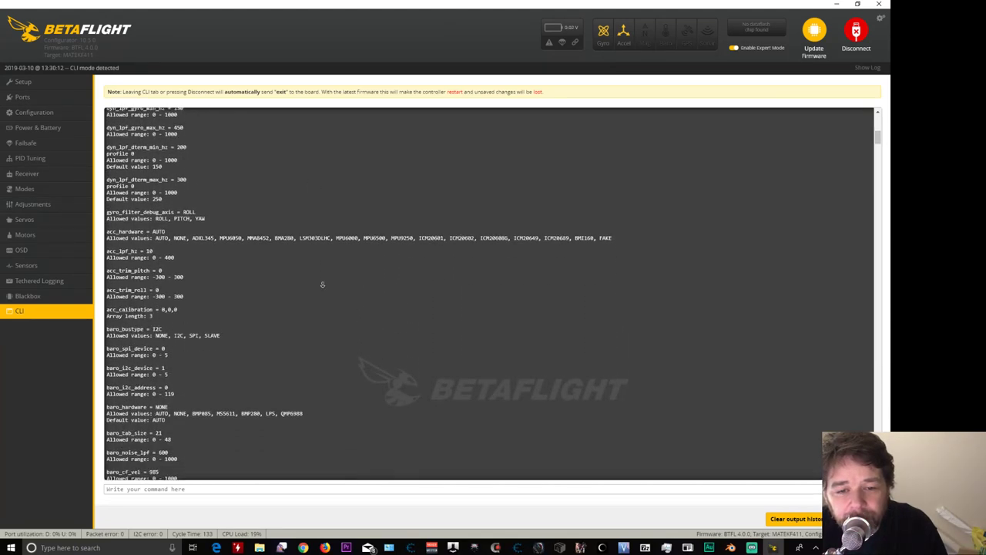
{"action": "scroll", "coordinate": [322, 284], "scroll_direction": "down", "scroll_amount": 1}
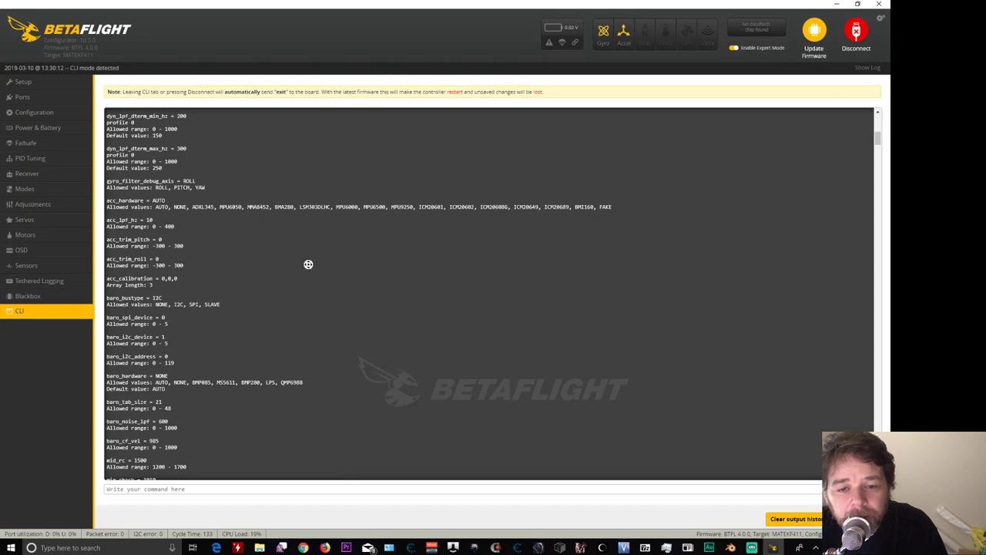
{"action": "scroll", "coordinate": [308, 264], "scroll_direction": "down", "scroll_amount": 5}
{"action": "scroll", "coordinate": [315, 249], "scroll_direction": "down", "scroll_amount": 4}
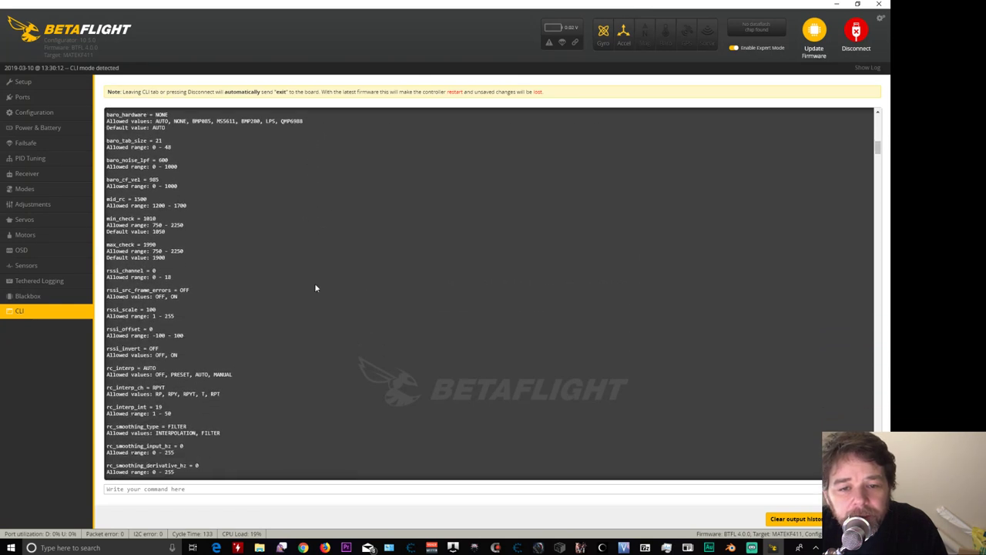
{"action": "scroll", "coordinate": [315, 297], "scroll_direction": "down", "scroll_amount": 6}
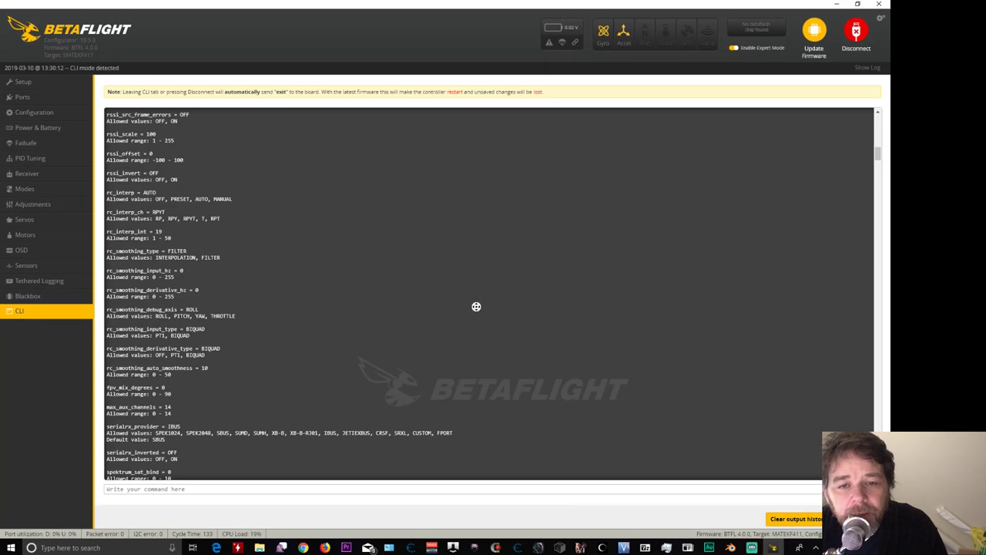
{"action": "scroll", "coordinate": [475, 296], "scroll_direction": "up", "scroll_amount": 2}
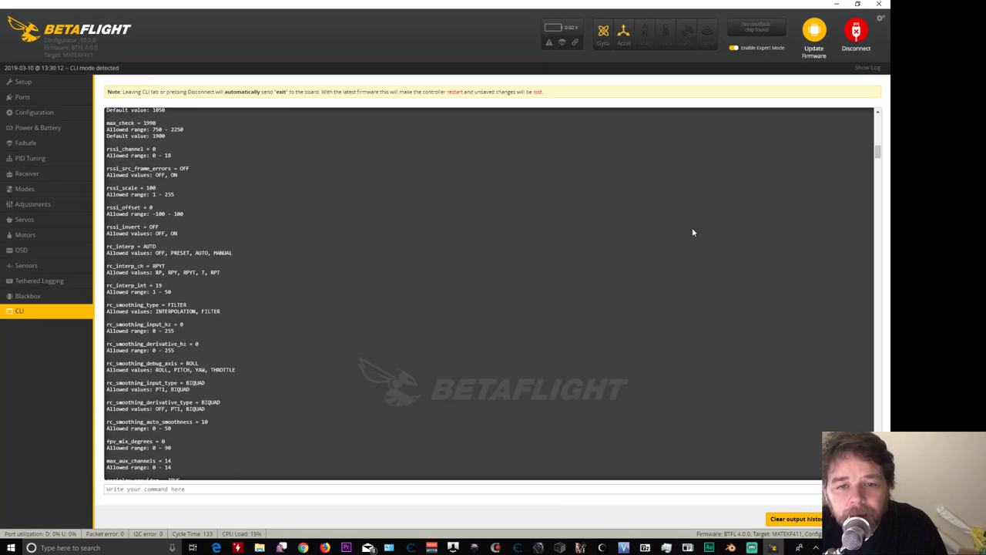
{"action": "left_click_drag", "start_coordinate": [879, 154], "coordinate": [879, 205]}
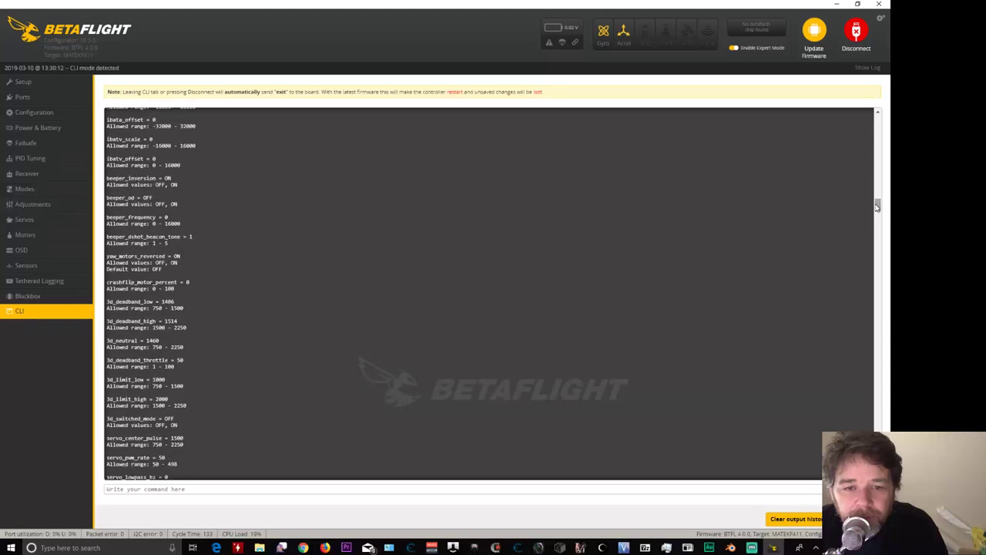
- Run set dyn in the CLI to list the dynamic notch and dynamic low-pass filter parameters
{"action": "left_click", "coordinate": [220, 490]}
{"action": "type", "text": "set dyn"}
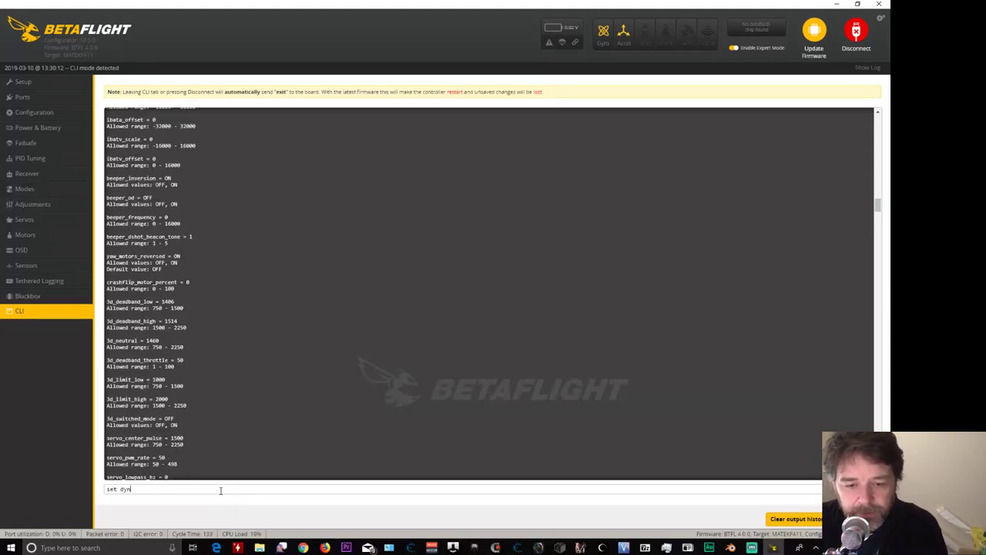
{"action": "key", "text": "Return"}
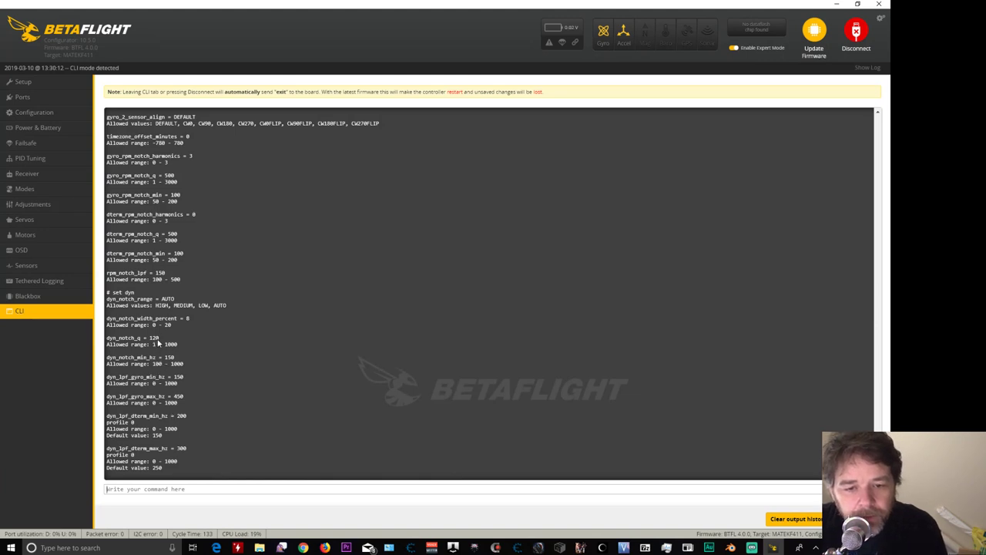
- Set dyn_notch_range to High in the CLI, reusing the parameter name from the output
{"action": "left_click_drag", "start_coordinate": [107, 298], "coordinate": [164, 300]}
{"action": "key", "text": "ctrl+c"}
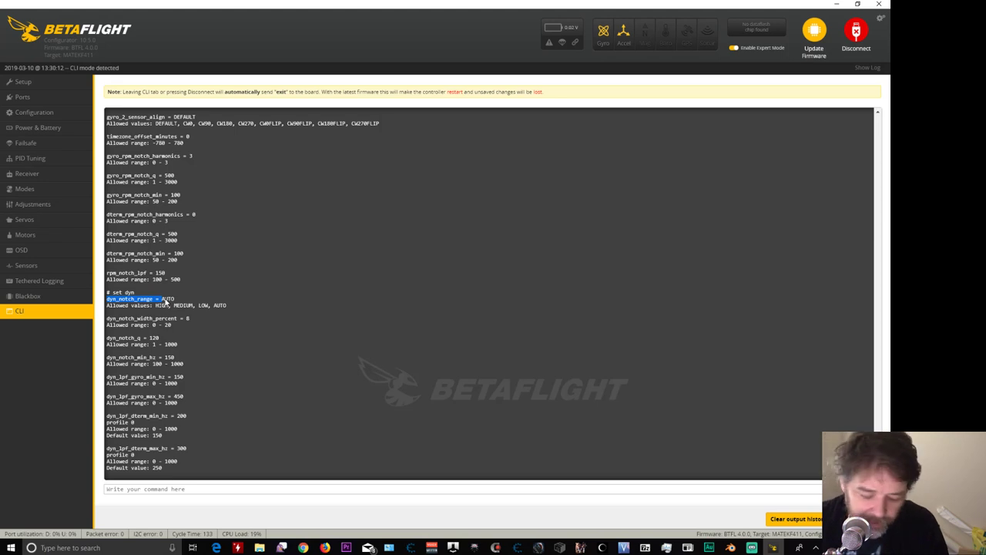
{"action": "left_click", "coordinate": [177, 488]}
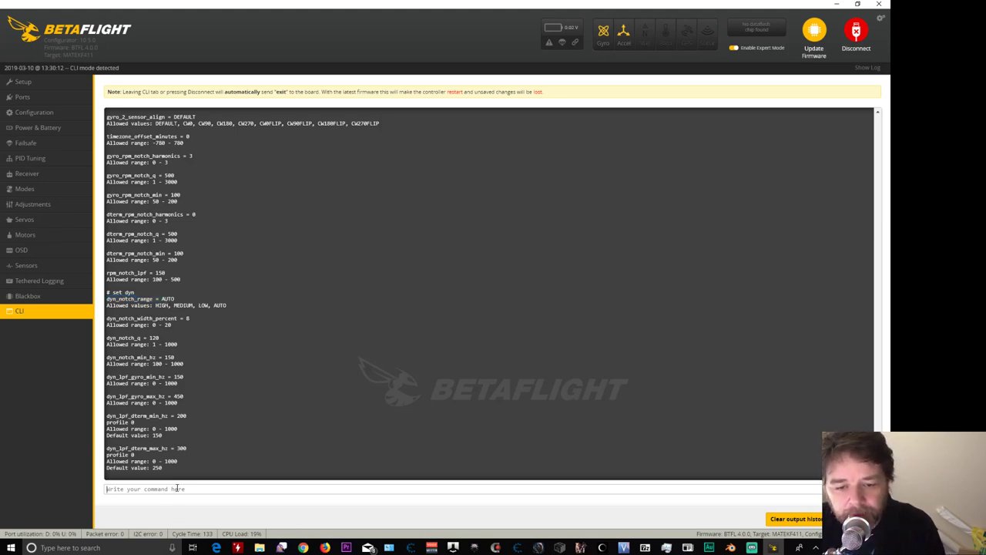
{"action": "type", "text": "set"}
{"action": "key", "text": "ctrl+v"}
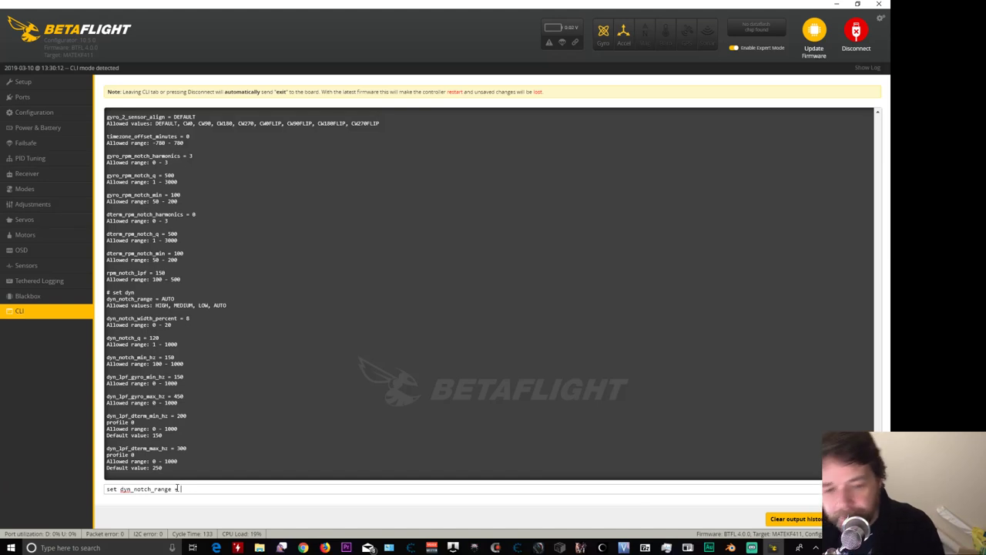
{"action": "type", "text": "High"}
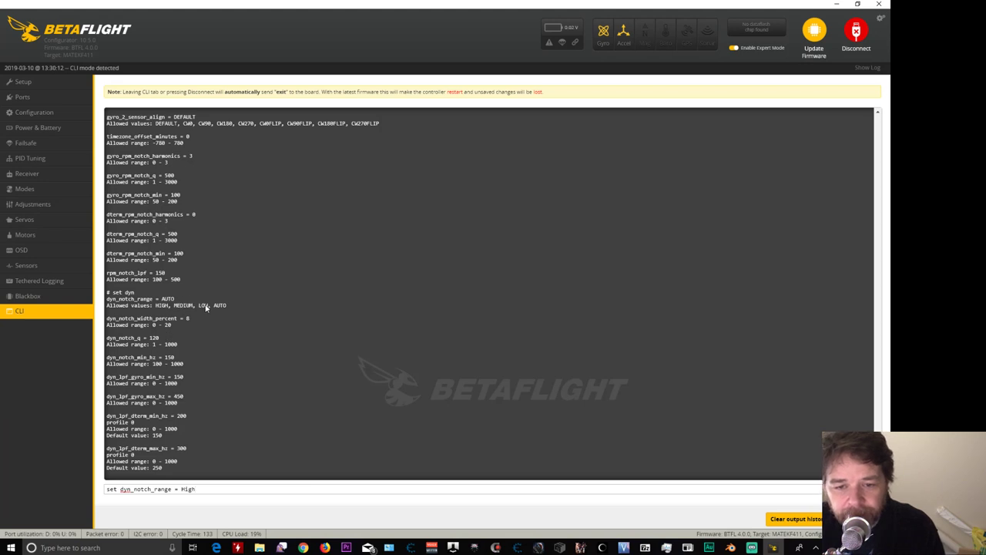
{"action": "key", "text": "Return"}
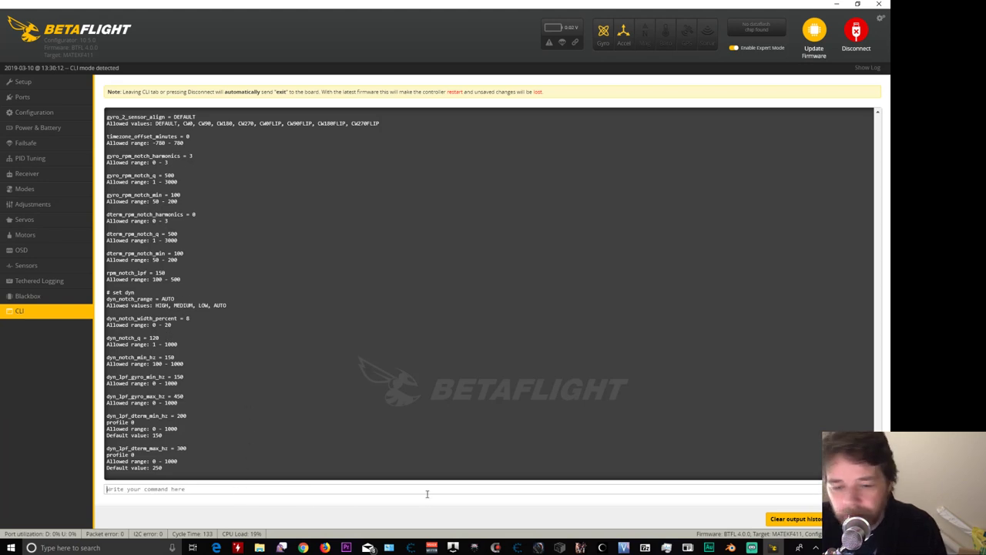
{"action": "type", "text": "save"}
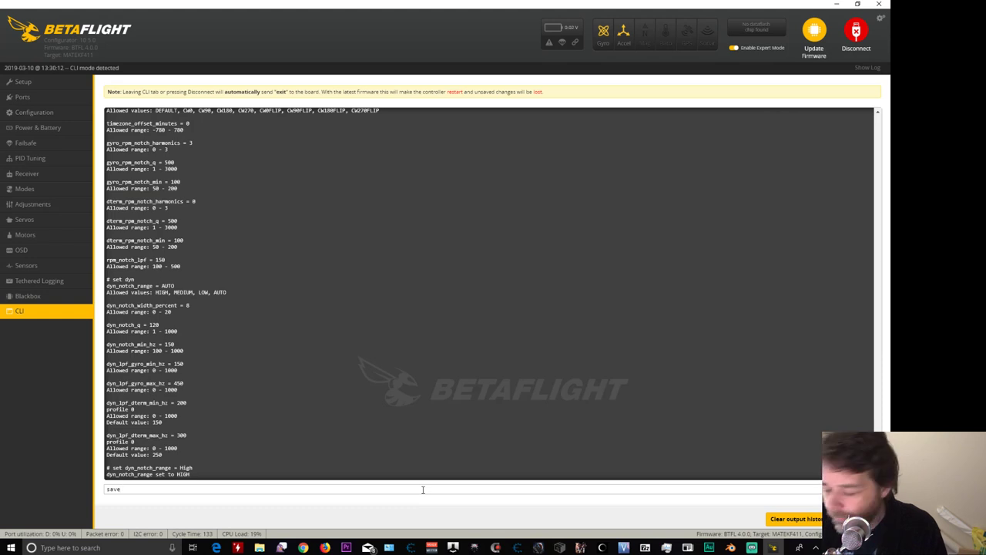
{"action": "key", "text": "BackSpace"}
{"action": "key", "text": "BackSpace"}
{"action": "key", "text": "BackSpace"}
{"action": "key", "text": "BackSpace"}
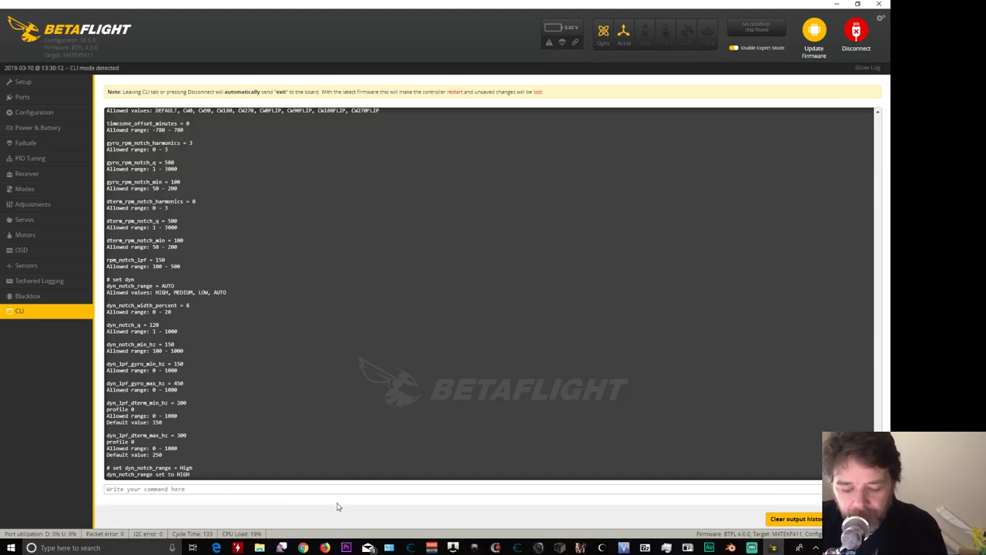
- Run get cdc in the CLI to look up the USB HID CDC parameter
{"action": "type", "text": "get"}
{"action": "key", "text": "BackSpace"}
{"action": "key", "text": "BackSpace"}
{"action": "key", "text": "BackSpace"}
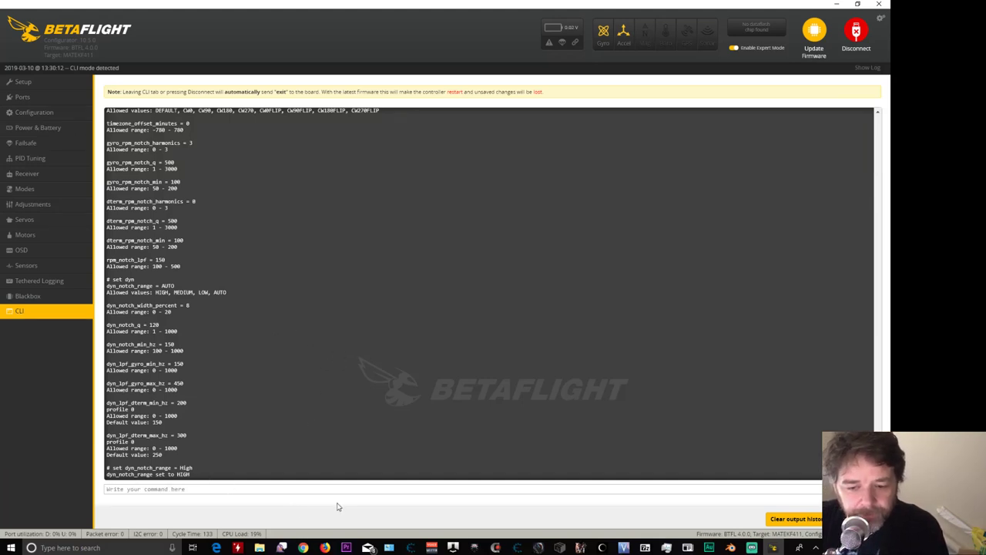
{"action": "type", "text": "get"}
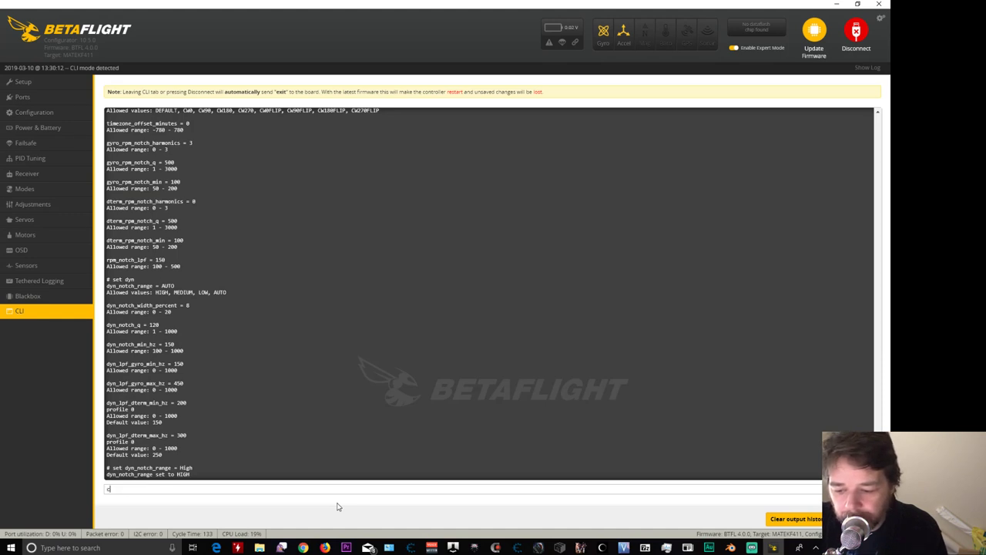
{"action": "key", "text": "BackSpace"}
{"action": "key", "text": "BackSpace"}
{"action": "key", "text": "BackSpace"}
{"action": "type", "text": "get"}
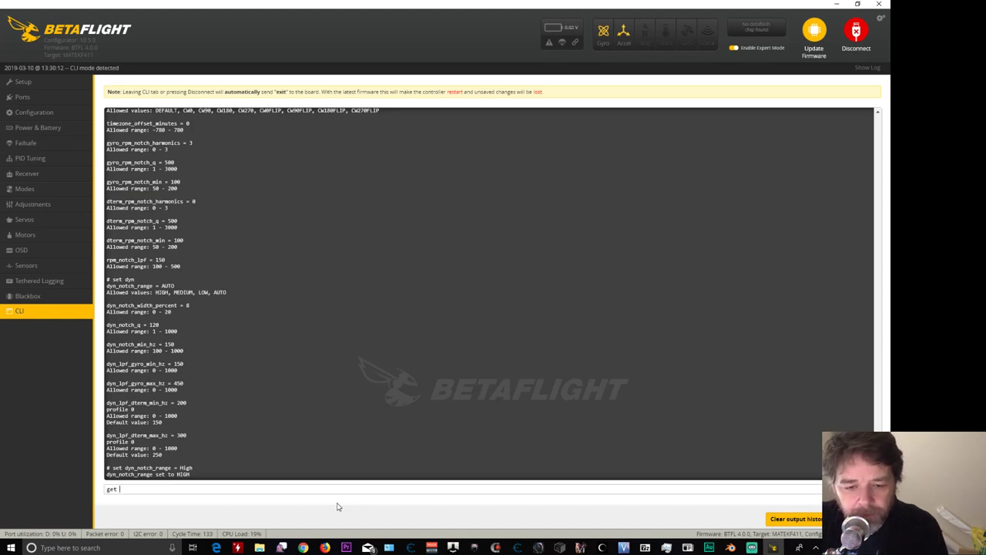
{"action": "type", "text": " cdc"}
{"action": "key", "text": "Return"}
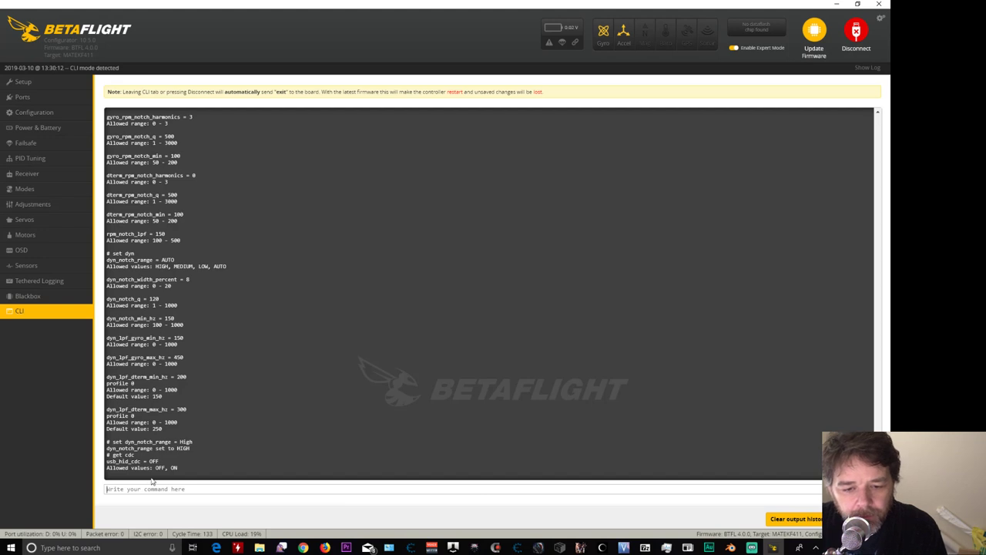
- Set usb_hid_cdc to on in the CLI and save the changes to the flight controller
{"action": "left_click_drag", "start_coordinate": [107, 462], "coordinate": [154, 463]}
{"action": "key", "text": "ctrl+c"}
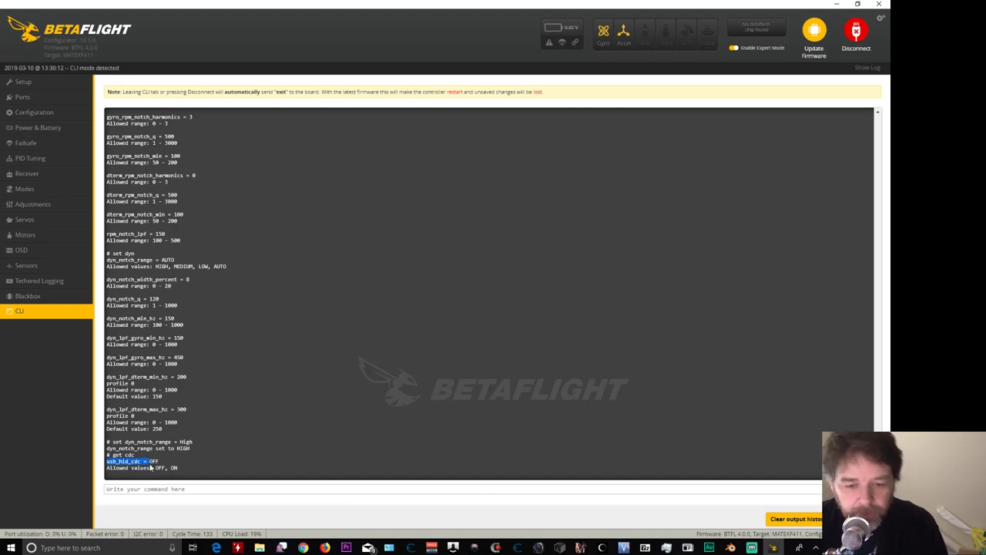
{"action": "left_click", "coordinate": [150, 488]}
{"action": "type", "text": "set"}
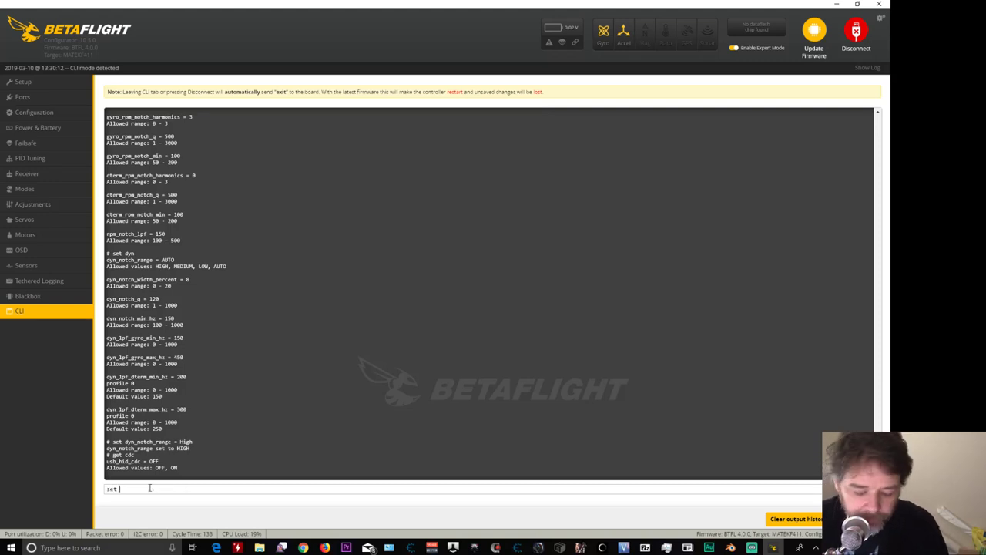
{"action": "key", "text": "ctrl+v"}
{"action": "type", "text": "f"}
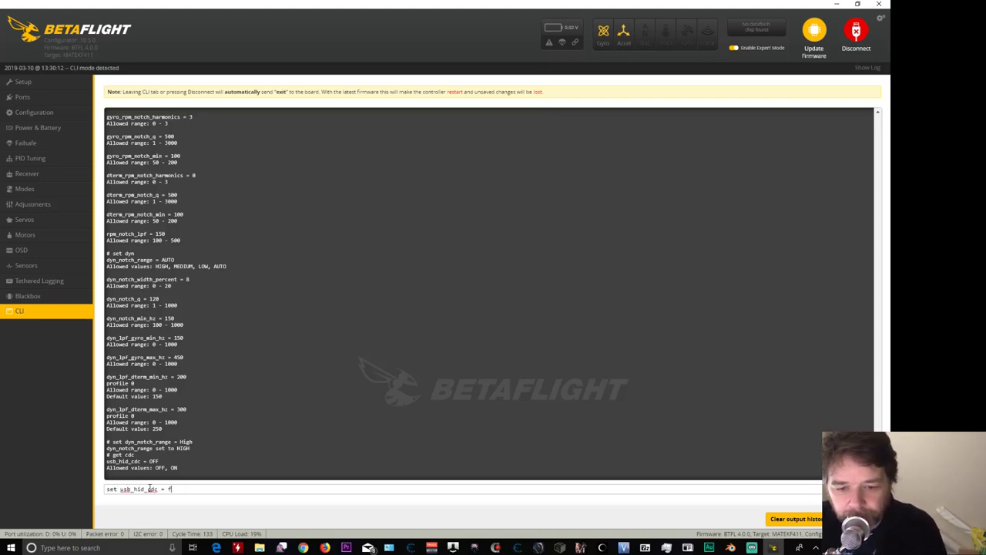
{"action": "type", "text": "light"}
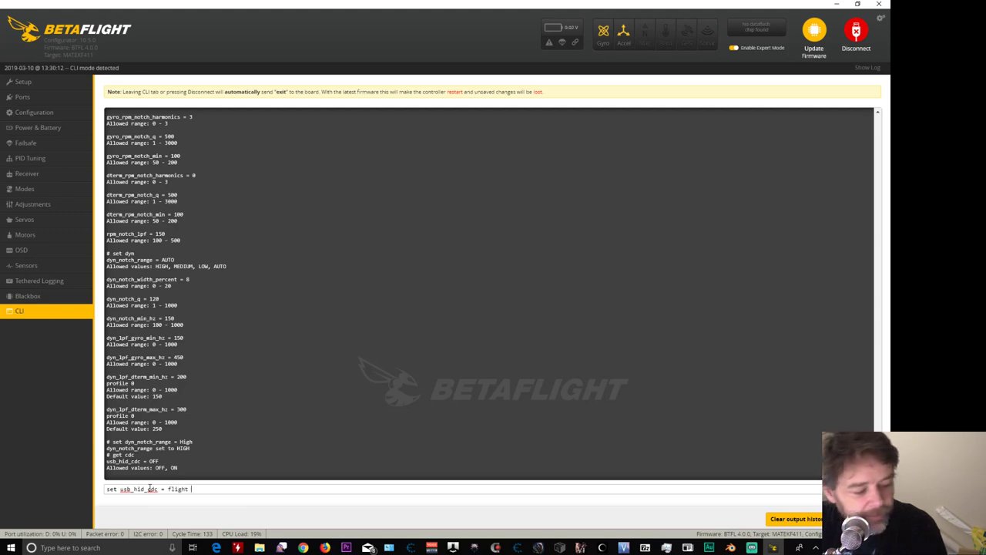
{"action": "key", "text": "BackSpace"}
{"action": "key", "text": "BackSpace"}
{"action": "key", "text": "BackSpace"}
{"action": "key", "text": "BackSpace"}
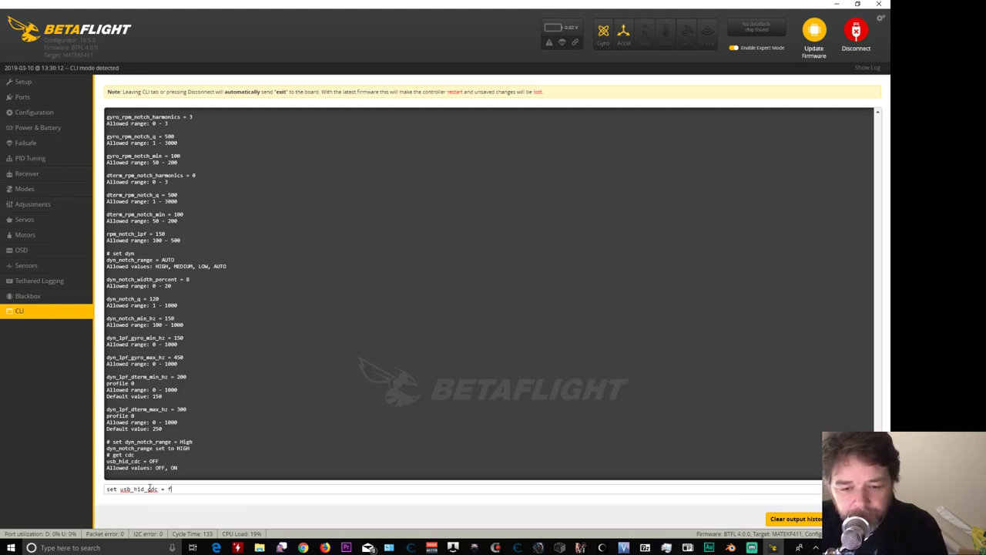
{"action": "key", "text": "Return"}
{"action": "type", "text": "save"}
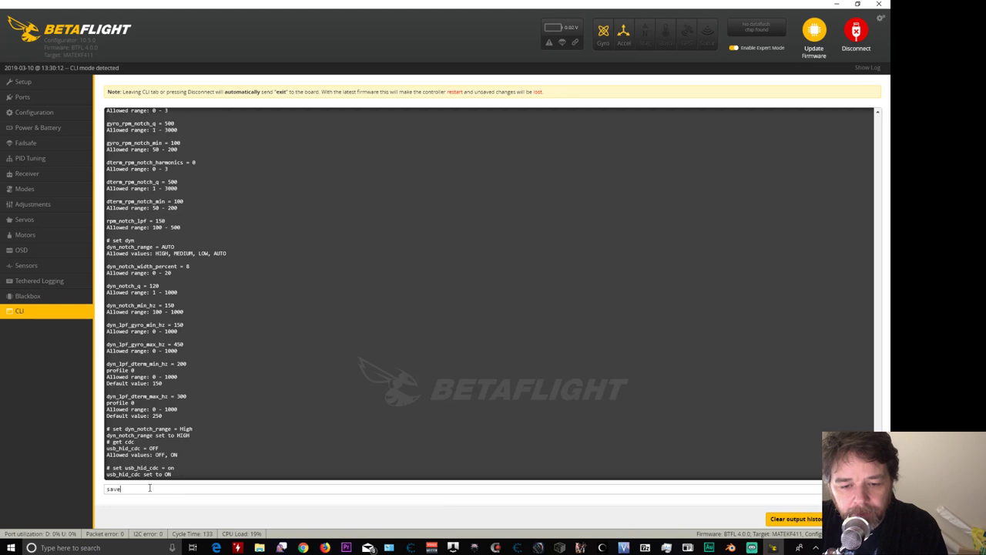
{"action": "key", "text": "Return"}
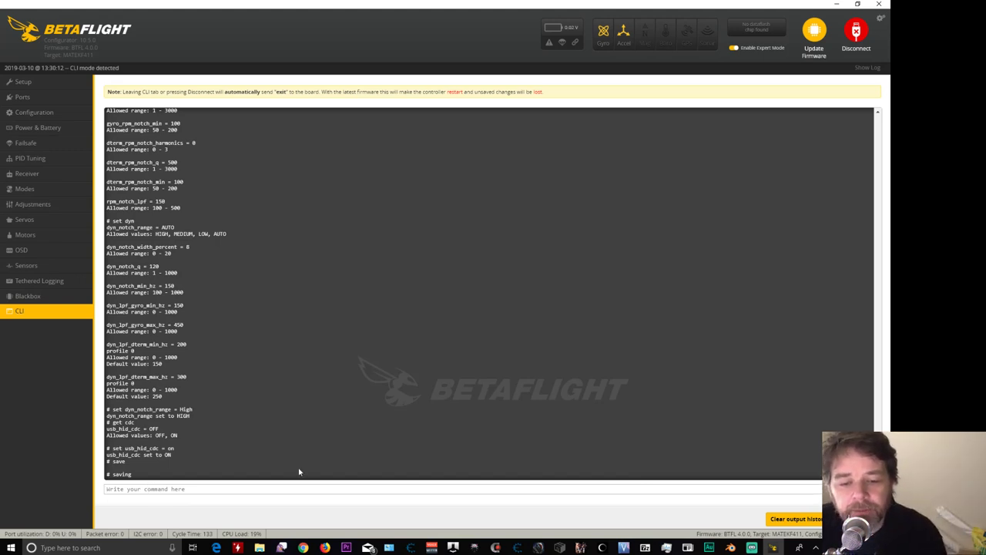
- Disconnect and reconnect the flight controller, and calibrate its accelerometer
{"action": "left_click", "coordinate": [856, 43]}
{"action": "left_click", "coordinate": [858, 35]}
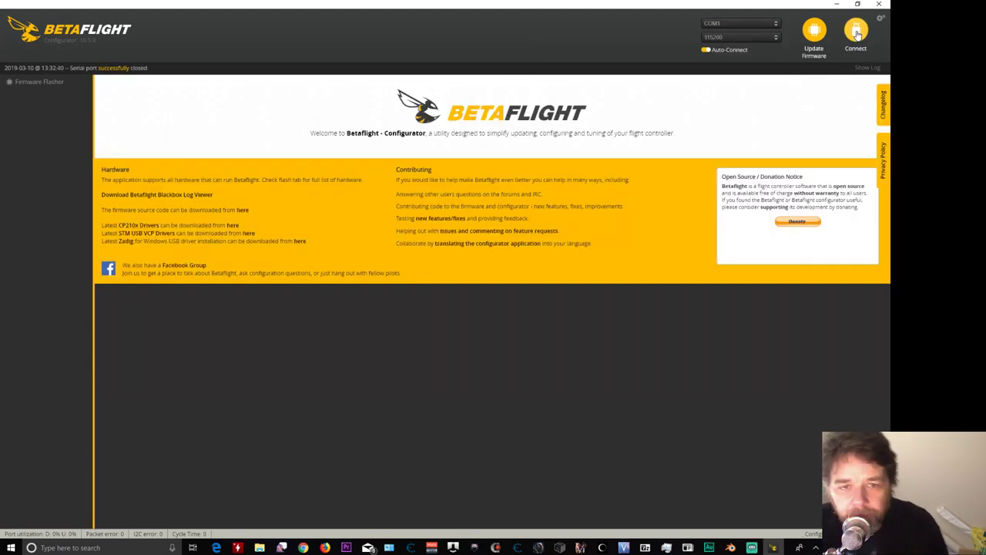
{"action": "left_click", "coordinate": [862, 37]}
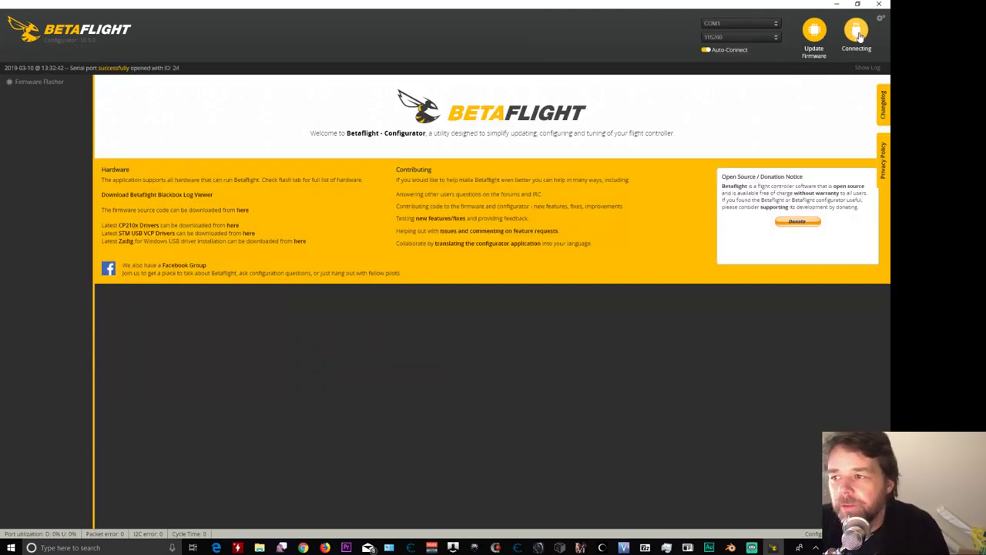
{"action": "left_click", "coordinate": [858, 36]}
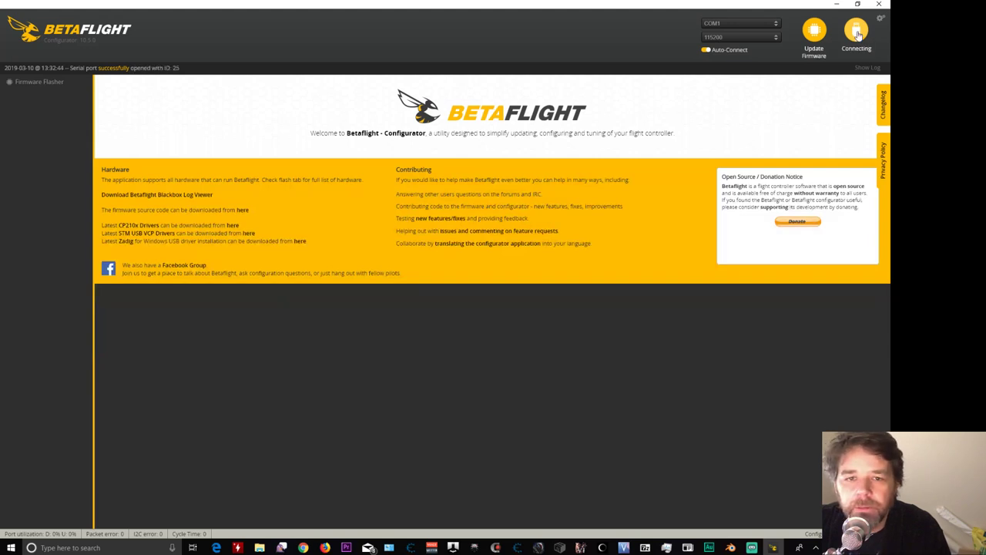
{"action": "left_click", "coordinate": [858, 35]}
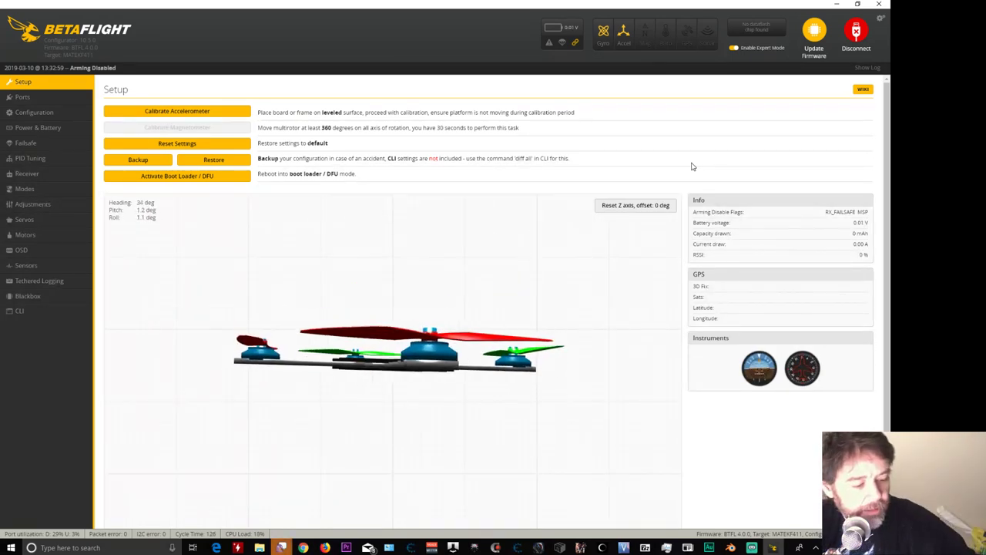
{"action": "left_click", "coordinate": [218, 115]}
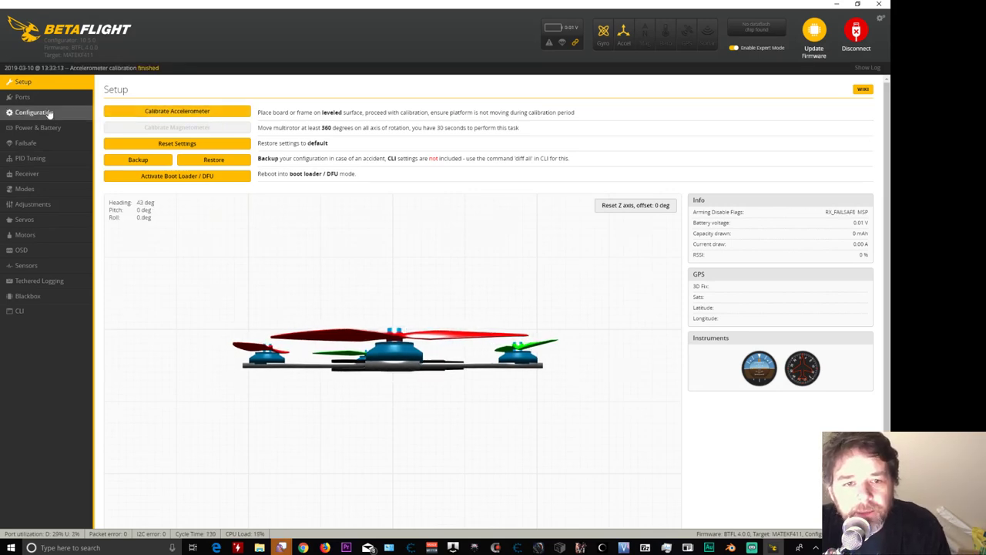
- Review the serial port assignments and the mixer, receiver, feature, Dshot beacon and beeper settings in the configuration
{"action": "left_click", "coordinate": [23, 97]}
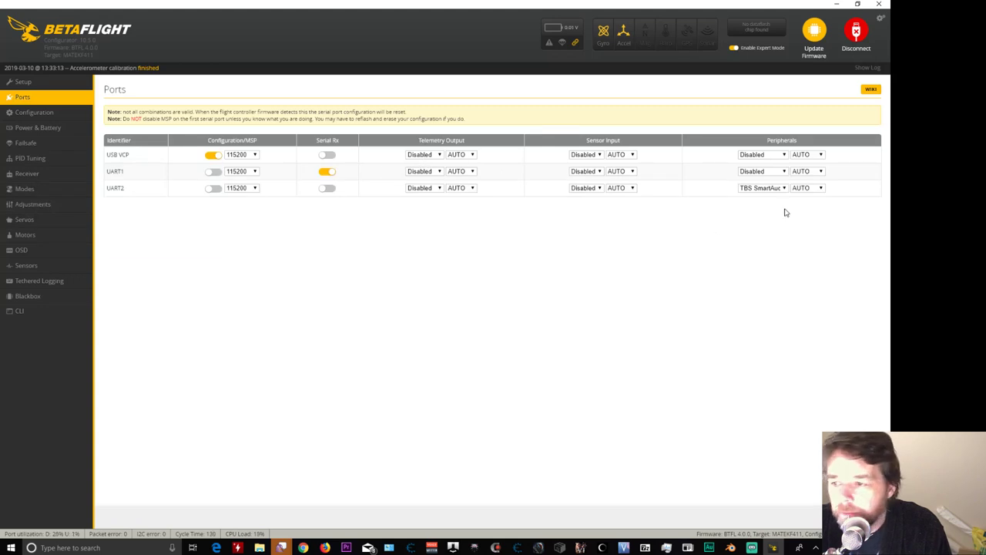
{"action": "left_click", "coordinate": [26, 112]}
{"action": "scroll", "coordinate": [557, 246], "scroll_direction": "down", "scroll_amount": 8}
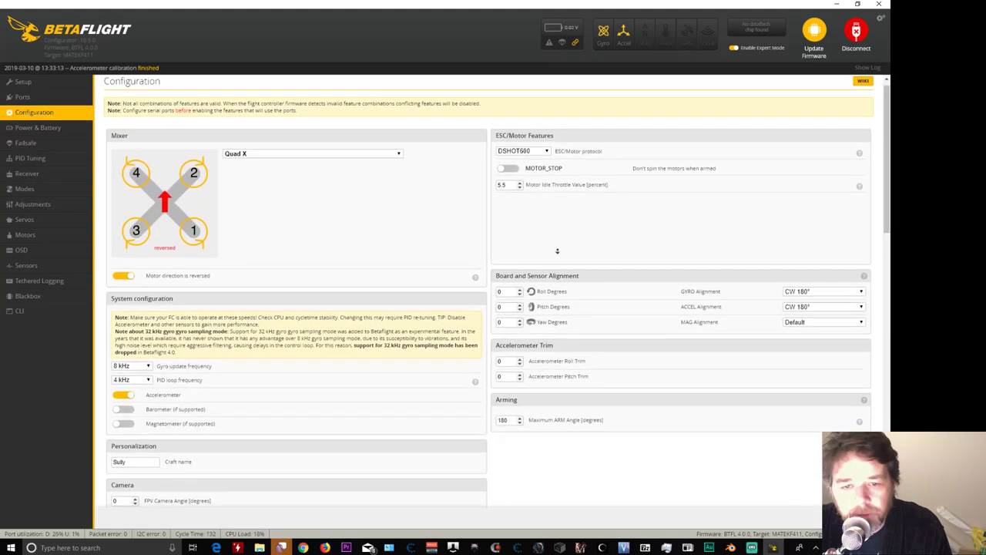
{"action": "scroll", "coordinate": [567, 281], "scroll_direction": "down", "scroll_amount": 2}
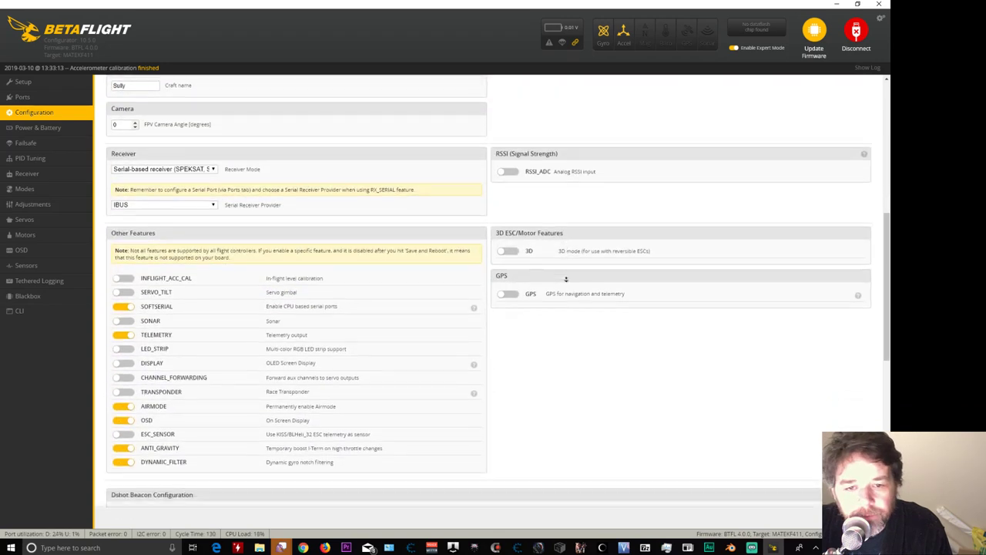
{"action": "scroll", "coordinate": [567, 281], "scroll_direction": "down", "scroll_amount": 4}
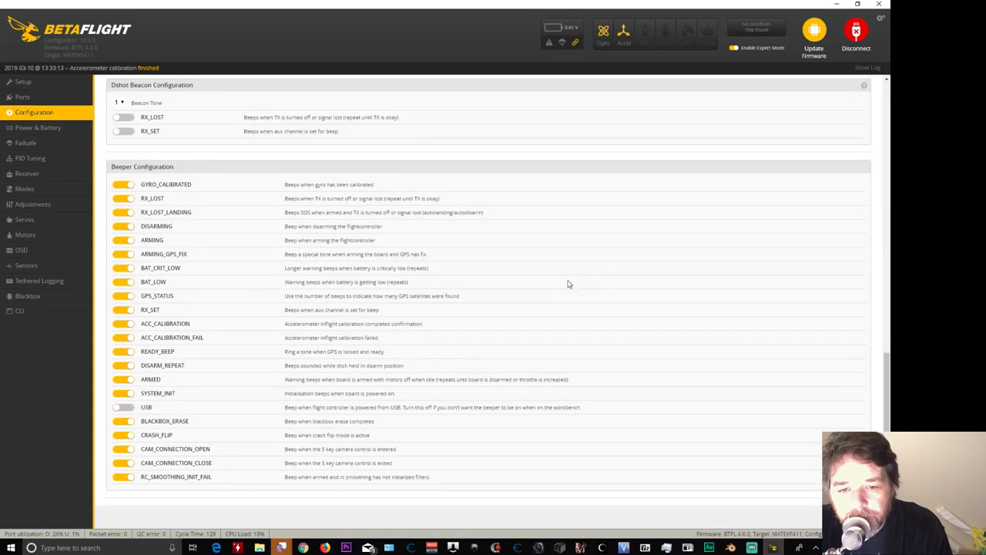
- Review the power and battery, failsafe, PID tuning and receiver settings of the flight controller
{"action": "left_click", "coordinate": [59, 131]}
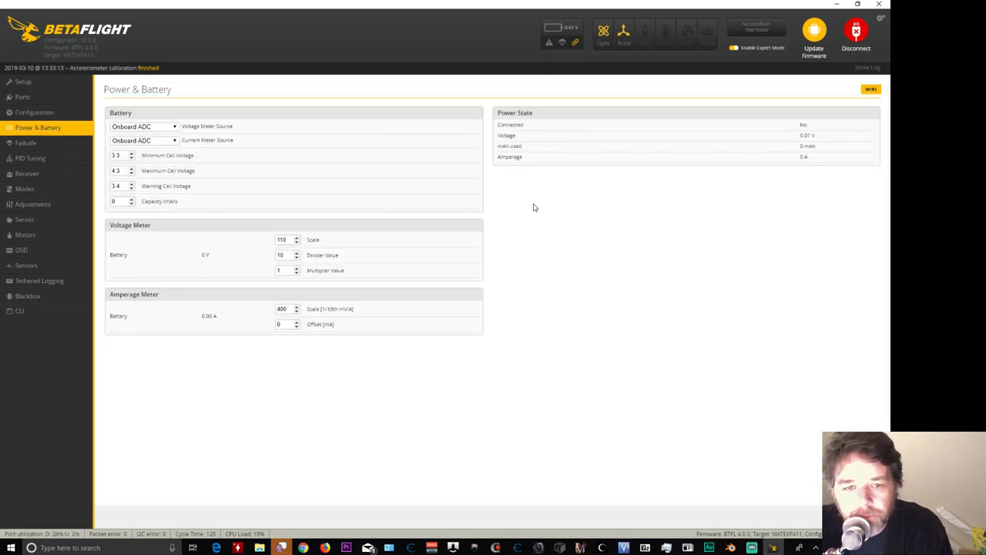
{"action": "left_click", "coordinate": [26, 142]}
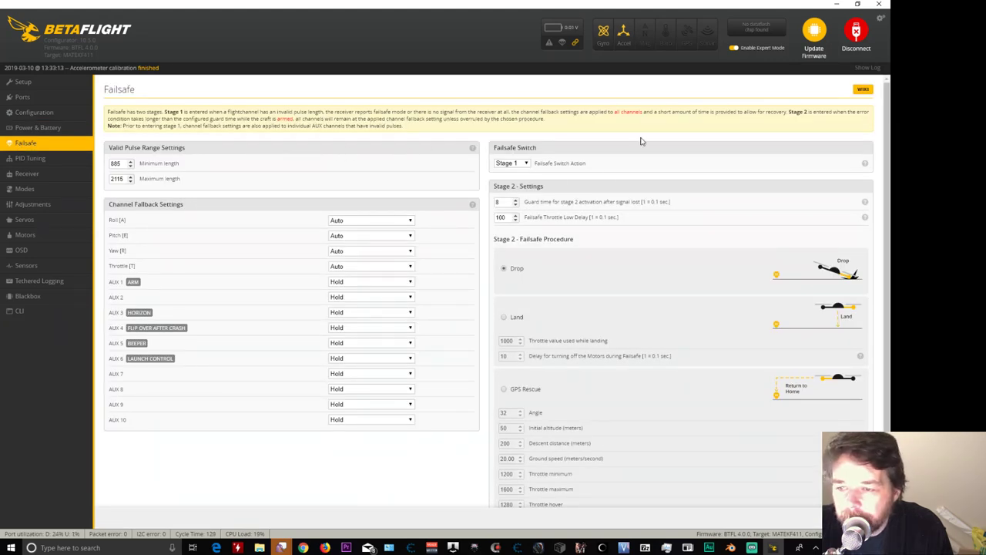
{"action": "scroll", "coordinate": [678, 139], "scroll_direction": "down", "scroll_amount": 2}
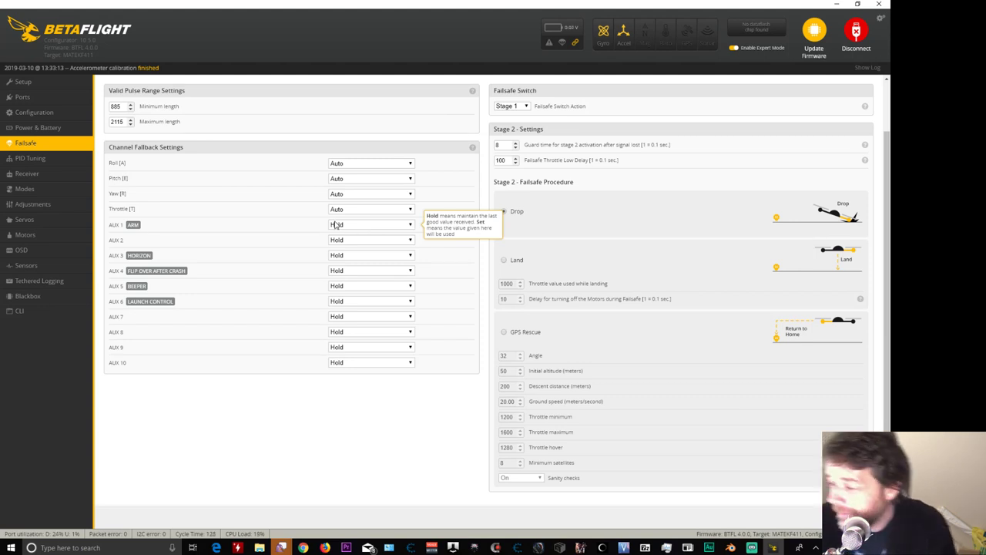
{"action": "left_click", "coordinate": [31, 158]}
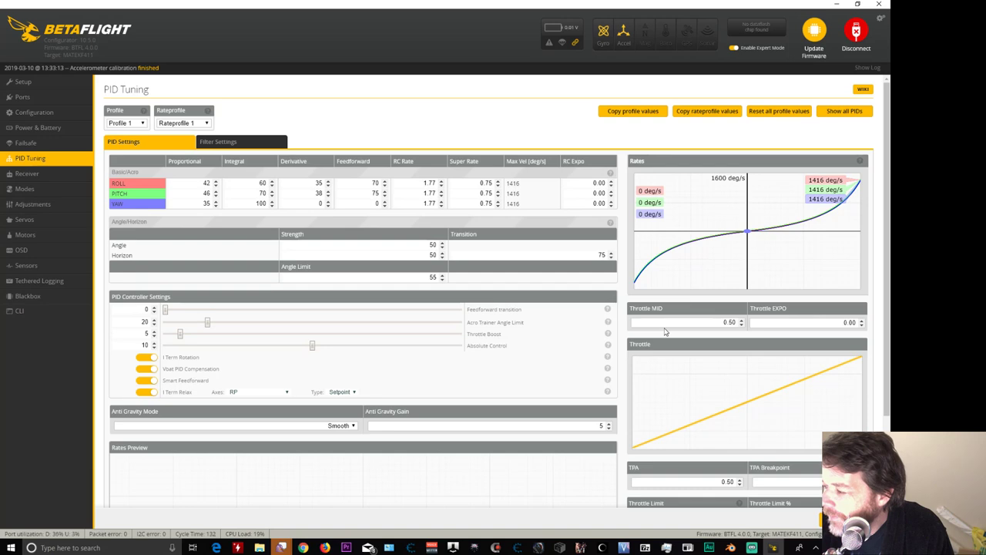
{"action": "left_click", "coordinate": [28, 174]}
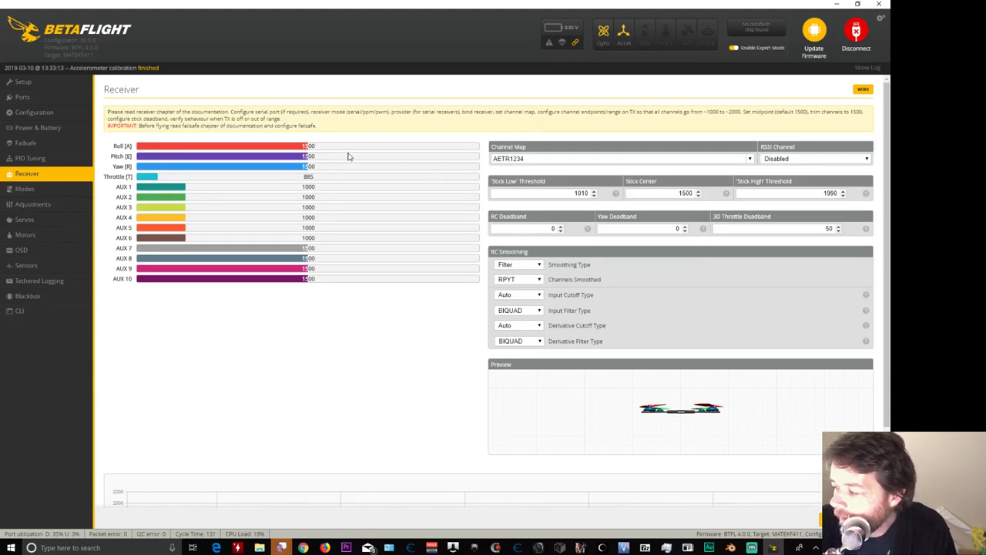
- Review the flight mode assignments from ARM and HORIZON through BEEPER to FLIP OVER AFTER CRASH
{"action": "left_click", "coordinate": [43, 234]}
{"action": "left_click", "coordinate": [40, 205]}
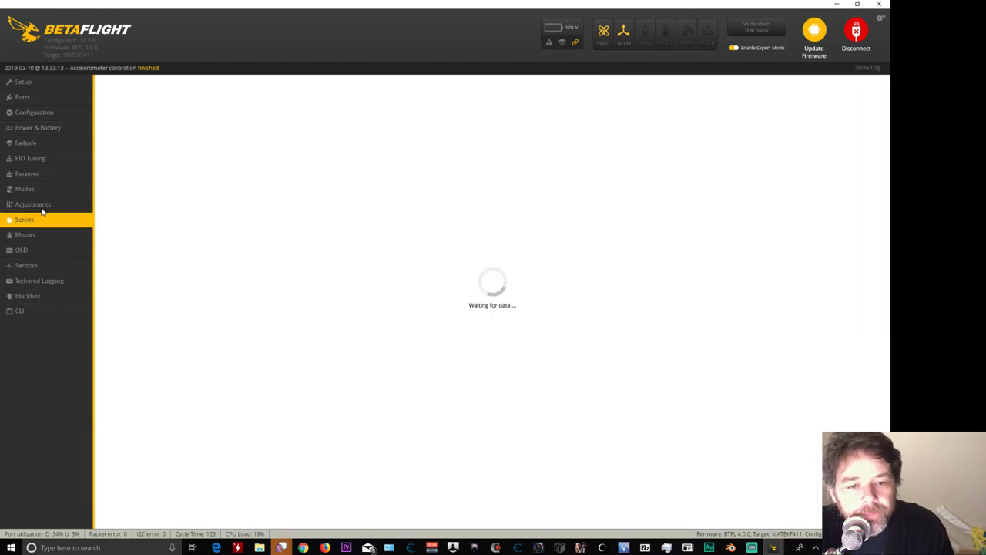
{"action": "left_click", "coordinate": [40, 189]}
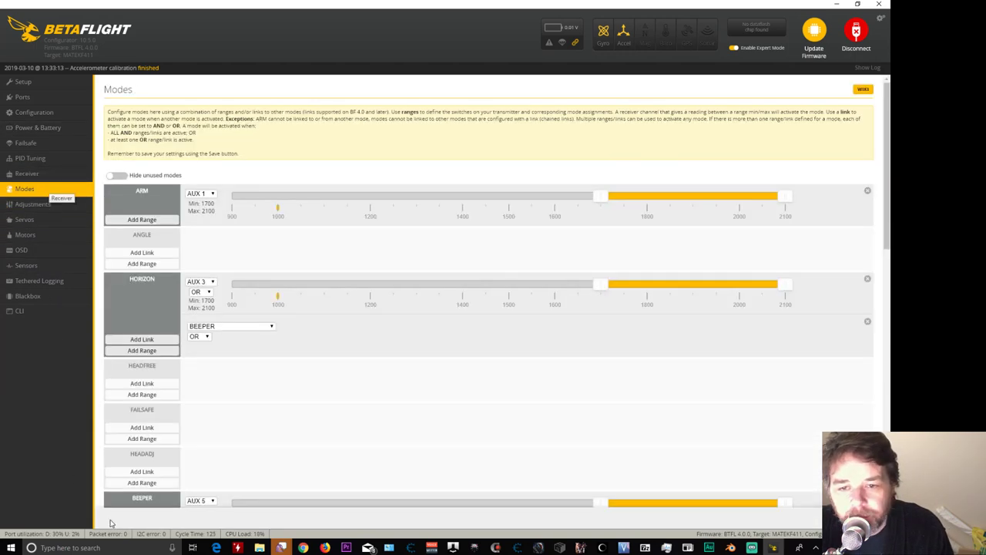
{"action": "scroll", "coordinate": [351, 293], "scroll_direction": "down", "scroll_amount": 5}
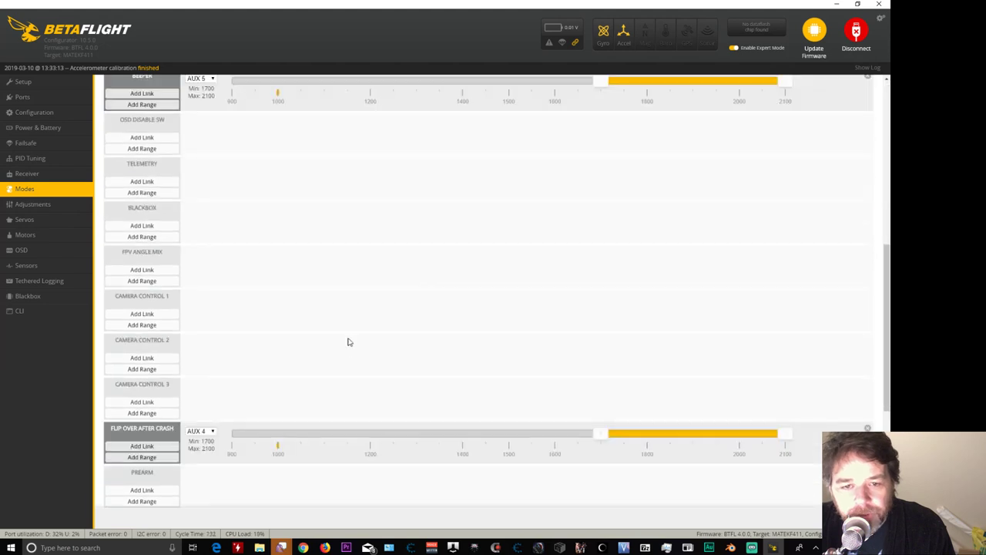
{"action": "left_click", "coordinate": [142, 270]}
{"action": "left_click", "coordinate": [142, 271]}
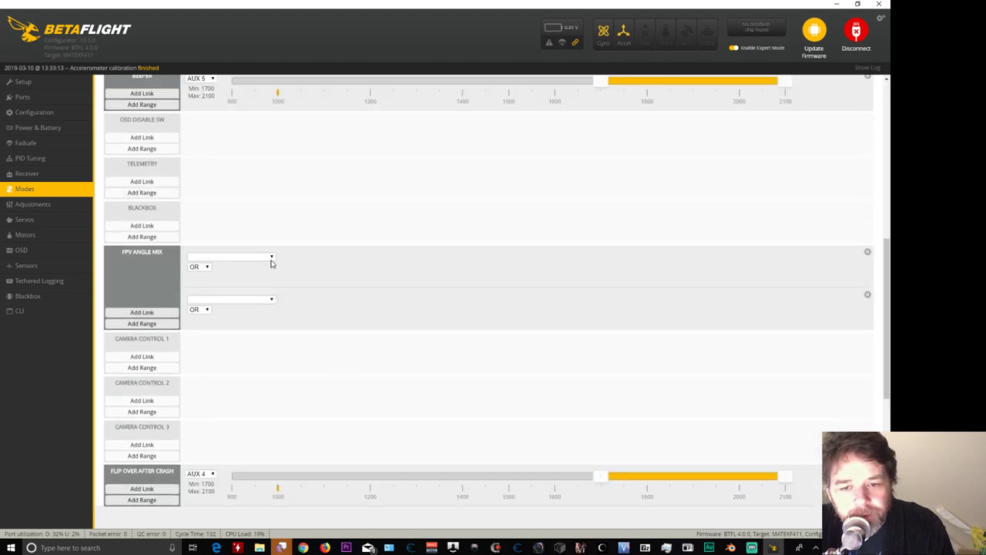
{"action": "left_click", "coordinate": [868, 252]}
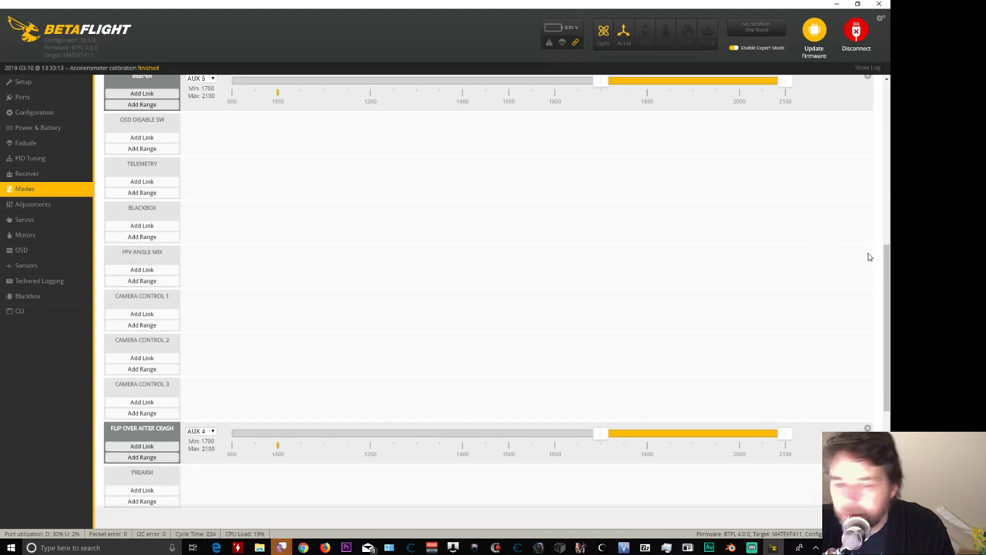
{"action": "left_click", "coordinate": [868, 252]}
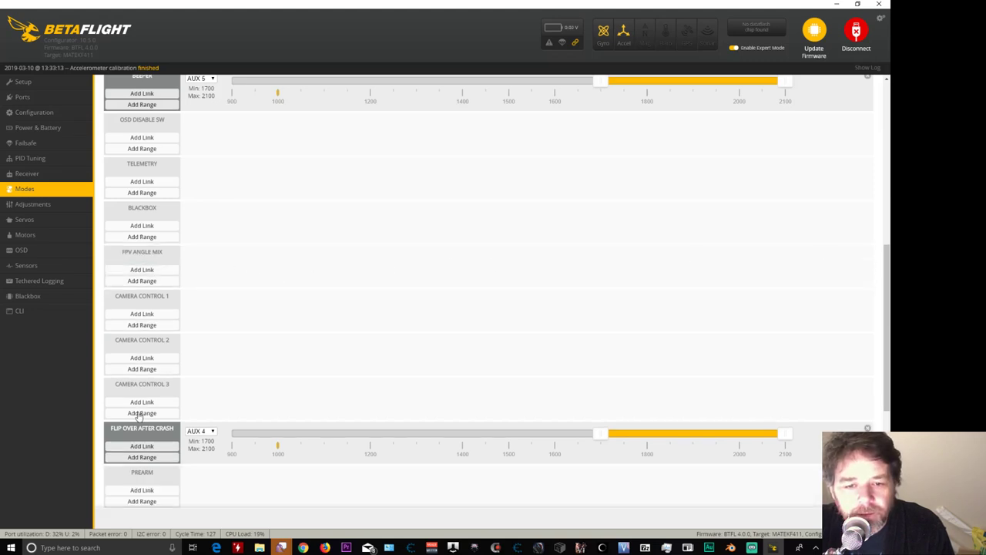
- Review the adjustment switch assignments for OSD and rate profile selection, plus the servo and motor settings
{"action": "left_click", "coordinate": [37, 204]}
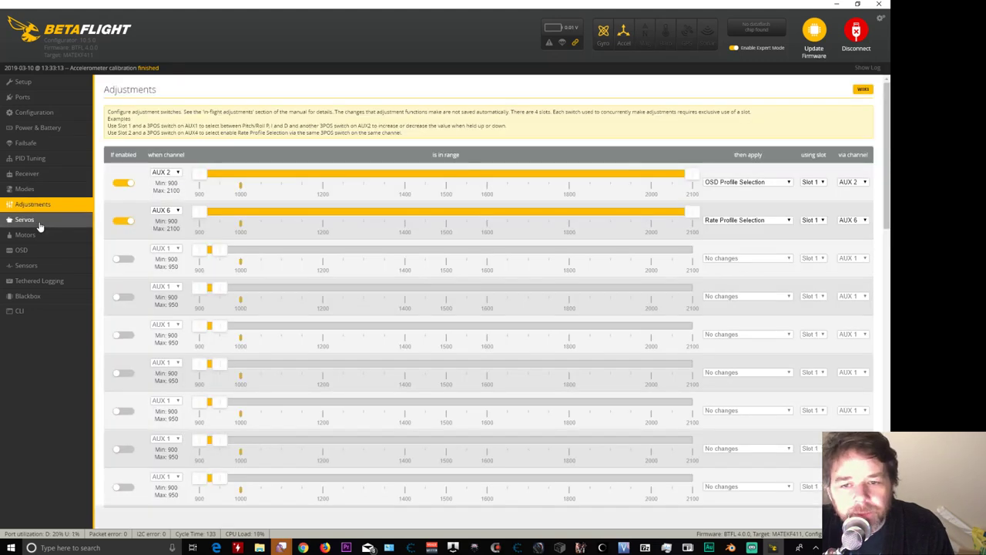
{"action": "left_click", "coordinate": [39, 221]}
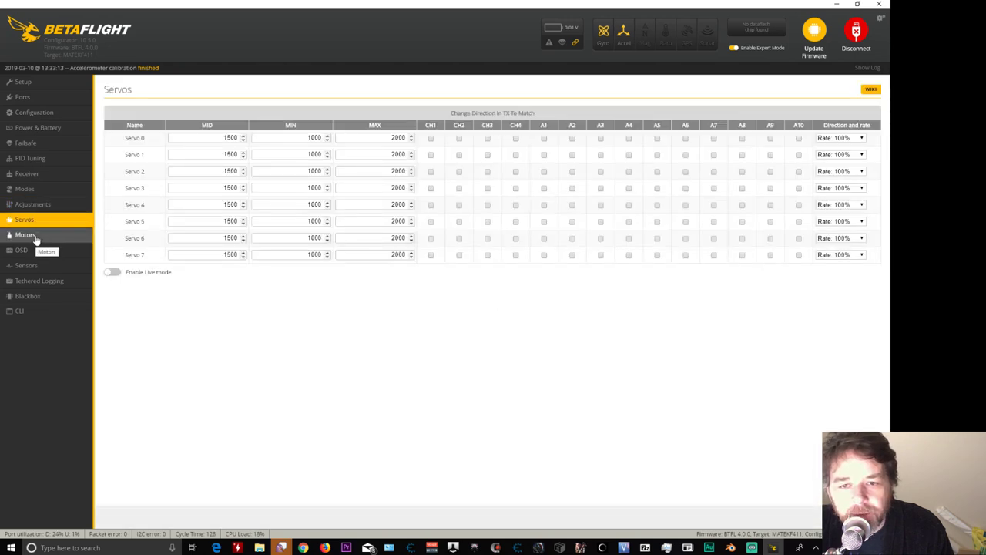
{"action": "left_click", "coordinate": [36, 236]}
- Save the OSD settings and disconnect the flight controller
{"action": "left_click", "coordinate": [35, 249]}
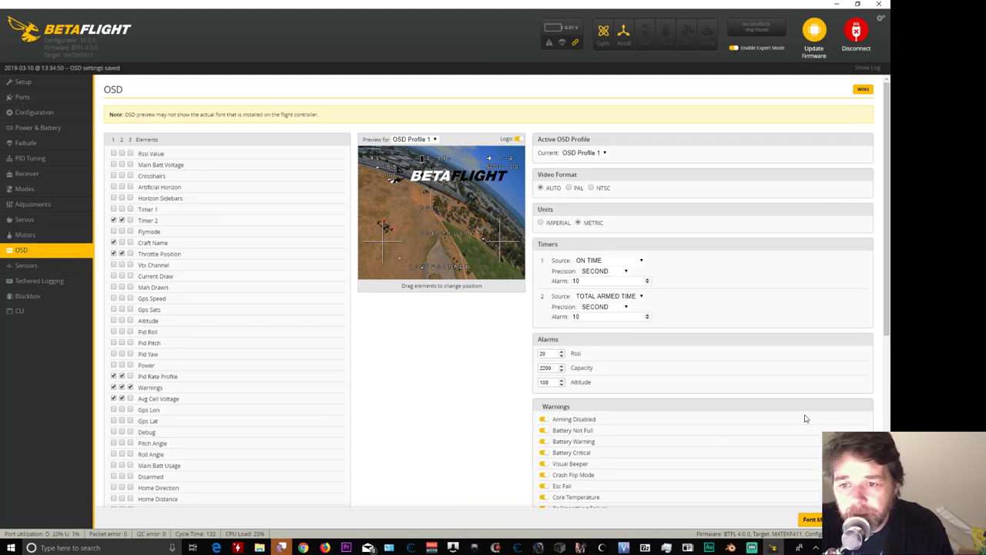
{"action": "left_click", "coordinate": [859, 34]}
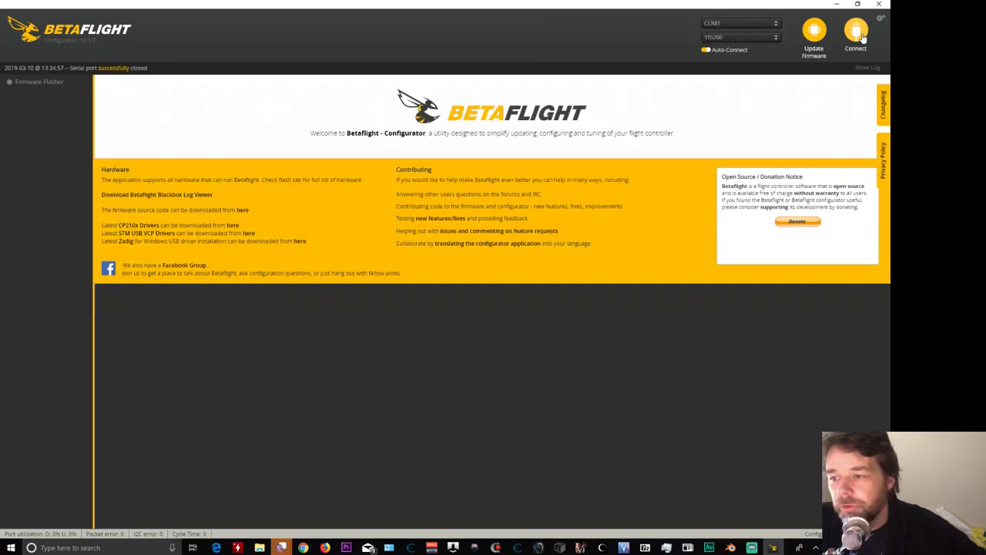
- Switch to Firefox, maximize its window and search the RaceDayQuads store for tattu 650
{"action": "left_click", "coordinate": [325, 547]}
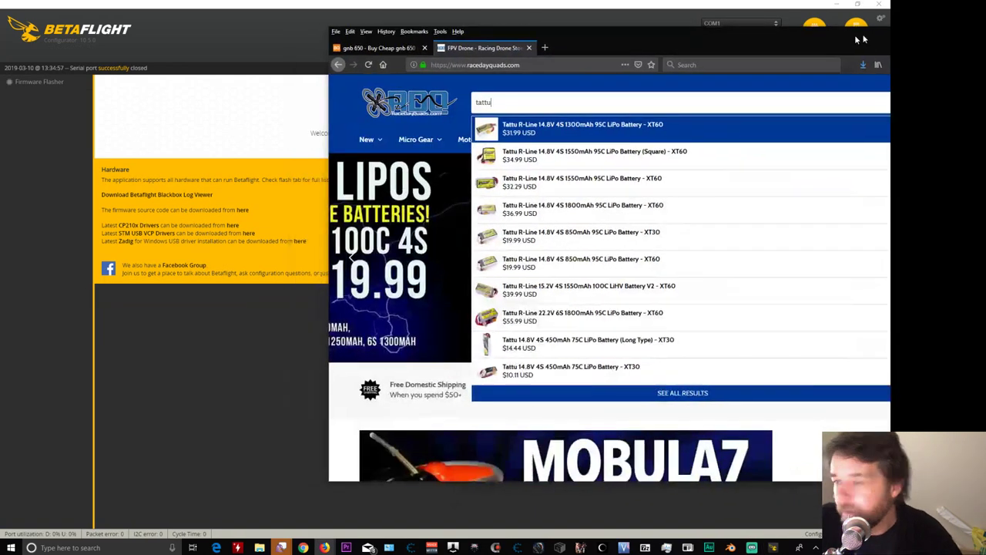
{"action": "mouse_move", "coordinate": [854, 35]}
{"action": "left_mouse_down"}
{"action": "mouse_move", "coordinate": [888, 37]}
{"action": "mouse_move", "coordinate": [869, 40]}
{"action": "left_mouse_up"}
{"action": "double_click", "coordinate": [868, 40]}
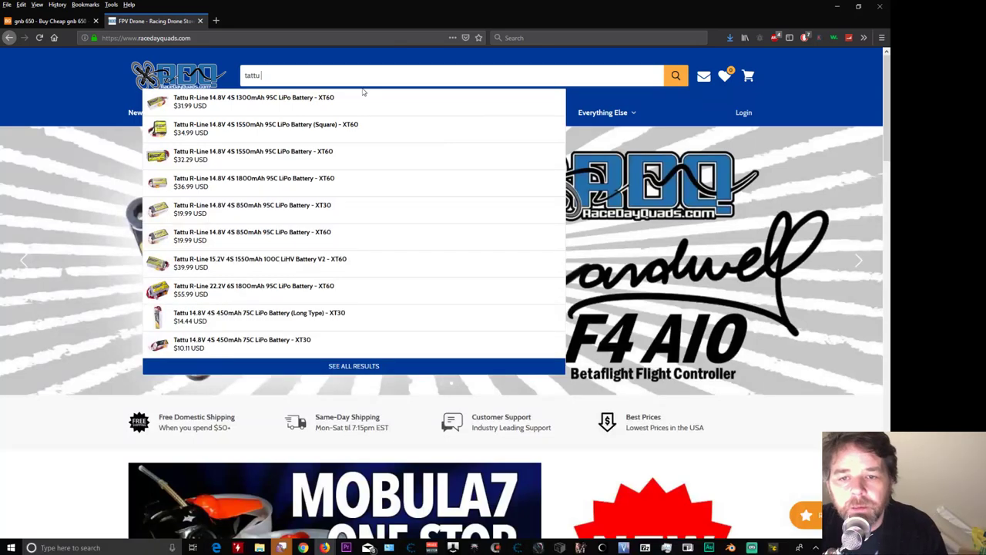
{"action": "type", "text": "650***"}
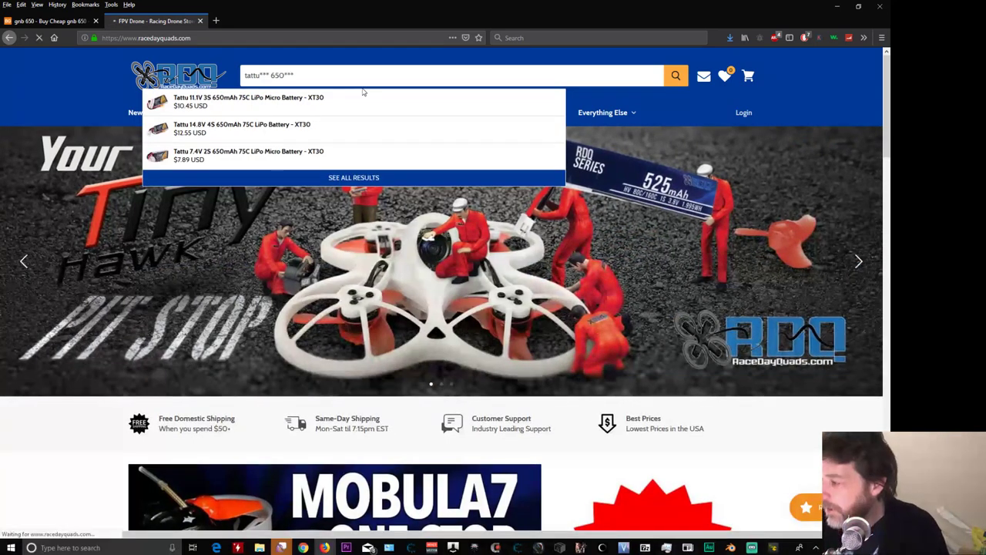
{"action": "key", "text": "Return"}
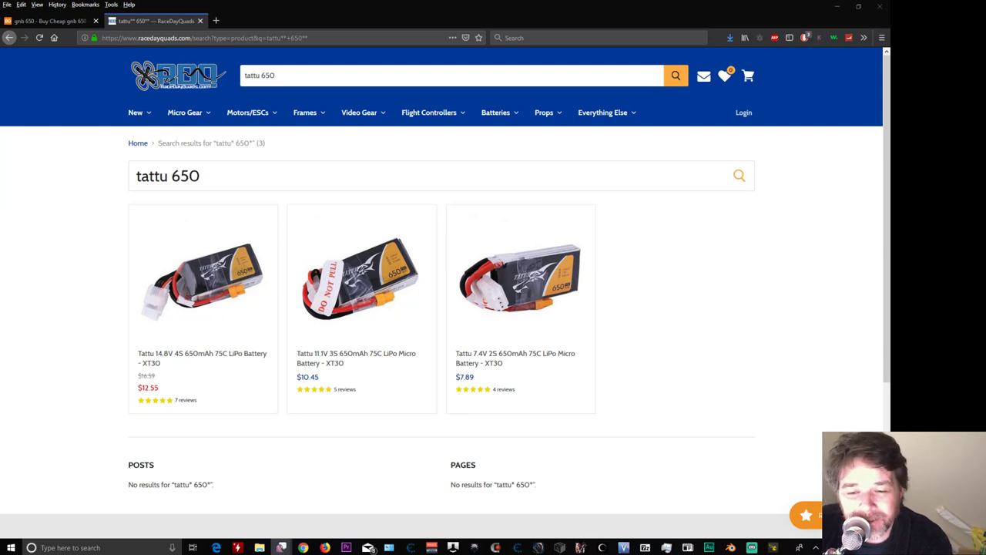
- Open the Tattu 14.8V 4S 650mAh 75C LiPo battery with XT30 and add a quantity of 2 to the cart
{"action": "middle_click", "coordinate": [781, 280]}
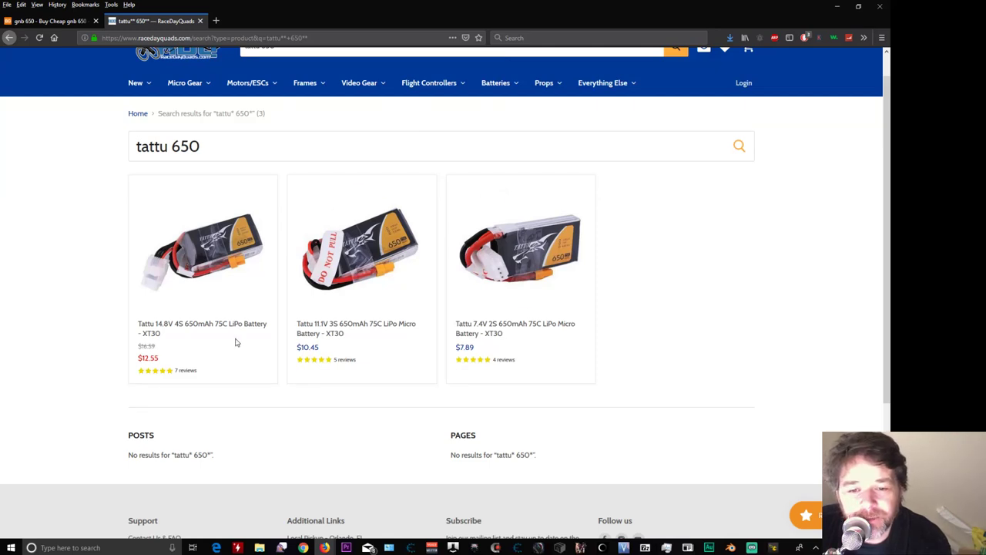
{"action": "left_click", "coordinate": [219, 279]}
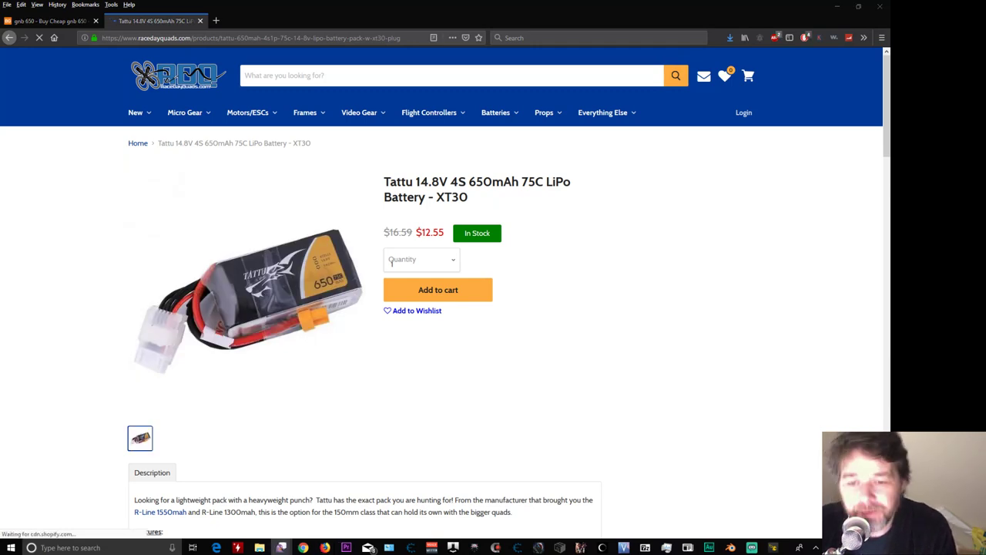
{"action": "left_click", "coordinate": [434, 260]}
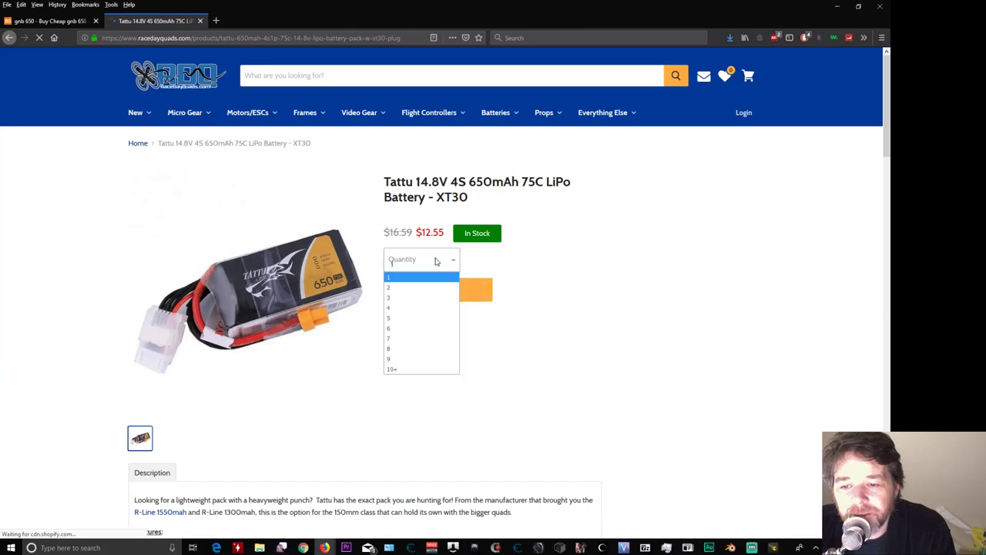
{"action": "left_click", "coordinate": [424, 290]}
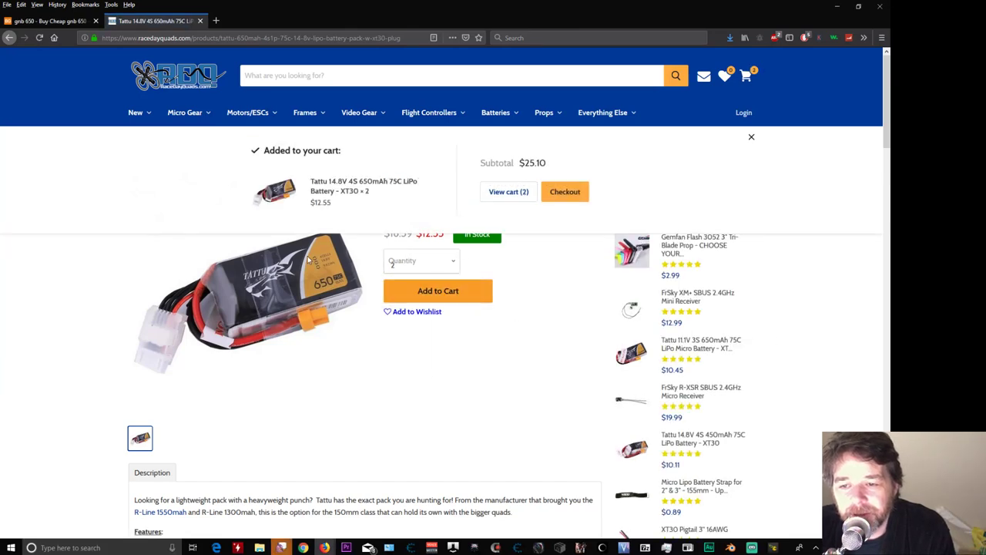
- Check the battery's net weight in the product specifications
{"action": "scroll", "coordinate": [390, 380], "scroll_direction": "down", "scroll_amount": 3}
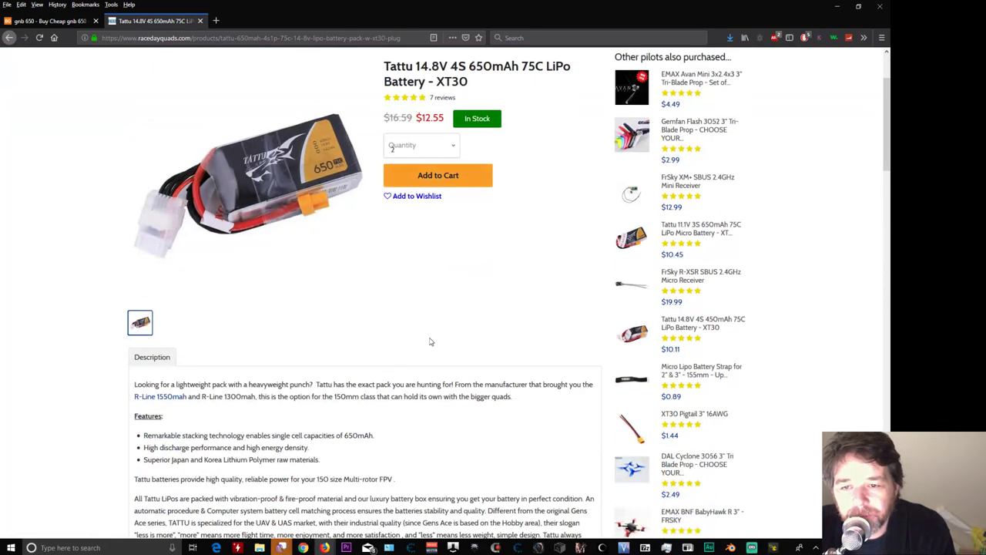
{"action": "scroll", "coordinate": [431, 342], "scroll_direction": "down", "scroll_amount": 6}
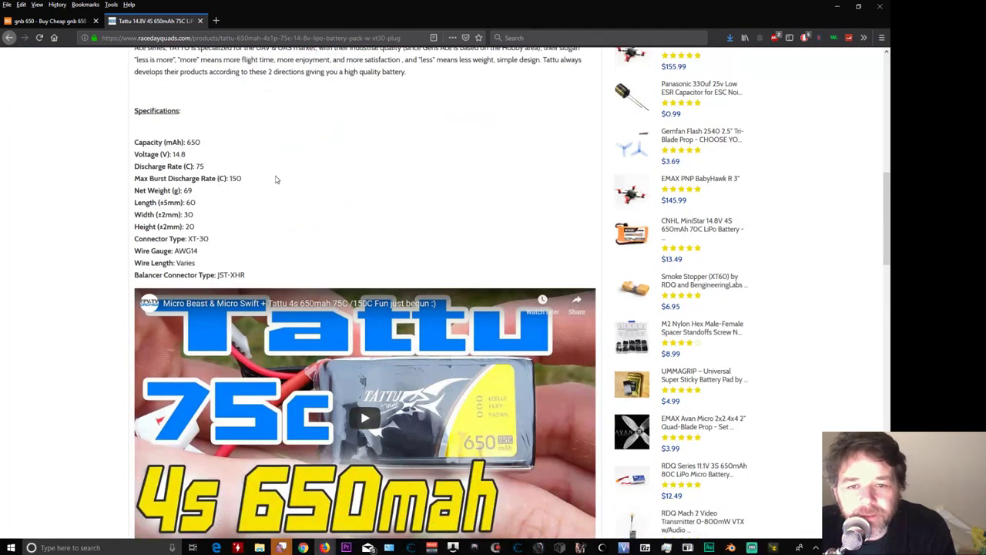
{"action": "triple_click", "coordinate": [223, 193]}
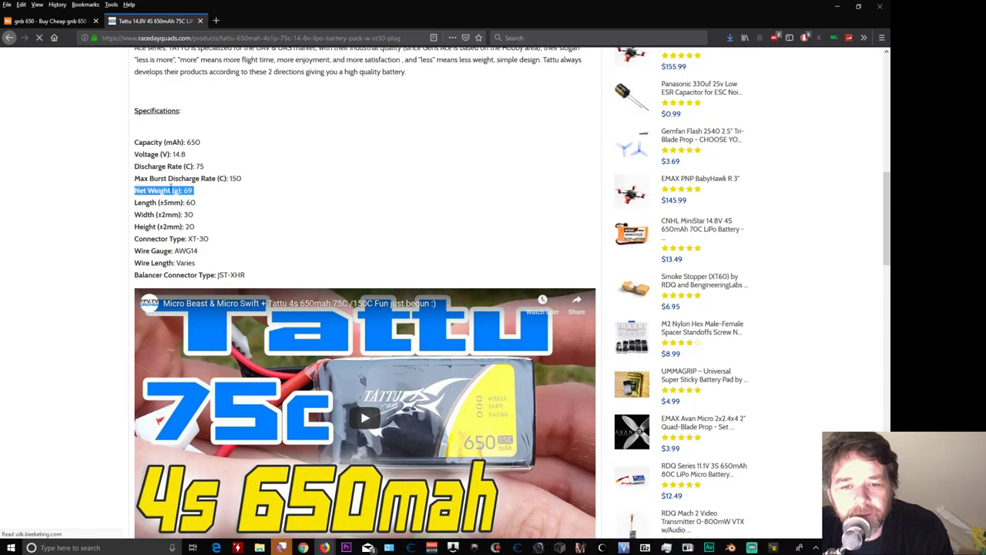
{"action": "left_click", "coordinate": [250, 192]}
- Examine the rest of the battery's product page, including its related products, specifications, description and price
{"action": "middle_click", "coordinate": [438, 178]}
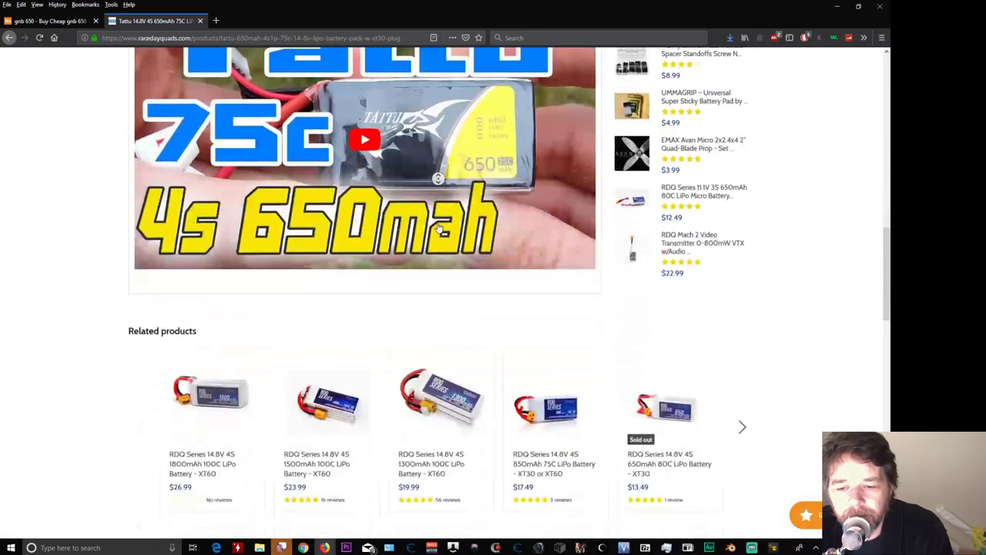
{"action": "middle_click", "coordinate": [438, 249]}
{"action": "scroll", "coordinate": [438, 231], "scroll_direction": "up", "scroll_amount": 3}
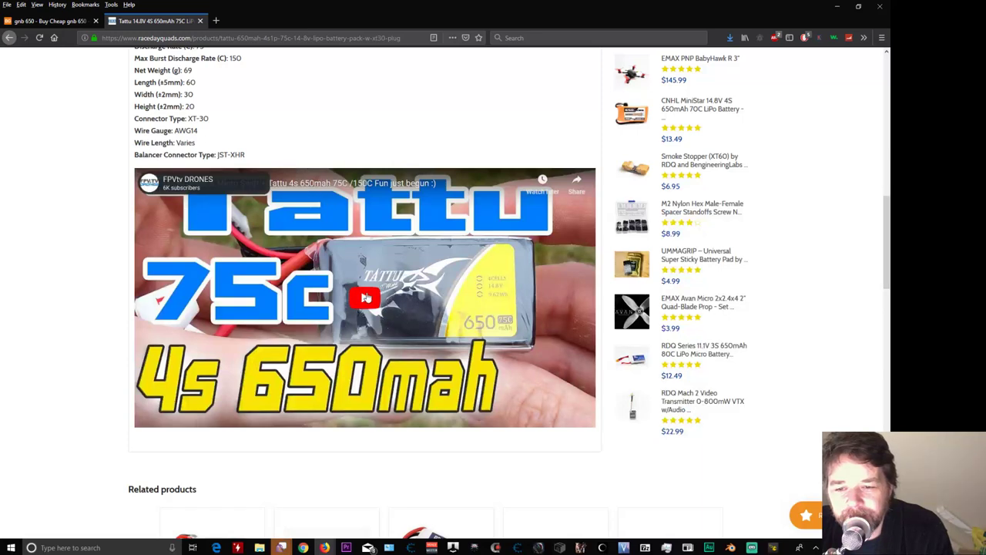
{"action": "middle_click", "coordinate": [397, 91]}
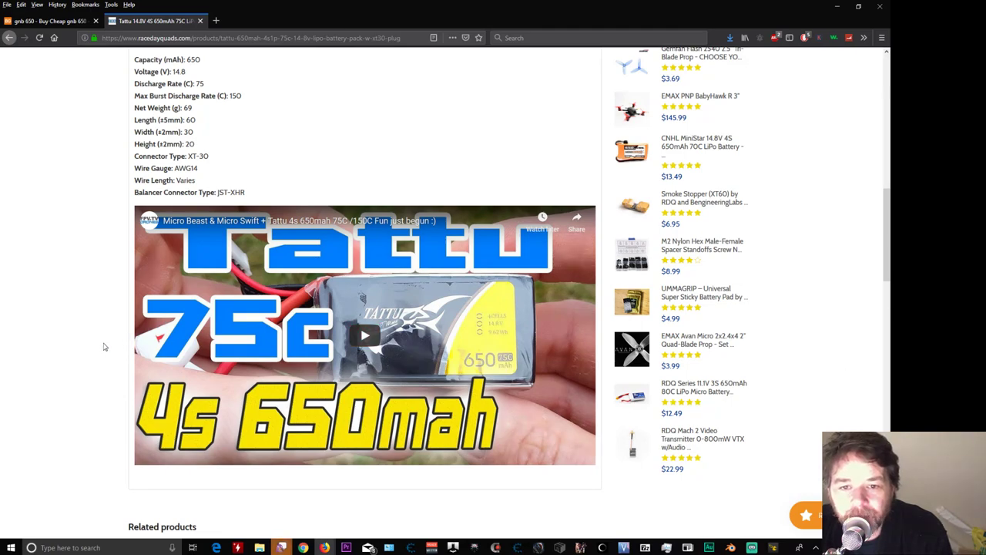
{"action": "middle_click", "coordinate": [78, 346]}
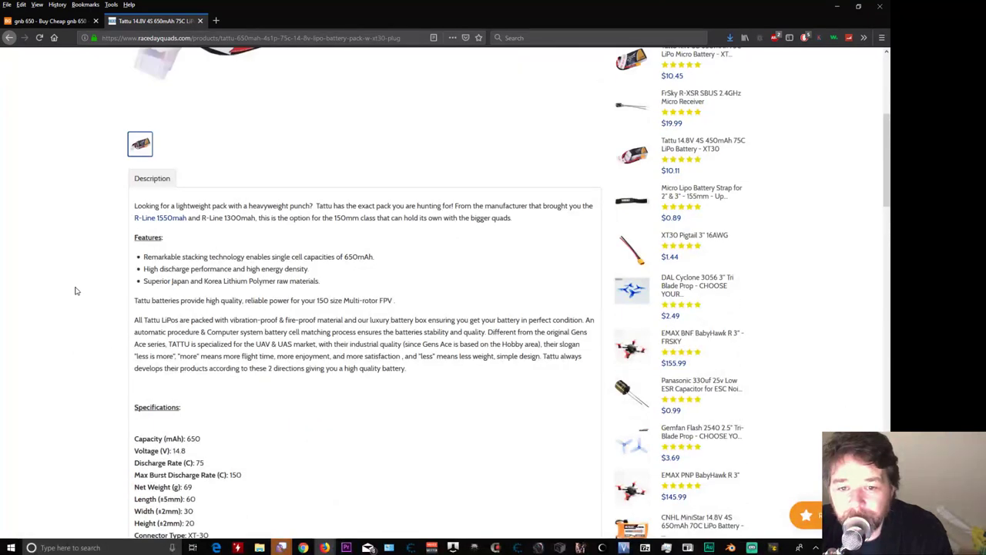
{"action": "middle_click", "coordinate": [75, 286]}
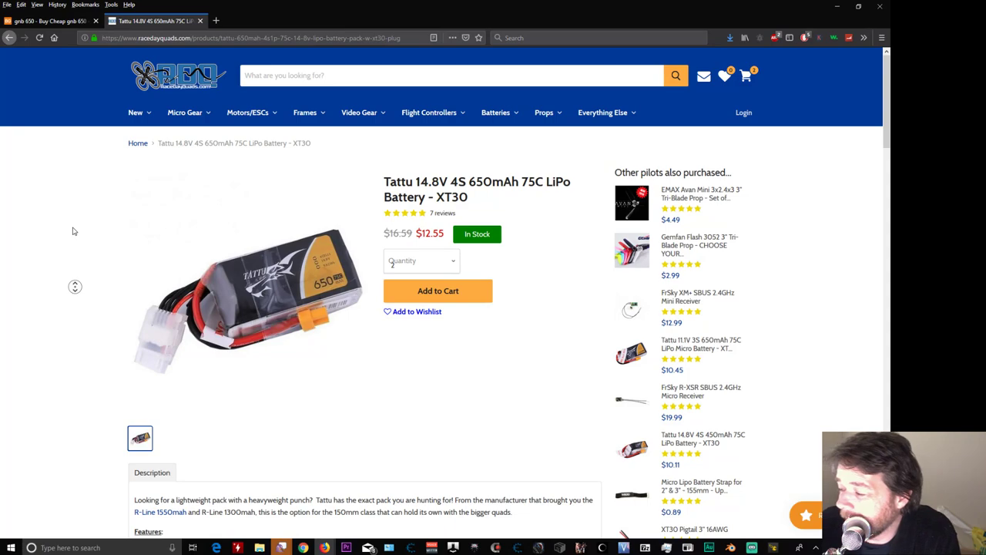
{"action": "scroll", "coordinate": [104, 403], "scroll_direction": "down", "scroll_amount": 10}
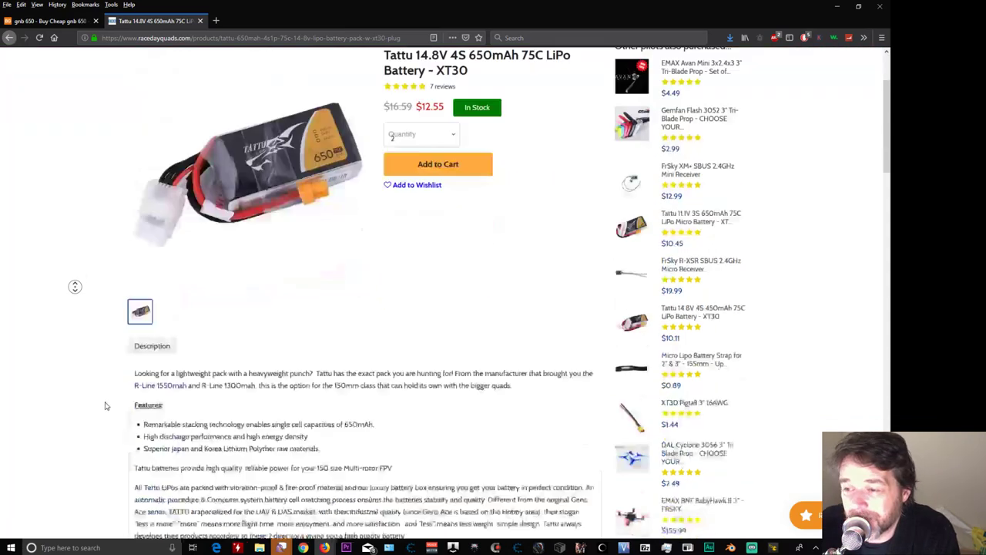
{"action": "scroll", "coordinate": [84, 231], "scroll_direction": "up", "scroll_amount": 9}
{"action": "middle_click", "coordinate": [104, 228]}
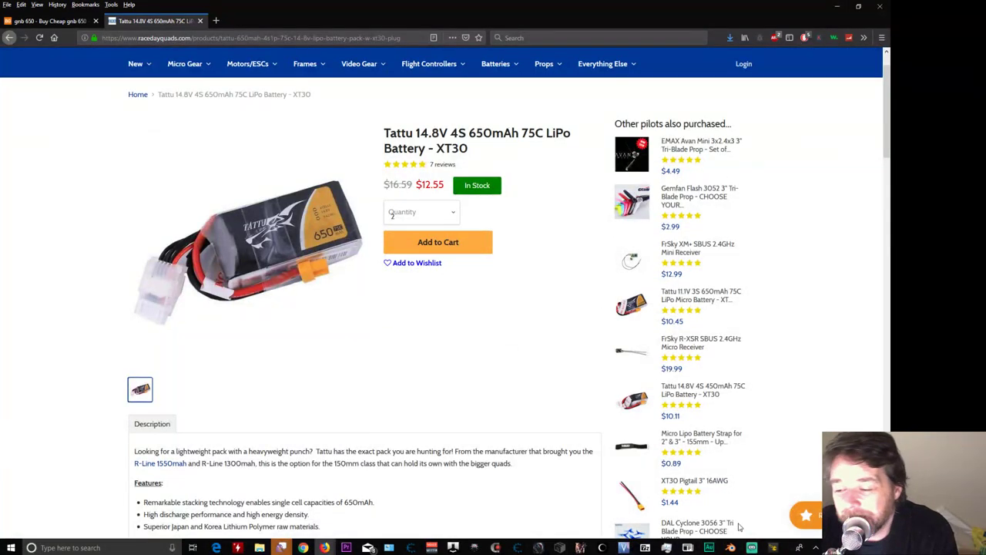
- Switch back to Betaflight Configurator and open the Firmware Flasher
{"action": "left_click", "coordinate": [772, 547]}
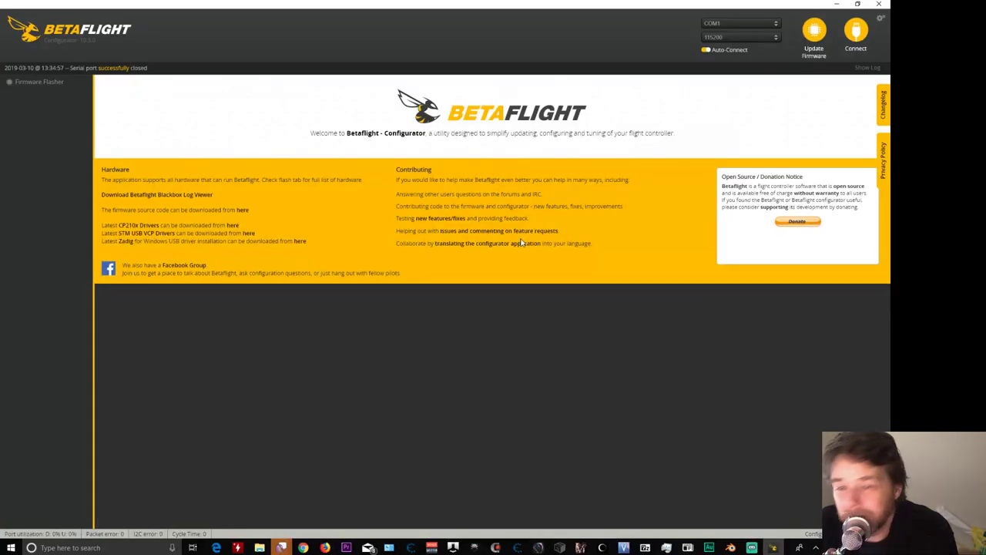
{"action": "left_click", "coordinate": [51, 81]}
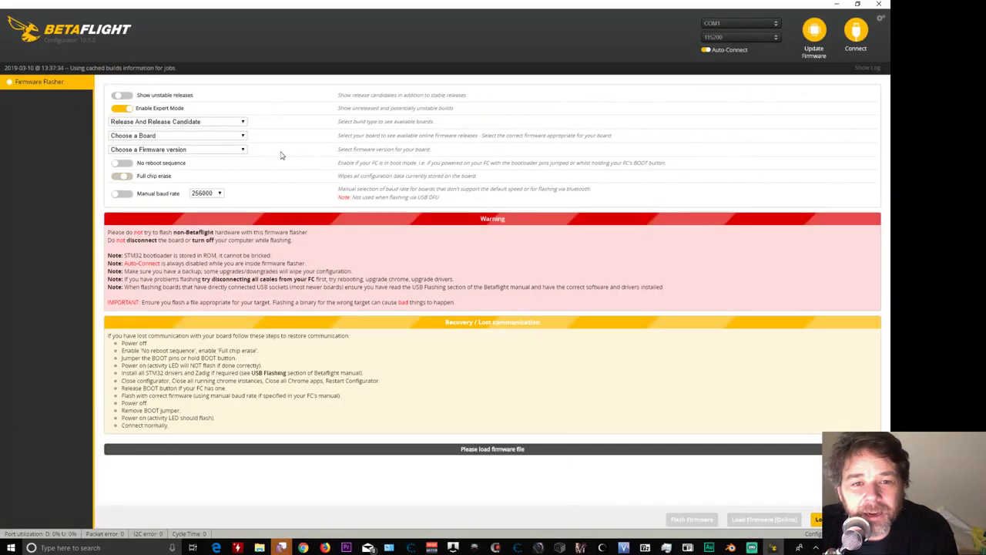
- Select the NOX board and review its firmware versions under the Release And Release Candidate build type
{"action": "left_click", "coordinate": [228, 140]}
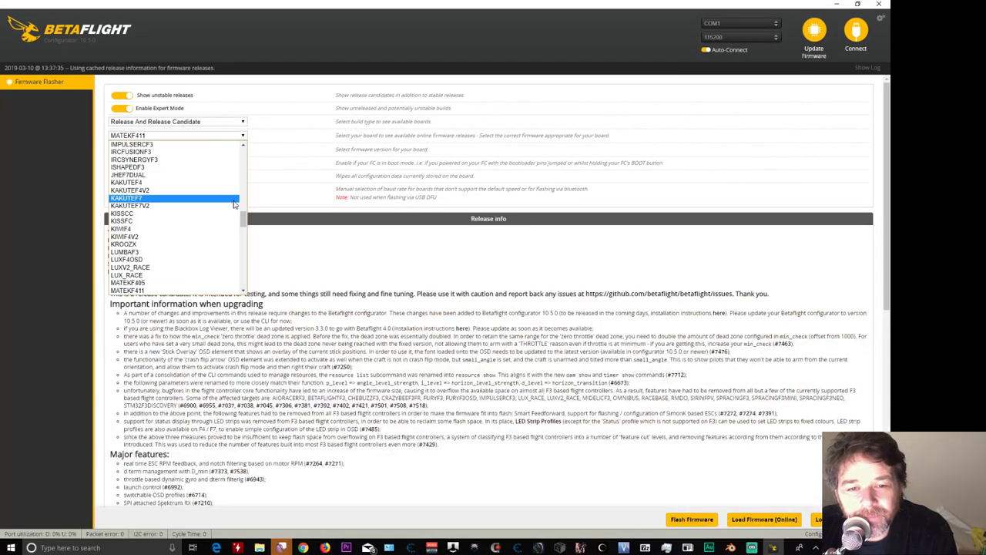
{"action": "left_click_drag", "start_coordinate": [243, 220], "coordinate": [243, 227]}
{"action": "scroll", "coordinate": [193, 231], "scroll_direction": "down", "scroll_amount": 3}
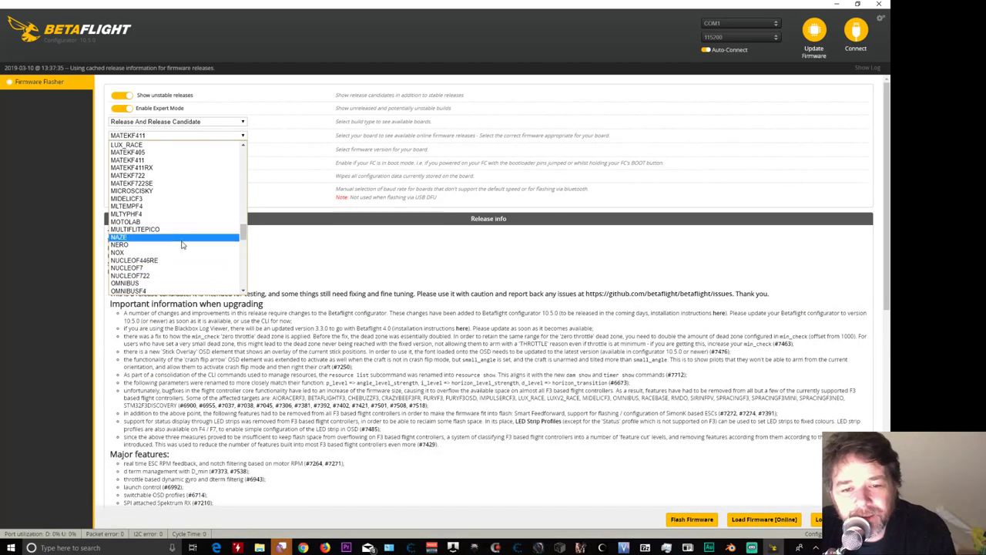
{"action": "left_click", "coordinate": [195, 244]}
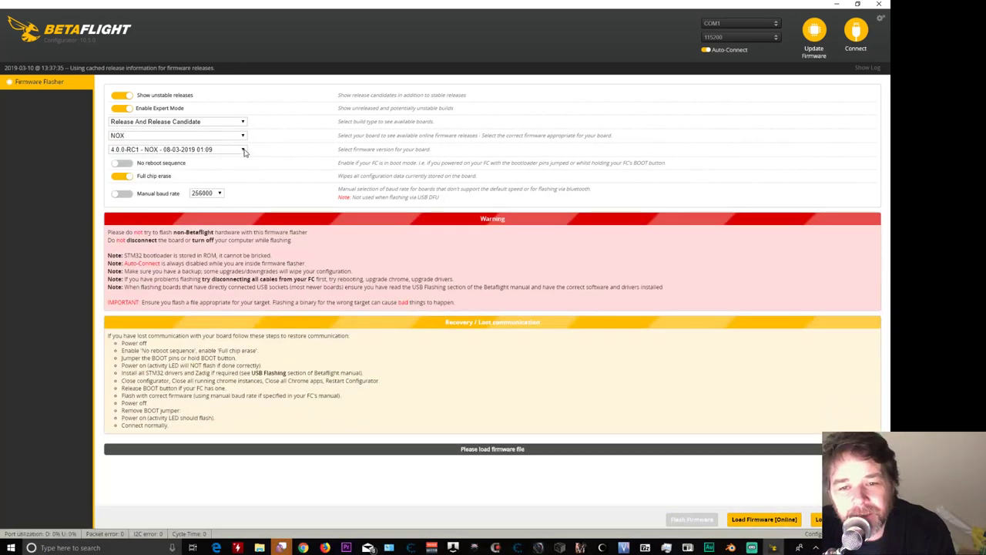
{"action": "left_click", "coordinate": [243, 149]}
{"action": "scroll", "coordinate": [246, 180], "scroll_direction": "down", "scroll_amount": 2}
{"action": "scroll", "coordinate": [247, 180], "scroll_direction": "up", "scroll_amount": 2}
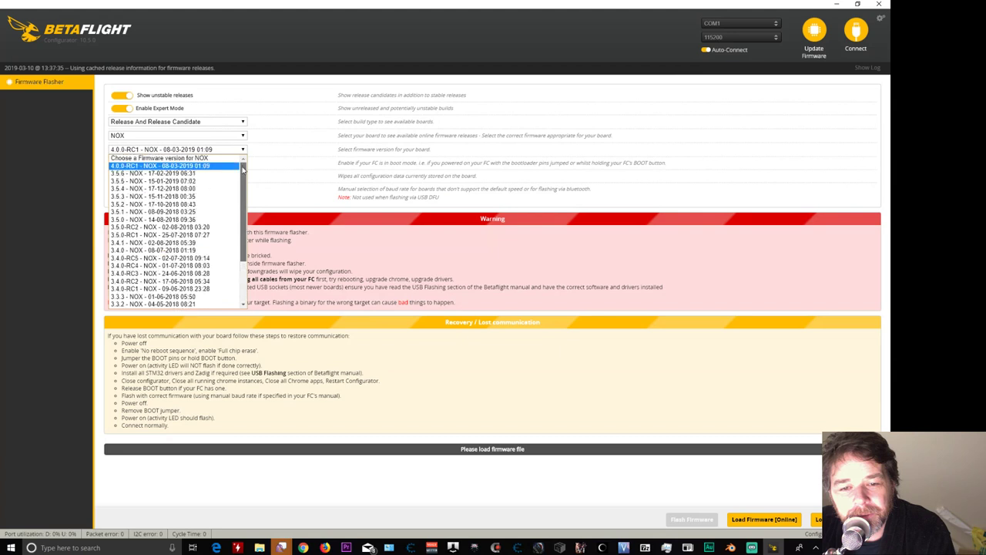
- Set the build type to Development and select NOX as the board
{"action": "left_click", "coordinate": [219, 140]}
{"action": "left_click", "coordinate": [221, 123]}
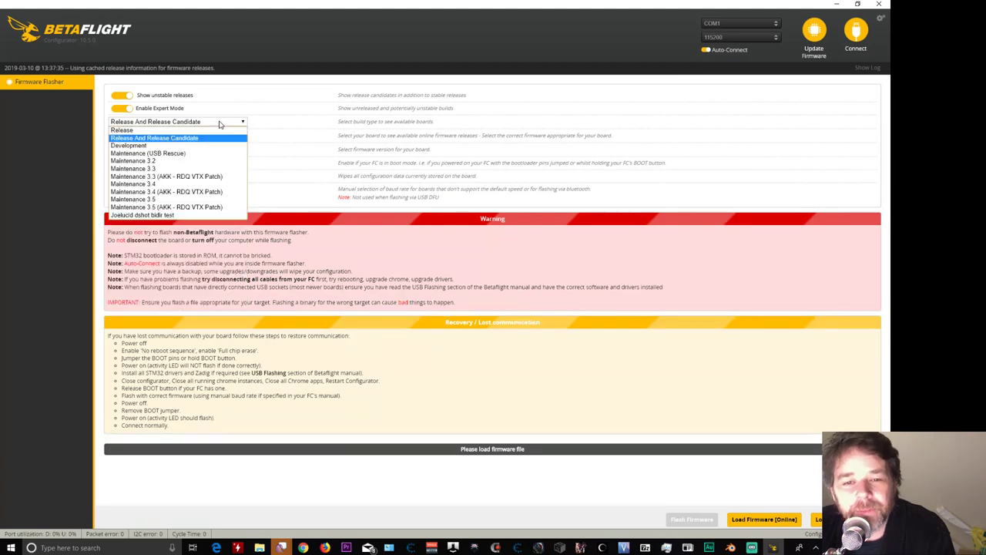
{"action": "left_click", "coordinate": [207, 145]}
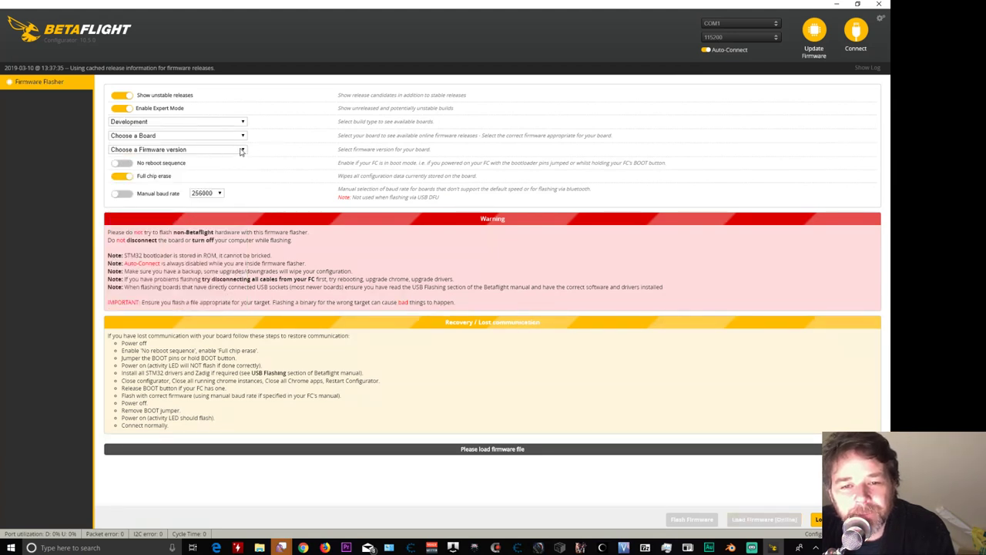
{"action": "left_click", "coordinate": [244, 150]}
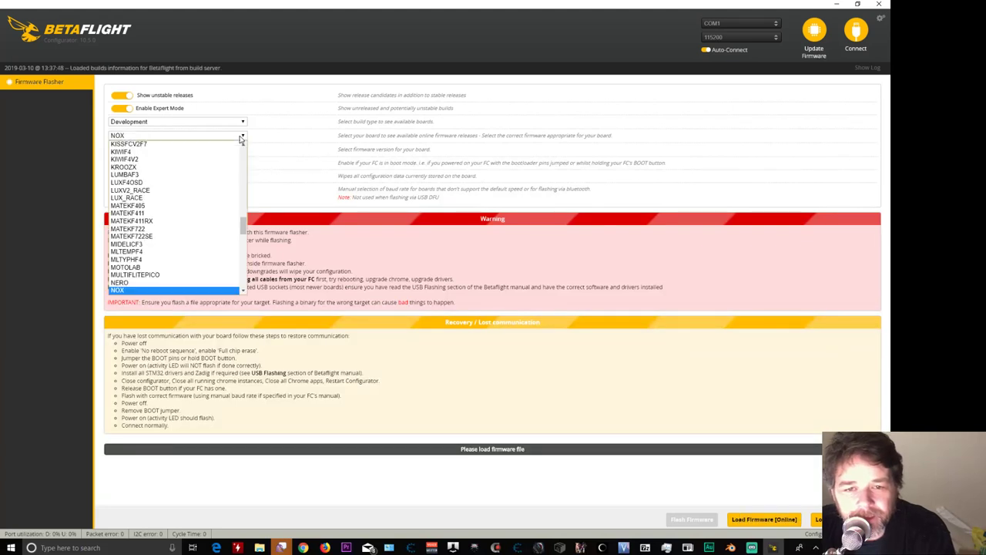
{"action": "left_click", "coordinate": [245, 156]}
- Browse the Development firmware builds listed for the NOX board
{"action": "left_click", "coordinate": [244, 152]}
{"action": "left_click_drag", "start_coordinate": [244, 176], "coordinate": [237, 306]}
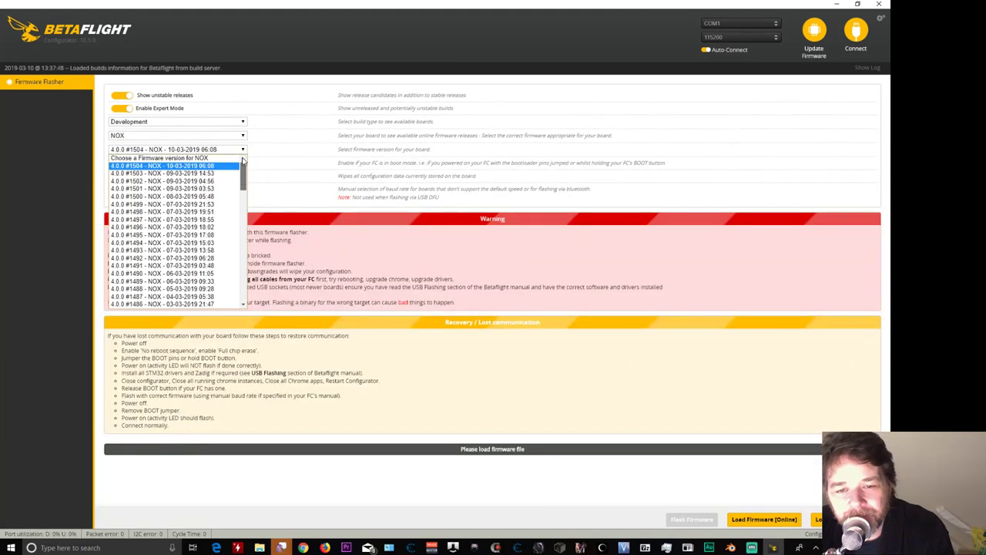
{"action": "scroll", "coordinate": [192, 200], "scroll_direction": "up", "scroll_amount": 10}
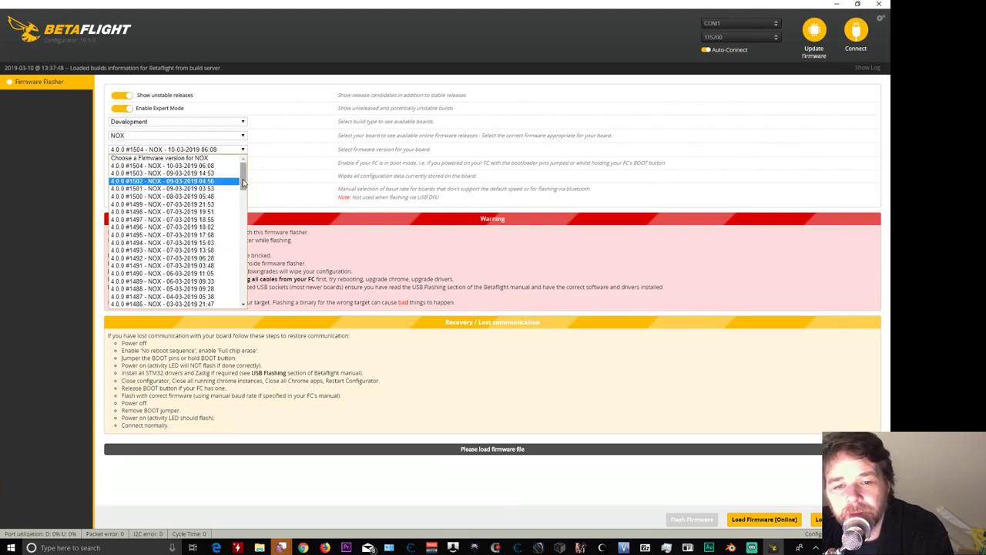
{"action": "left_click_drag", "start_coordinate": [243, 183], "coordinate": [243, 210]}
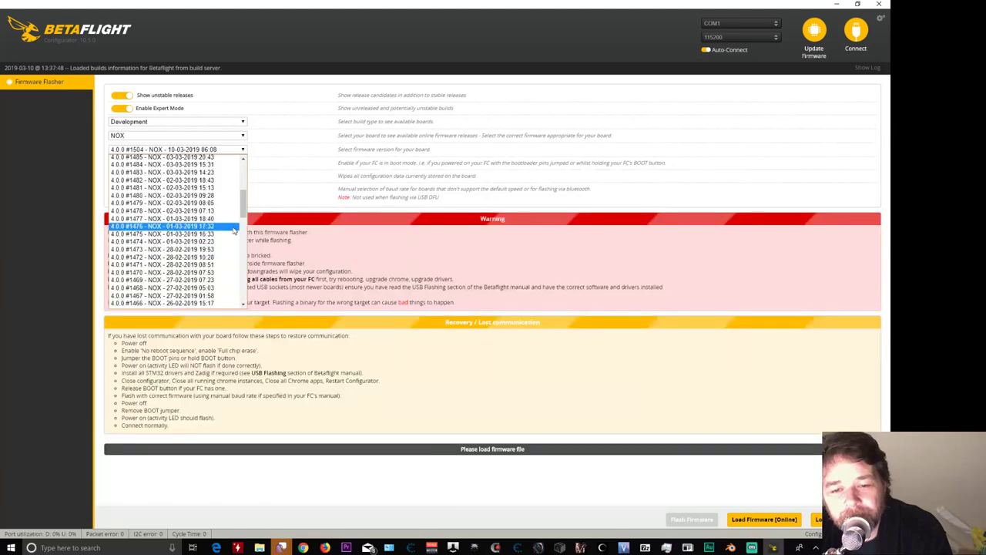
{"action": "left_click_drag", "start_coordinate": [243, 208], "coordinate": [243, 171]}
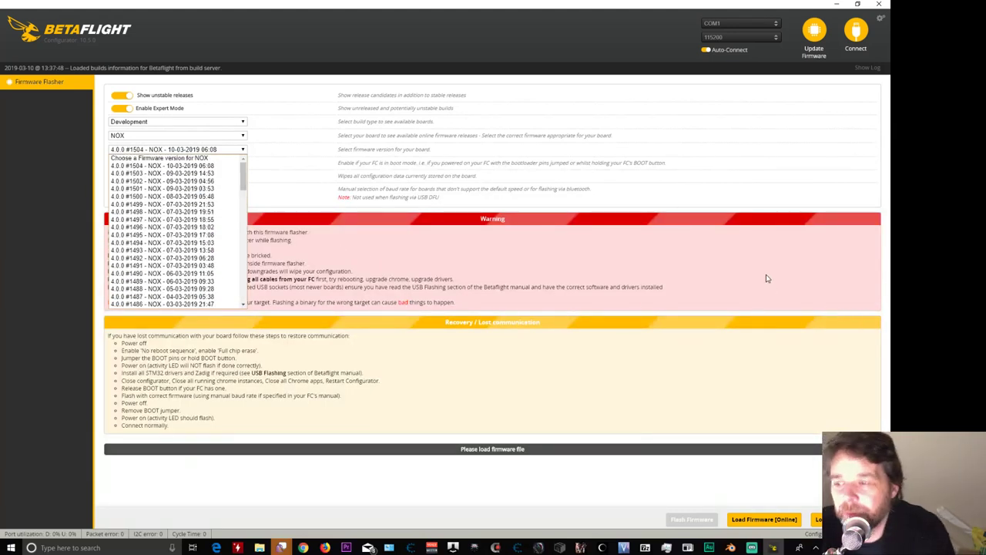
{"action": "left_click", "coordinate": [836, 6]}
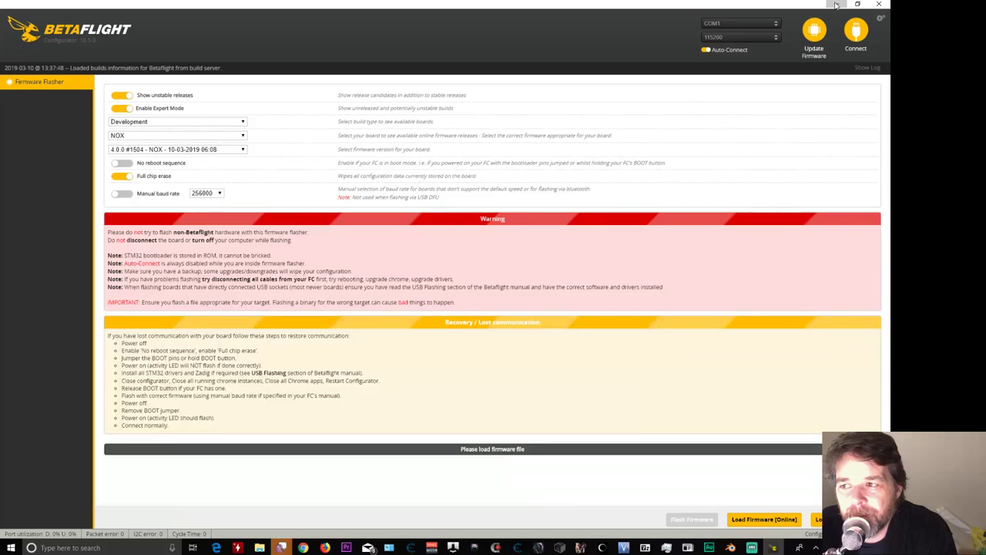
{"action": "left_click", "coordinate": [185, 150]}
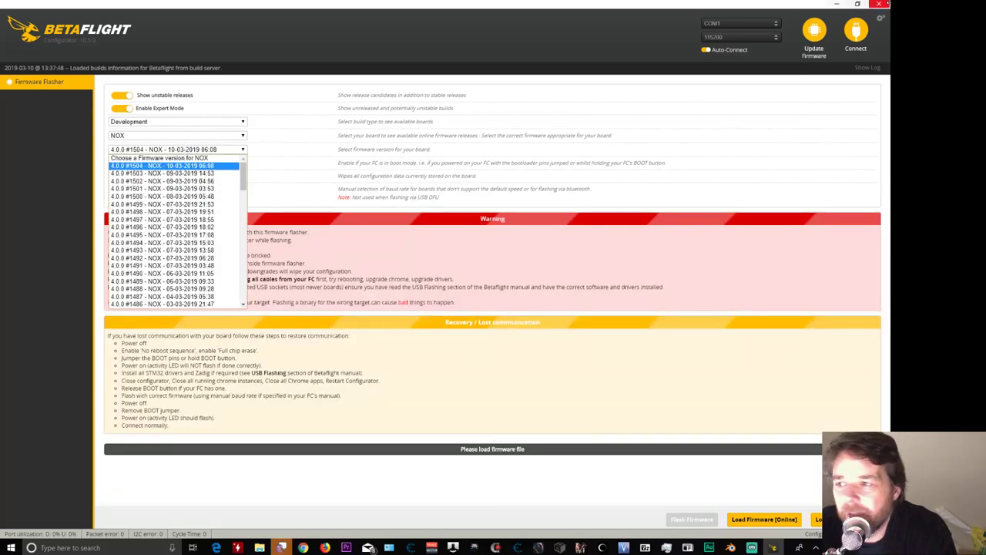
- Switch to the Firefox browser and open the Mobula7 Whoop & Spares collection among the RaceDayQuads pre-built quads
{"action": "left_click", "coordinate": [837, 6]}
{"action": "left_click", "coordinate": [837, 6]}
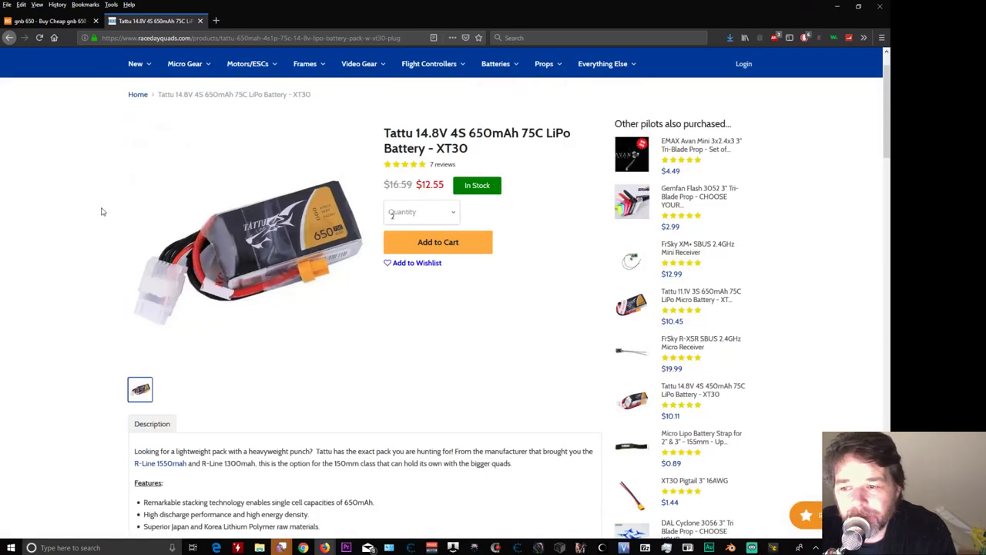
{"action": "mouse_move", "coordinate": [180, 67]}
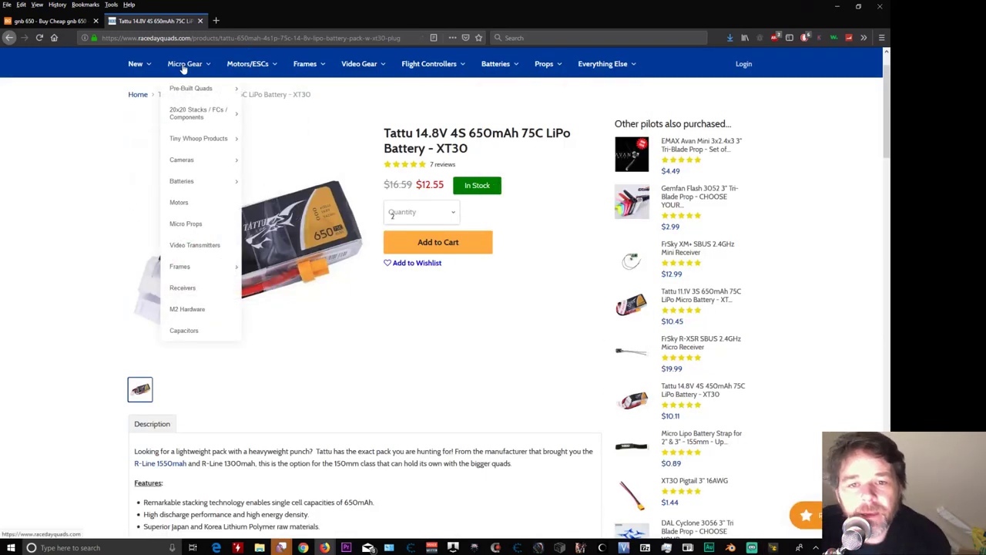
{"action": "mouse_move", "coordinate": [185, 100]}
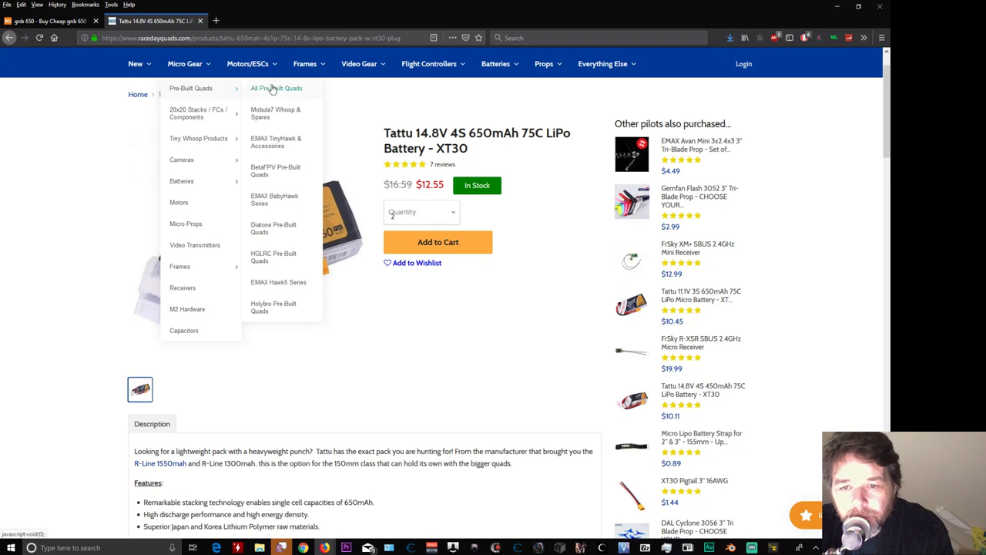
{"action": "left_click", "coordinate": [275, 113]}
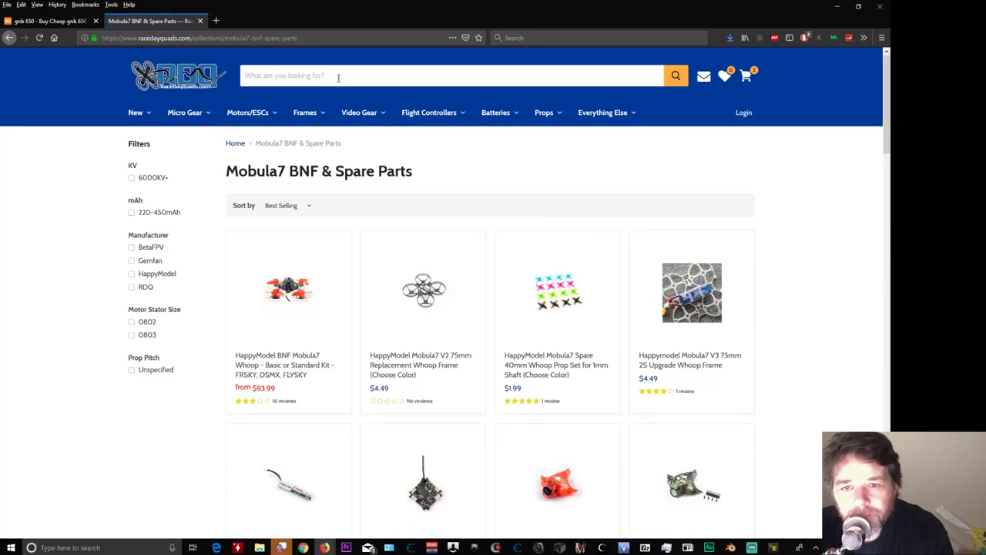
- Look up "uk65" in the RaceDayQuads store search
{"action": "type", "text": "ura"}
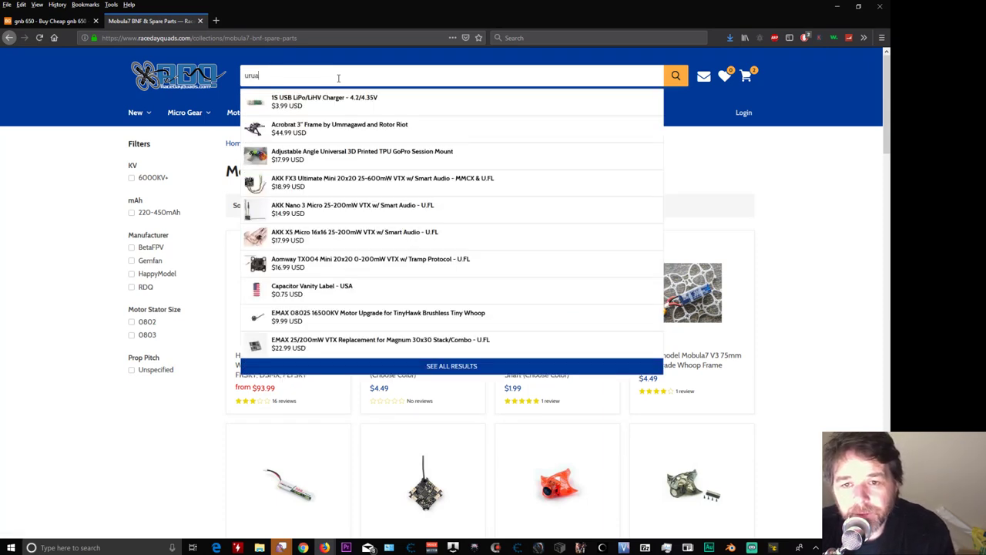
{"action": "key", "text": "BackSpace"}
{"action": "key", "text": "BackSpace"}
{"action": "key", "text": "BackSpace"}
{"action": "key", "text": "BackSpace"}
{"action": "key", "text": "BackSpace"}
{"action": "type", "text": "uk65"}
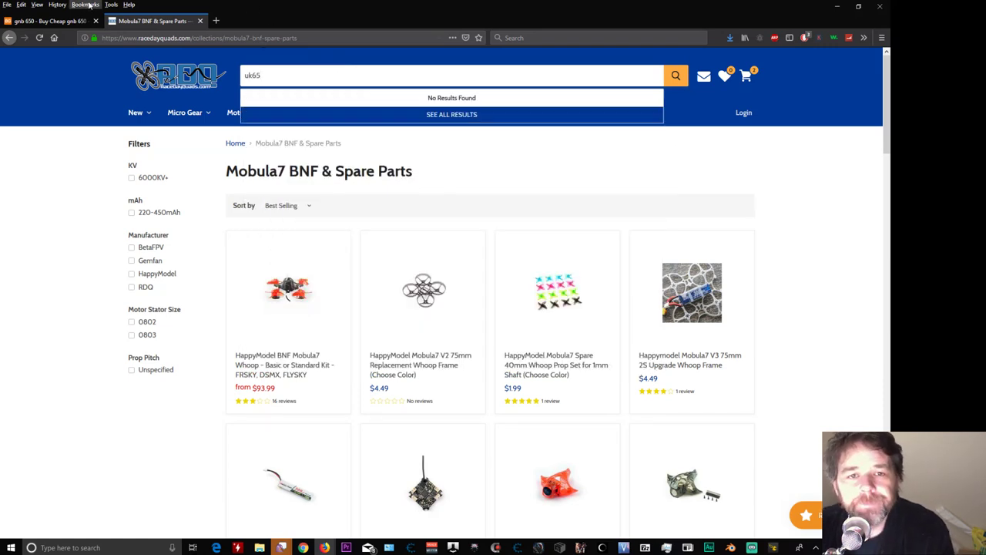
- Search Banggood for "uk65" and open the Eachine US65 UK65 65mm Whoop listing in a new tab
{"action": "left_click", "coordinate": [50, 21]}
{"action": "left_click", "coordinate": [311, 140]}
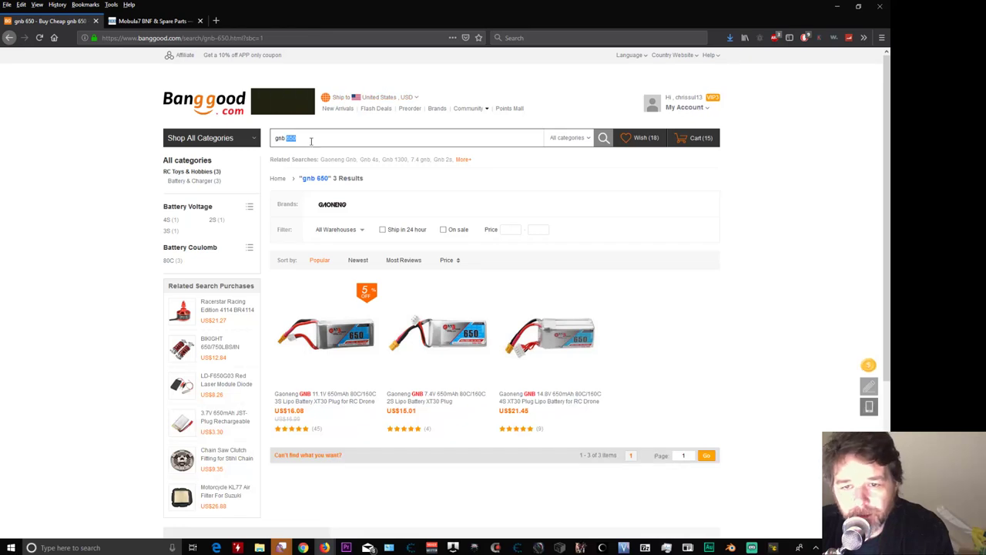
{"action": "type", "text": "uk"}
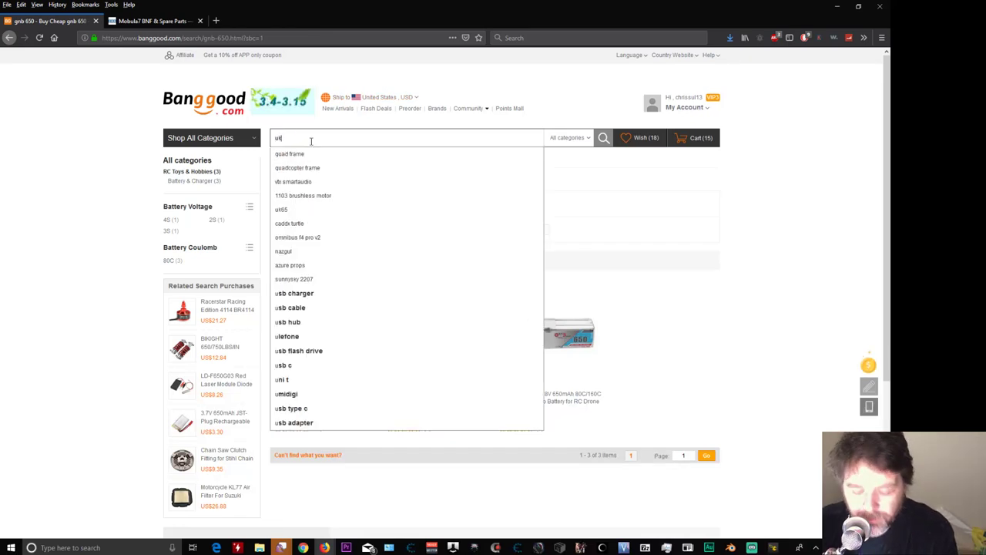
{"action": "key", "text": "Down"}
{"action": "key", "text": "Return"}
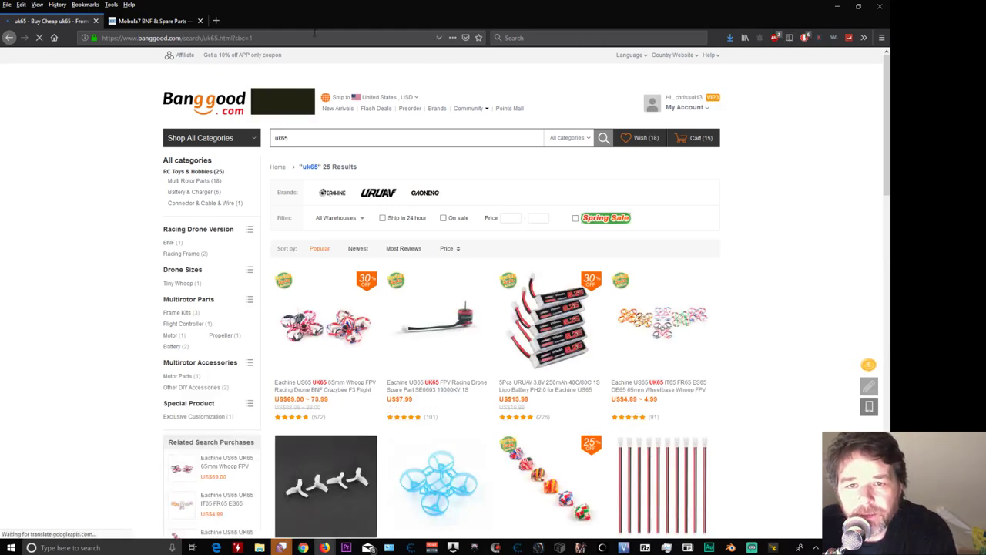
{"action": "middle_click", "coordinate": [325, 320]}
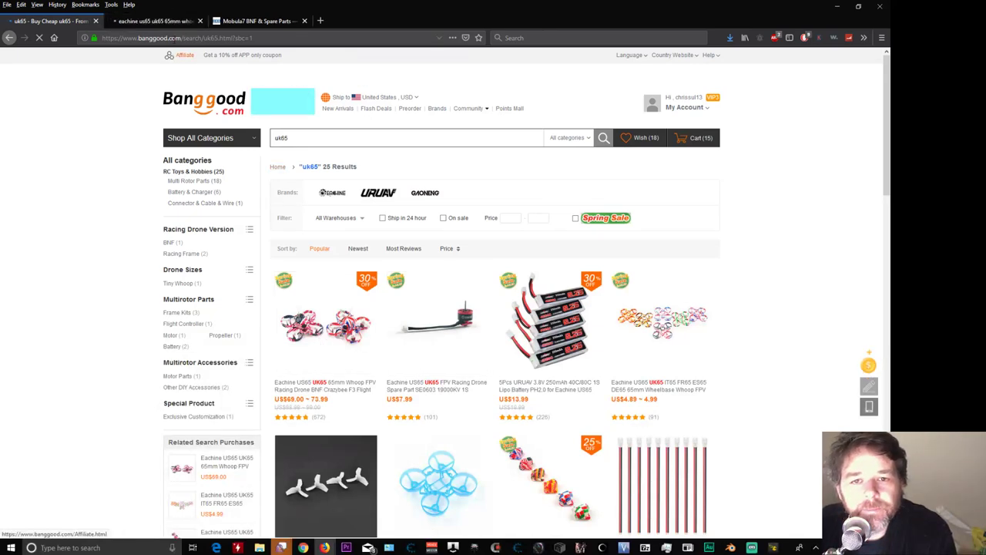
{"action": "left_click", "coordinate": [176, 38]}
{"action": "type", "text": "x"}
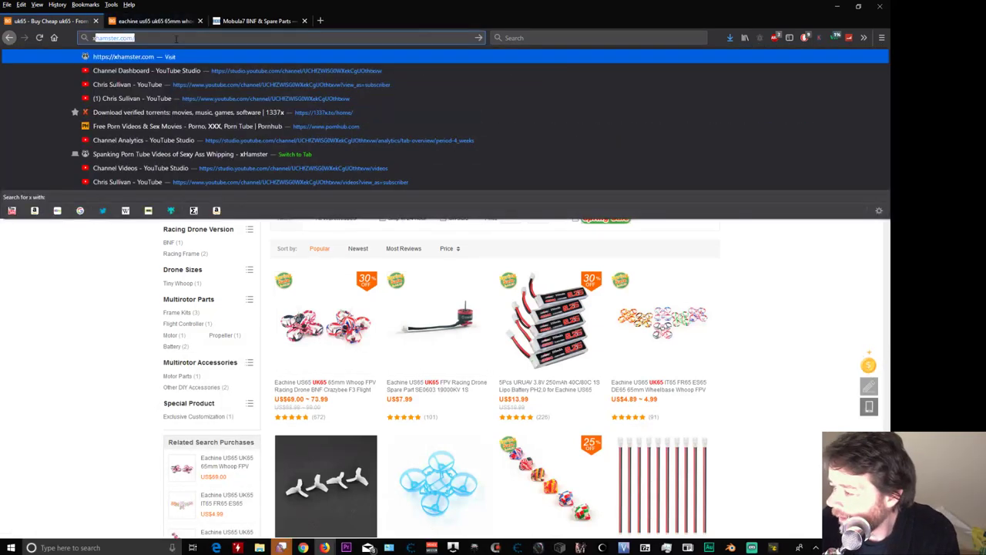
{"action": "type", "text": "txint"}
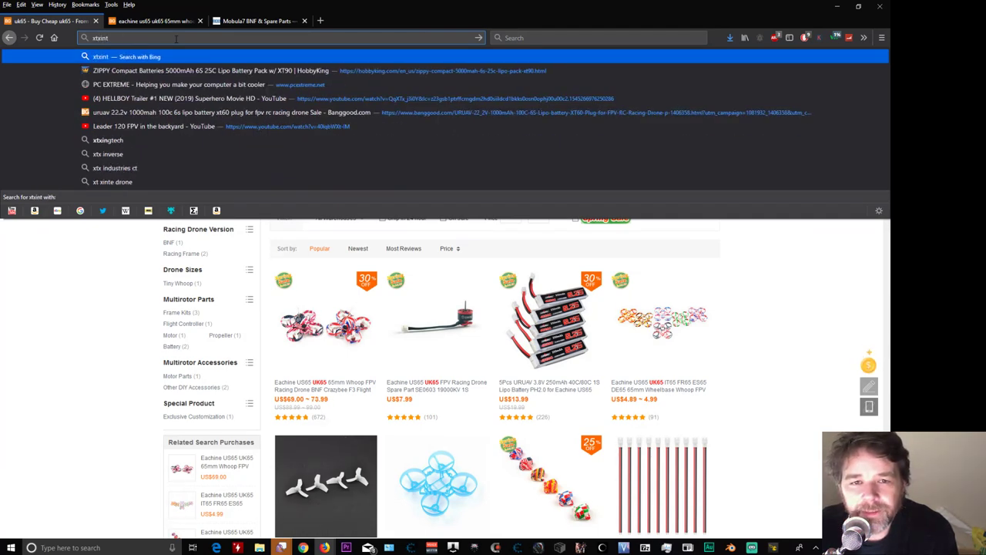
{"action": "key", "text": "Return"}
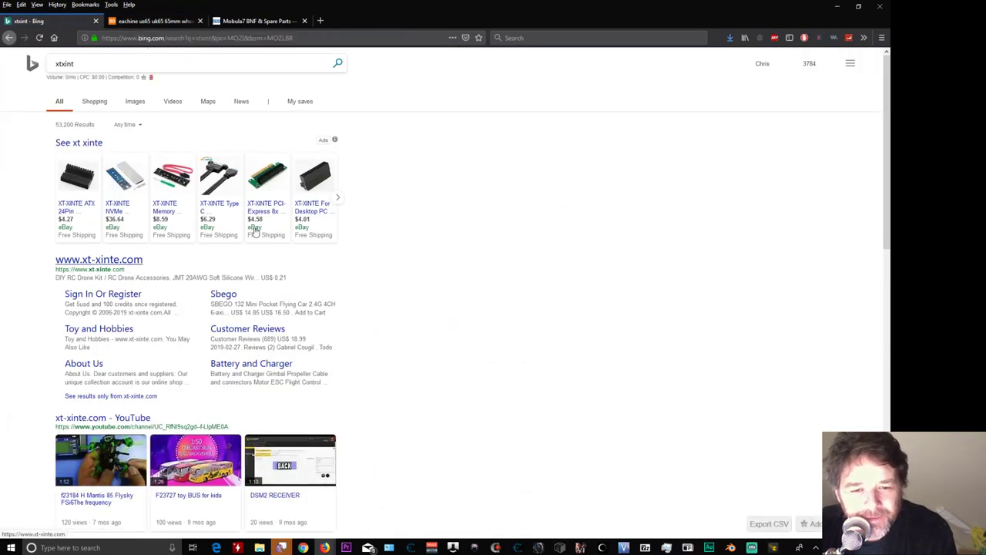
{"action": "left_click", "coordinate": [321, 225]}
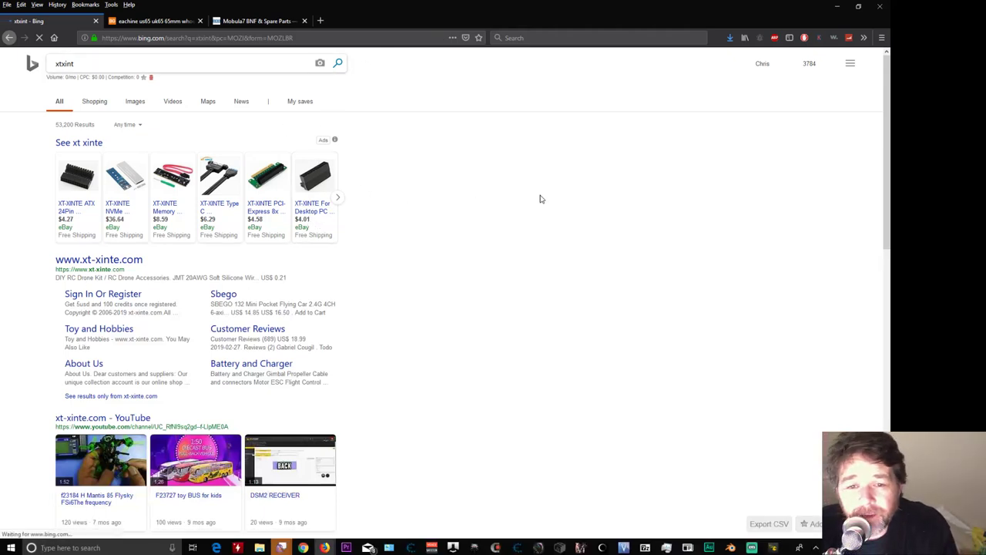
{"action": "scroll", "coordinate": [539, 193], "scroll_direction": "down", "scroll_amount": 1}
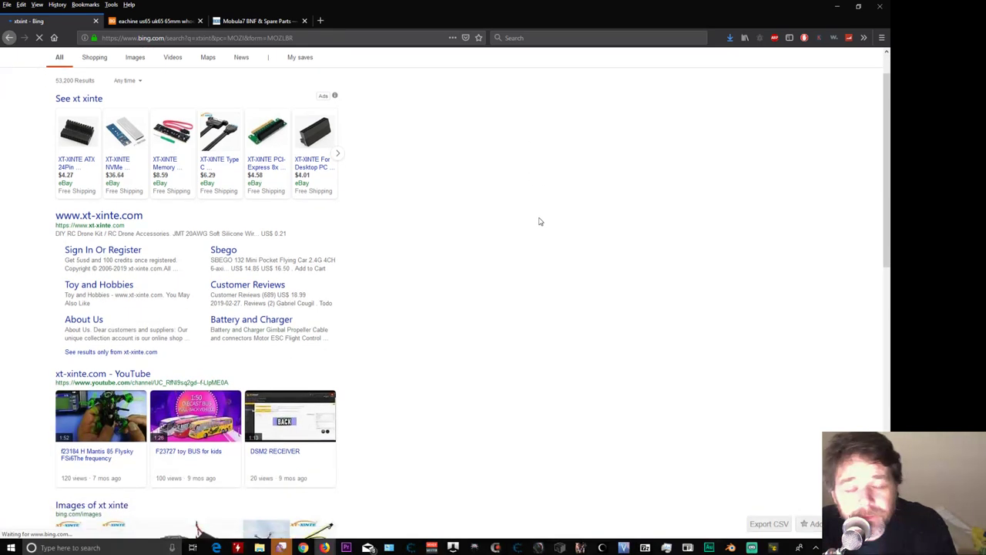
{"action": "left_click", "coordinate": [126, 219]}
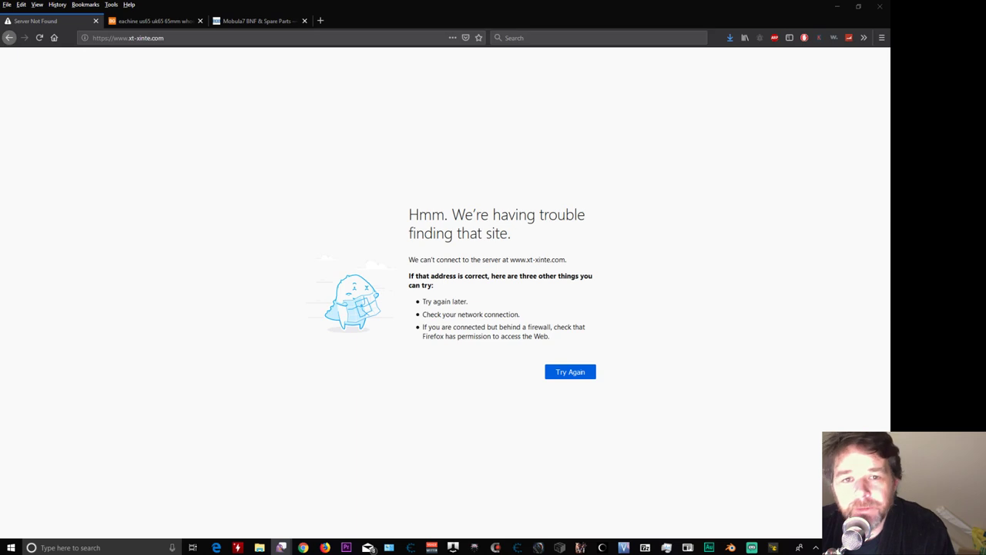
{"action": "left_click", "coordinate": [570, 372]}
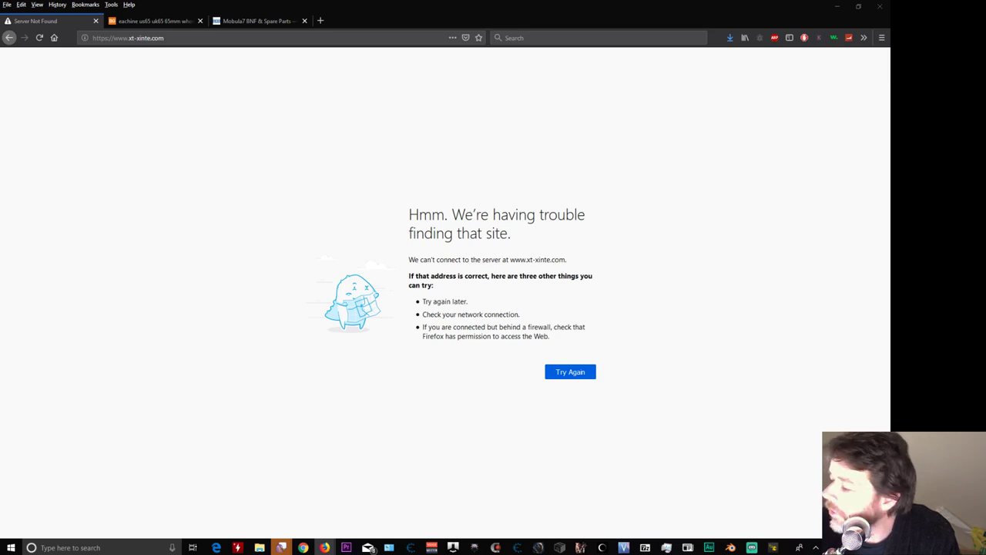
{"action": "left_click", "coordinate": [817, 548]}
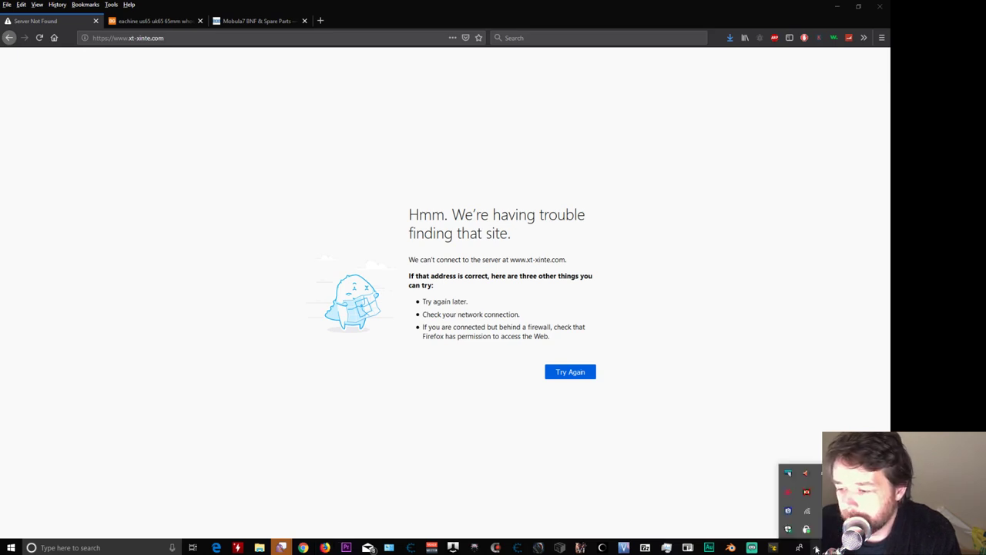
{"action": "right_click", "coordinate": [807, 510]}
{"action": "left_click", "coordinate": [817, 509]}
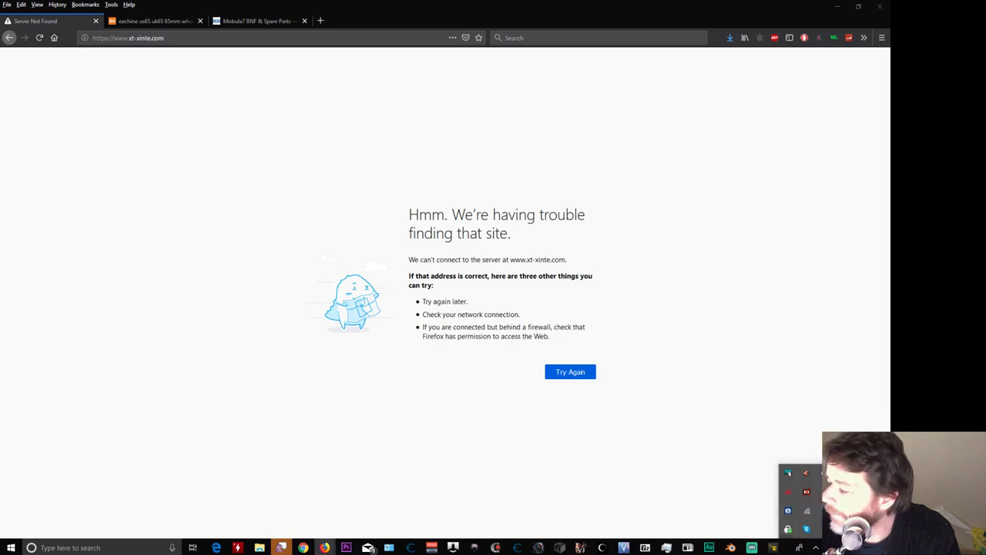
{"action": "key", "text": "Escape"}
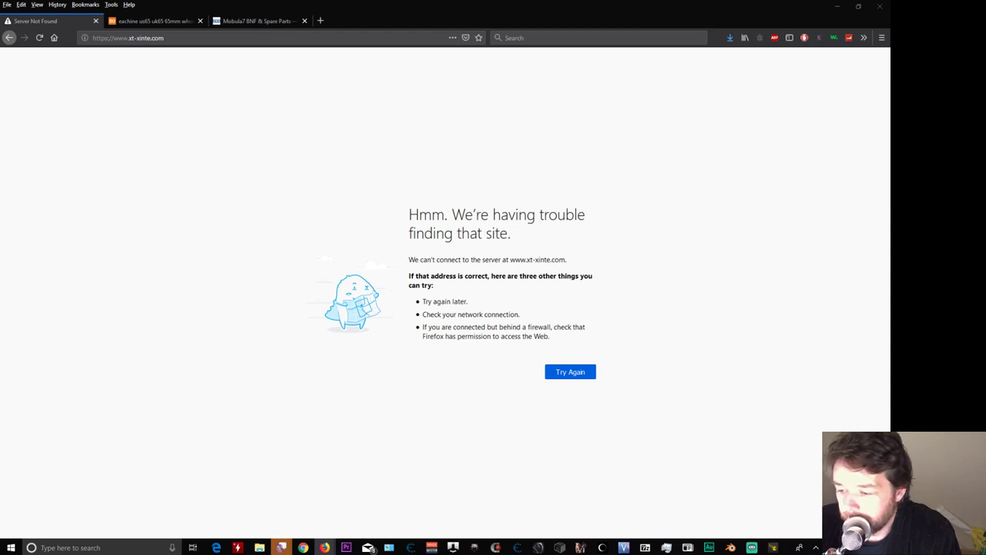
{"action": "left_click", "coordinate": [816, 547]}
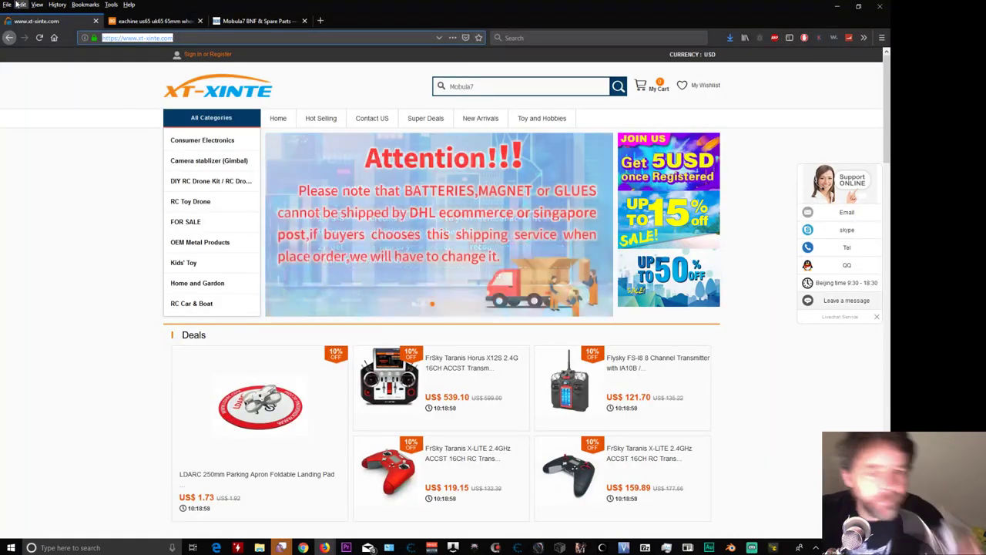
- Open the Battery and Charger category of the DIY RC drone section on XT-XINTE
{"action": "mouse_move", "coordinate": [214, 183]}
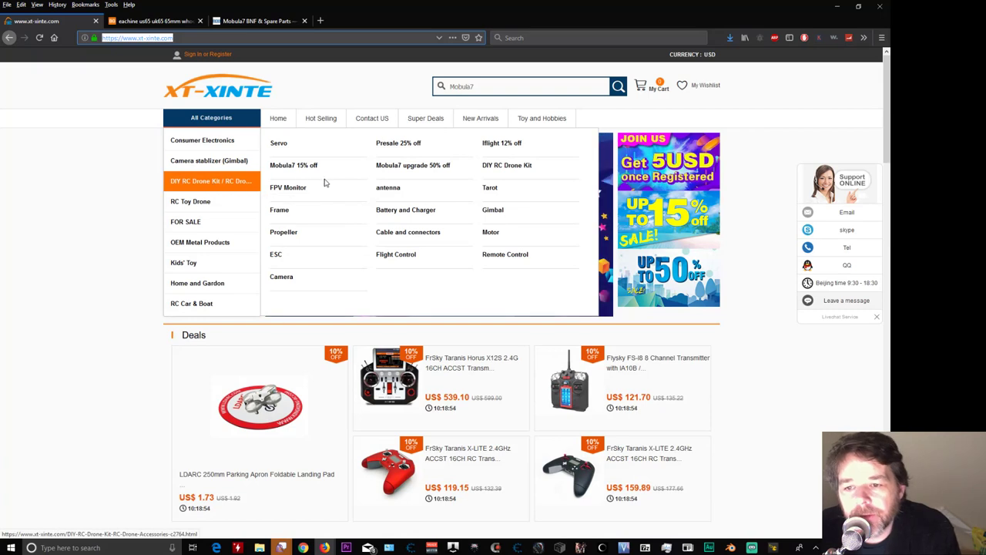
{"action": "left_click", "coordinate": [410, 212]}
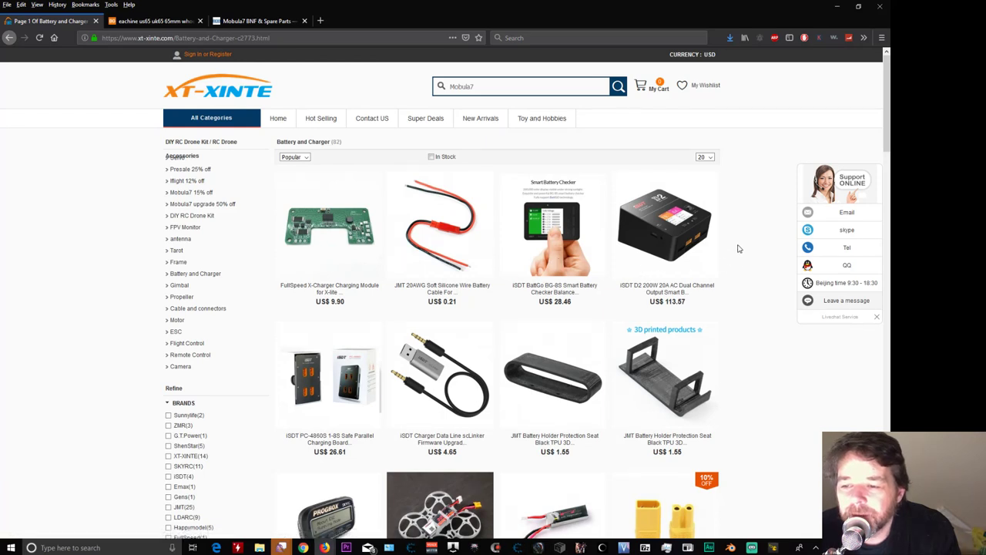
- Open the LDARC 11.1V 600mAh 50C and LDARC 7.4V 550mAh 80C Lipo battery listings in new tabs
{"action": "scroll", "coordinate": [739, 258], "scroll_direction": "down", "scroll_amount": 1}
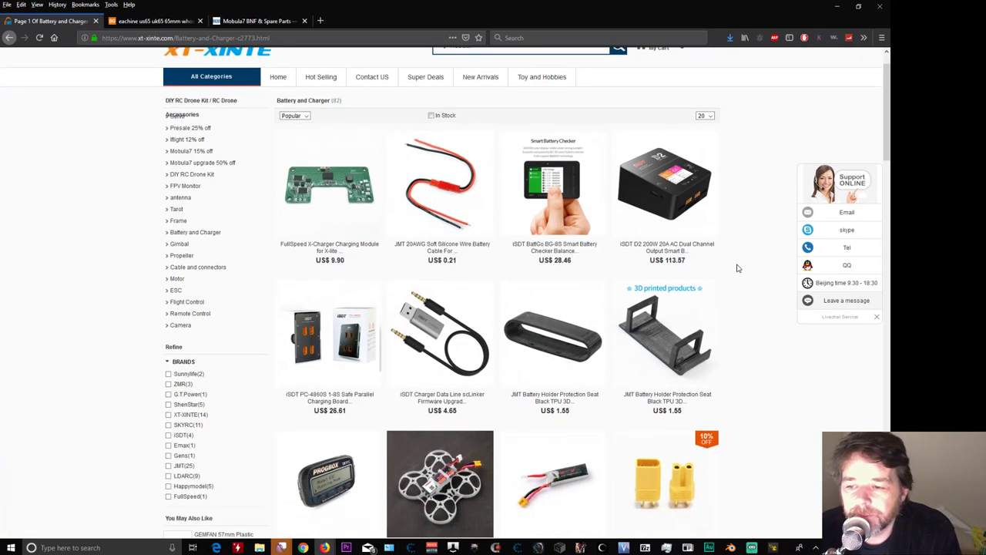
{"action": "middle_click", "coordinate": [765, 223]}
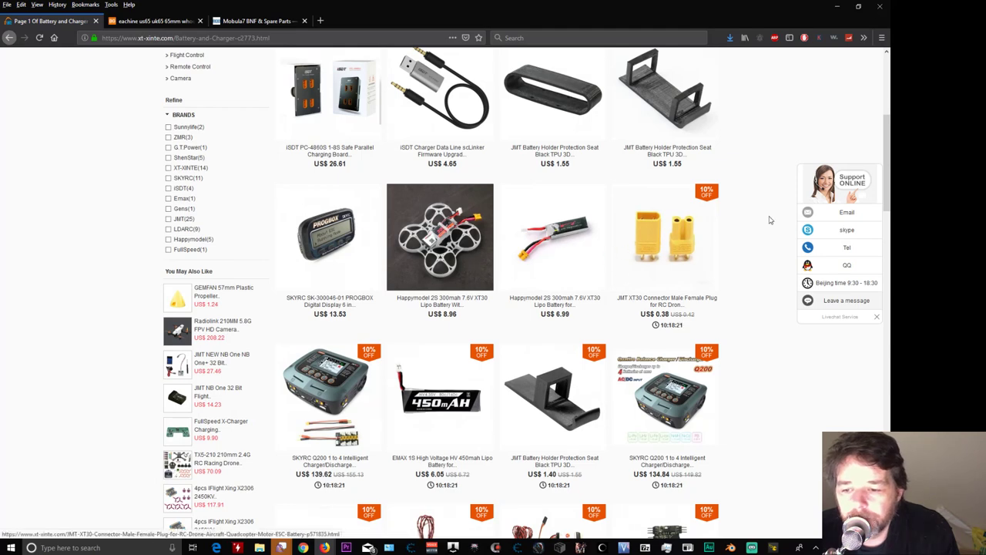
{"action": "scroll", "coordinate": [768, 220], "scroll_direction": "down", "scroll_amount": 2}
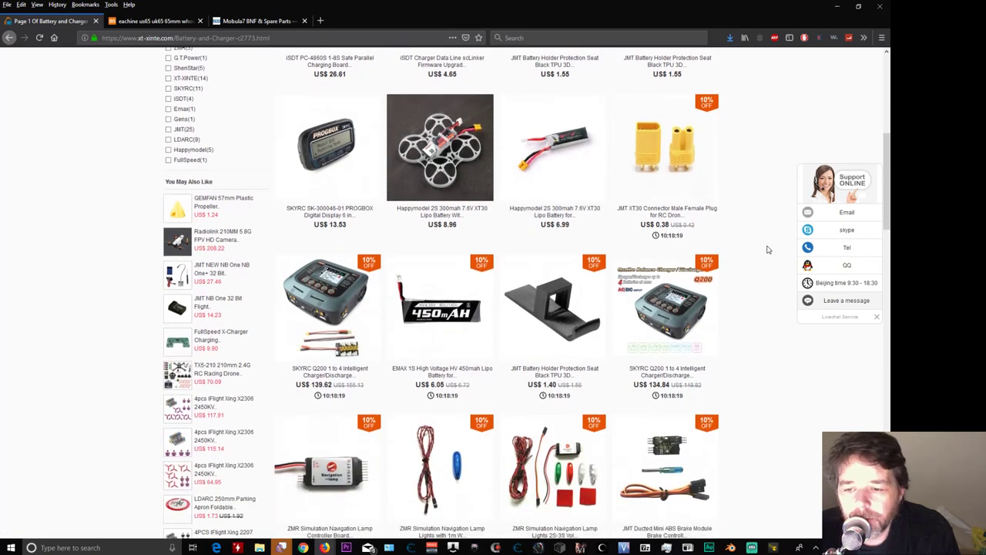
{"action": "scroll", "coordinate": [768, 249], "scroll_direction": "down", "scroll_amount": 5}
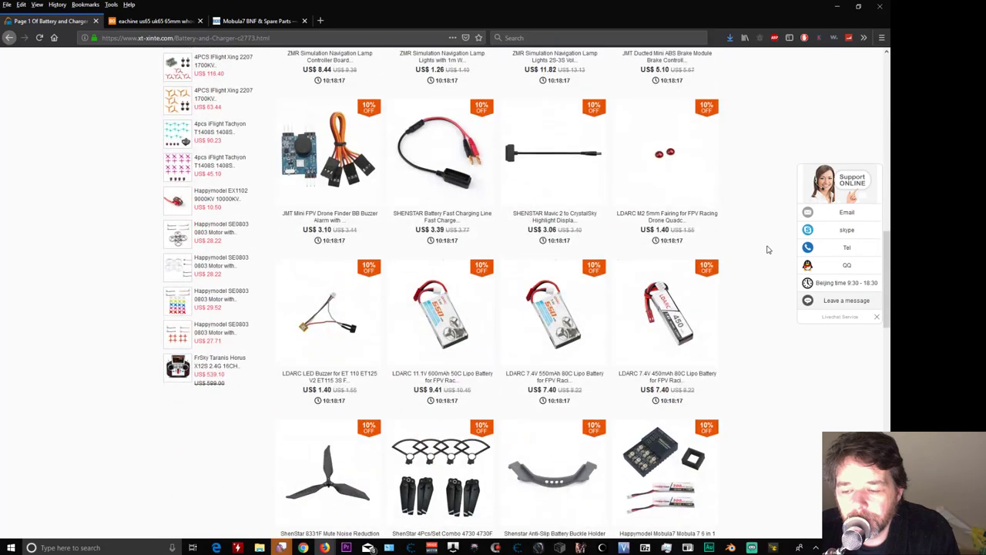
{"action": "scroll", "coordinate": [4, 317], "scroll_direction": "down", "scroll_amount": 1}
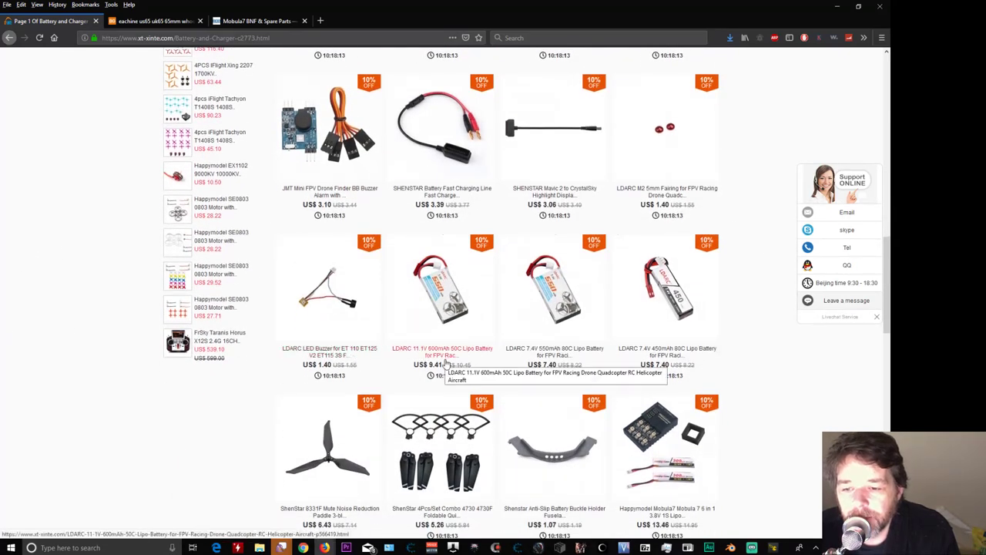
{"action": "middle_click", "coordinate": [442, 357]}
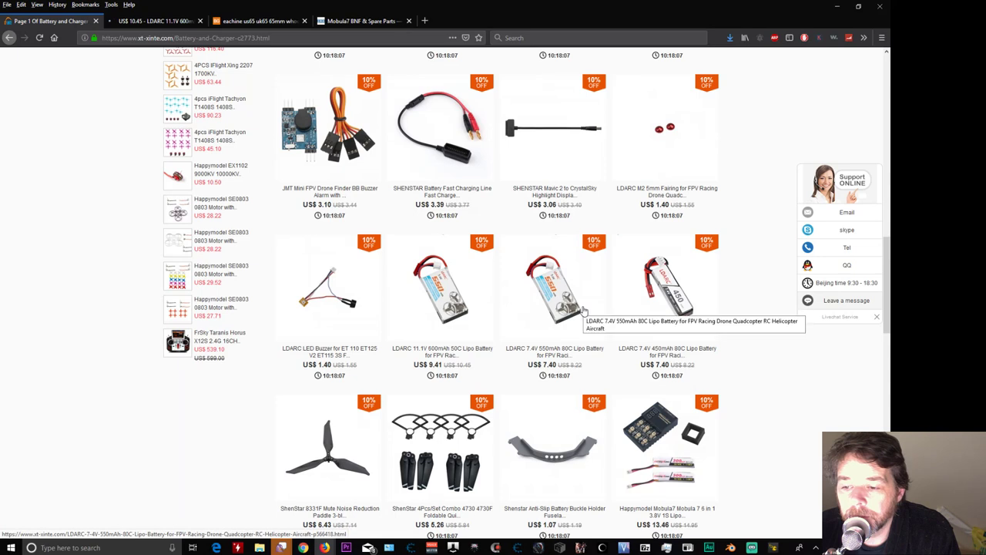
{"action": "middle_click", "coordinate": [563, 359]}
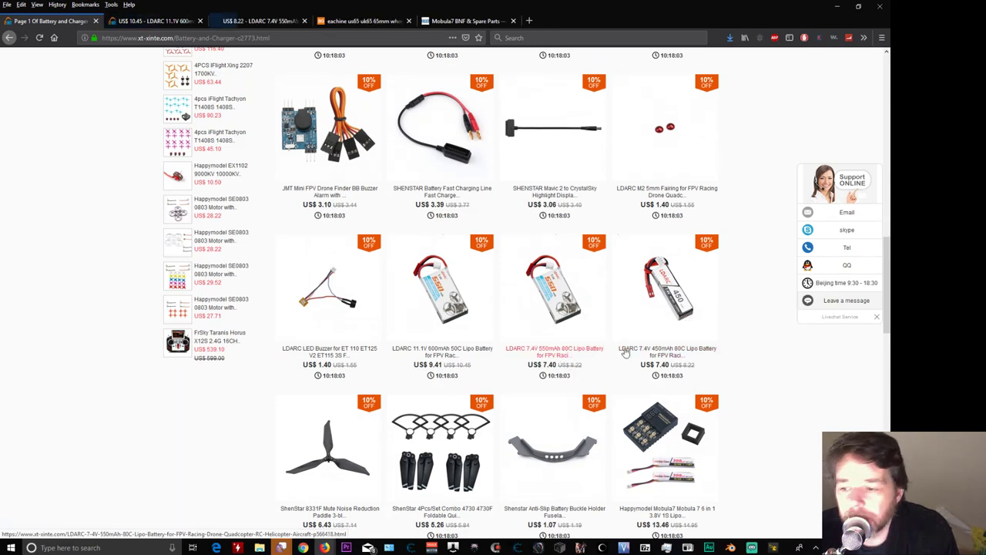
- Open the store's Super Deals page and dismiss the Thanksgiving Day sale popup
{"action": "middle_click", "coordinate": [746, 265]}
{"action": "scroll", "coordinate": [746, 269], "scroll_direction": "down", "scroll_amount": 2}
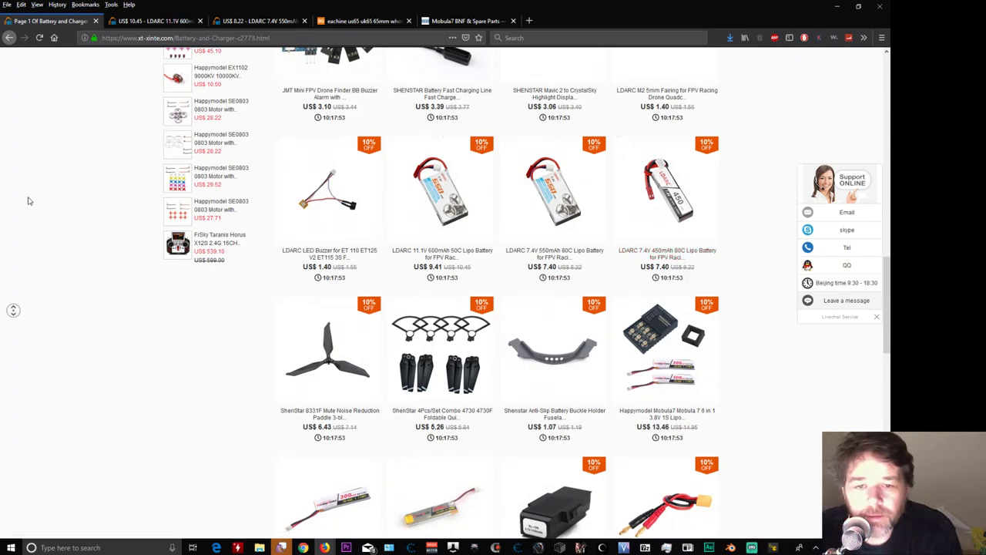
{"action": "scroll", "coordinate": [27, 134], "scroll_direction": "up", "scroll_amount": 10}
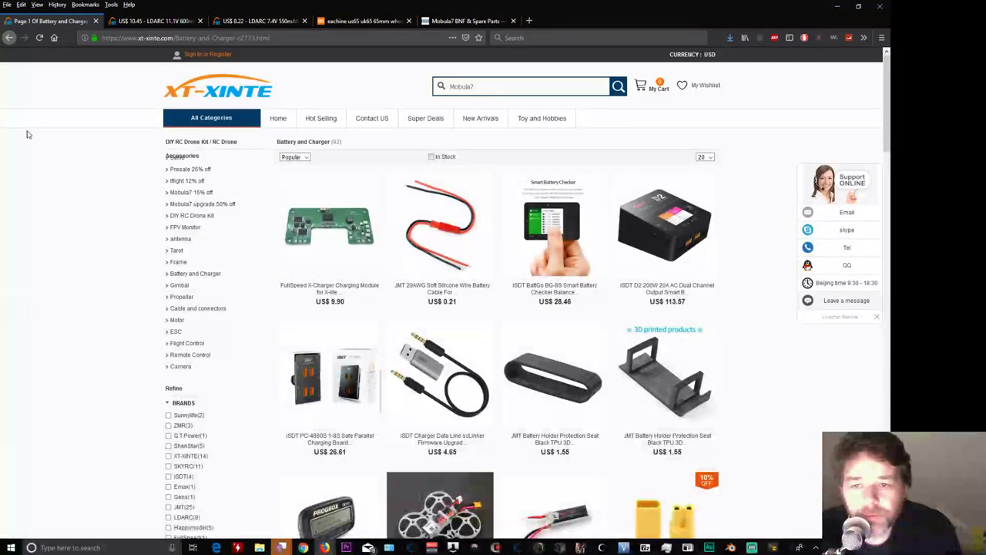
{"action": "left_click", "coordinate": [426, 122]}
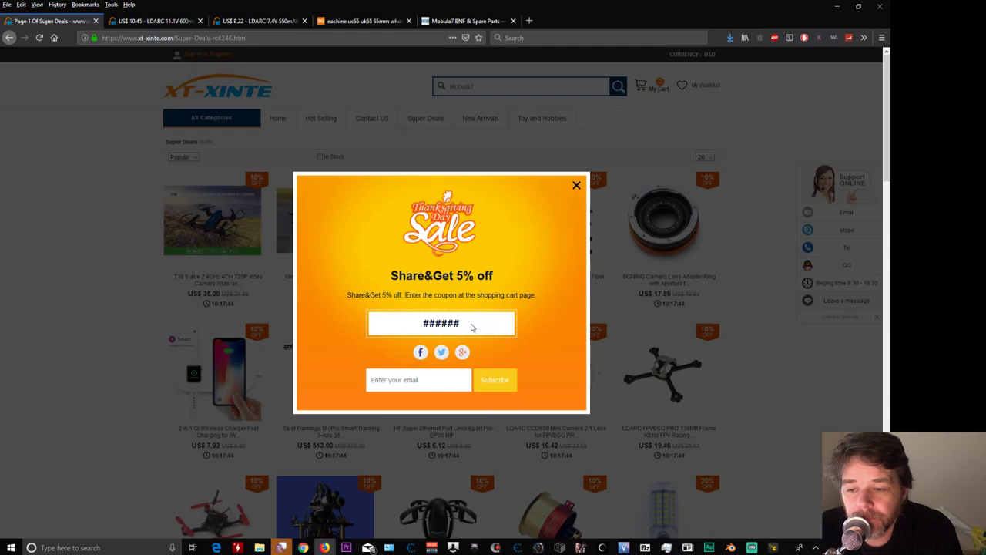
{"action": "left_click", "coordinate": [576, 185]}
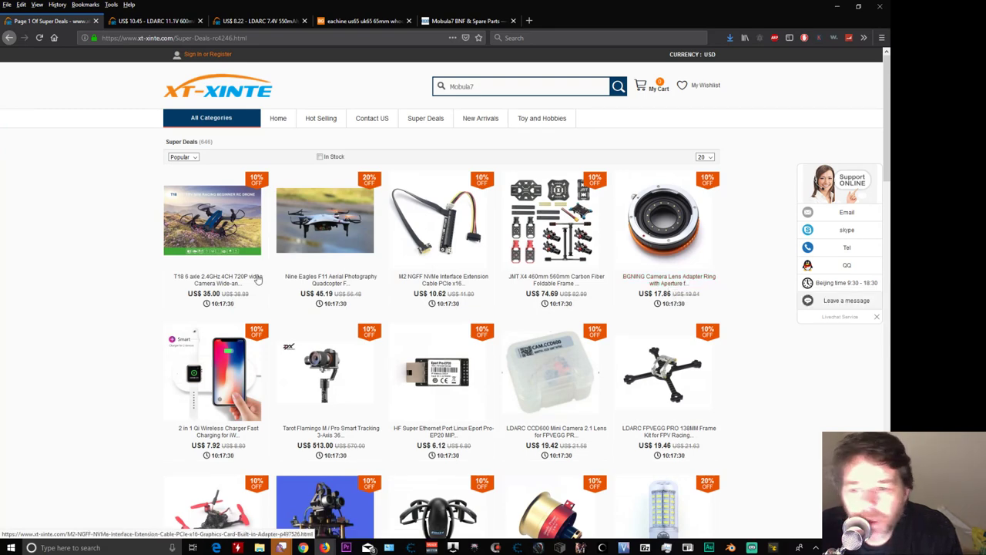
- Open the LDARC FPVEGG PRO 138MM frame kit and HGLRC XJB F413-TX20-ELF flight tower deals in new tabs
{"action": "scroll", "coordinate": [64, 291], "scroll_direction": "down", "scroll_amount": 2}
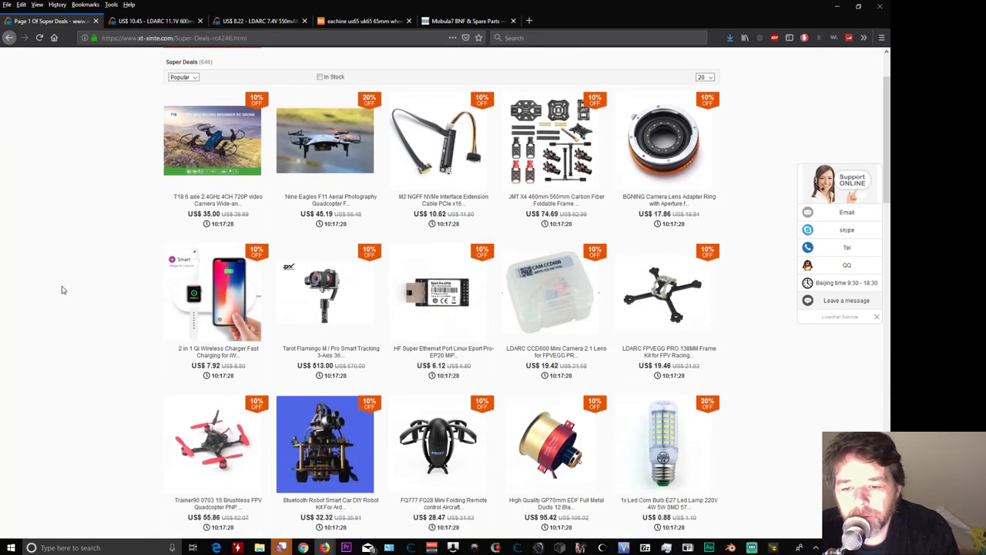
{"action": "middle_click", "coordinate": [662, 353]}
{"action": "scroll", "coordinate": [31, 314], "scroll_direction": "down", "scroll_amount": 3}
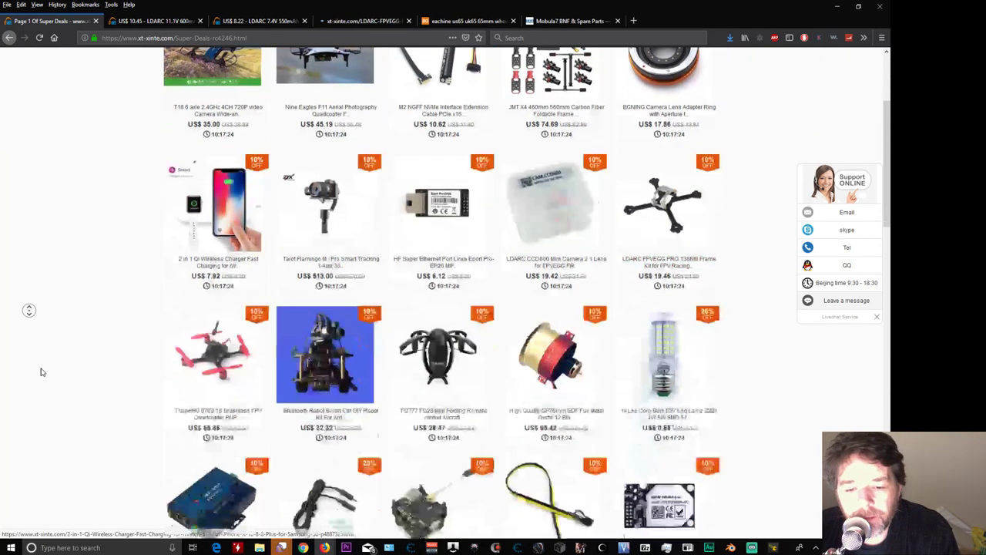
{"action": "scroll", "coordinate": [61, 316], "scroll_direction": "down", "scroll_amount": 3}
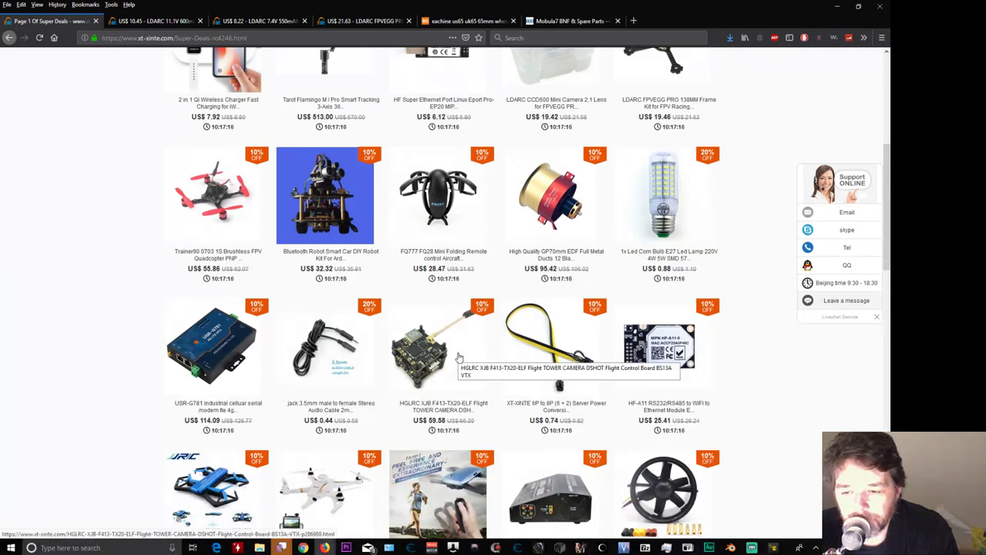
{"action": "middle_click", "coordinate": [430, 357]}
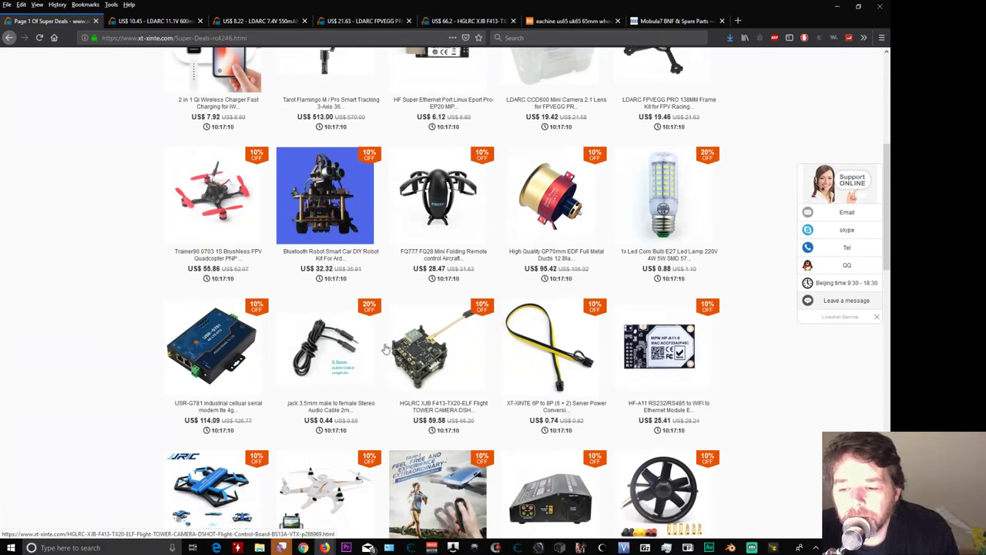
- Open the FSD-16 F3V1.0 Mini Tower Racing F3 flight controller deal in a new tab
{"action": "middle_click", "coordinate": [15, 315]}
{"action": "left_click", "coordinate": [33, 337]}
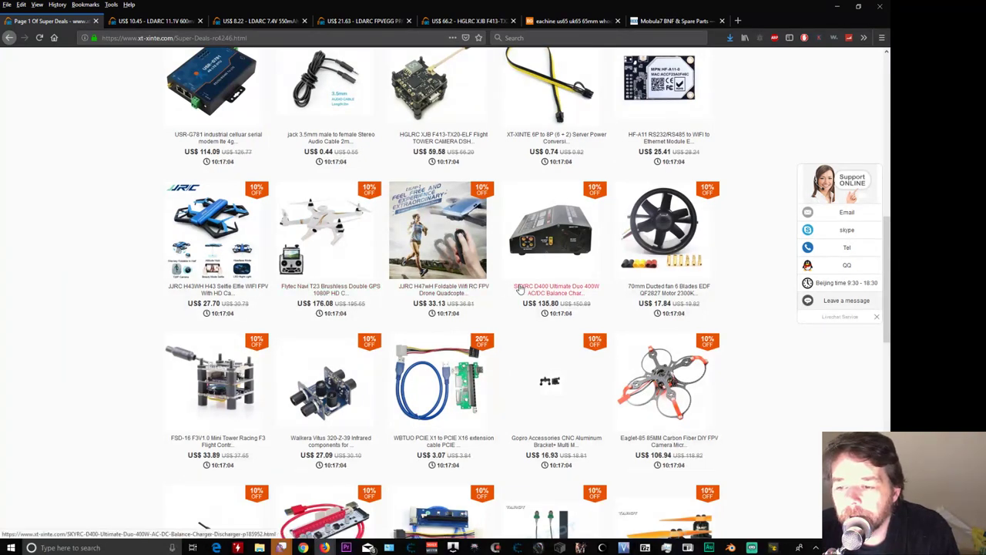
{"action": "scroll", "coordinate": [114, 341], "scroll_direction": "down", "scroll_amount": 2}
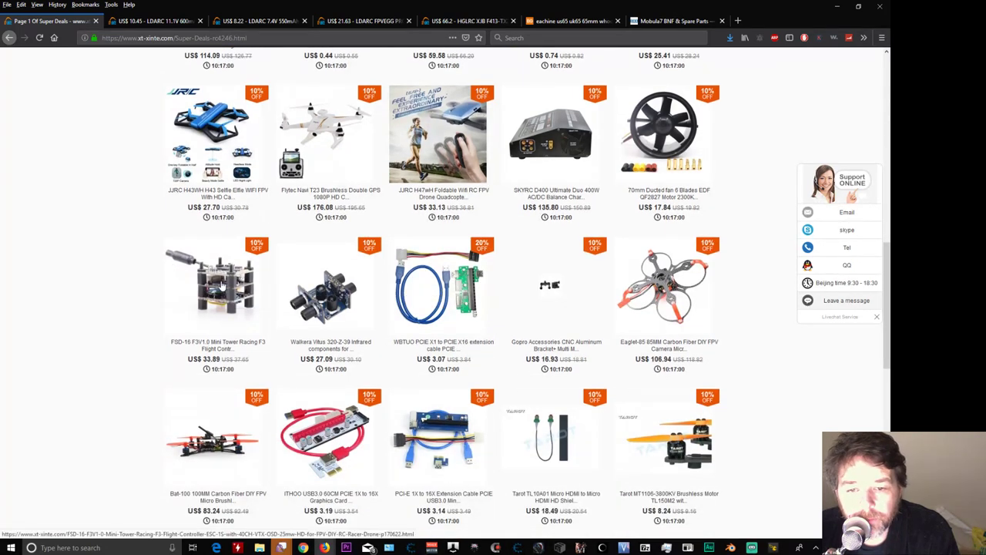
{"action": "middle_click", "coordinate": [194, 279]}
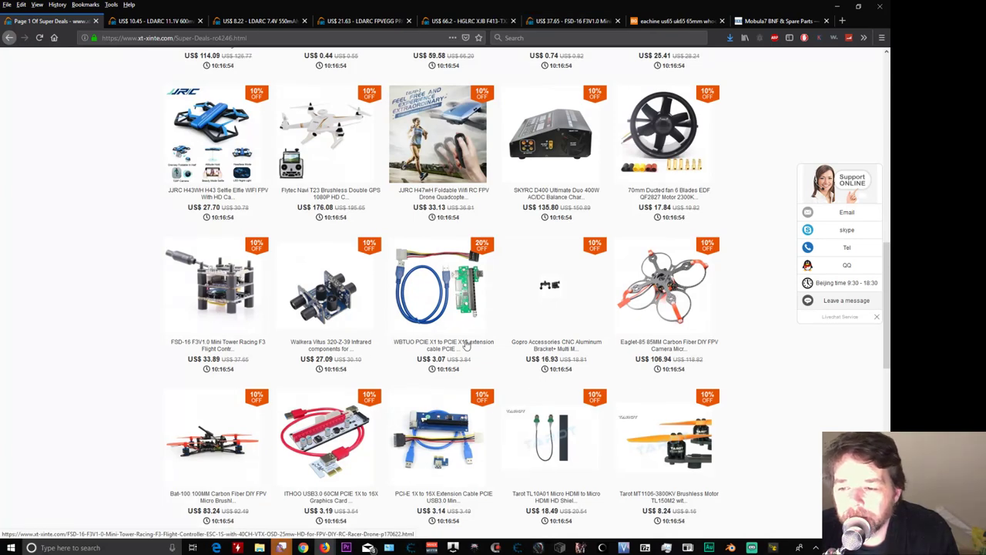
- Look through the remaining products on the first Super Deals page and go to page 2
{"action": "middle_click", "coordinate": [781, 347]}
{"action": "left_click", "coordinate": [785, 369]}
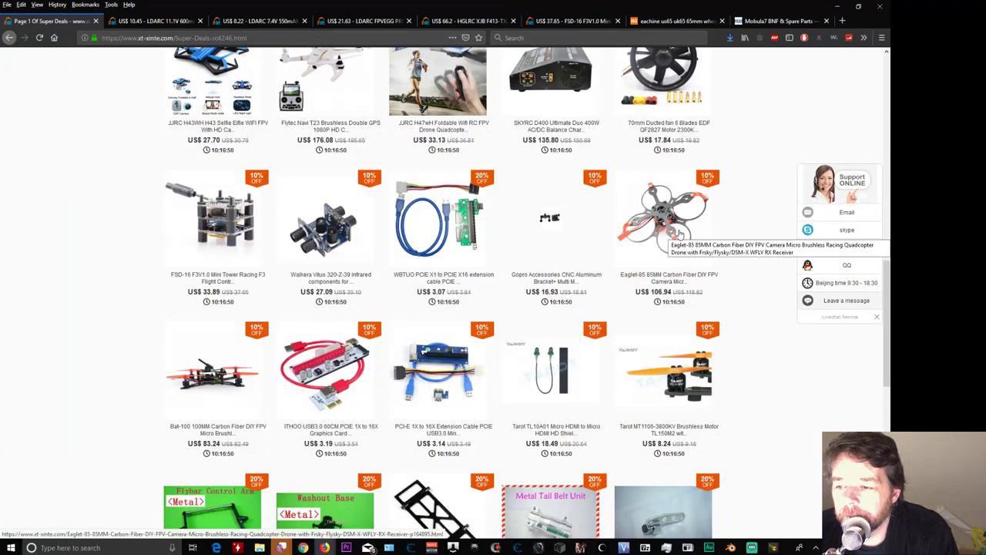
{"action": "middle_click", "coordinate": [765, 245]}
{"action": "left_click", "coordinate": [769, 269]}
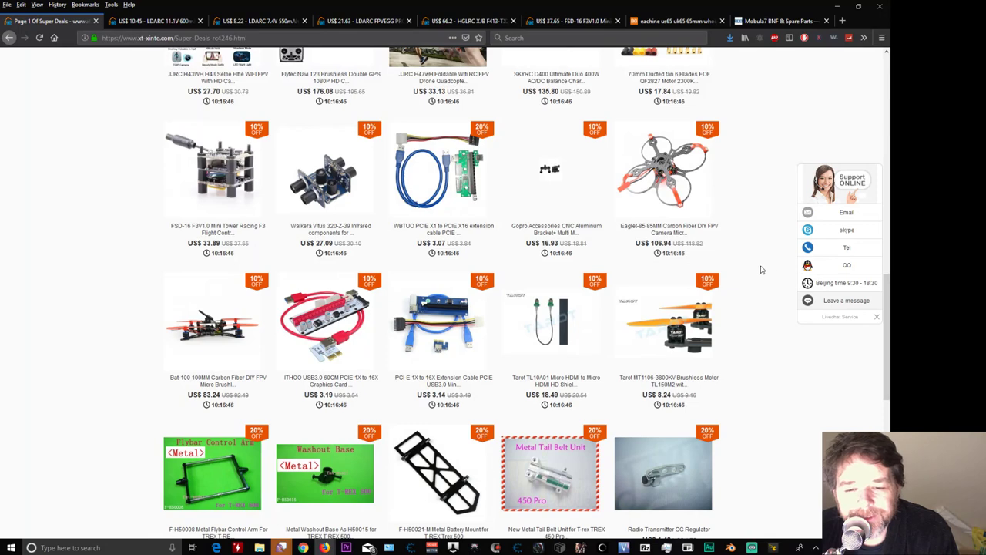
{"action": "middle_click", "coordinate": [785, 348]}
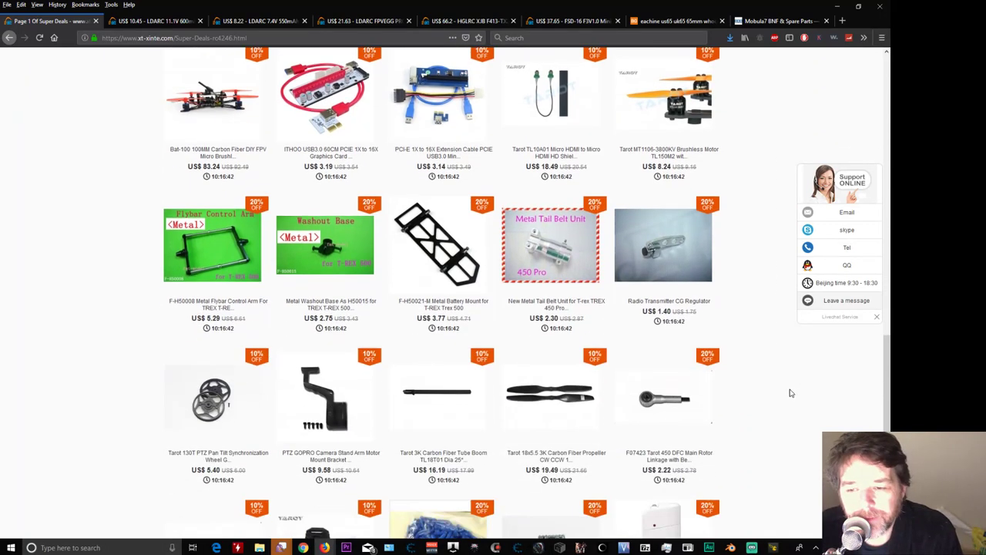
{"action": "middle_click", "coordinate": [778, 348]}
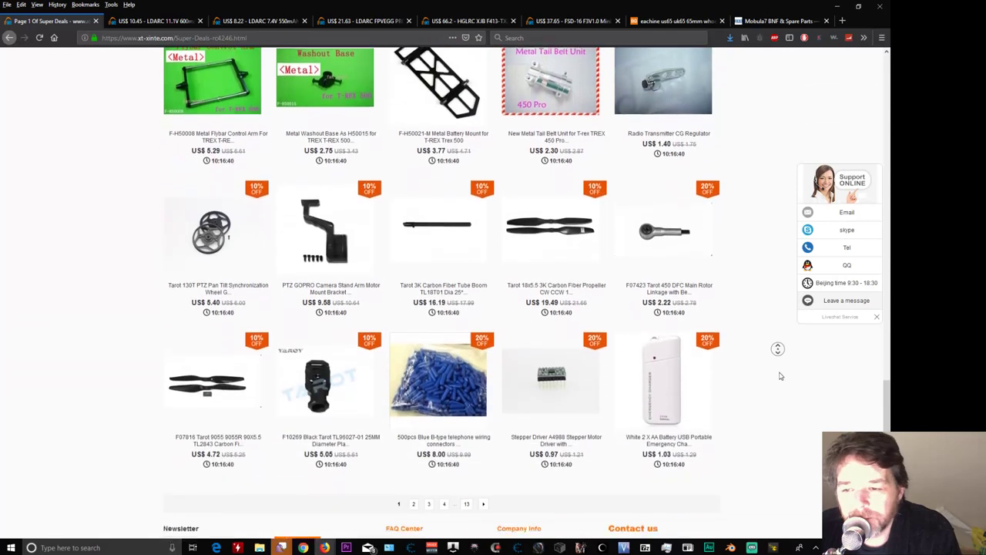
{"action": "middle_click", "coordinate": [780, 376]}
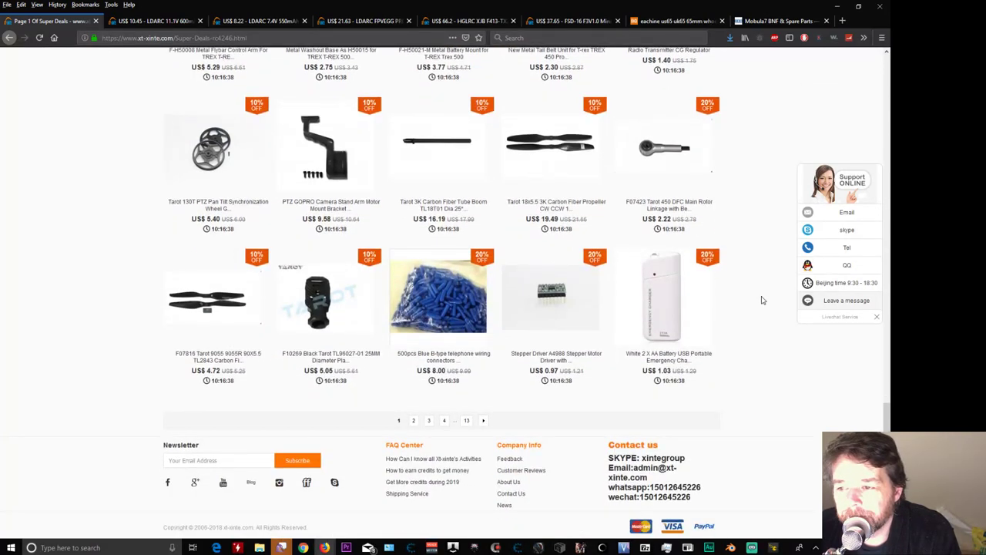
{"action": "scroll", "coordinate": [766, 245], "scroll_direction": "down", "scroll_amount": 1}
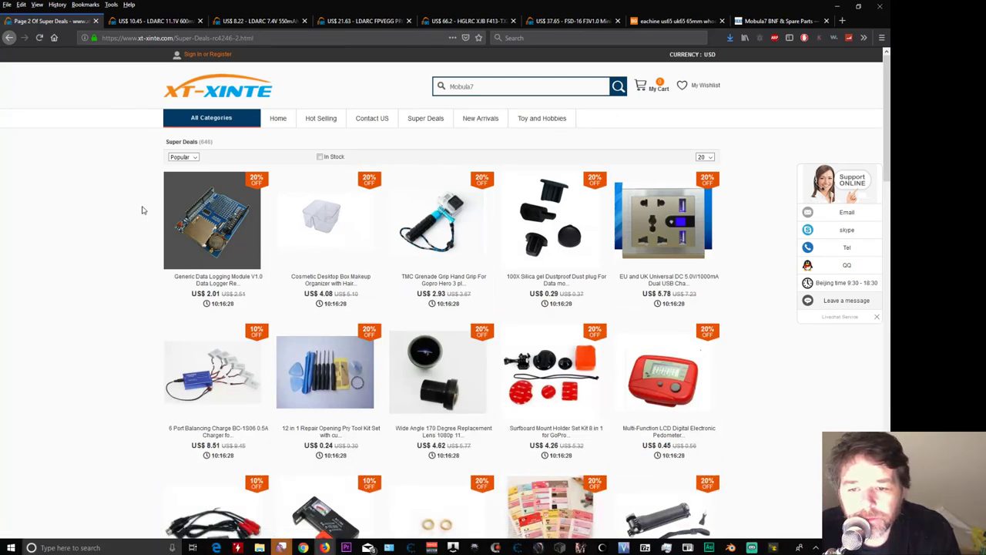
- Examine the discounted products on page 2 of Super Deals and go to page 3
{"action": "scroll", "coordinate": [101, 205], "scroll_direction": "down", "scroll_amount": 1}
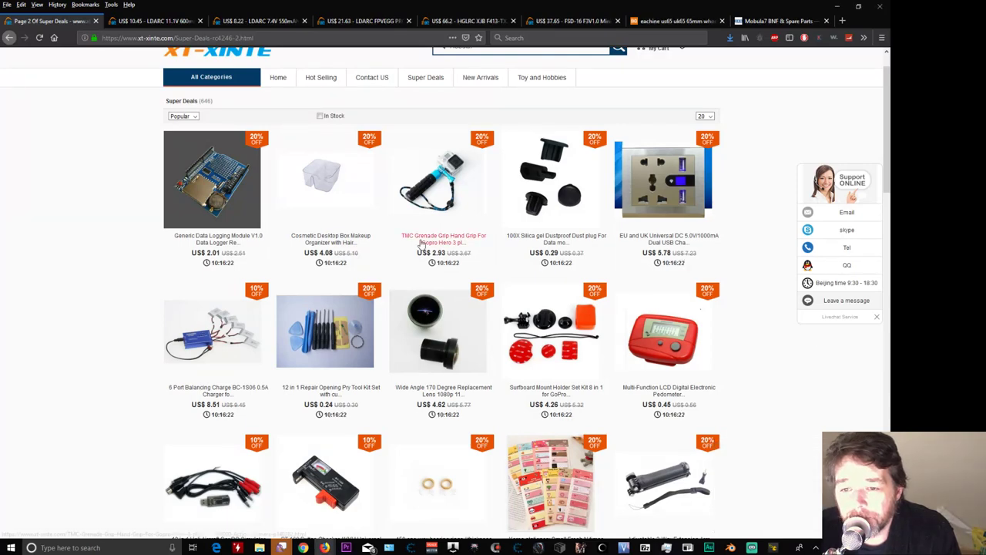
{"action": "middle_click", "coordinate": [70, 222]}
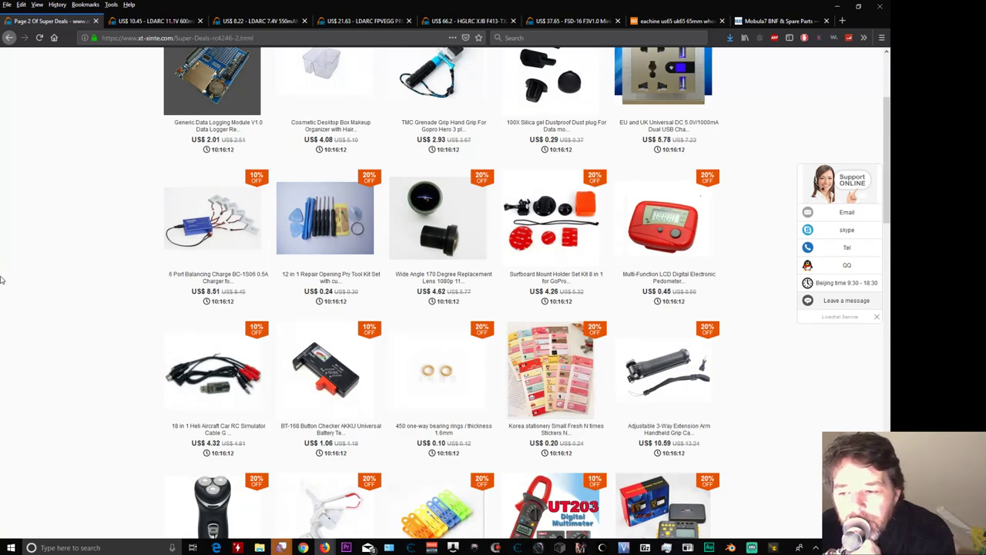
{"action": "middle_click", "coordinate": [76, 227]}
{"action": "left_click", "coordinate": [75, 255]}
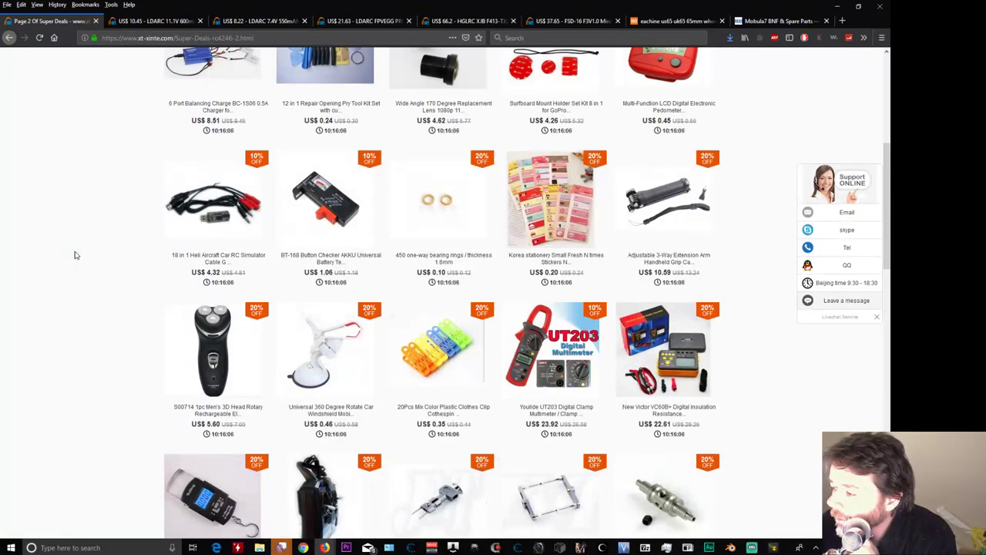
{"action": "middle_click", "coordinate": [20, 275]}
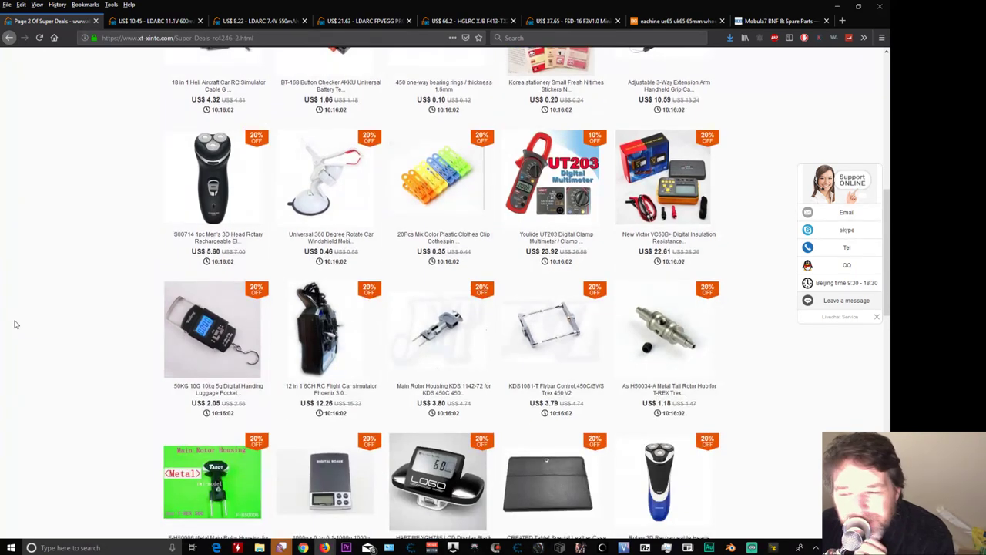
{"action": "middle_click", "coordinate": [14, 324]}
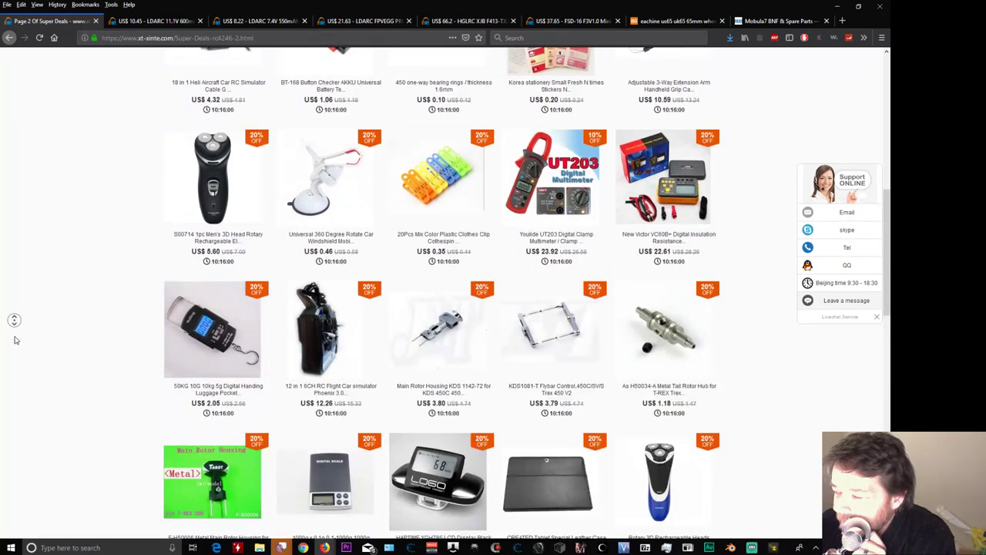
{"action": "middle_click", "coordinate": [15, 340]}
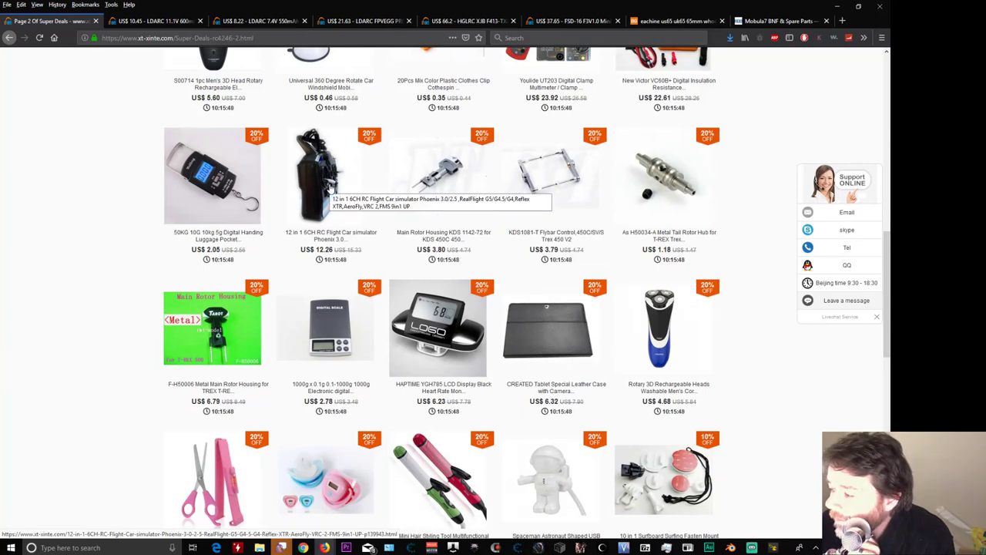
{"action": "scroll", "coordinate": [115, 208], "scroll_direction": "down", "scroll_amount": 6}
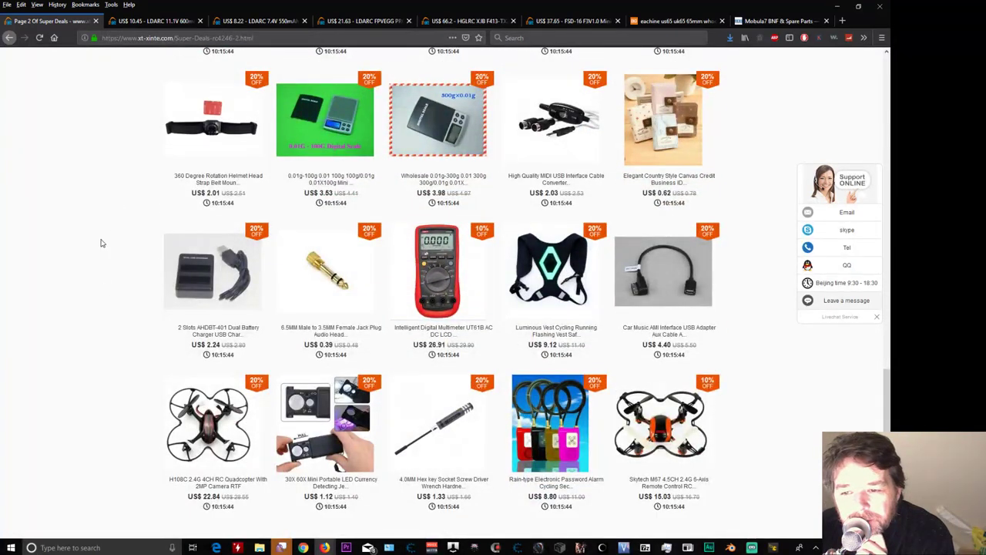
{"action": "scroll", "coordinate": [100, 243], "scroll_direction": "down", "scroll_amount": 3}
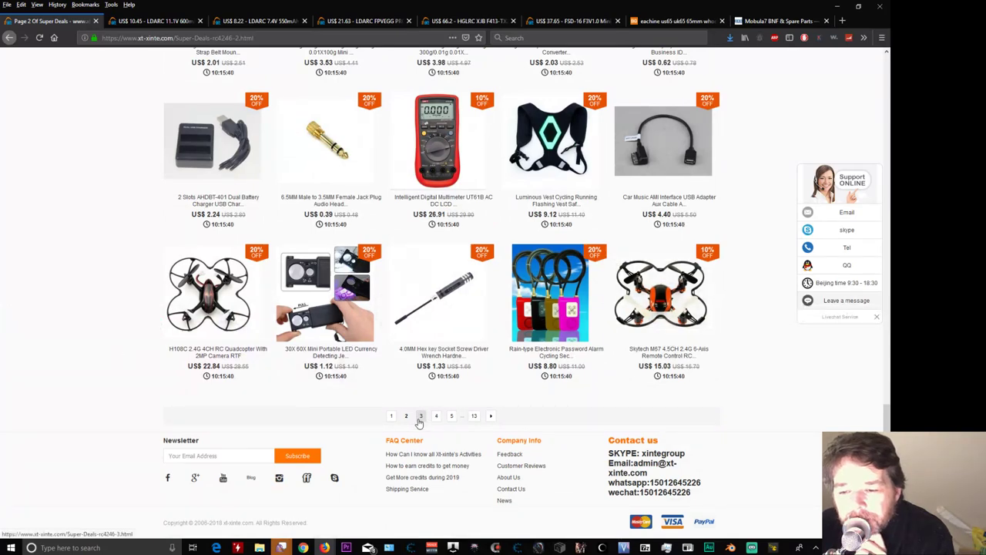
{"action": "left_click", "coordinate": [419, 419]}
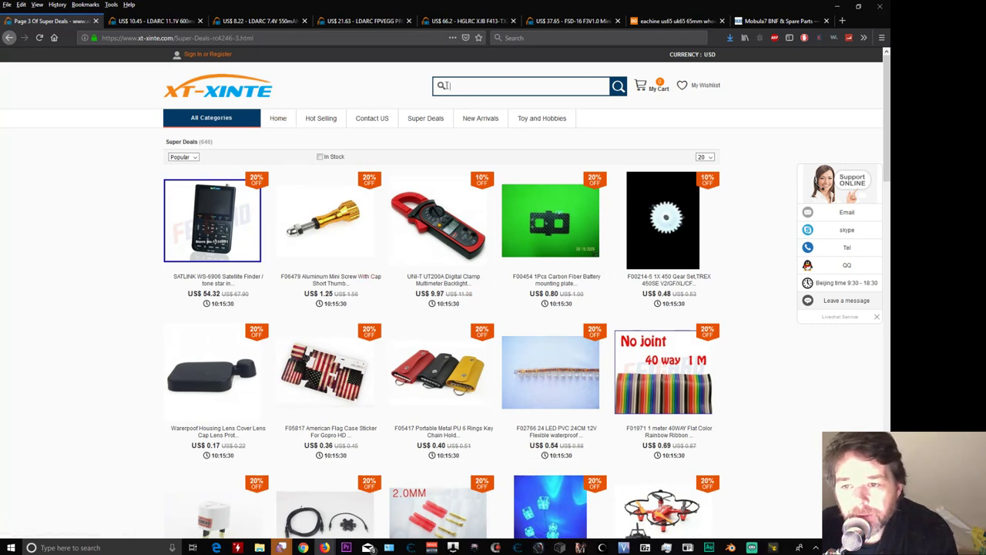
- Search the store for "650 4s" batteries
{"action": "mouse_move", "coordinate": [228, 121]}
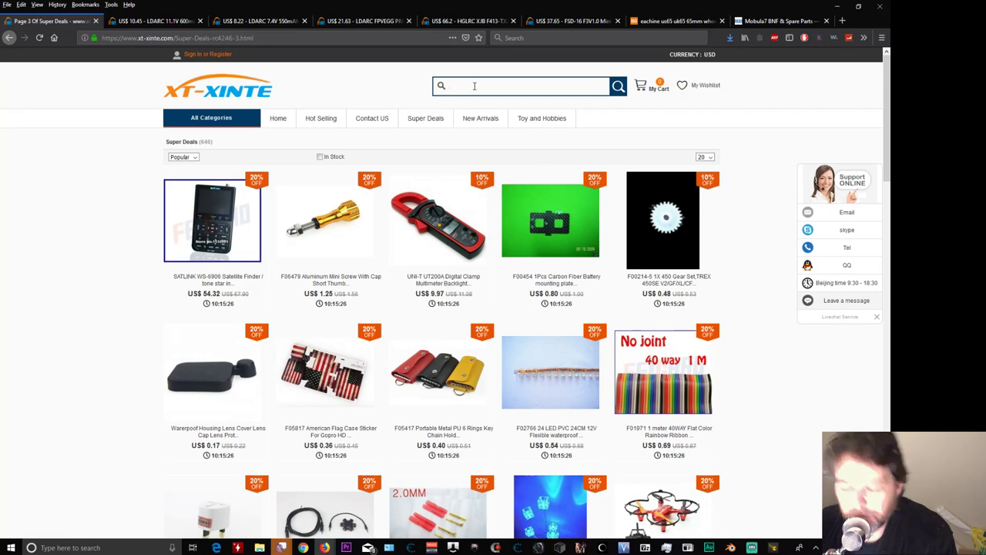
{"action": "type", "text": "50 5"}
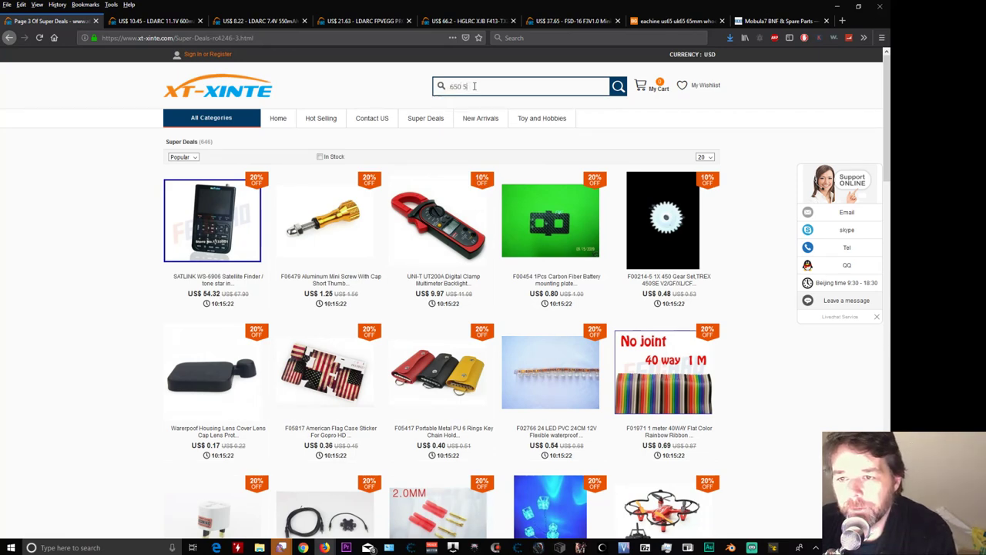
{"action": "key", "text": "BackSpace"}
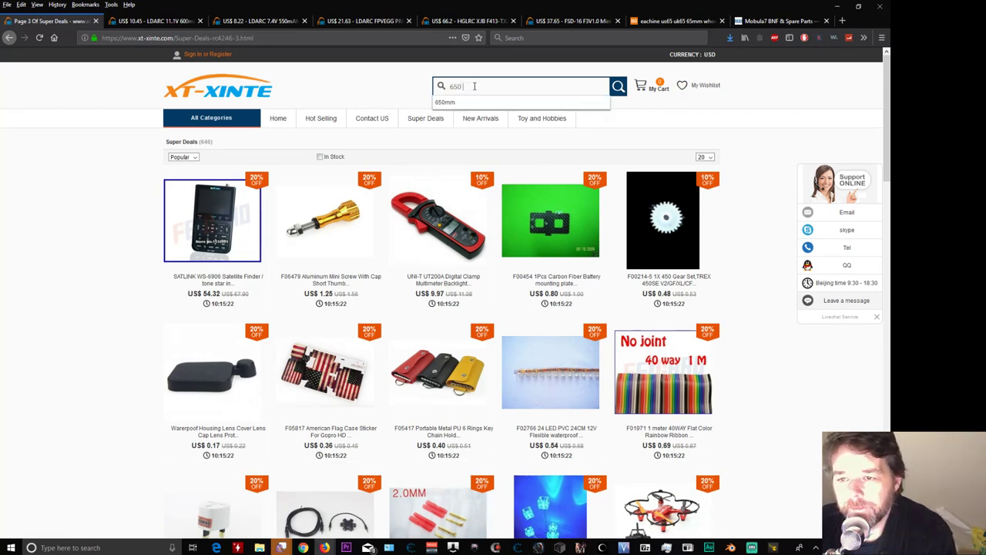
{"action": "key", "text": "Return"}
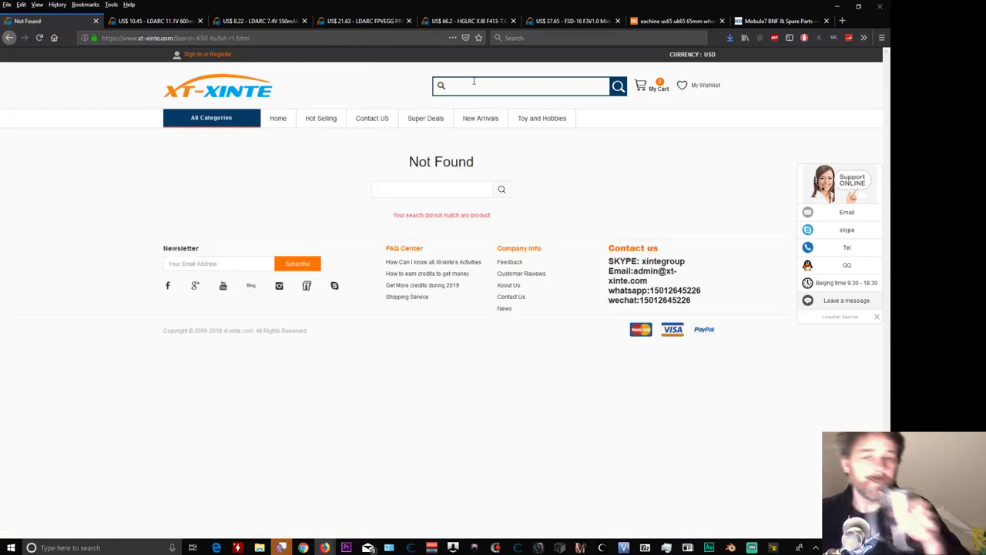
- Browse to the DIY RC Drone Kit / RC Drone Accessories category and open the TX5-210 210mm racing drone kit in a new tab
{"action": "left_click", "coordinate": [276, 122]}
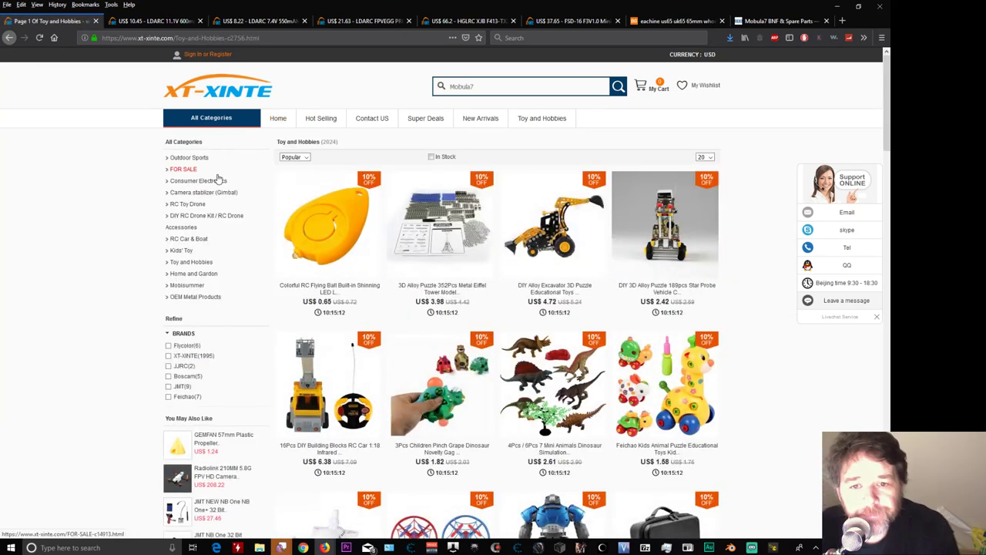
{"action": "left_click", "coordinate": [192, 217]}
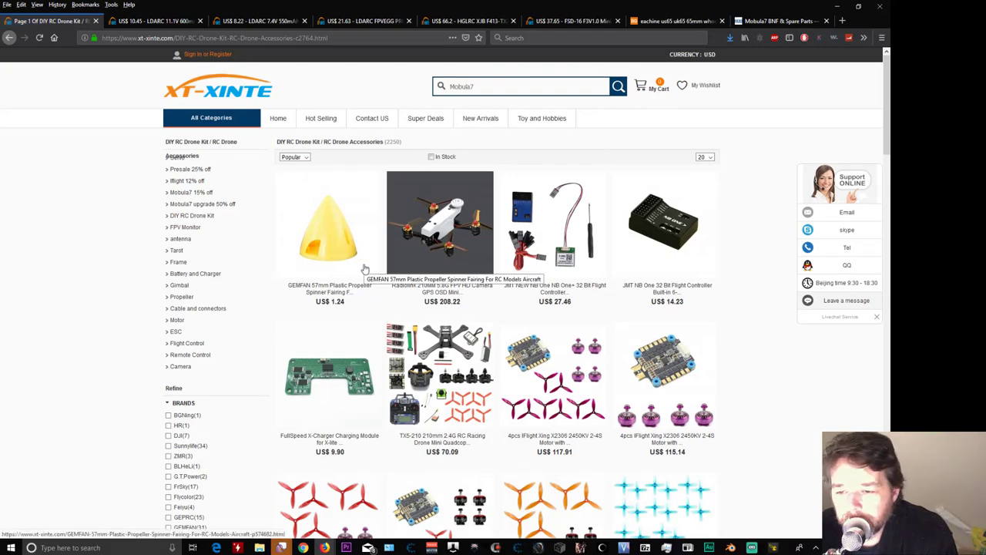
{"action": "middle_click", "coordinate": [455, 359]}
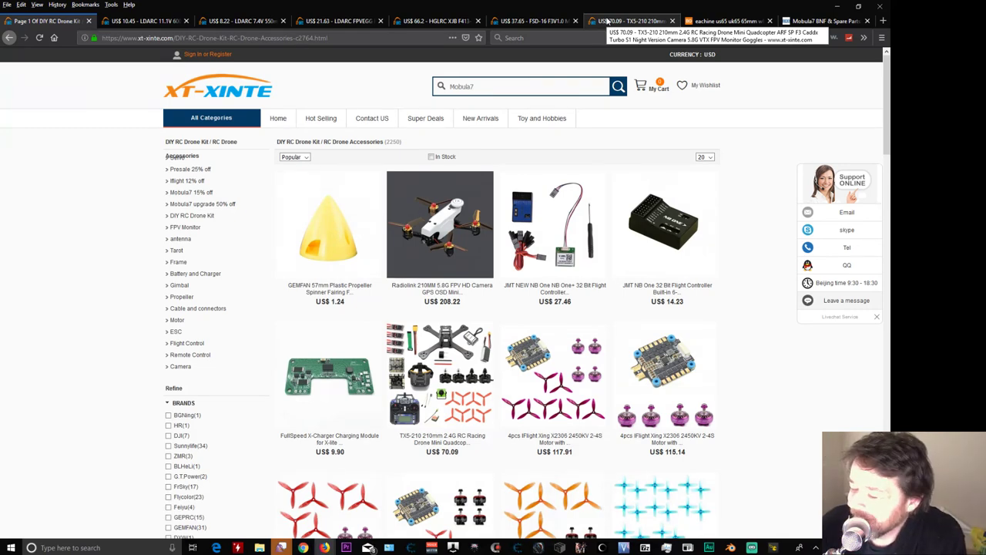
{"action": "left_click", "coordinate": [607, 21]}
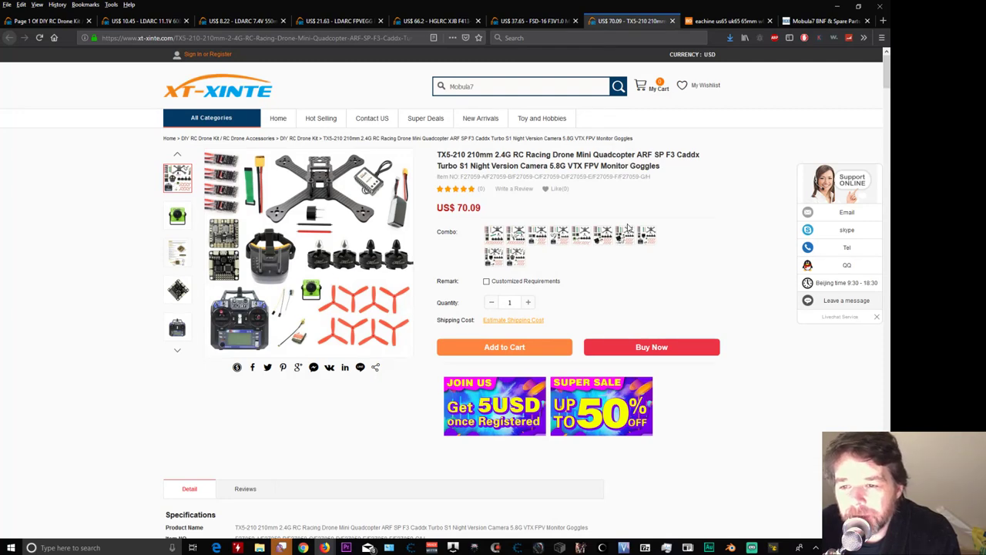
- Highlight the SP F3 flight controller and FPV goggles wording in the TX5-210 kit's title while reading it
{"action": "double_click", "coordinate": [636, 154]}
{"action": "left_click", "coordinate": [684, 154]}
{"action": "double_click", "coordinate": [681, 154]}
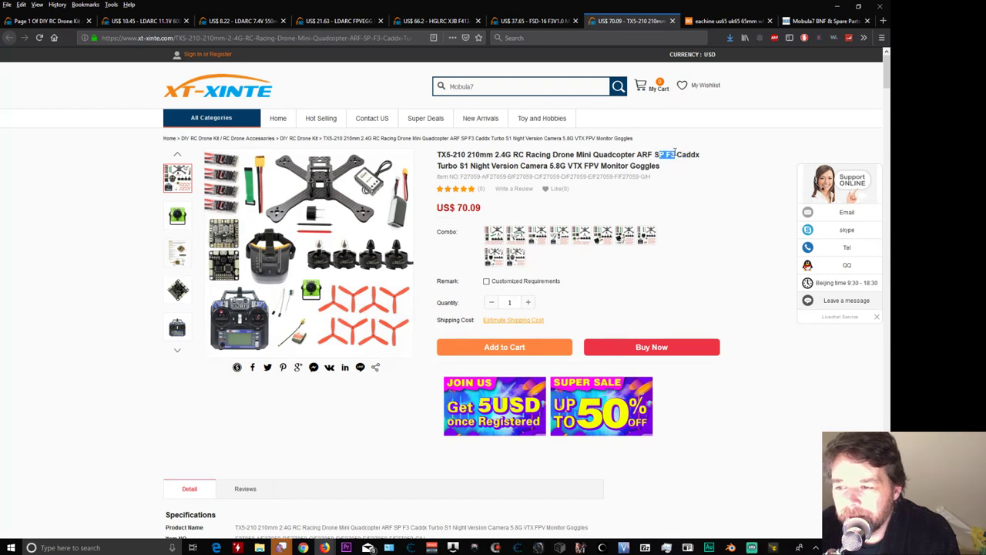
{"action": "left_click", "coordinate": [675, 154]}
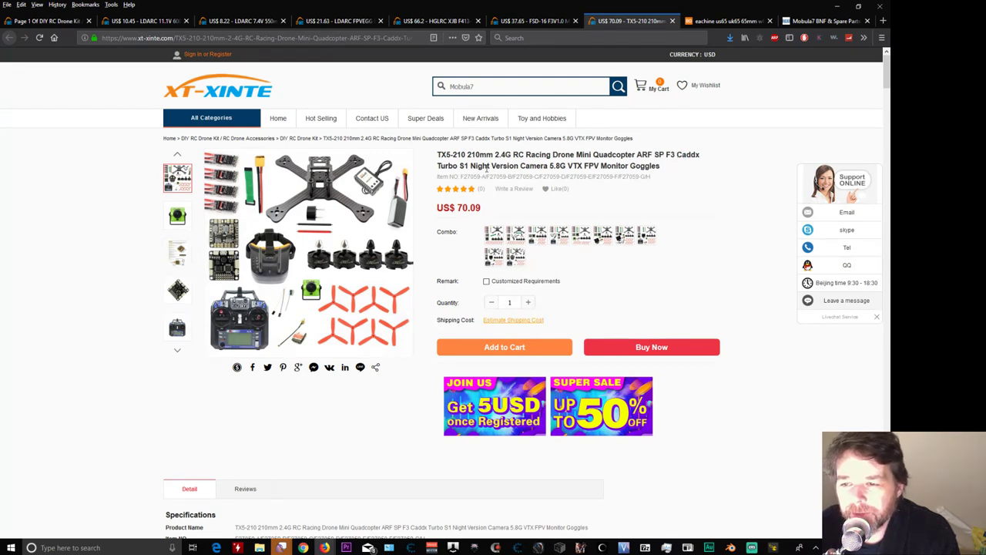
{"action": "left_click_drag", "start_coordinate": [487, 165], "coordinate": [640, 166]}
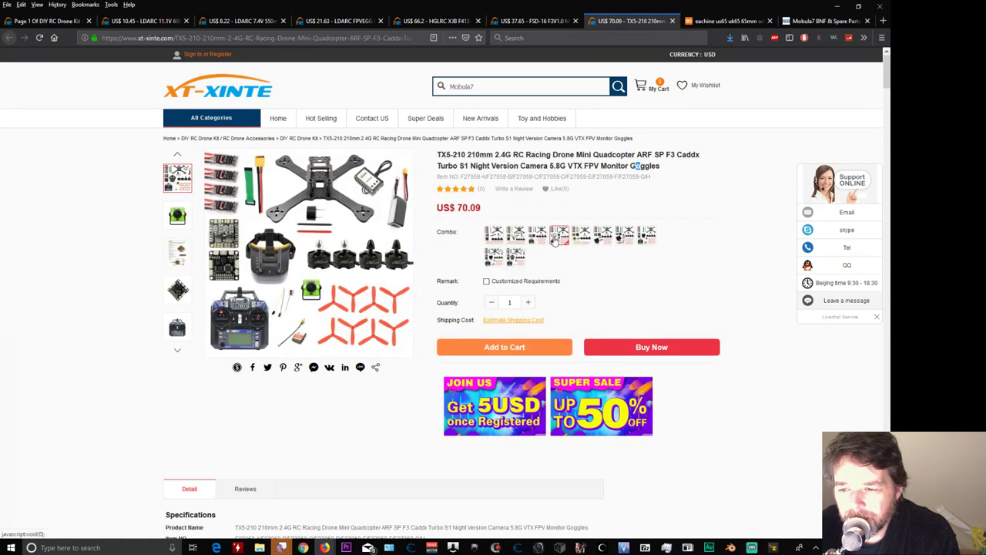
- Compare the contents and prices of the TX5-210 kit's combo options, finishing on the last combo
{"action": "left_click", "coordinate": [498, 240]}
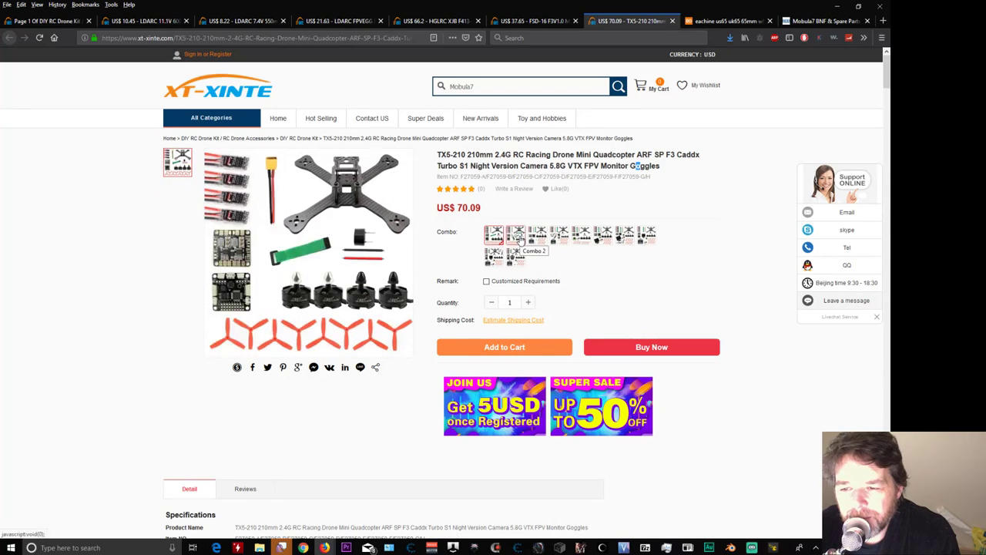
{"action": "left_click", "coordinate": [519, 240]}
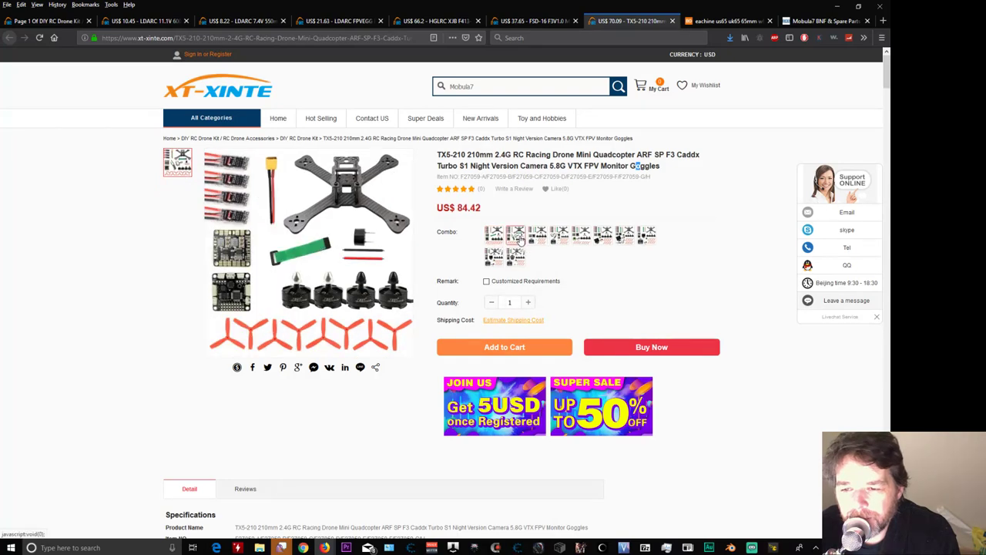
{"action": "left_click", "coordinate": [538, 240]}
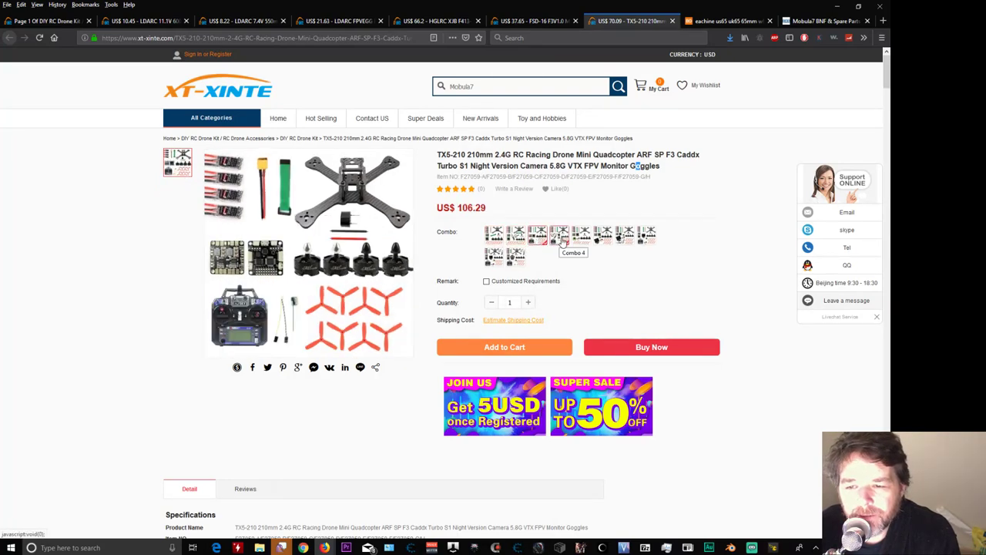
{"action": "left_click", "coordinate": [581, 239]}
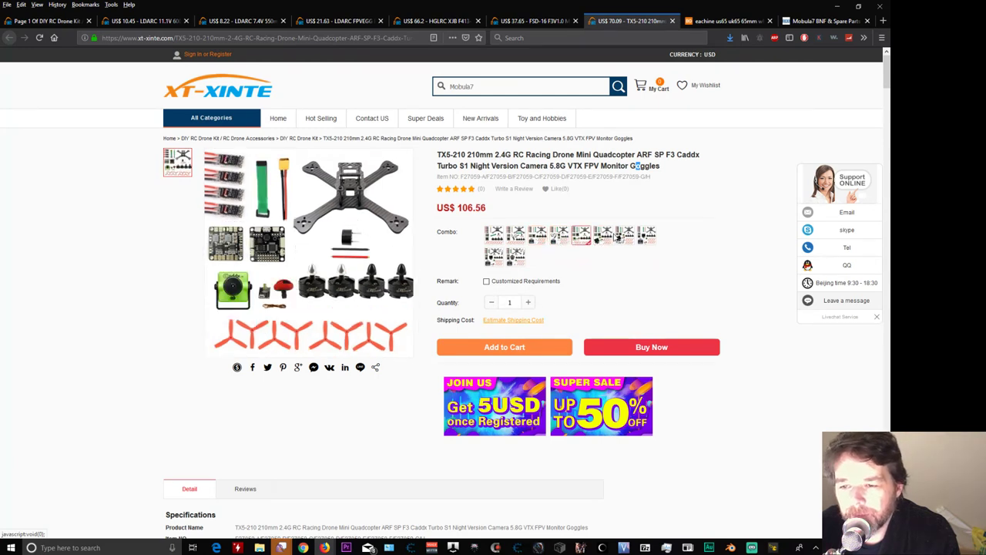
{"action": "left_click", "coordinate": [625, 237]}
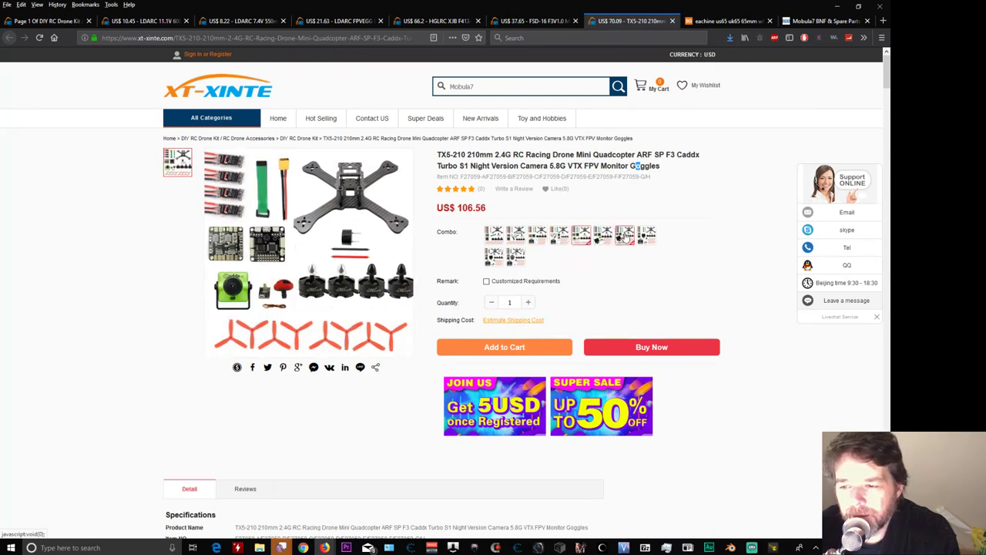
{"action": "left_click", "coordinate": [651, 238]}
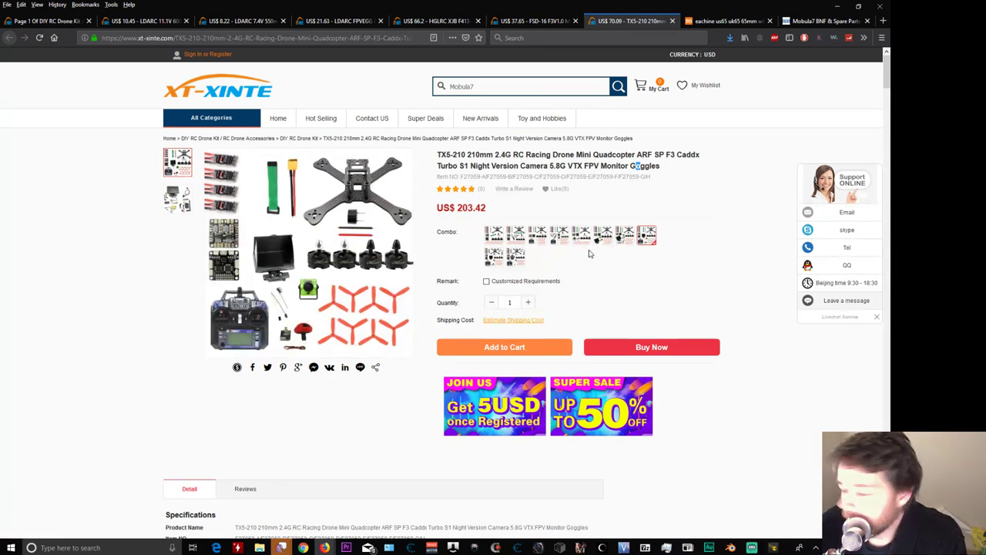
{"action": "left_click", "coordinate": [518, 261]}
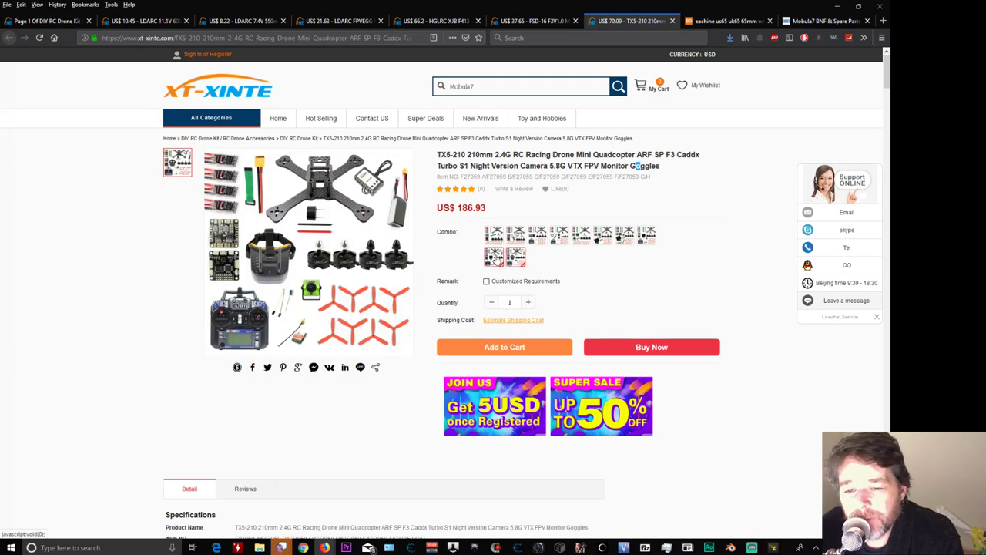
{"action": "left_click", "coordinate": [494, 257]}
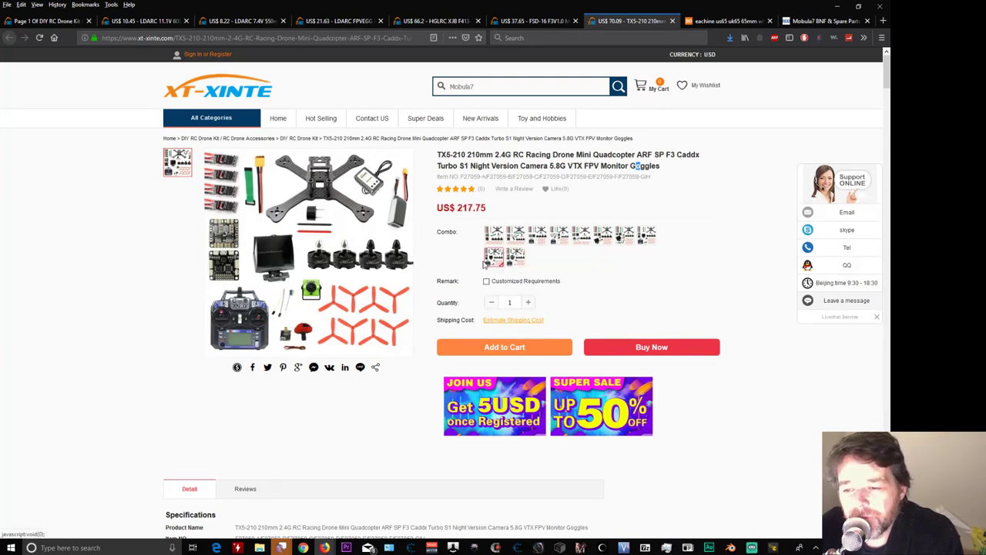
{"action": "left_click", "coordinate": [515, 257]}
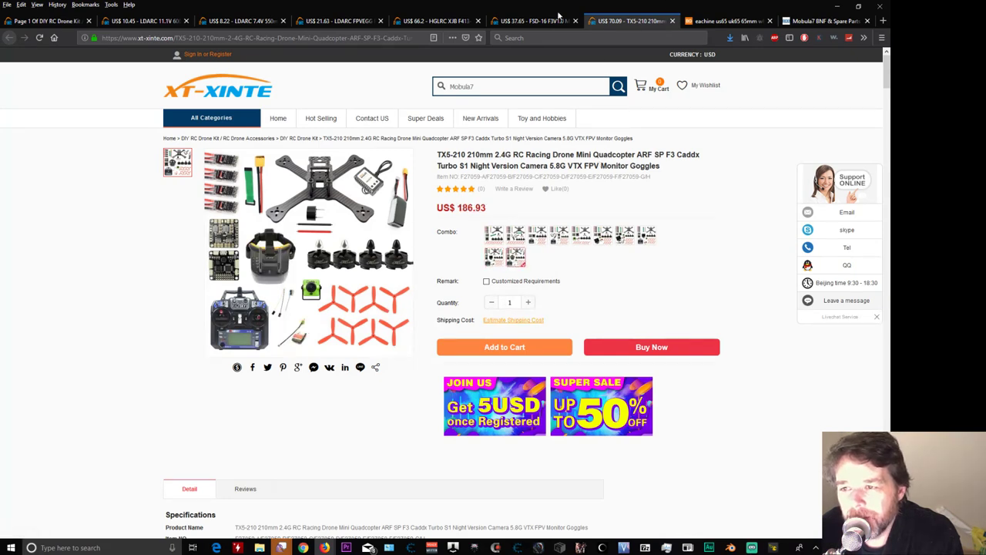
- Examine the FSD-16 F3V1.0 Mini Tower flight controller's labelled board image and its VTX specifications
{"action": "left_click", "coordinate": [538, 25]}
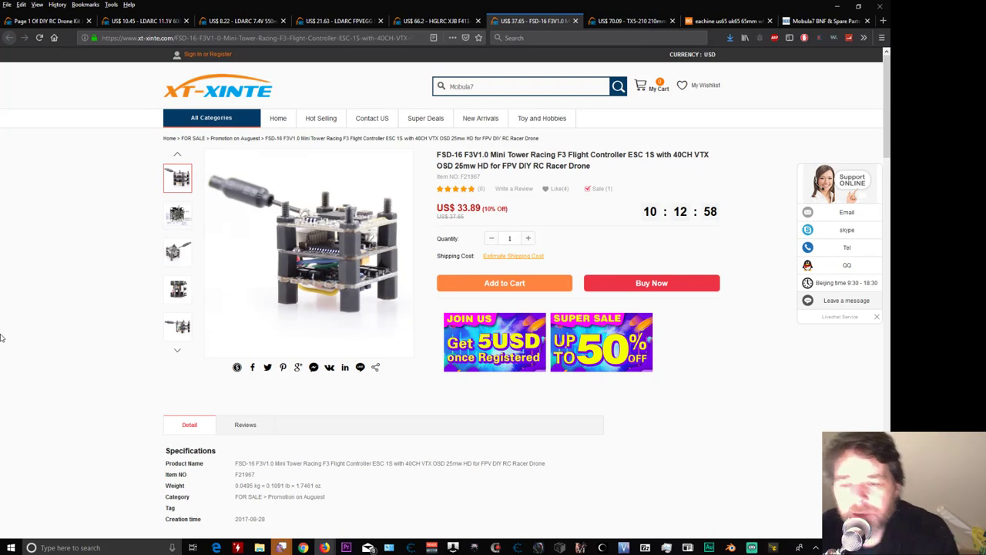
{"action": "left_click", "coordinate": [177, 215]}
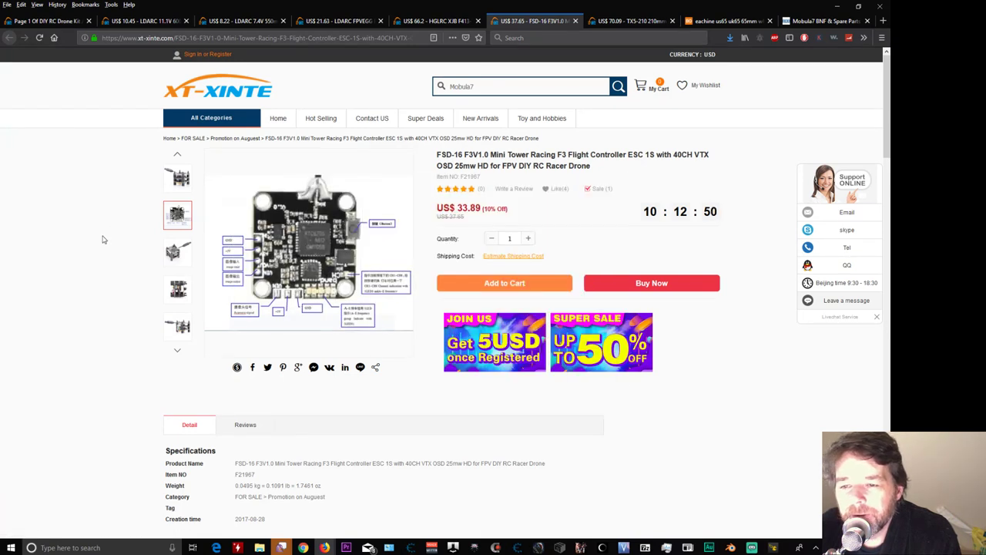
{"action": "scroll", "coordinate": [99, 245], "scroll_direction": "down", "scroll_amount": 1}
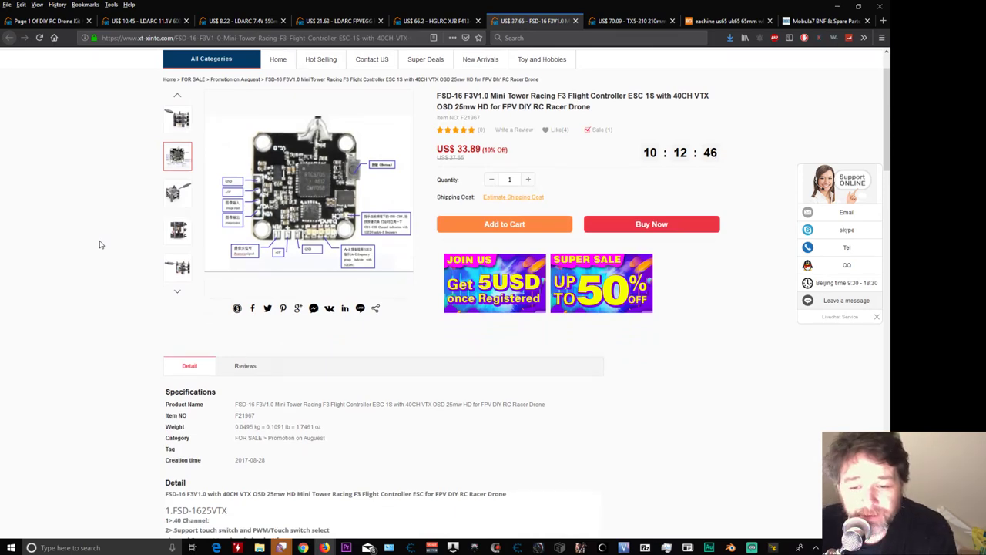
{"action": "scroll", "coordinate": [100, 244], "scroll_direction": "down", "scroll_amount": 6}
{"action": "middle_click", "coordinate": [100, 242]}
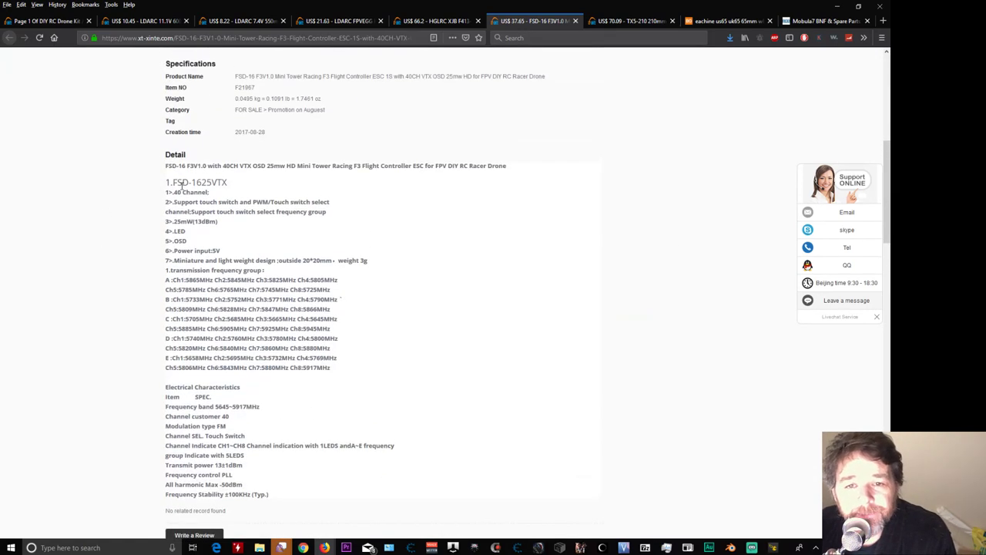
- Return to the RC Drone Accessories listing and open the Happymodel EX1102 Mobula7 HD motor in a new tab
{"action": "left_click", "coordinate": [64, 22]}
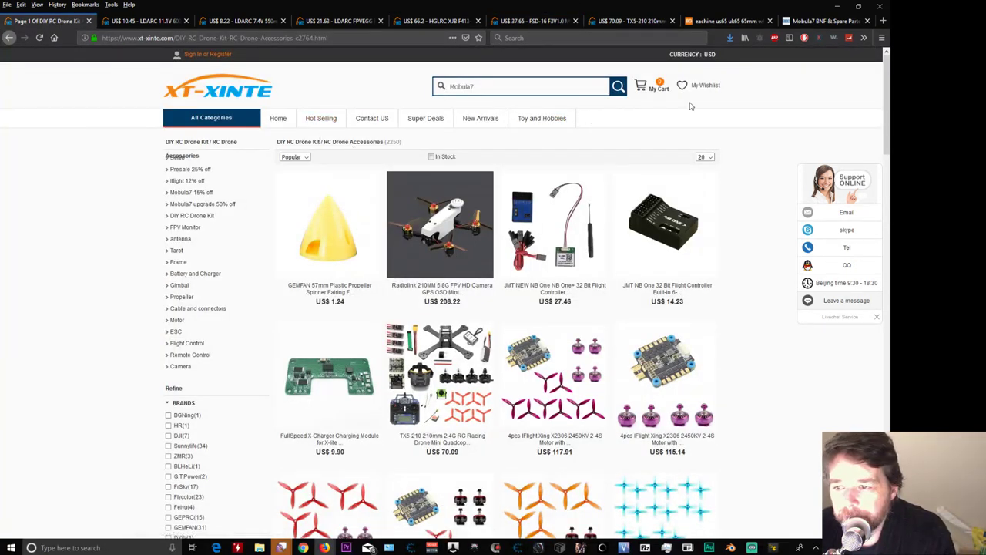
{"action": "scroll", "coordinate": [752, 131], "scroll_direction": "down", "scroll_amount": 4}
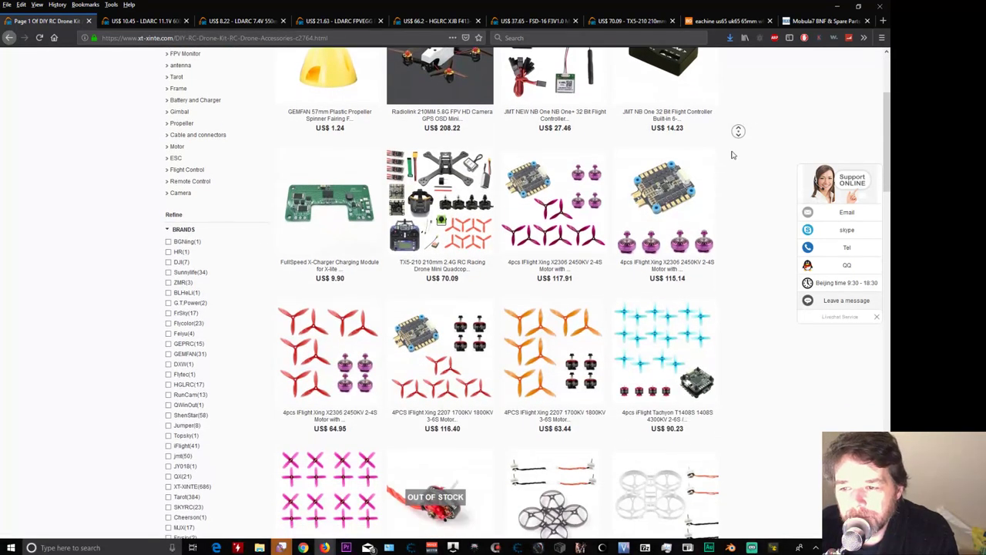
{"action": "scroll", "coordinate": [733, 159], "scroll_direction": "down", "scroll_amount": 1}
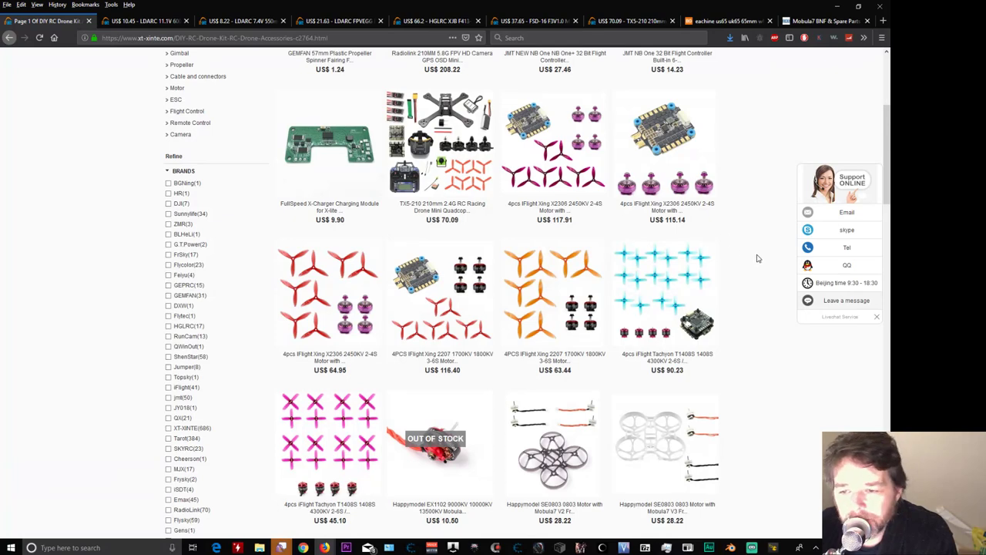
{"action": "scroll", "coordinate": [735, 295], "scroll_direction": "down", "scroll_amount": 4}
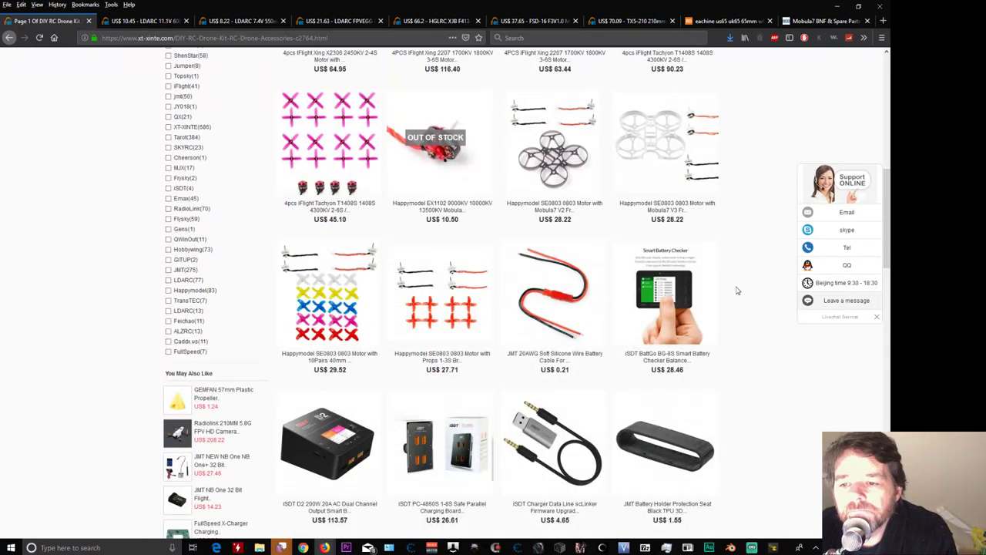
{"action": "middle_click", "coordinate": [451, 203]}
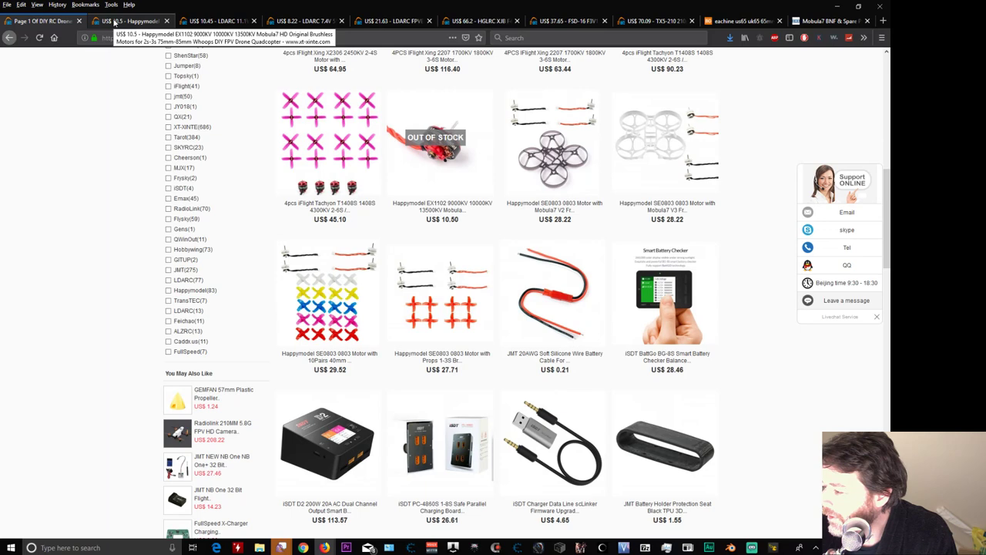
- Review the Happymodel EX1102 motor's KV, shaft diameter and version options on its product page
{"action": "left_click", "coordinate": [114, 21]}
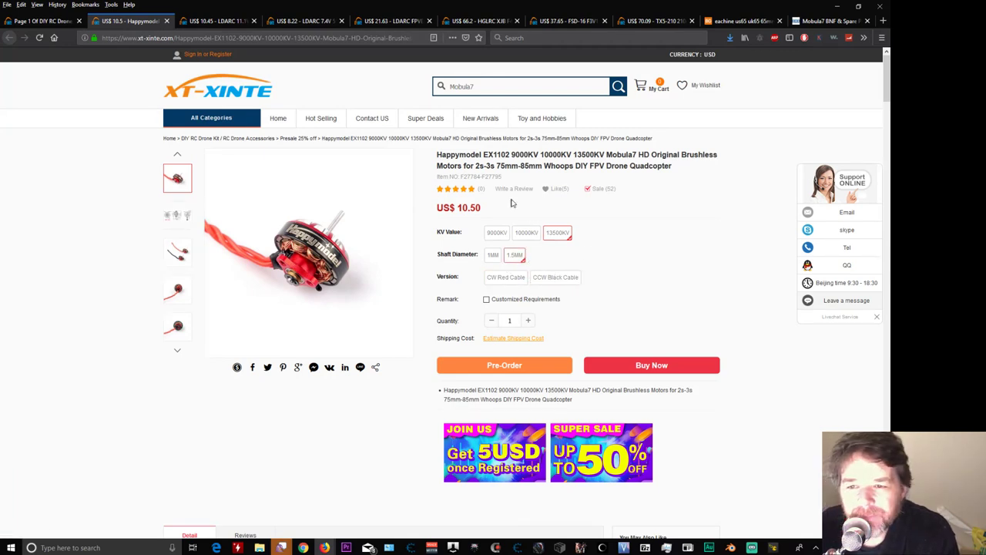
{"action": "scroll", "coordinate": [661, 306], "scroll_direction": "down", "scroll_amount": 3}
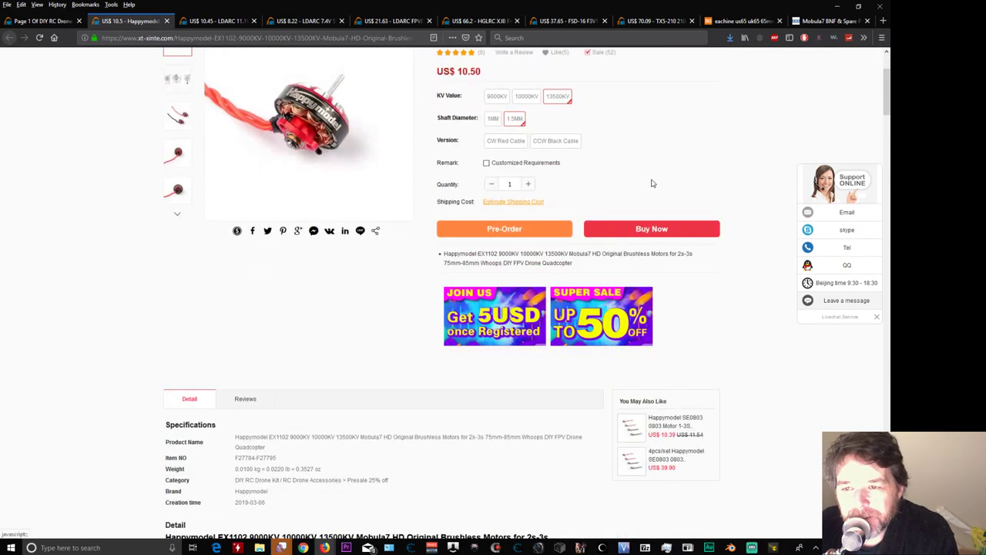
{"action": "scroll", "coordinate": [648, 162], "scroll_direction": "up", "scroll_amount": 3}
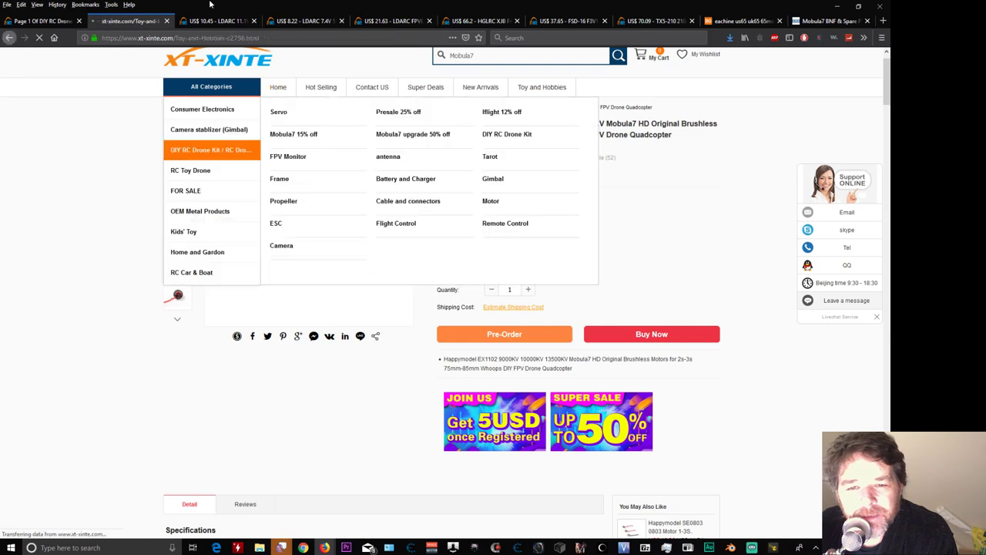
- Return to the accessories listing and open the Happymodel SE0803 0803 motor set with 10 pairs of 40mm props
{"action": "left_click", "coordinate": [43, 21]}
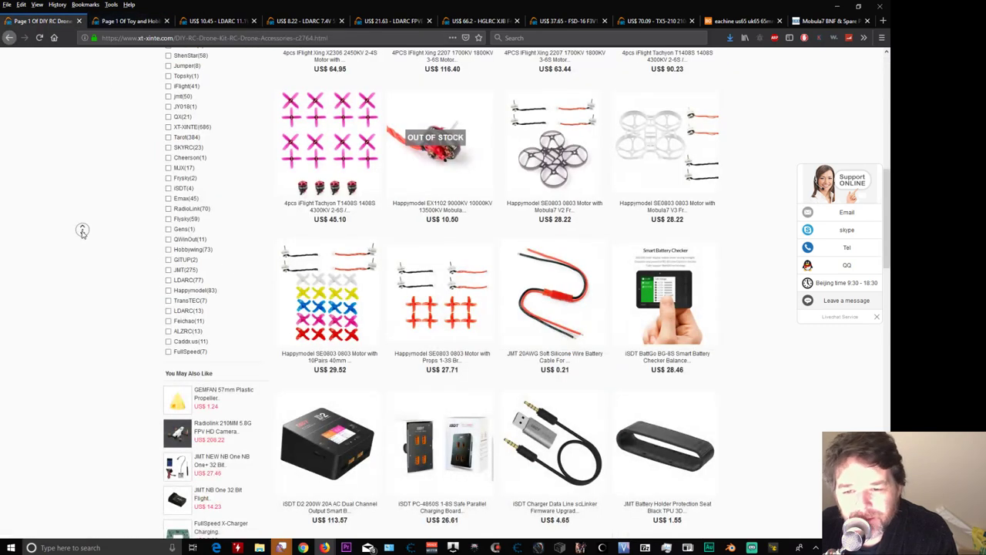
{"action": "scroll", "coordinate": [74, 266], "scroll_direction": "down", "scroll_amount": 2}
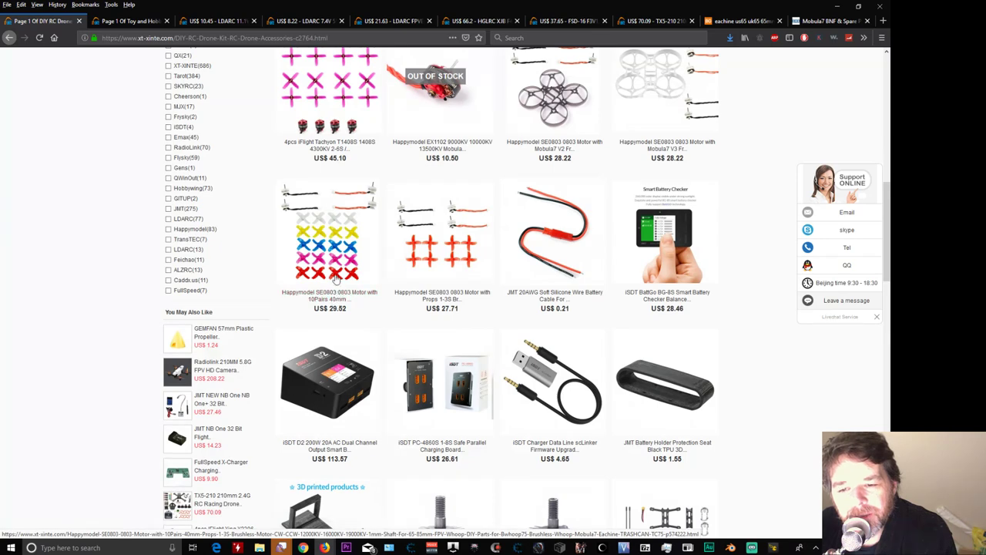
{"action": "left_click", "coordinate": [329, 245]}
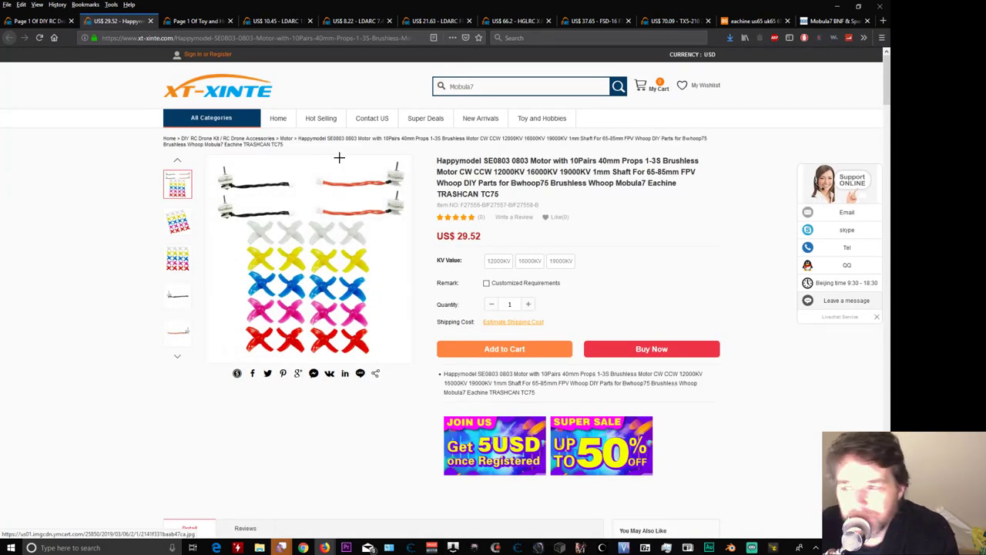
- Switch to the Banggood tab, open the account's order list, and open the ordered Gaoneng GNB 7.4V 550mAh battery's product page
{"action": "left_click", "coordinate": [754, 21]}
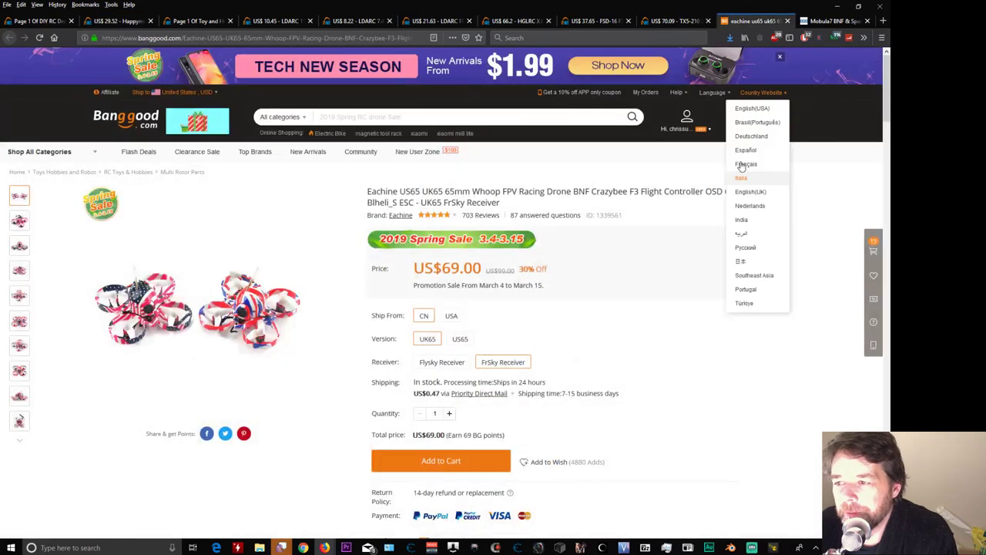
{"action": "mouse_move", "coordinate": [684, 124]}
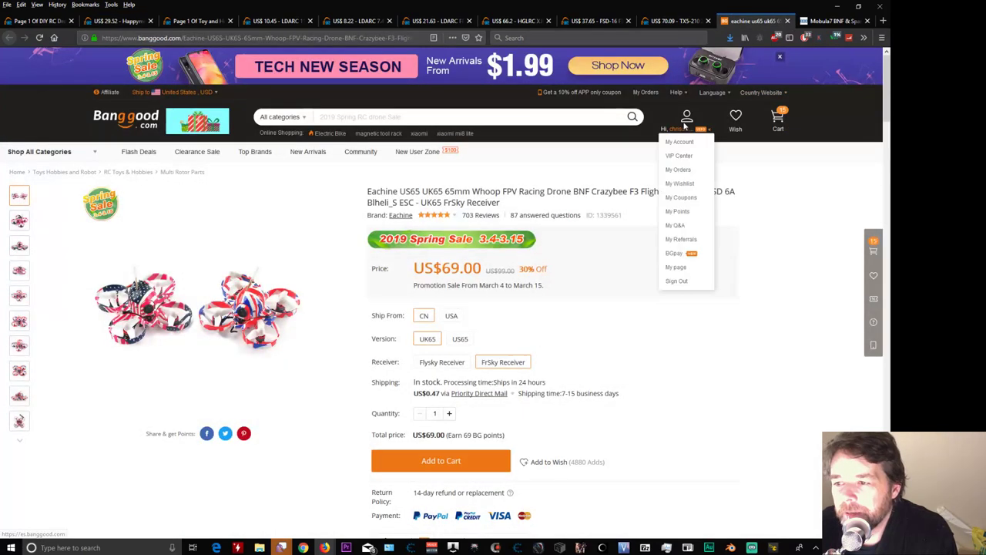
{"action": "left_click", "coordinate": [681, 170]}
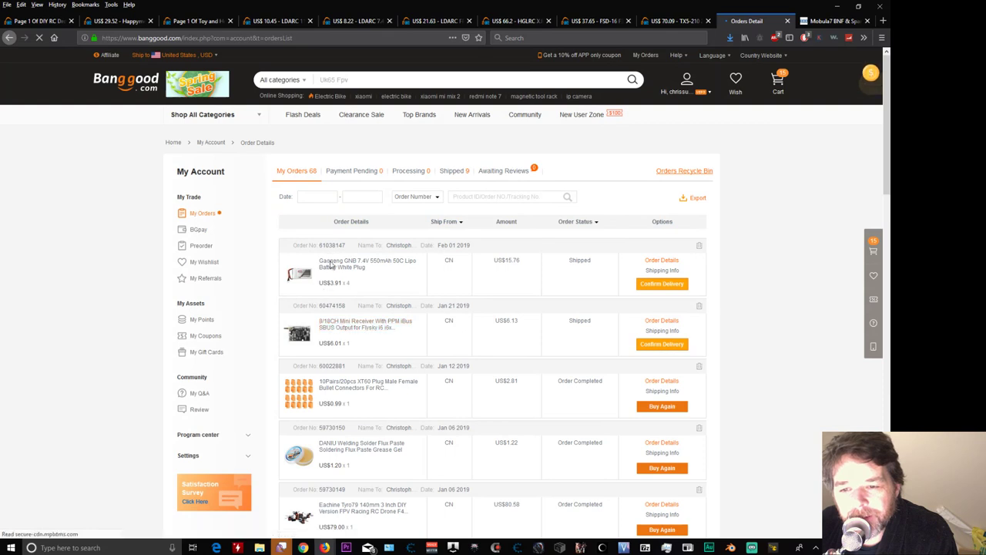
{"action": "left_click", "coordinate": [367, 296]}
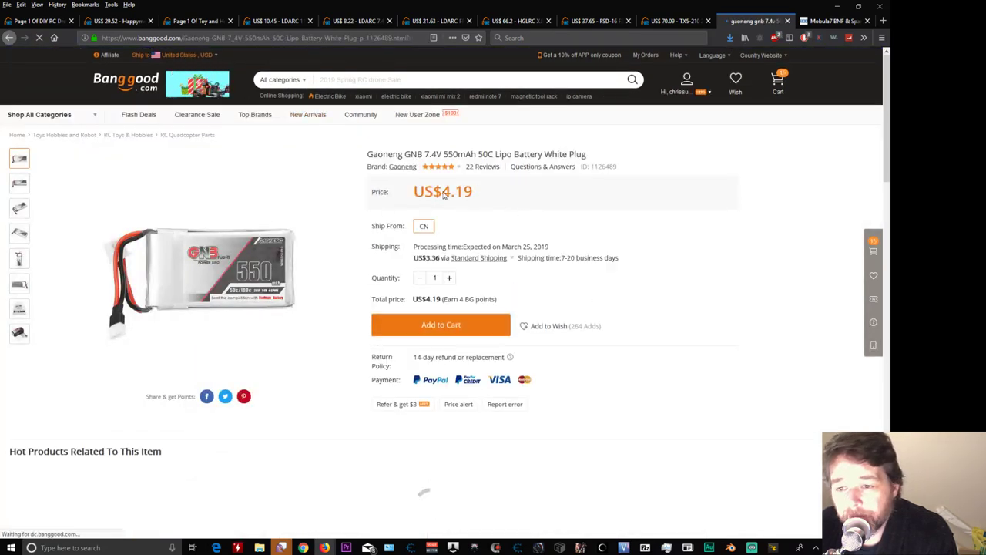
- Examine the Gaoneng GNB 550mAh battery's title, product image, price and standard shipping cost
{"action": "left_click_drag", "start_coordinate": [425, 154], "coordinate": [445, 192]}
{"action": "left_click", "coordinate": [445, 192]}
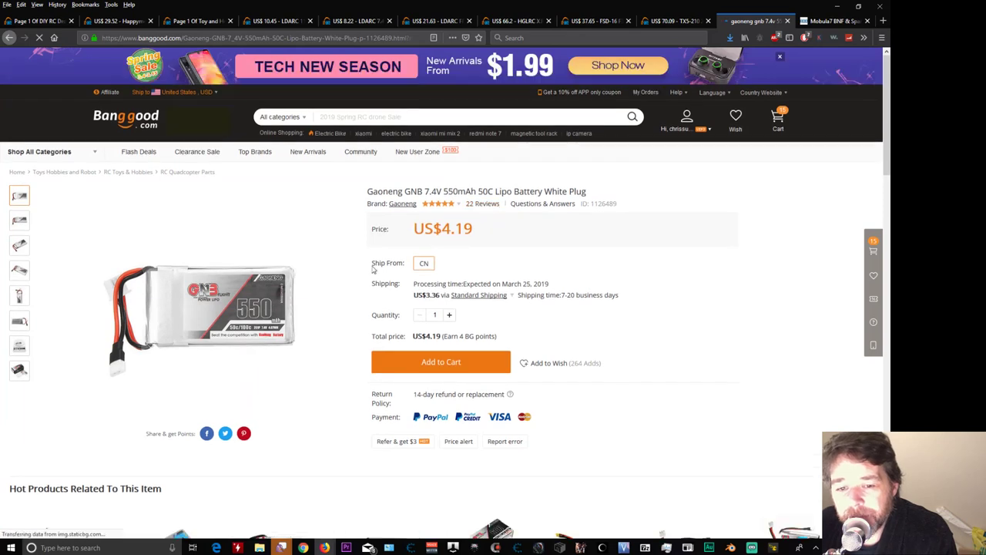
{"action": "mouse_move", "coordinate": [131, 349]}
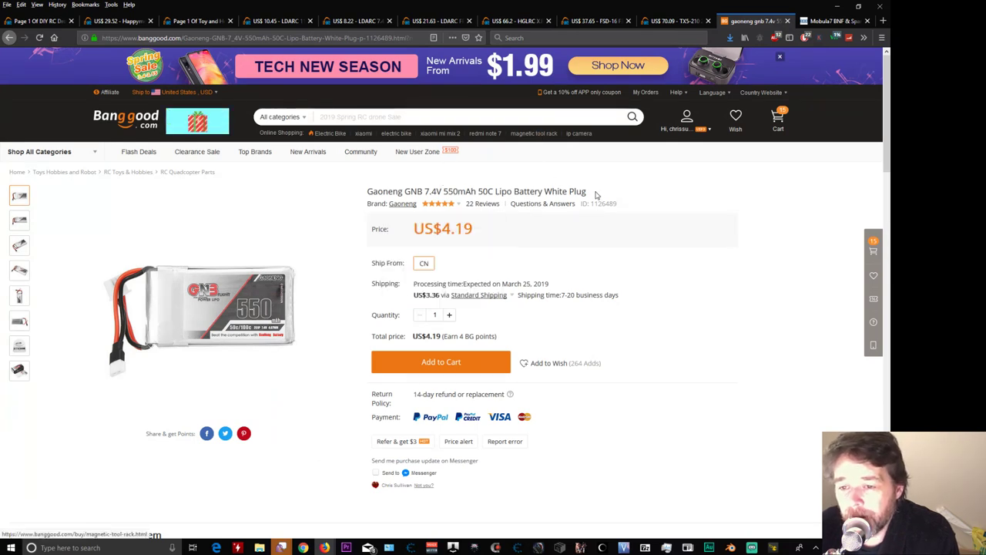
{"action": "scroll", "coordinate": [676, 277], "scroll_direction": "down", "scroll_amount": 1}
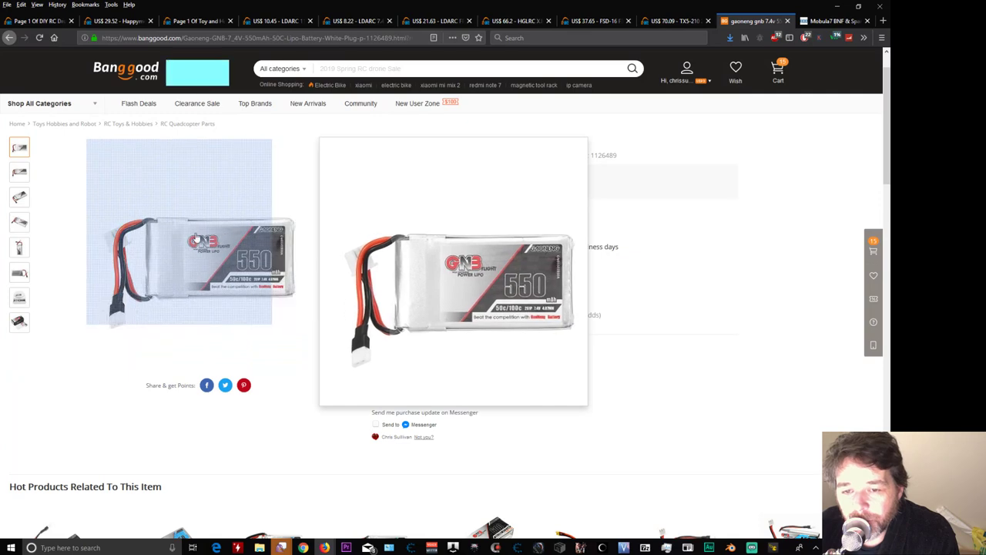
{"action": "left_click_drag", "start_coordinate": [502, 196], "coordinate": [443, 183]}
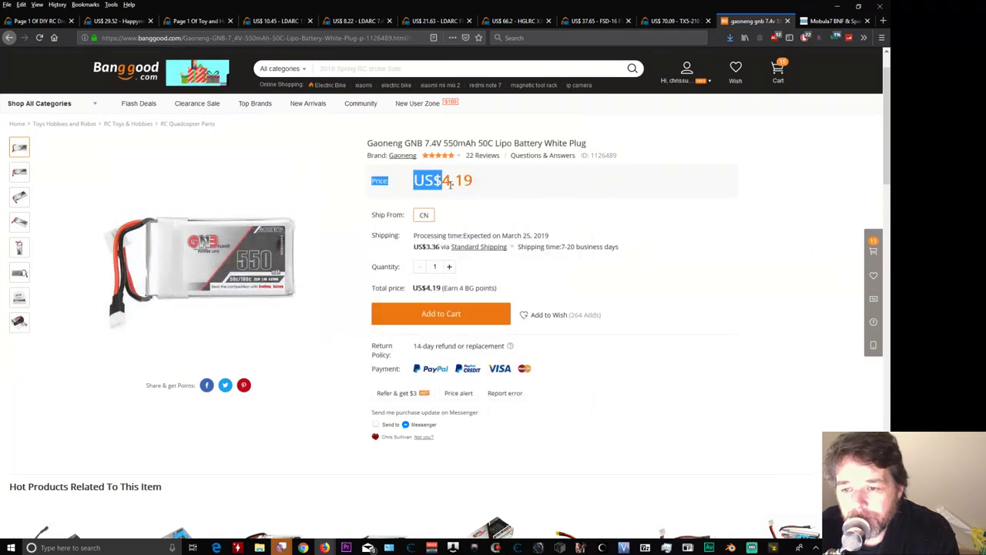
{"action": "left_click", "coordinate": [477, 223]}
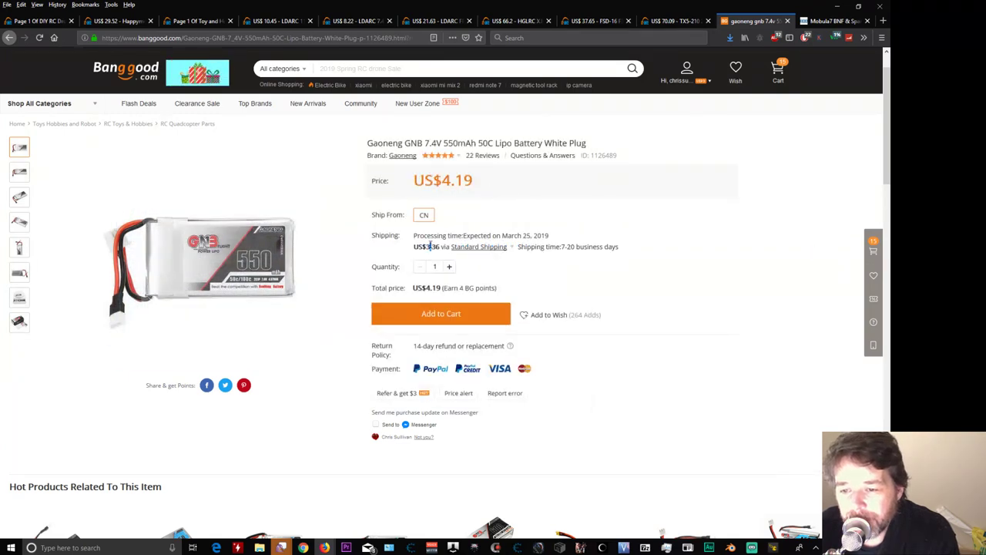
{"action": "triple_click", "coordinate": [429, 246]}
{"action": "left_click", "coordinate": [415, 249]}
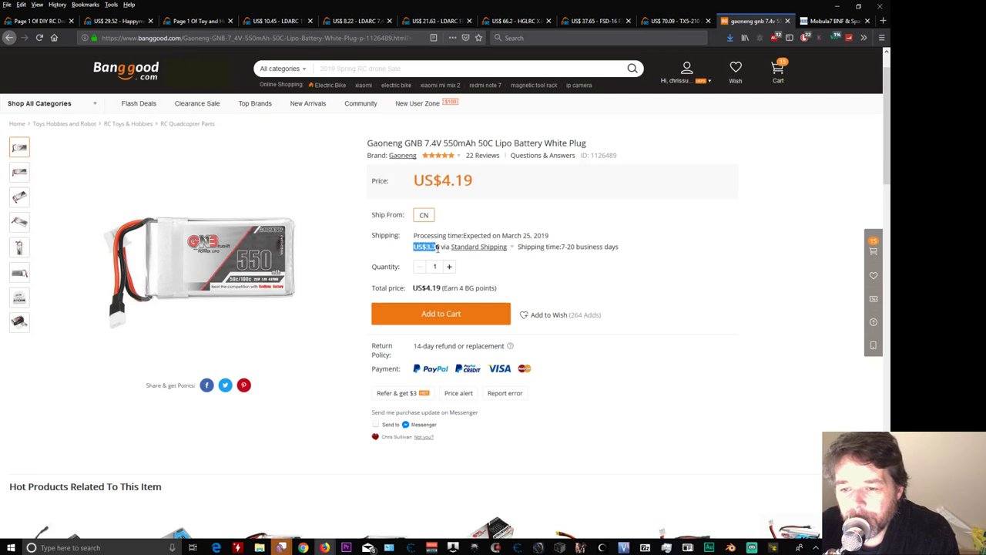
{"action": "left_click", "coordinate": [438, 246]}
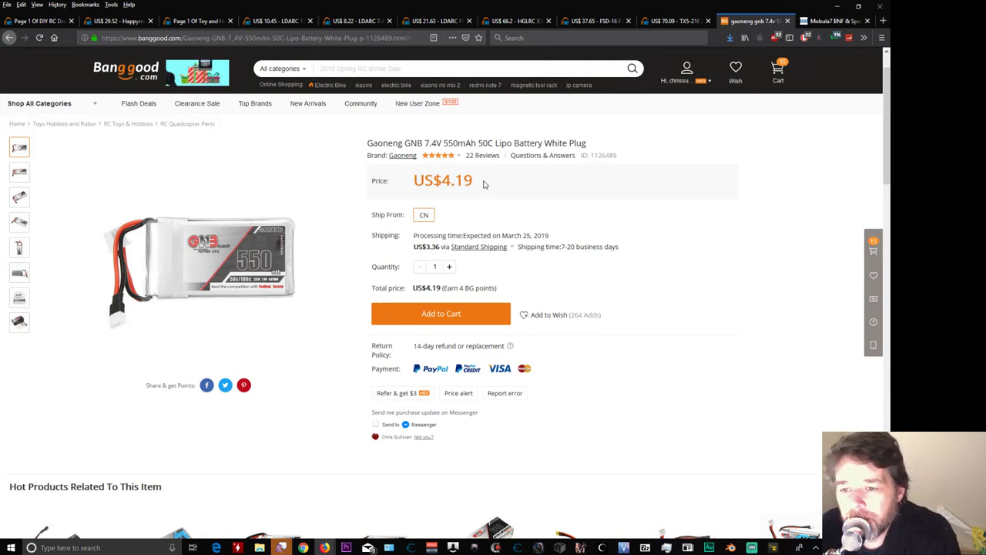
- Return to the Banggood order list and check the amount paid for the Gaoneng battery order
{"action": "left_click", "coordinate": [300, 105]}
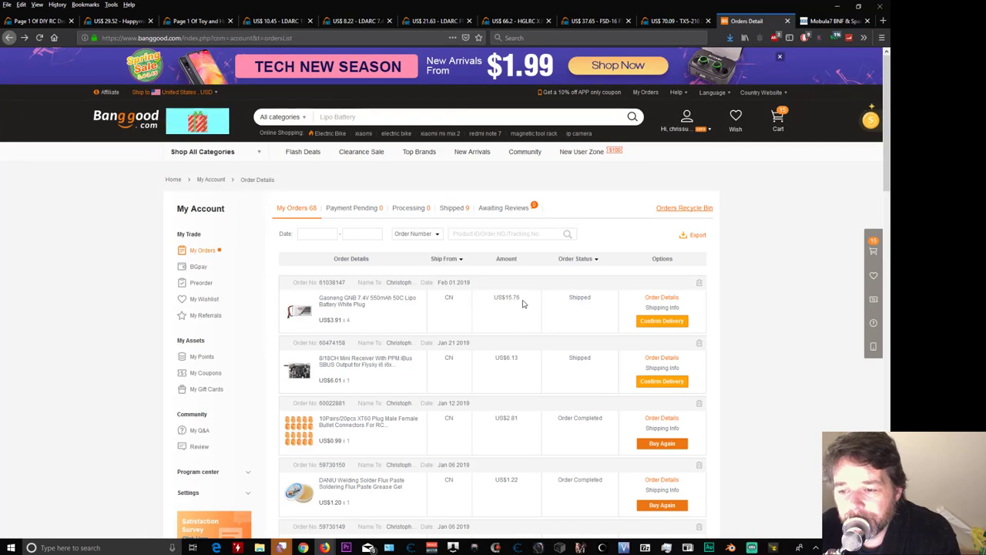
{"action": "left_click_drag", "start_coordinate": [521, 302], "coordinate": [509, 304]}
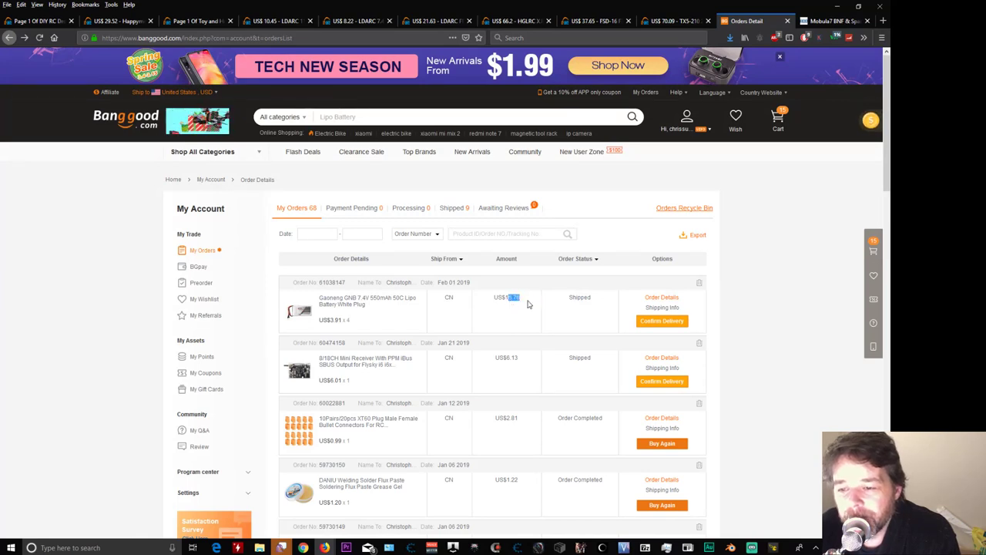
{"action": "left_click", "coordinate": [534, 313]}
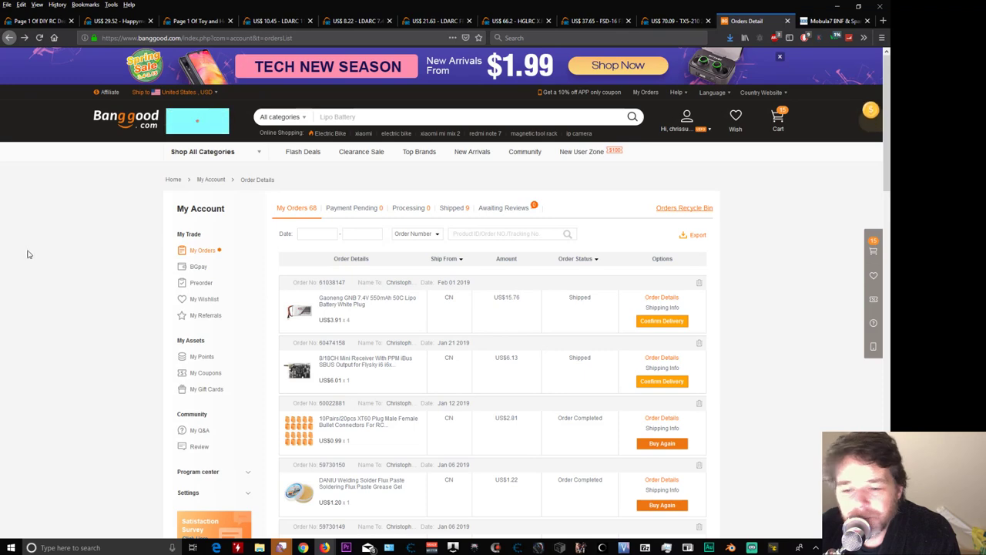
- Go forward again to the Gaoneng GNB 7.4V 550mAh battery's product page
{"action": "left_click", "coordinate": [25, 37]}
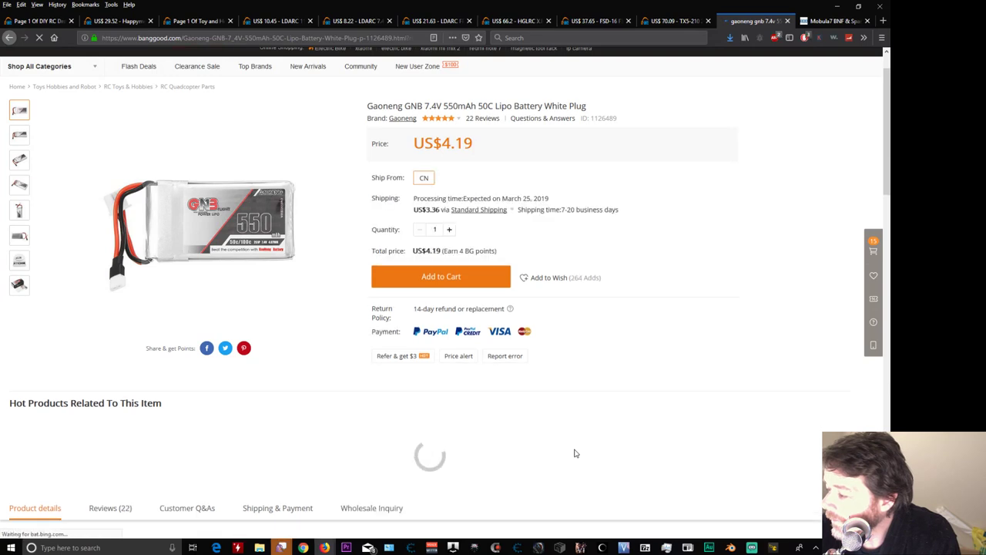
{"action": "scroll", "coordinate": [574, 453], "scroll_direction": "up", "scroll_amount": 1}
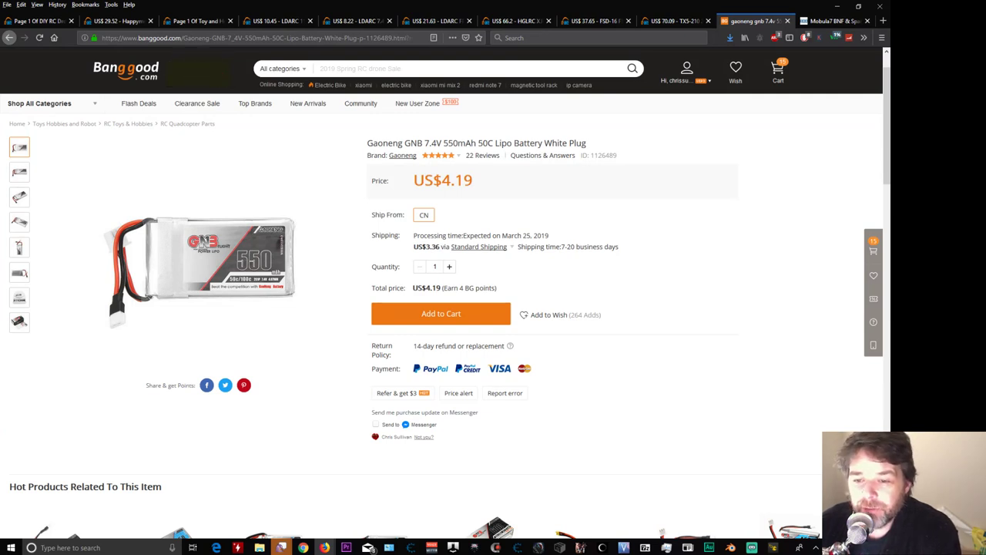
{"action": "mouse_move", "coordinate": [860, 347]}
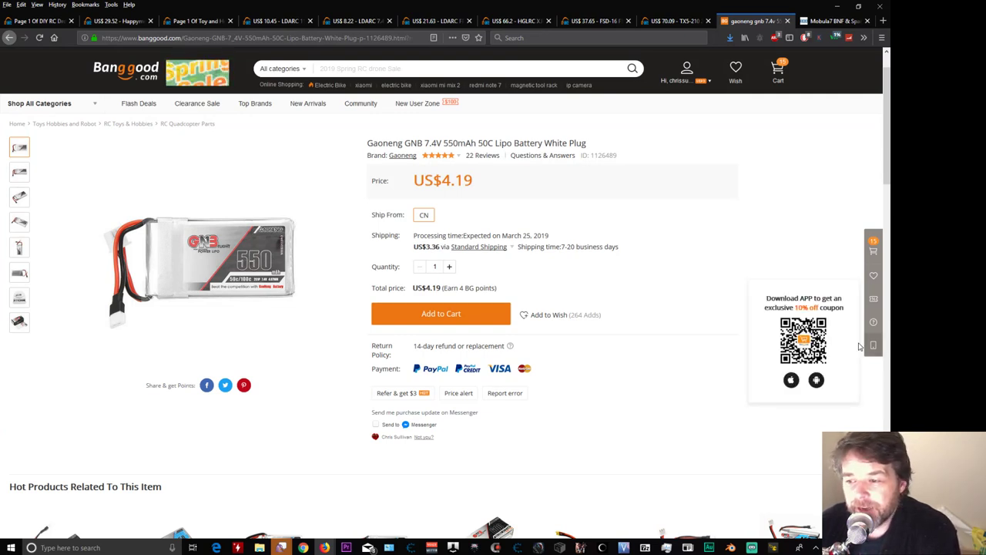
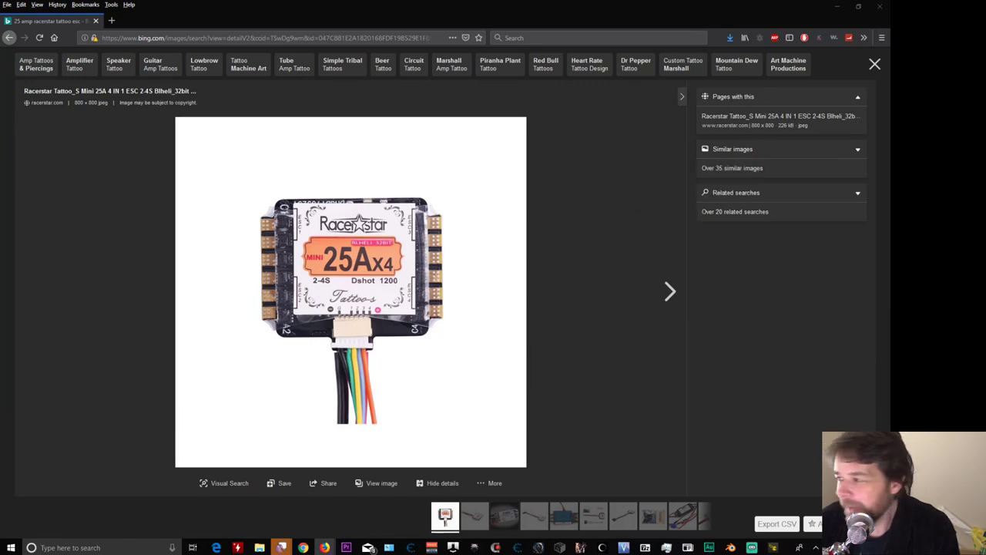
- Arrange the Racerstar Tattoo_S 25A 4-in-1 ESC image window and the F4 NOX board diagram window side by side for comparison
{"action": "left_click_drag", "start_coordinate": [373, 7], "coordinate": [352, 31]}
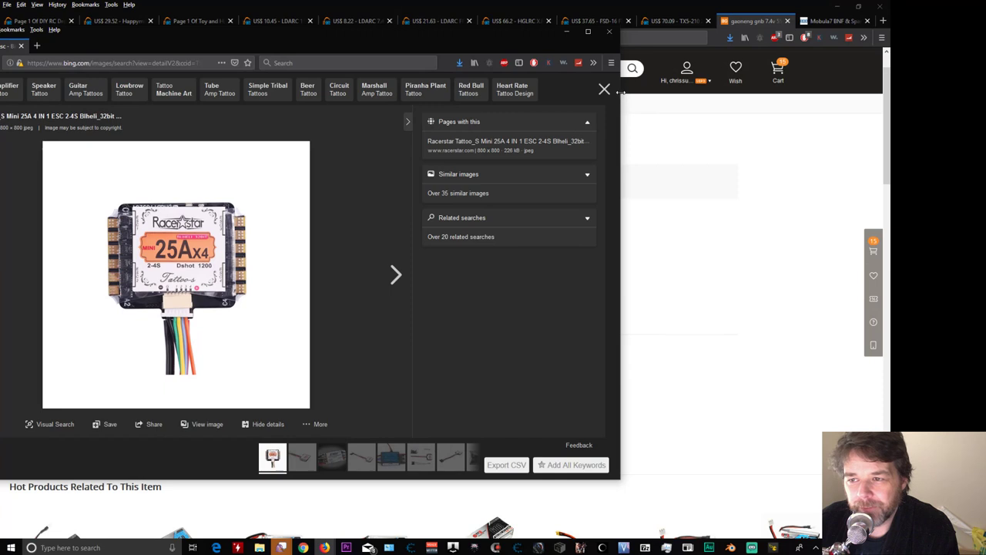
{"action": "left_click_drag", "start_coordinate": [620, 97], "coordinate": [359, 105]}
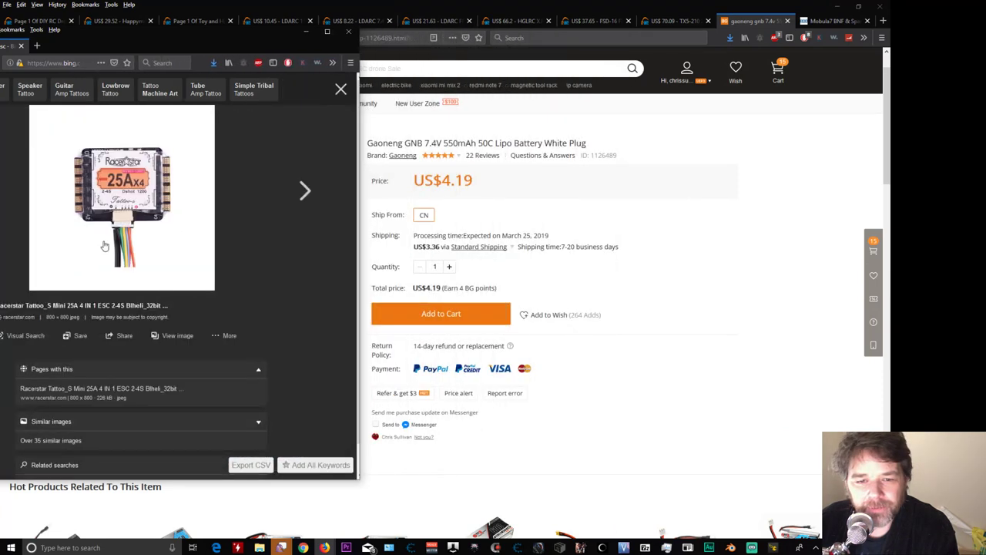
{"action": "left_click_drag", "start_coordinate": [360, 204], "coordinate": [456, 201]}
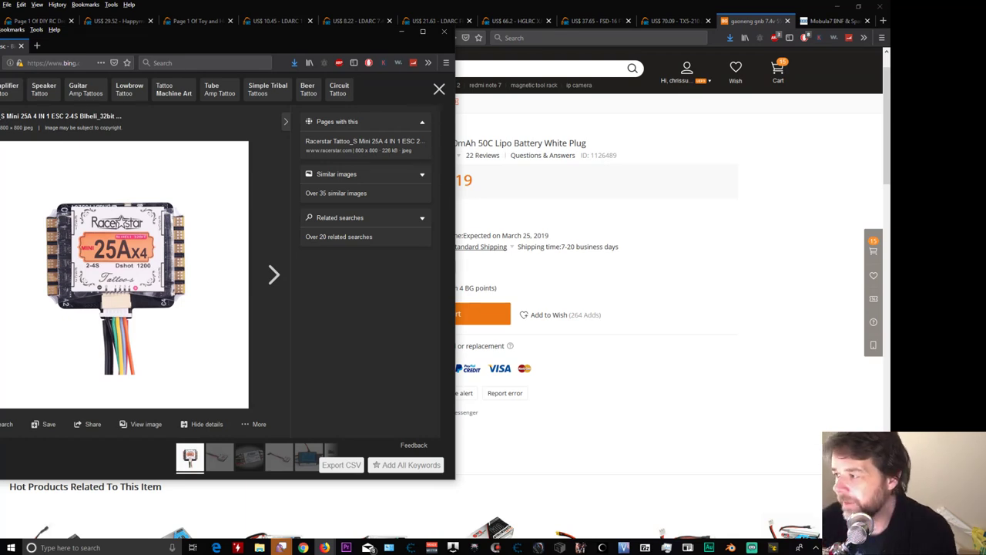
{"action": "left_click_drag", "start_coordinate": [119, 221], "coordinate": [594, 132]}
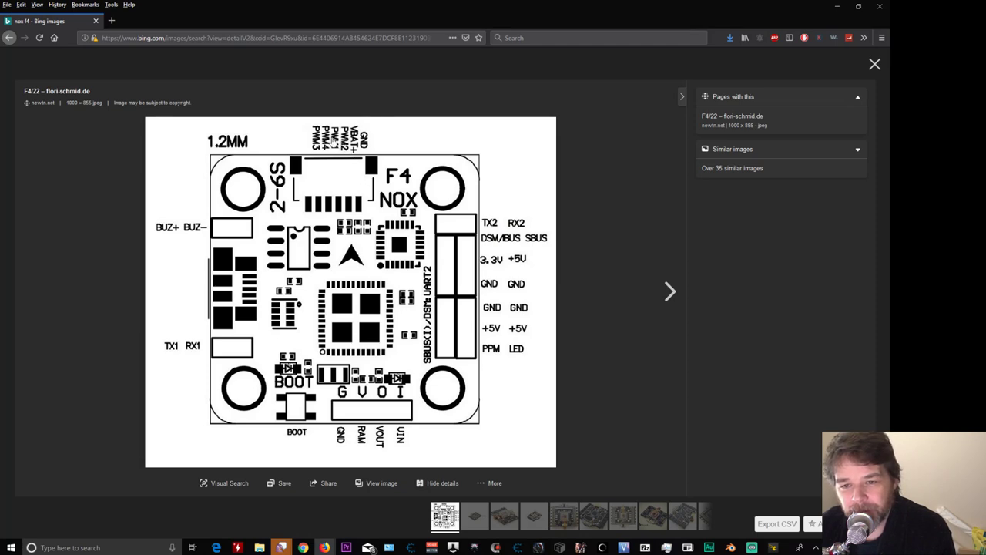
{"action": "left_click_drag", "start_coordinate": [345, 19], "coordinate": [531, 75]}
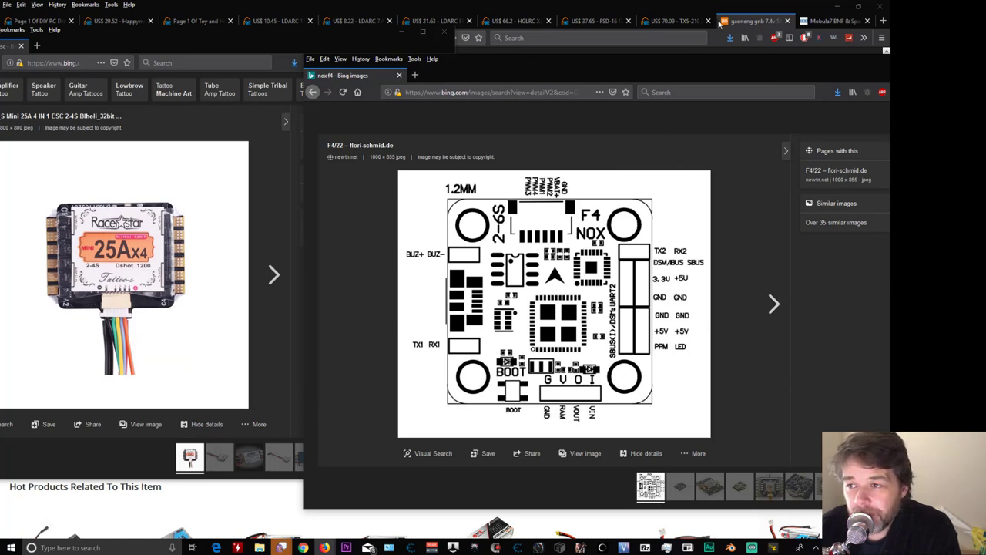
- Move the F4 NOX diagram and Racerstar ESC image windows off this screen to uncover the battery page
{"action": "left_click_drag", "start_coordinate": [559, 76], "coordinate": [985, 74]}
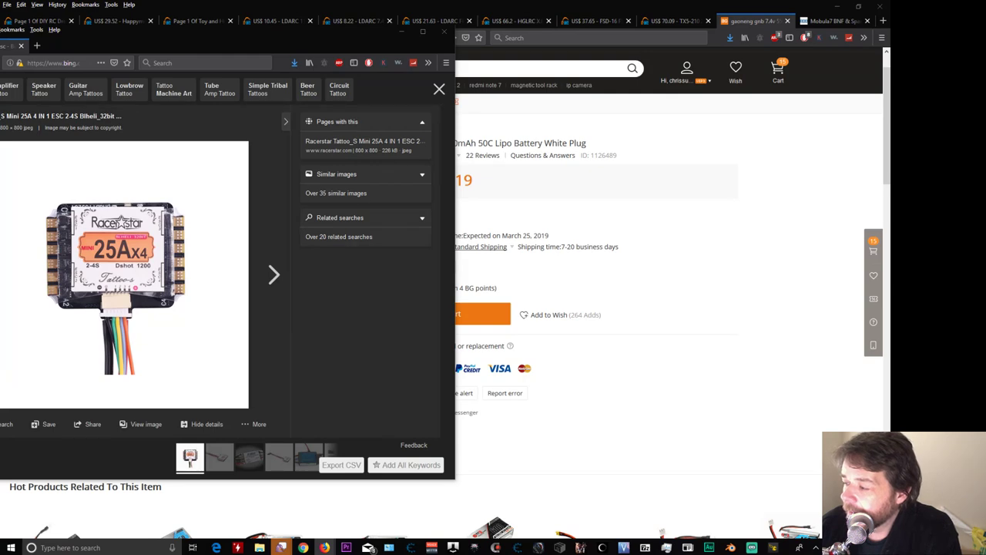
{"action": "left_click_drag", "start_coordinate": [268, 42], "coordinate": [985, 40]}
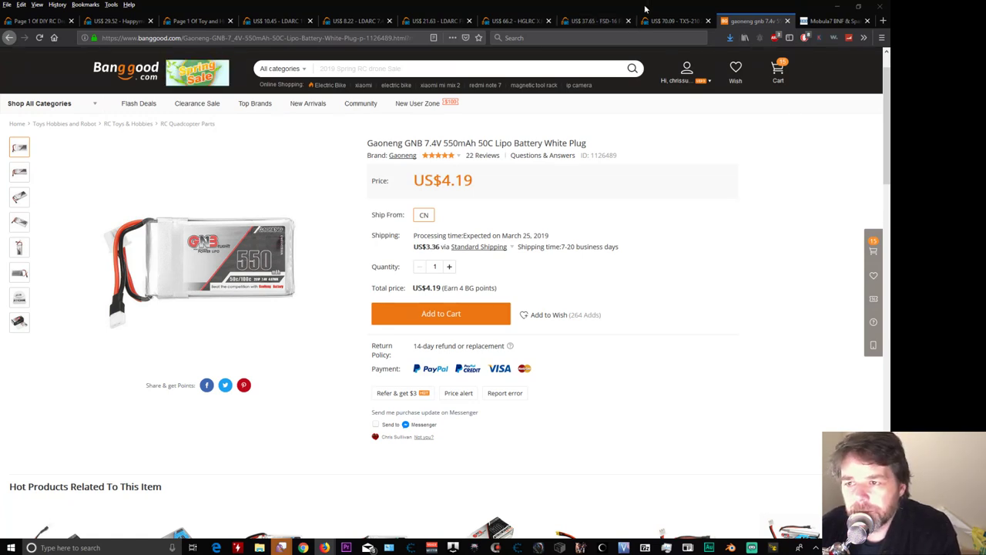
- Switch to XT-Xinte's TX5-210 drone kit tab and open the Frame category under the DIY RC drone kits and accessories
{"action": "left_click", "coordinate": [667, 20]}
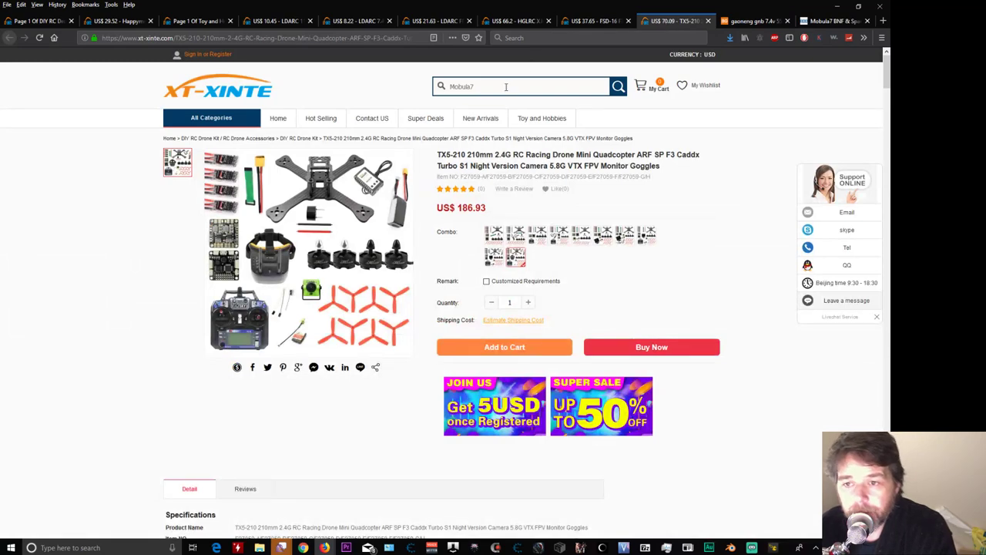
{"action": "mouse_move", "coordinate": [212, 128]}
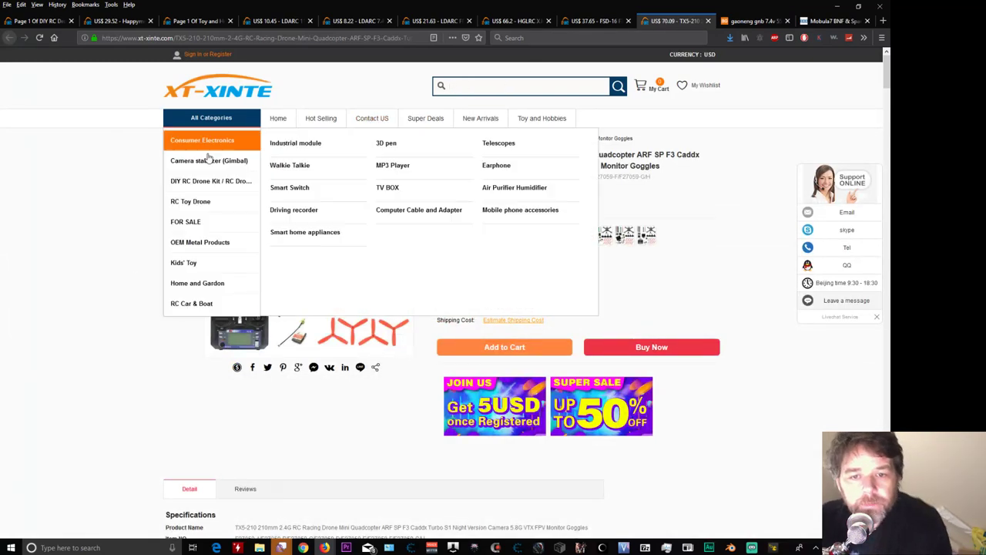
{"action": "mouse_move", "coordinate": [231, 185]}
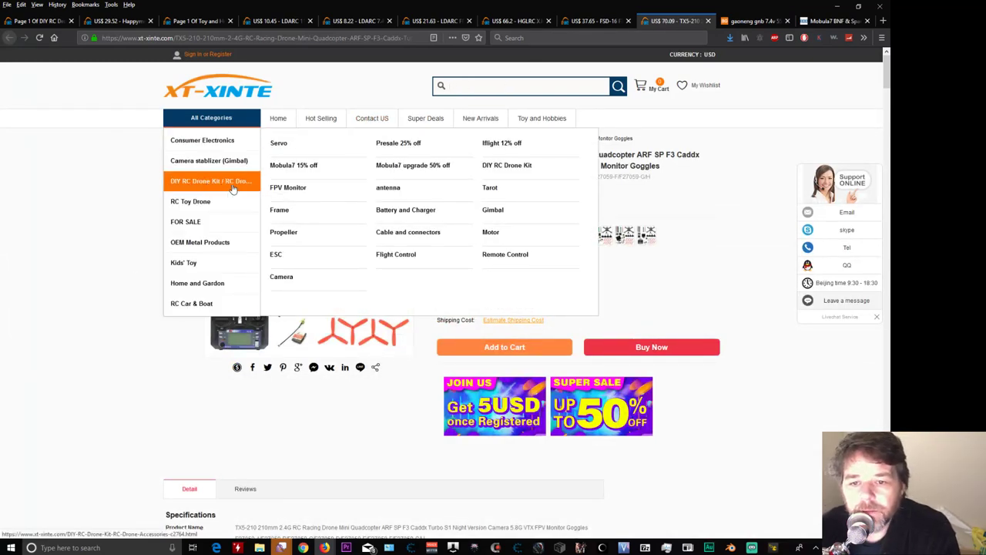
{"action": "left_click", "coordinate": [467, 231]}
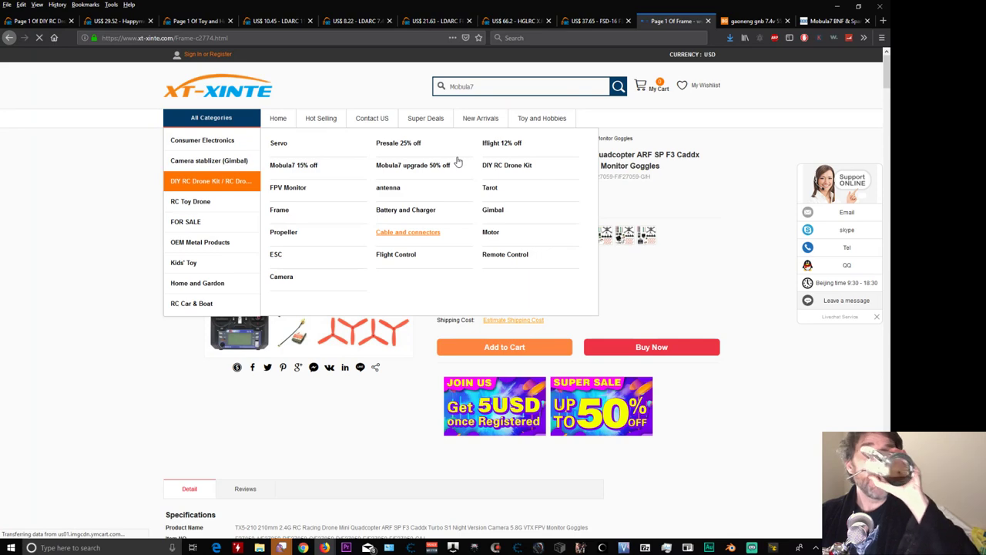
- Switch to RaceDayQuads' Mobula7 BNF & Spare Parts collection and dismiss the open search suggestions
{"action": "left_click", "coordinate": [832, 21]}
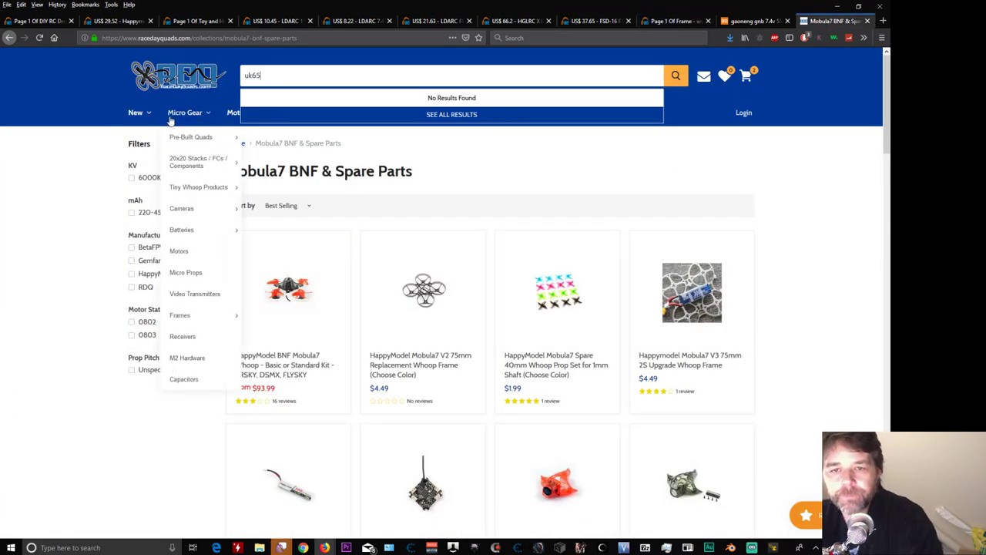
{"action": "left_click", "coordinate": [108, 90]}
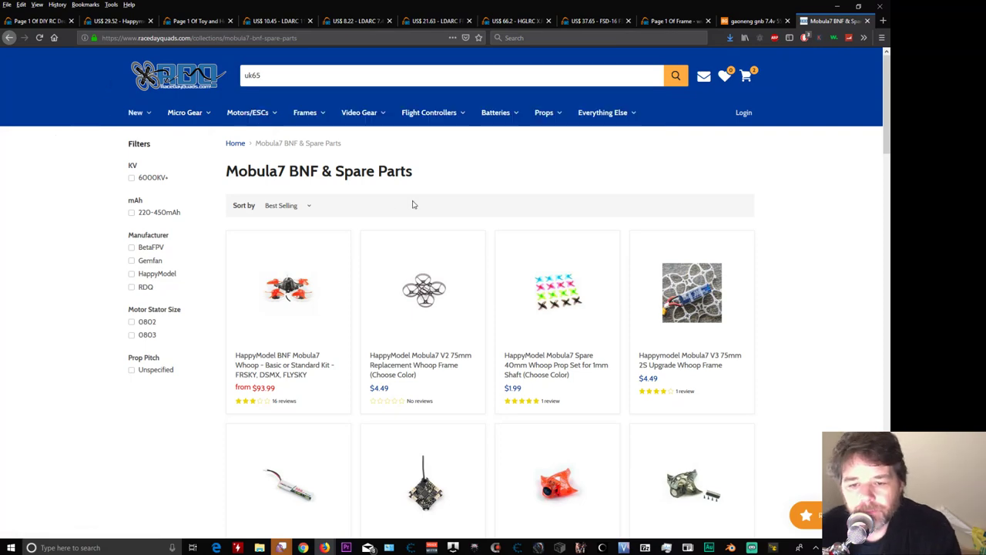
- Return to XT-Xinte's Frame listing and browse the discounted Mobula7, GEPRC, EMAX Tinyhawk and JMT frames
{"action": "left_click", "coordinate": [579, 22]}
{"action": "left_click", "coordinate": [672, 24]}
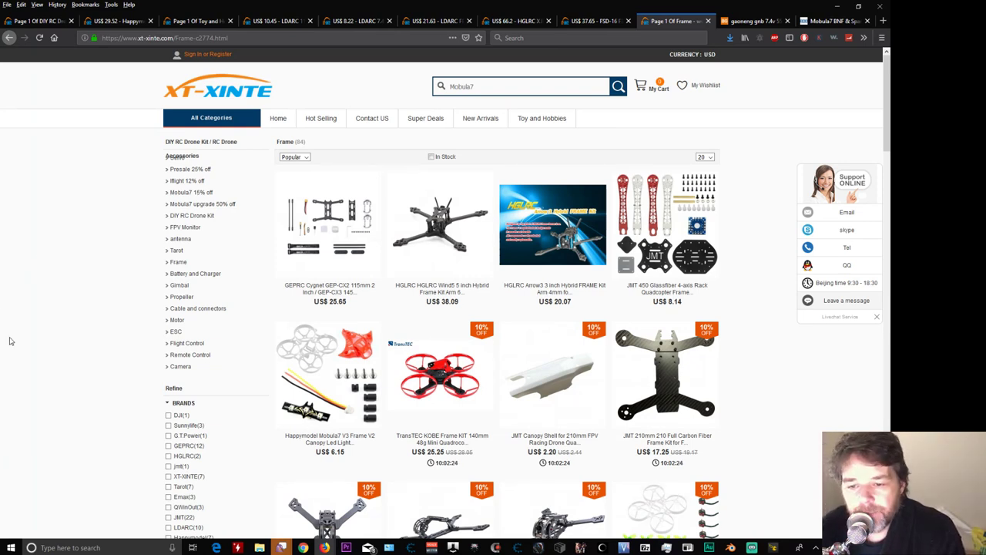
{"action": "scroll", "coordinate": [66, 323], "scroll_direction": "down", "scroll_amount": 3}
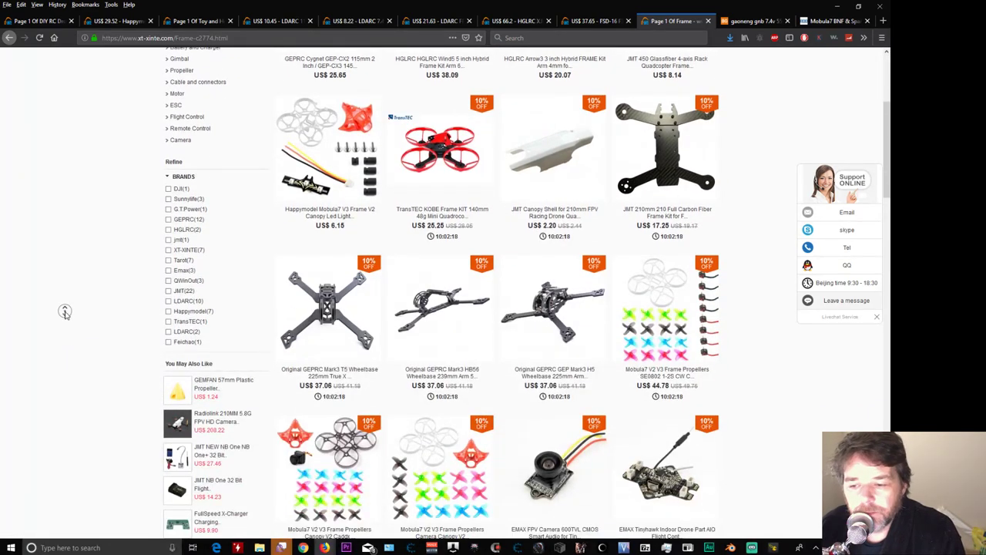
{"action": "scroll", "coordinate": [65, 332], "scroll_direction": "down", "scroll_amount": 3}
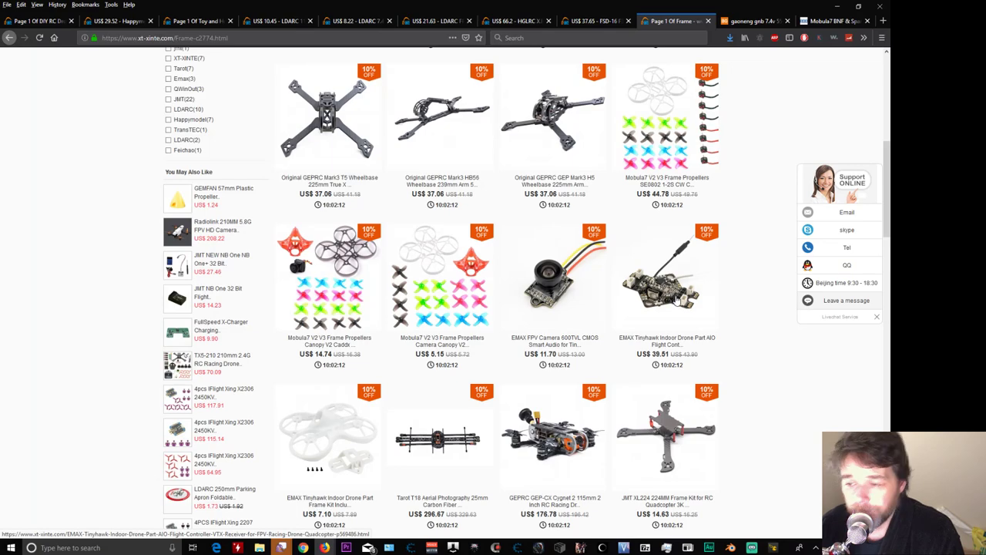
{"action": "middle_click", "coordinate": [764, 248]}
{"action": "middle_click", "coordinate": [766, 292]}
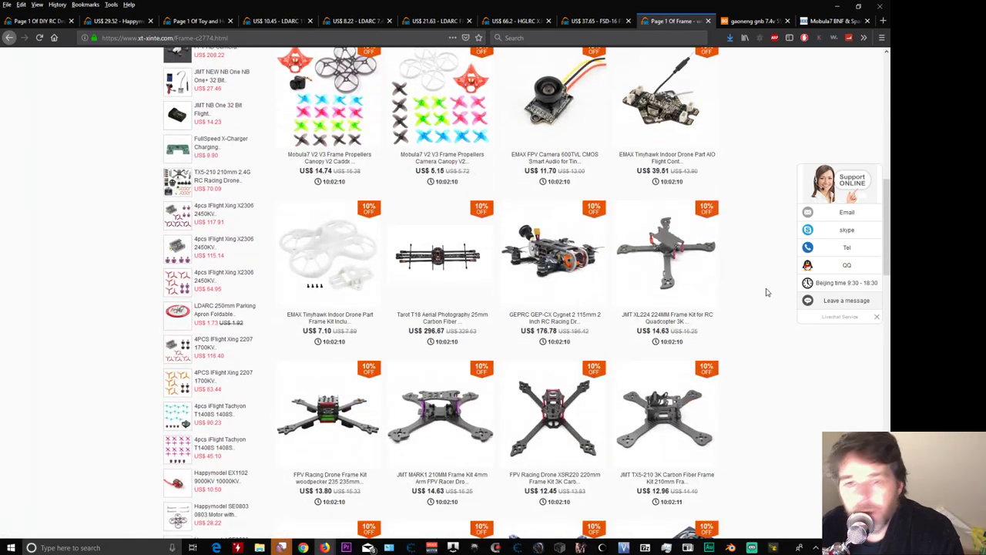
- Open the woodpecker 235, JMT MARK1 210MM and XSR220 220mm frame kits from the Frame listing in new background tabs
{"action": "scroll", "coordinate": [732, 261], "scroll_direction": "down", "scroll_amount": 4}
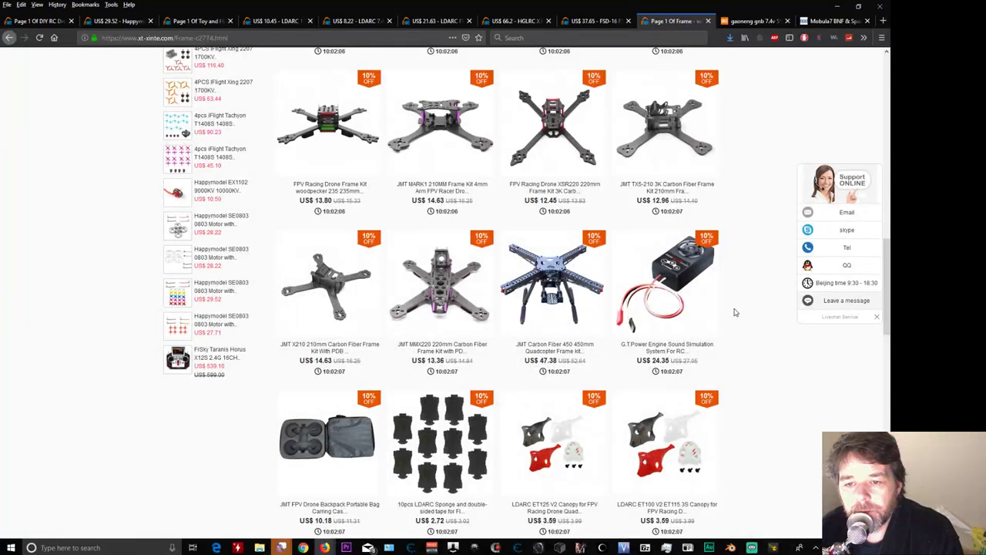
{"action": "middle_click", "coordinate": [322, 190]}
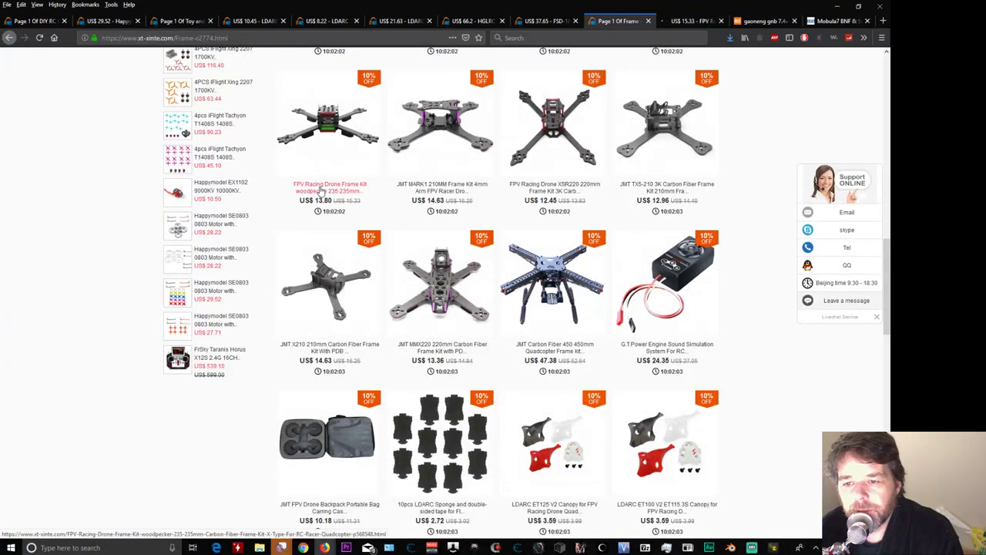
{"action": "middle_click", "coordinate": [442, 187]}
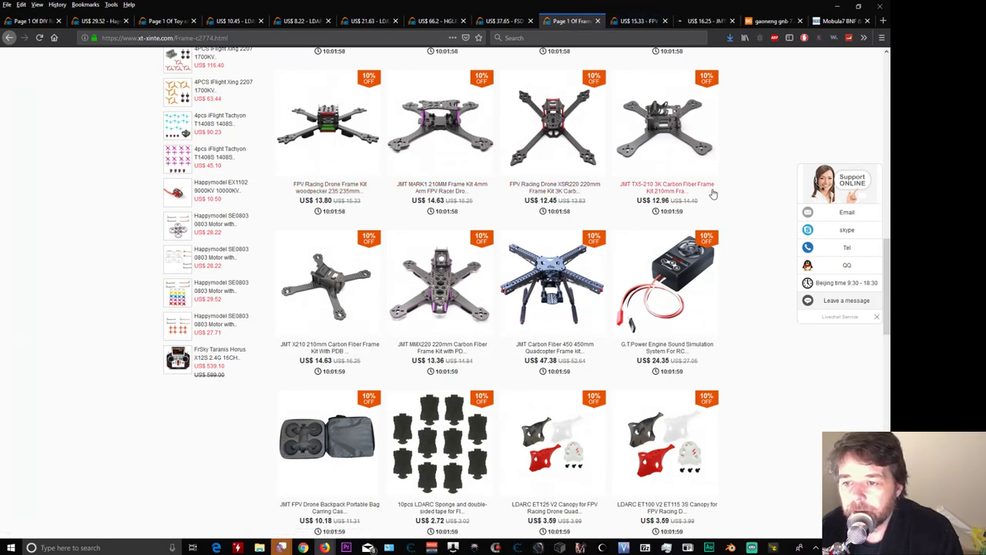
{"action": "middle_click", "coordinate": [553, 195]}
{"action": "middle_click", "coordinate": [762, 151]}
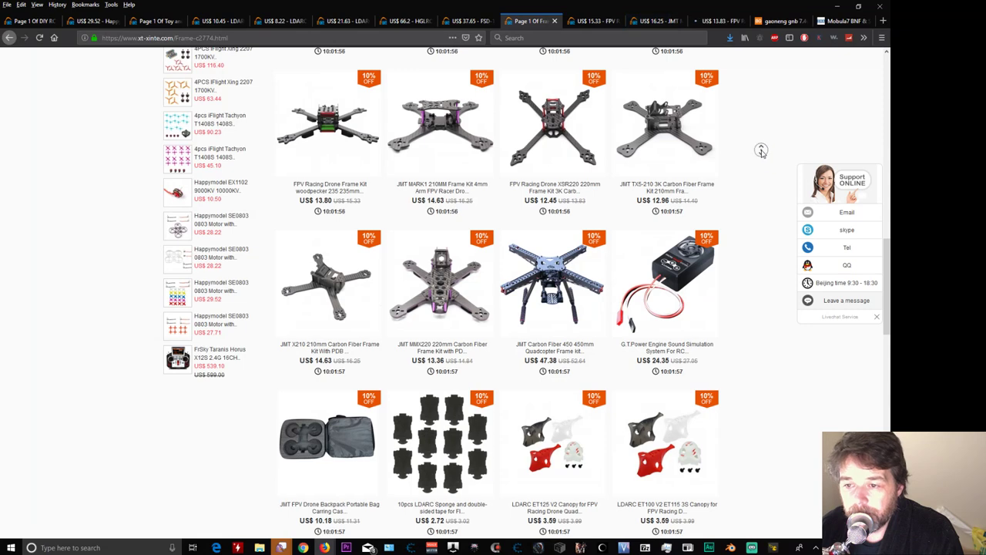
{"action": "middle_click", "coordinate": [759, 139]}
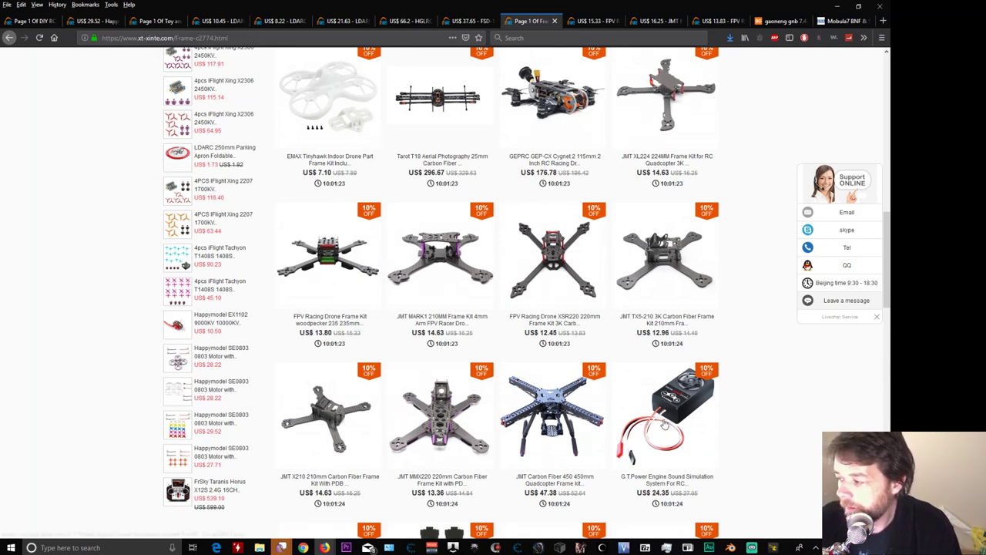
- Switch to Betaflight Configurator 10.5.0 and connect to the flight controller on COM5 at 115200 baud
{"action": "left_click", "coordinate": [773, 547]}
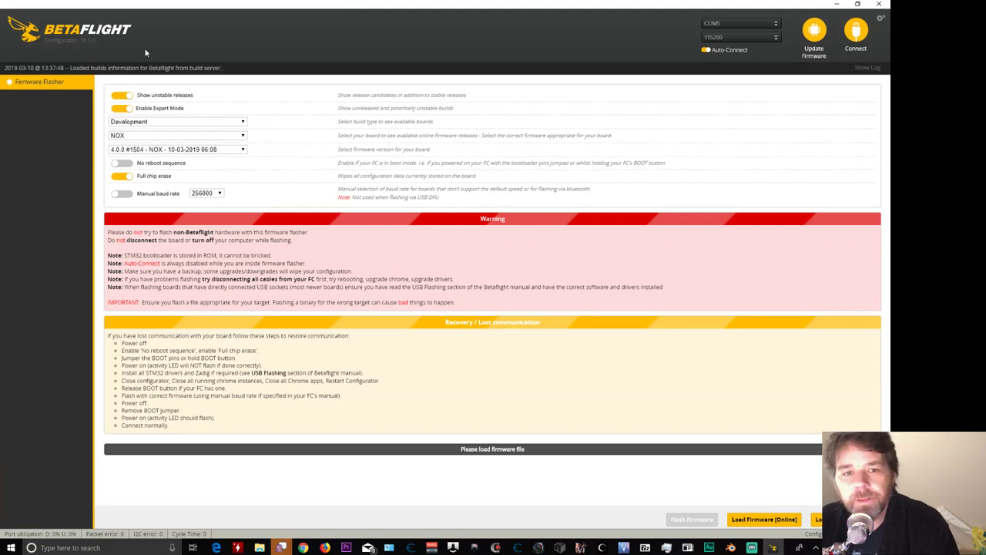
{"action": "left_click", "coordinate": [855, 32]}
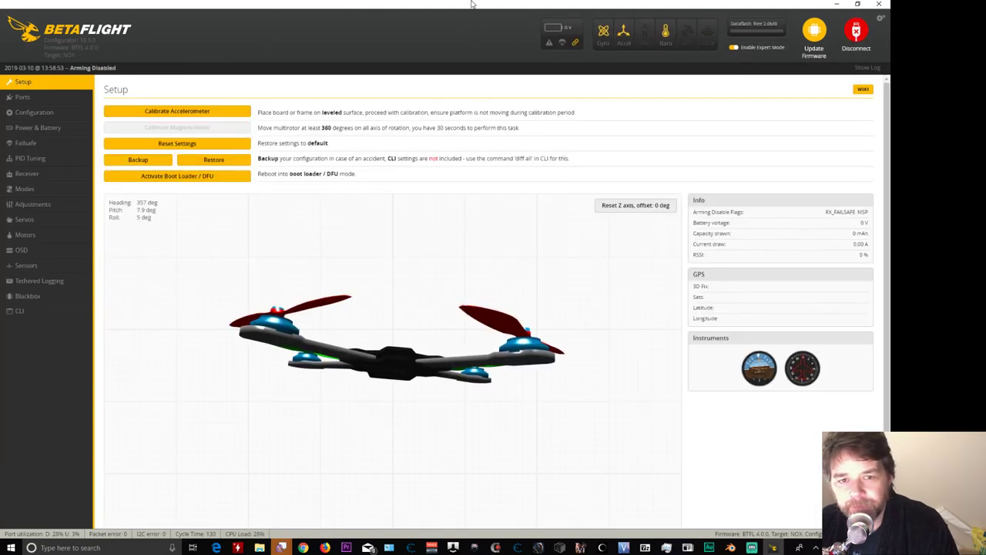
- Bring up the BetaFlight_Configurator Jenkins page full screen, check the project title and last build link, and minimize the browser
{"action": "mouse_move", "coordinate": [490, 51]}
{"action": "left_mouse_down"}
{"action": "mouse_move", "coordinate": [520, 70]}
{"action": "mouse_move", "coordinate": [502, 60]}
{"action": "left_mouse_up"}
{"action": "double_click", "coordinate": [497, 57]}
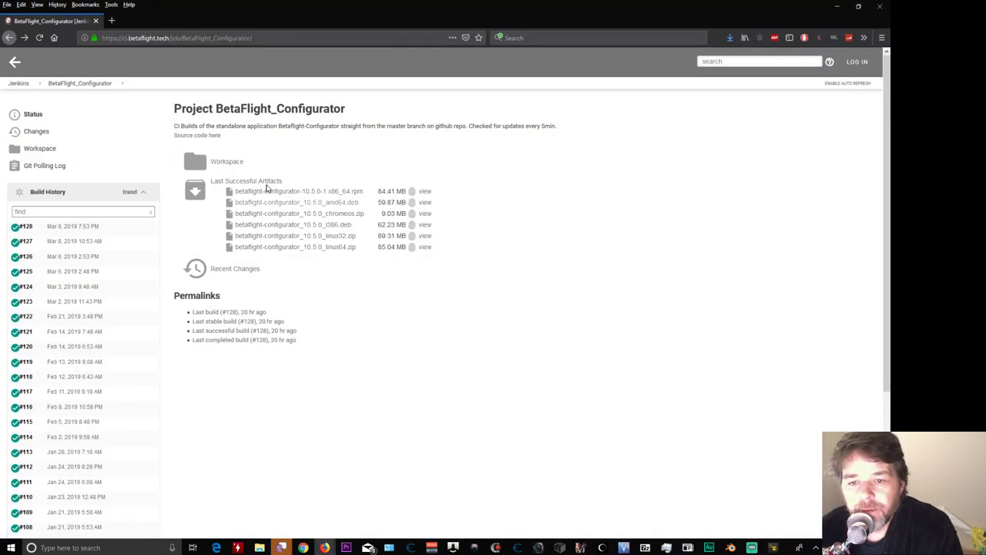
{"action": "left_click_drag", "start_coordinate": [183, 112], "coordinate": [371, 115]}
{"action": "left_click", "coordinate": [370, 115]}
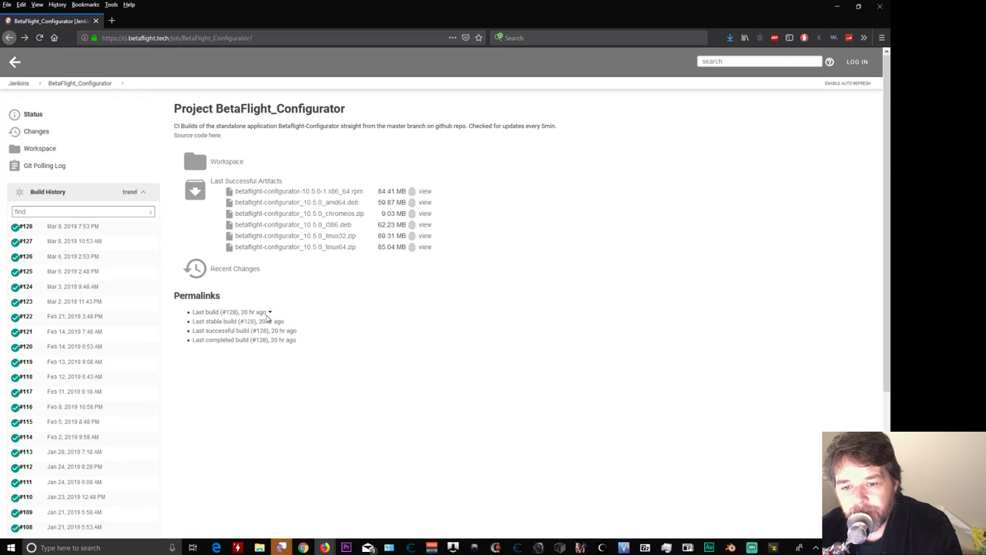
{"action": "left_click_drag", "start_coordinate": [285, 310], "coordinate": [207, 316]}
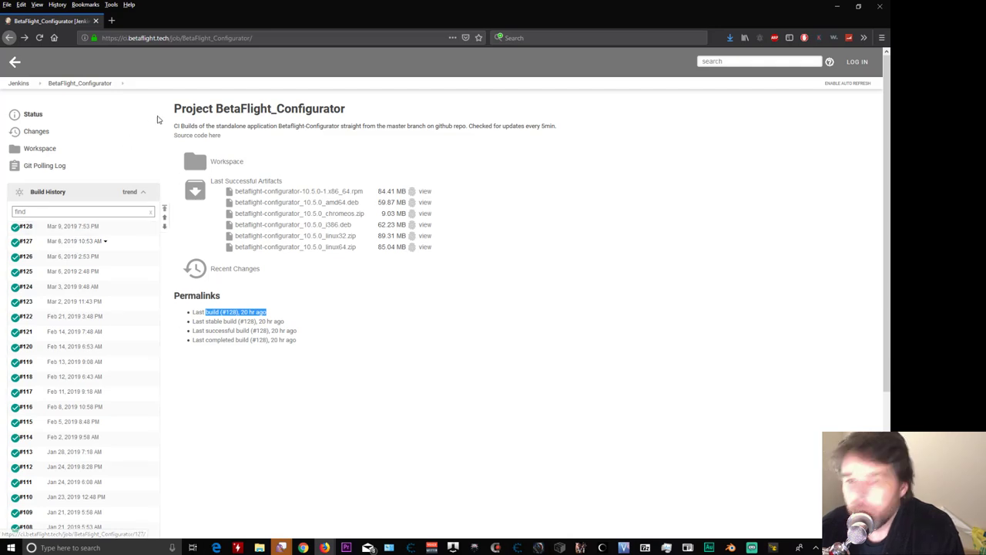
{"action": "left_click", "coordinate": [838, 6]}
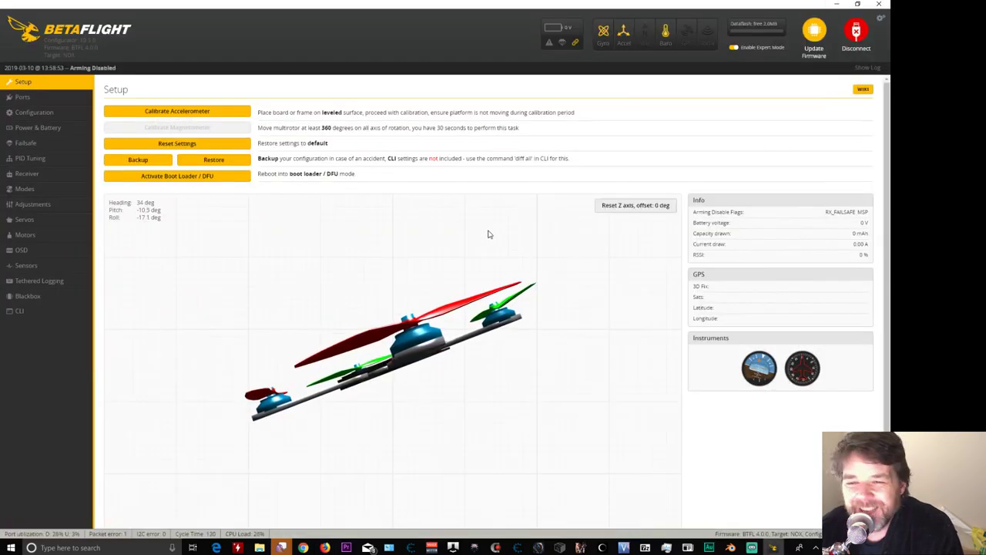
- Review the Ports and Configuration pages, and examine the Filter Settings under PID Tuning
{"action": "left_click", "coordinate": [48, 99]}
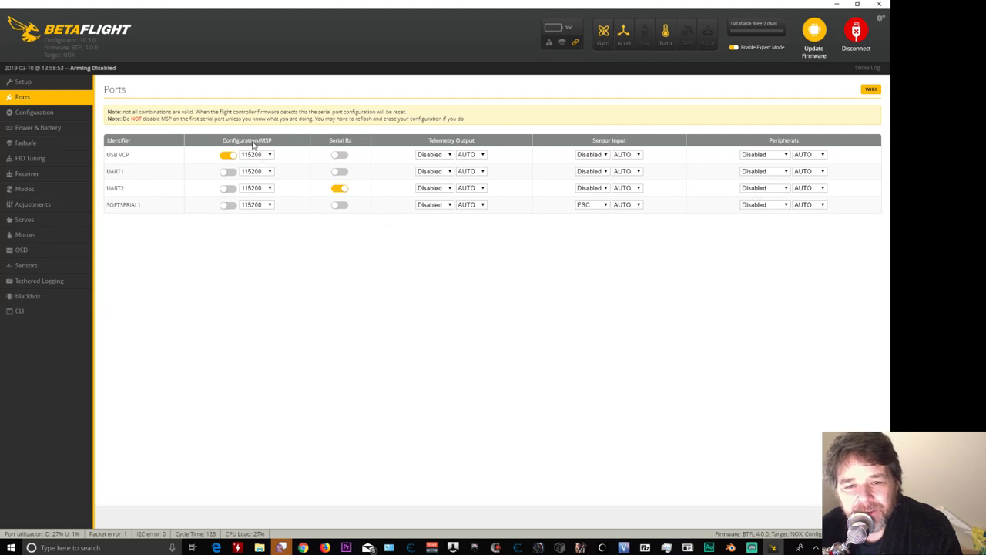
{"action": "left_click", "coordinate": [65, 113]}
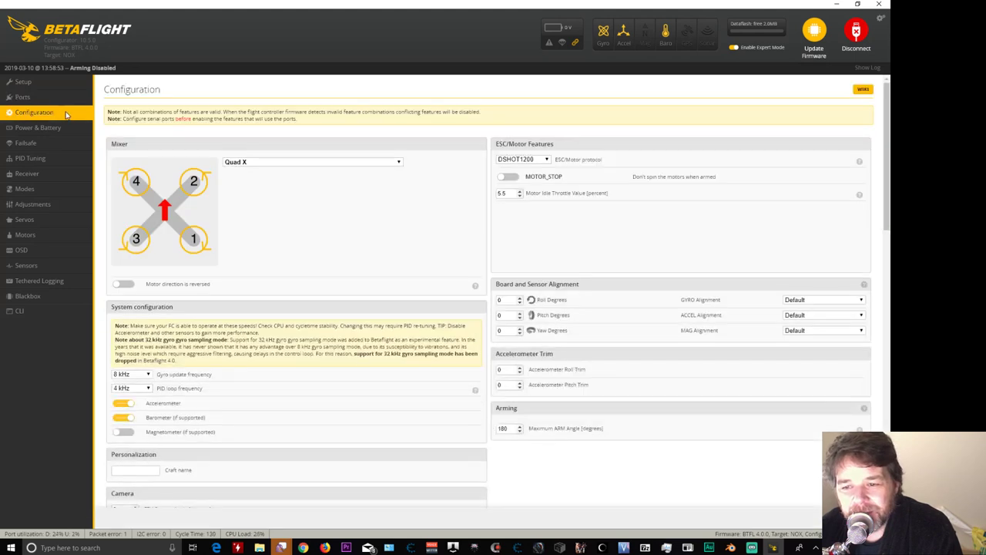
{"action": "left_click", "coordinate": [40, 160]}
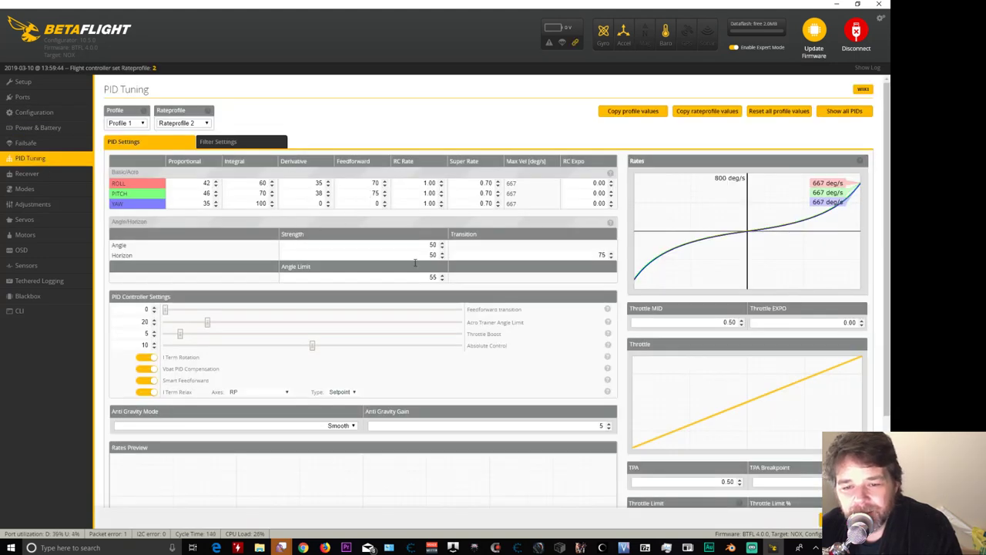
{"action": "left_click", "coordinate": [222, 145]}
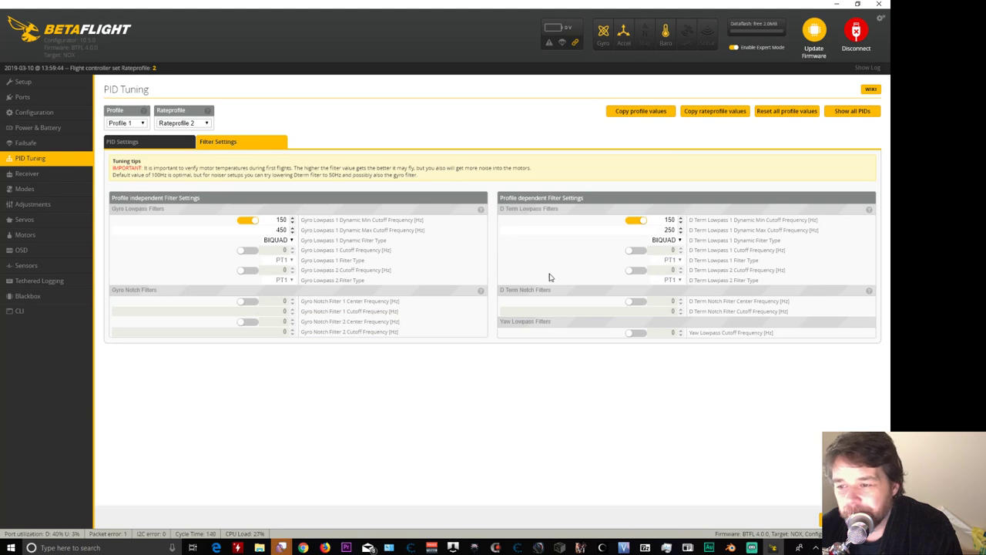
- Switch the active rate profile to Rateprofile 1 and return to the Filter Settings
{"action": "left_click", "coordinate": [193, 126]}
{"action": "left_click", "coordinate": [189, 135]}
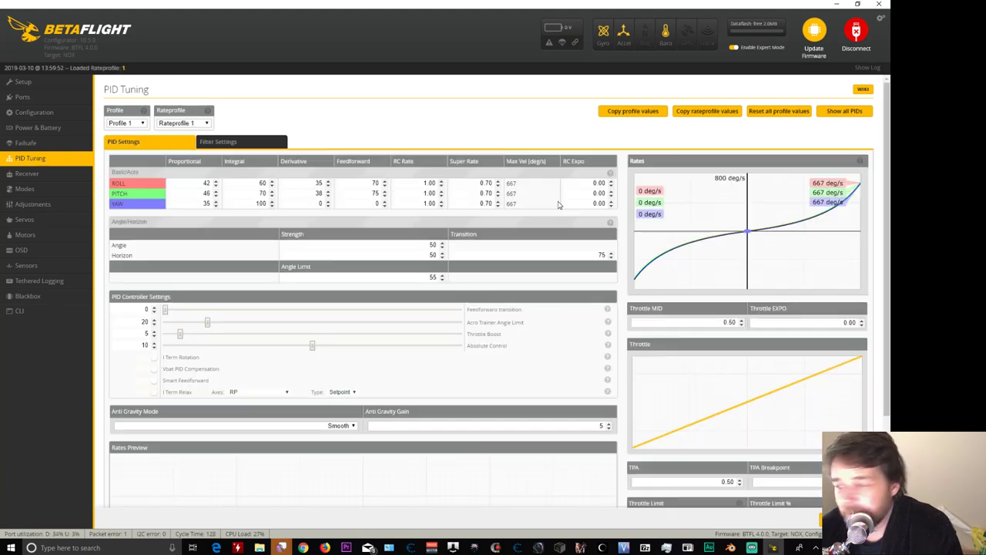
{"action": "left_click", "coordinate": [231, 145]}
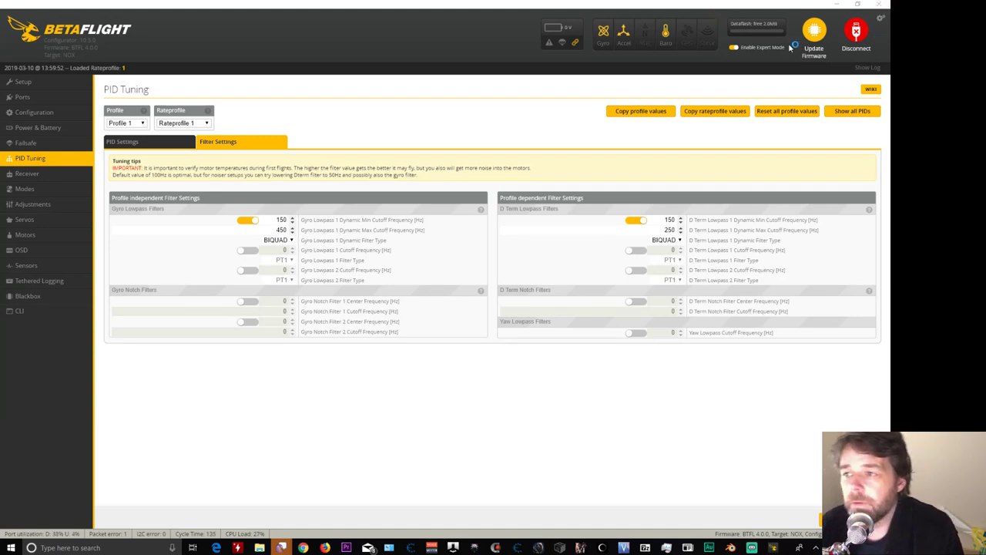
- Move the Configurator 10.4.0 window aside and disconnect the flight controller in the 10.5.0 window
{"action": "left_click", "coordinate": [856, 32]}
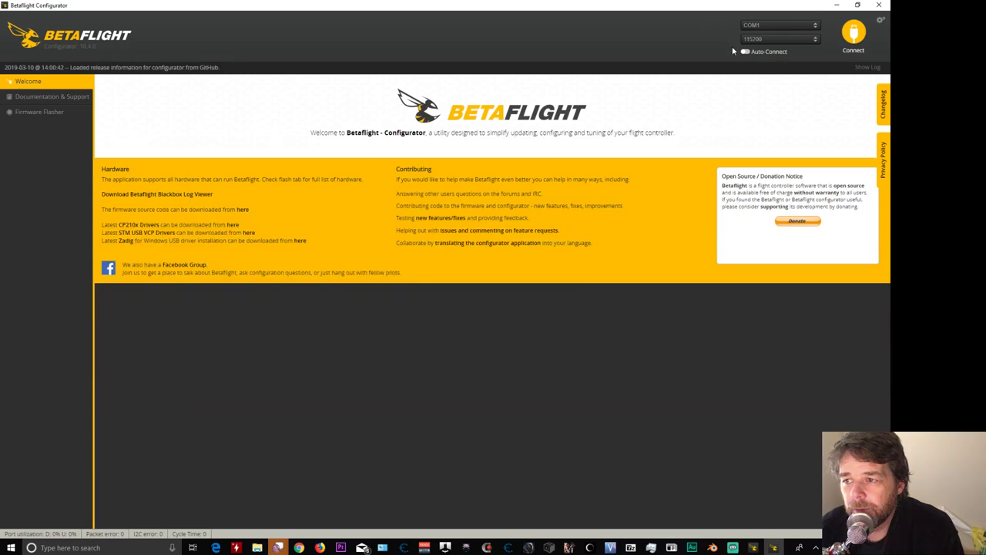
{"action": "left_click_drag", "start_coordinate": [689, 10], "coordinate": [848, 112]}
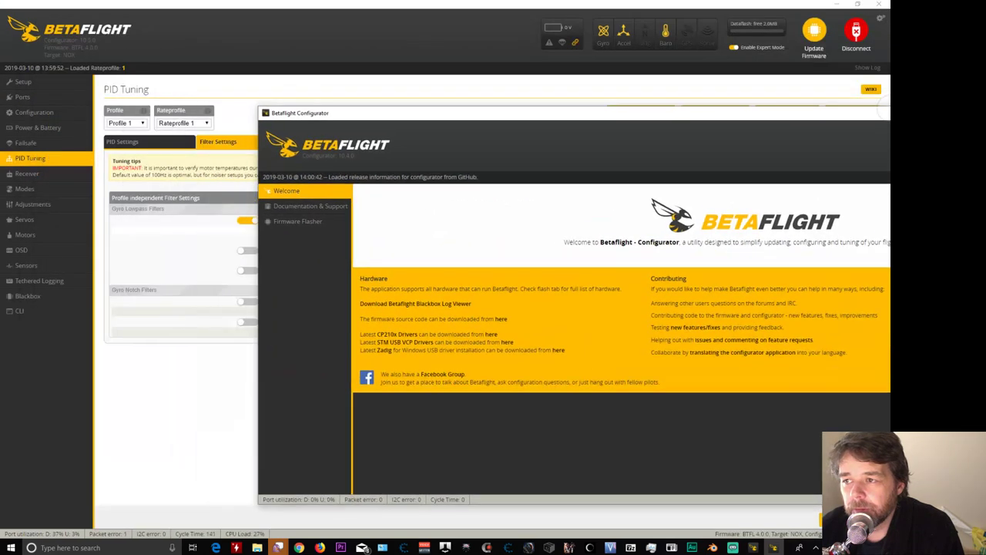
{"action": "left_click", "coordinate": [853, 37]}
- Maximize the Configurator 10.4.0 window and connect it to the flight controller with Auto-Connect enabled
{"action": "key", "text": "alt+Tab"}
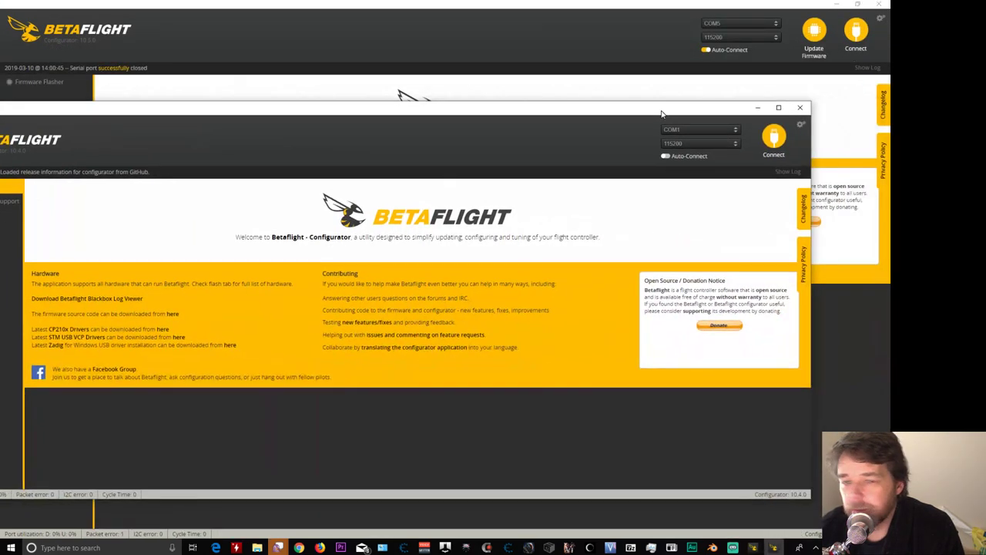
{"action": "double_click", "coordinate": [403, 100]}
{"action": "left_click", "coordinate": [853, 33]}
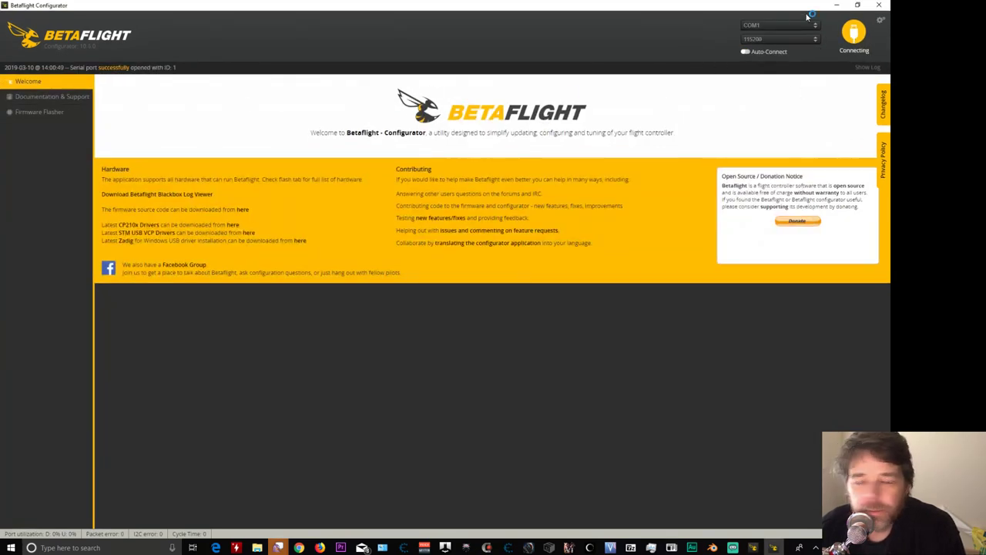
{"action": "left_click", "coordinate": [853, 35]}
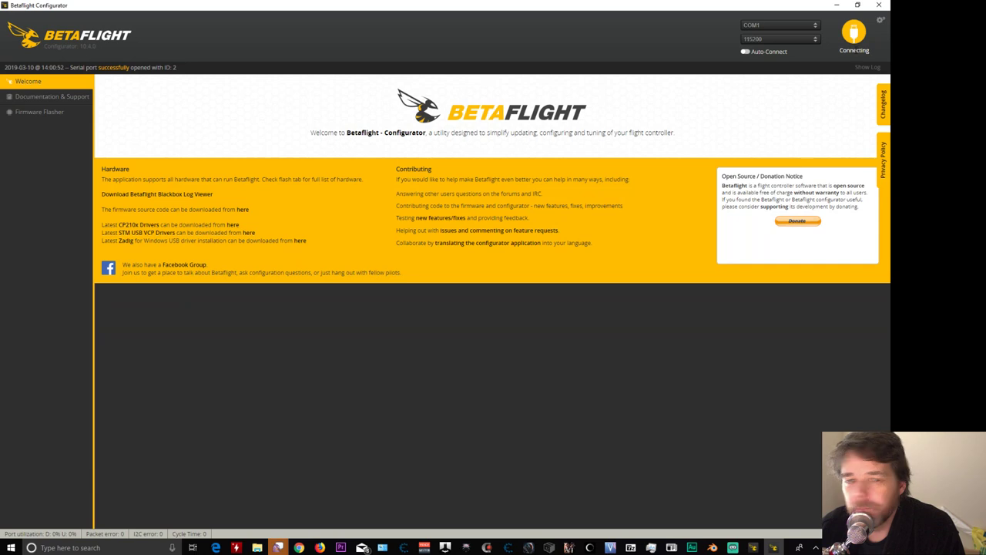
{"action": "left_click", "coordinate": [854, 32]}
{"action": "left_click", "coordinate": [745, 51]}
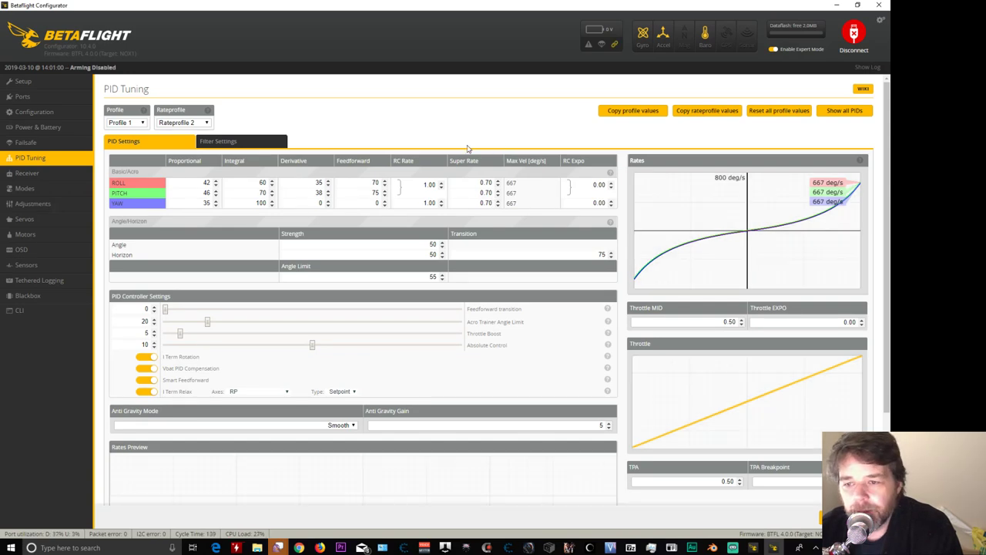
- Examine the PID Tuning Filter Settings in Configurator 10.4.0, toggling Gyro Lowpass 1 on and back off and highlighting the version number
{"action": "left_click", "coordinate": [231, 142]}
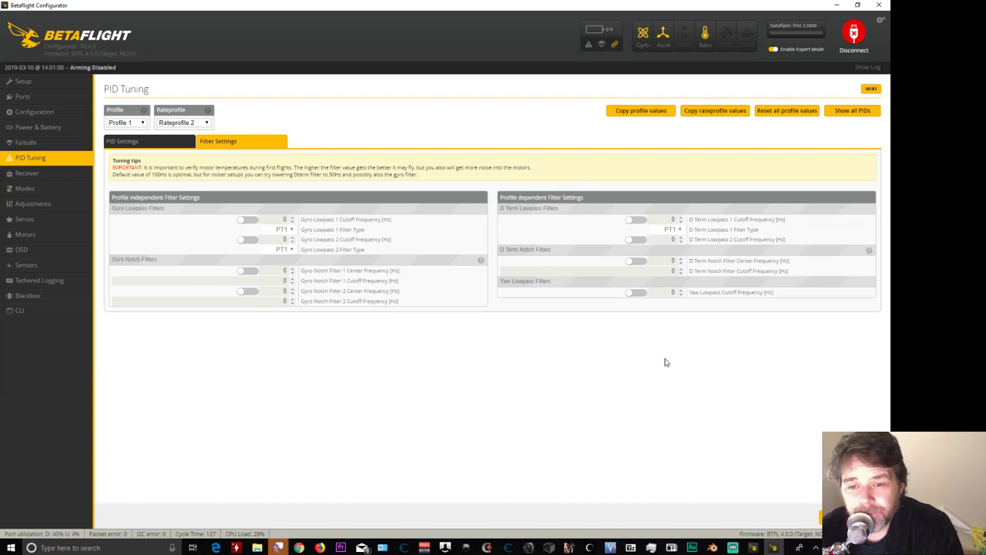
{"action": "left_click", "coordinate": [248, 221]}
{"action": "left_click", "coordinate": [248, 221]}
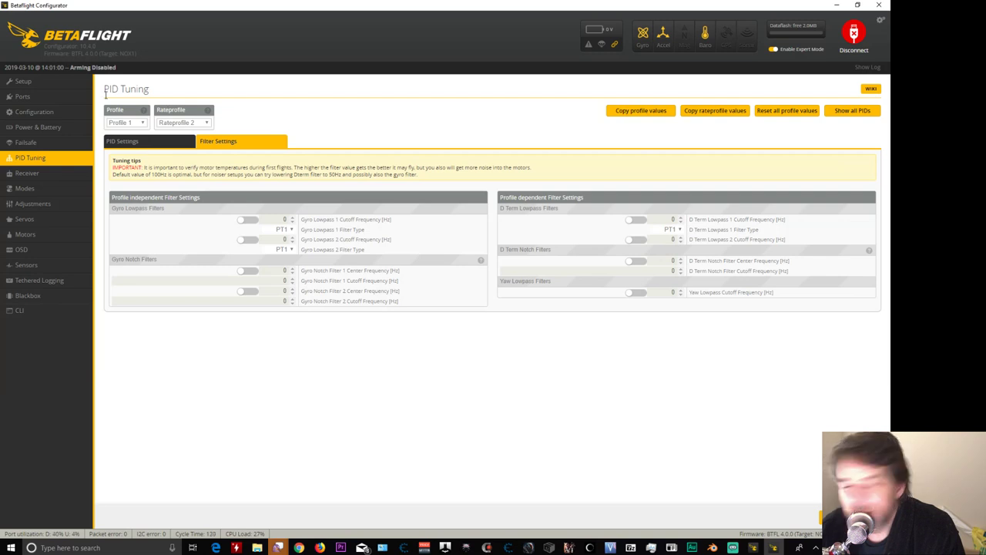
{"action": "double_click", "coordinate": [89, 45]}
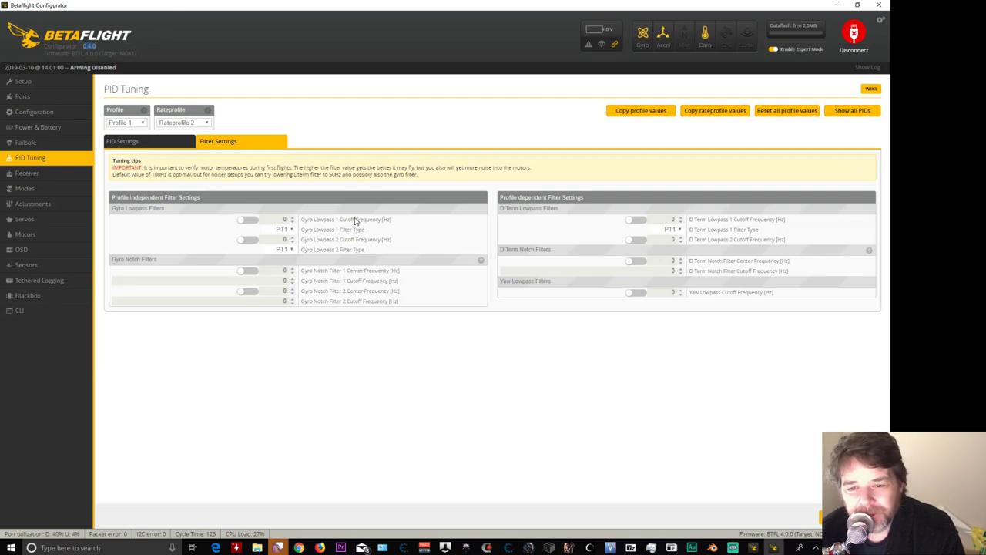
{"action": "left_click", "coordinate": [637, 369]}
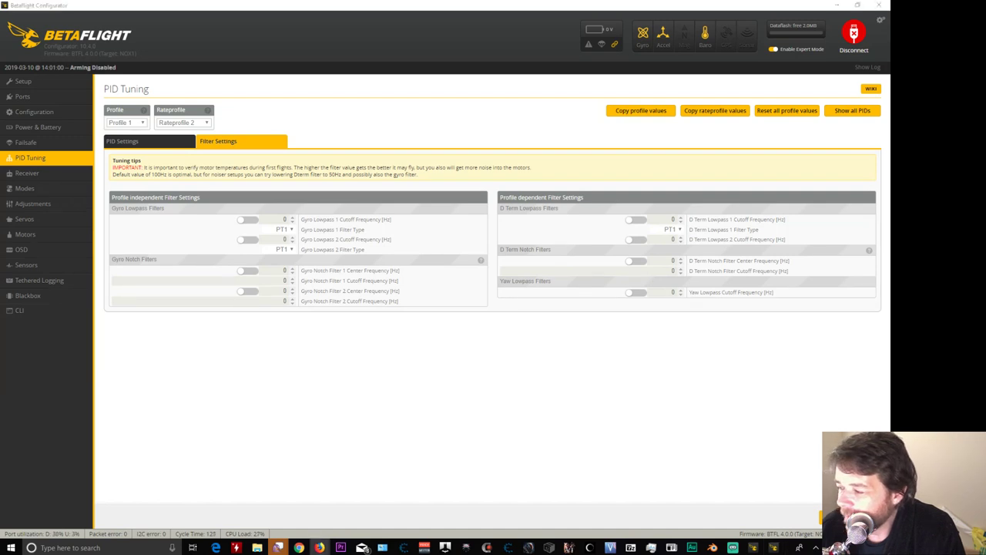
{"action": "left_click", "coordinate": [463, 417]}
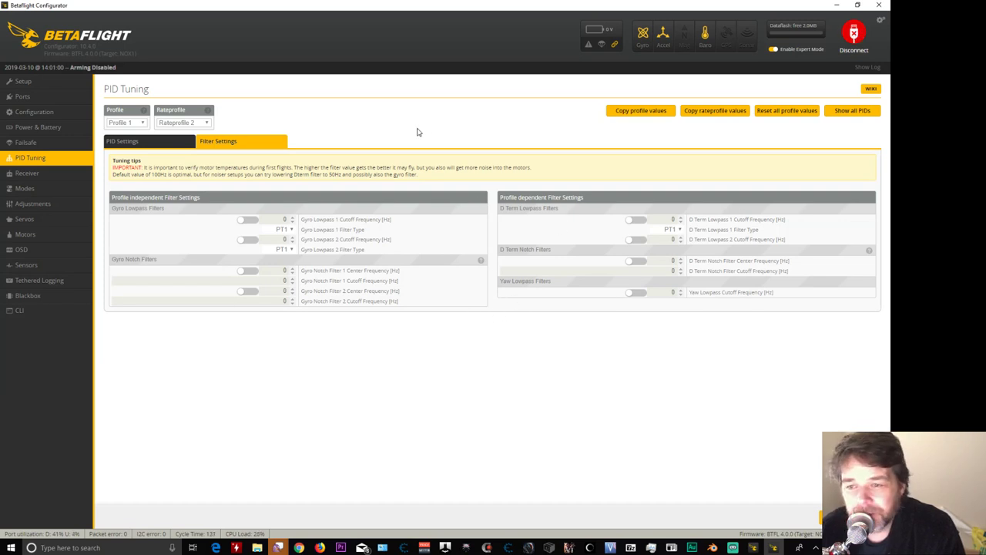
{"action": "double_click", "coordinate": [87, 46]}
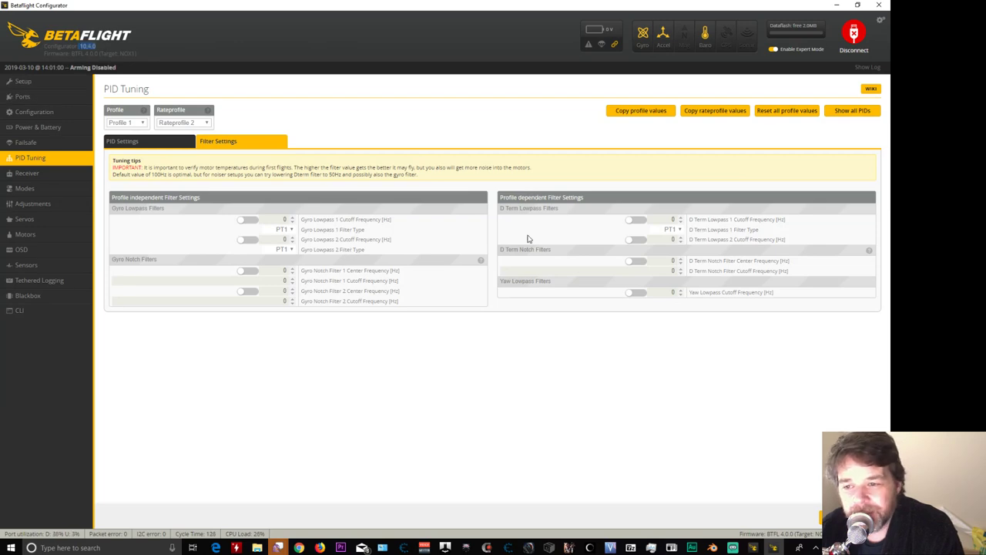
- Disconnect in Configurator 10.4.0, move its window off this screen, and connect the flight controller in the 10.5.0 window
{"action": "left_click", "coordinate": [854, 33]}
{"action": "left_click", "coordinate": [858, 5]}
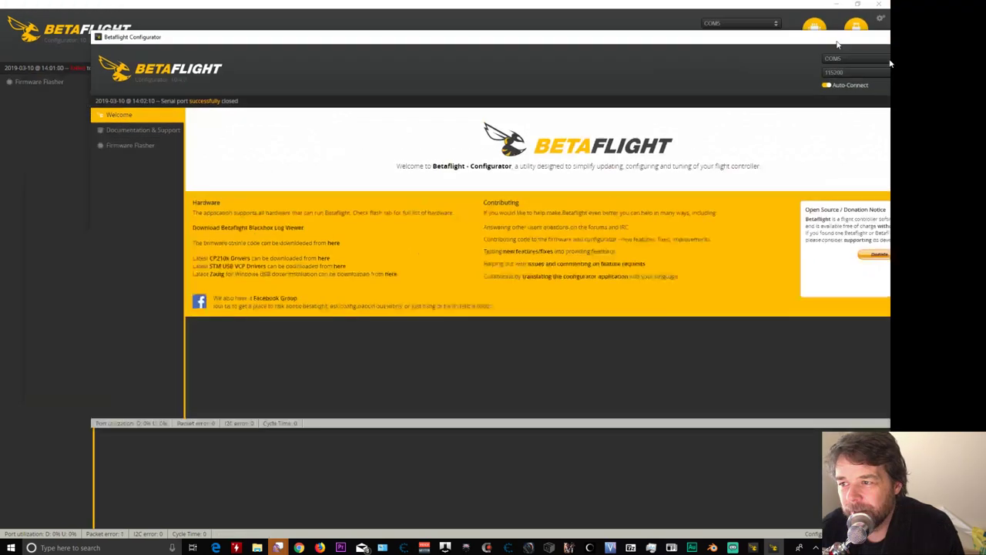
{"action": "left_click", "coordinate": [855, 31]}
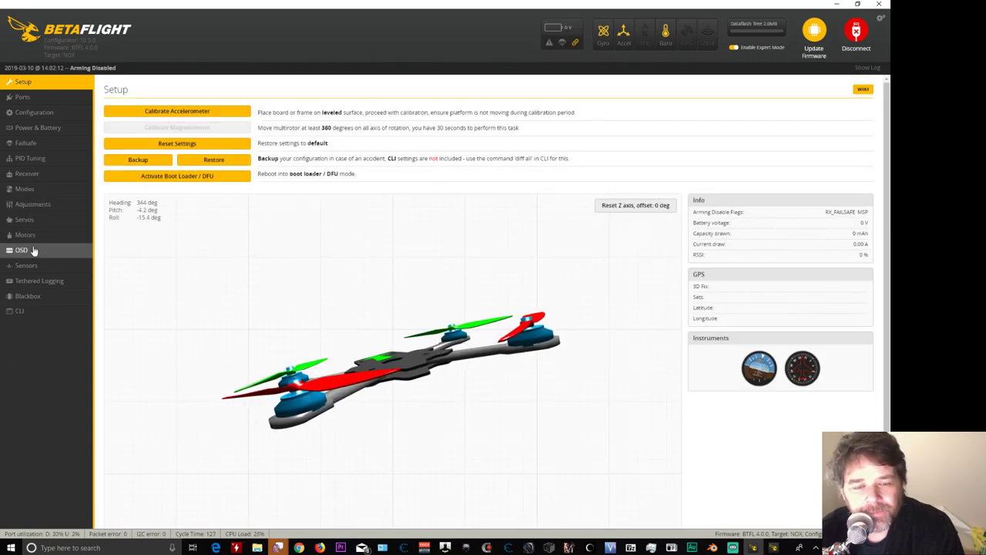
- Examine the dynamic gyro and D Term lowpass filters in the PID Tuning Filter Settings of Configurator 10.5.0
{"action": "left_click", "coordinate": [25, 190]}
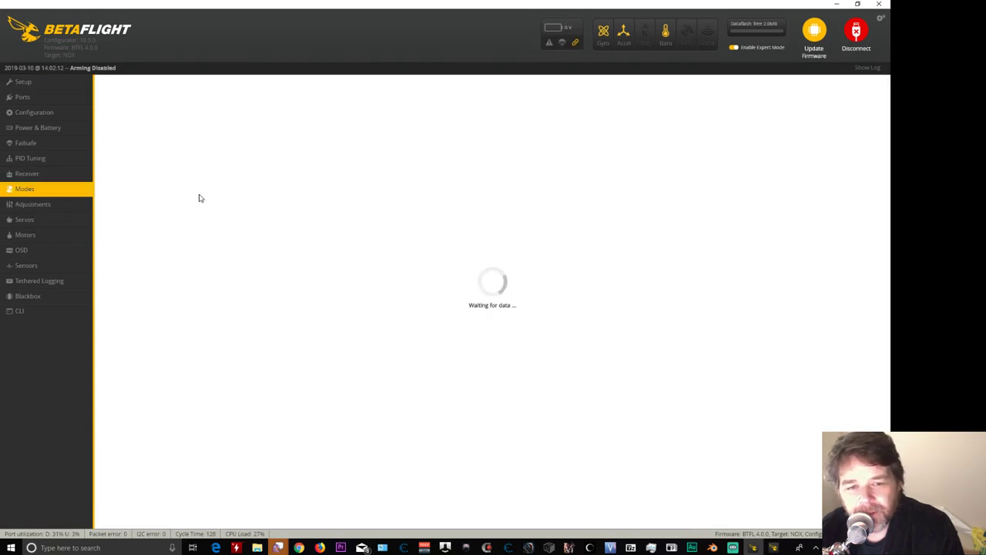
{"action": "left_click", "coordinate": [38, 161]}
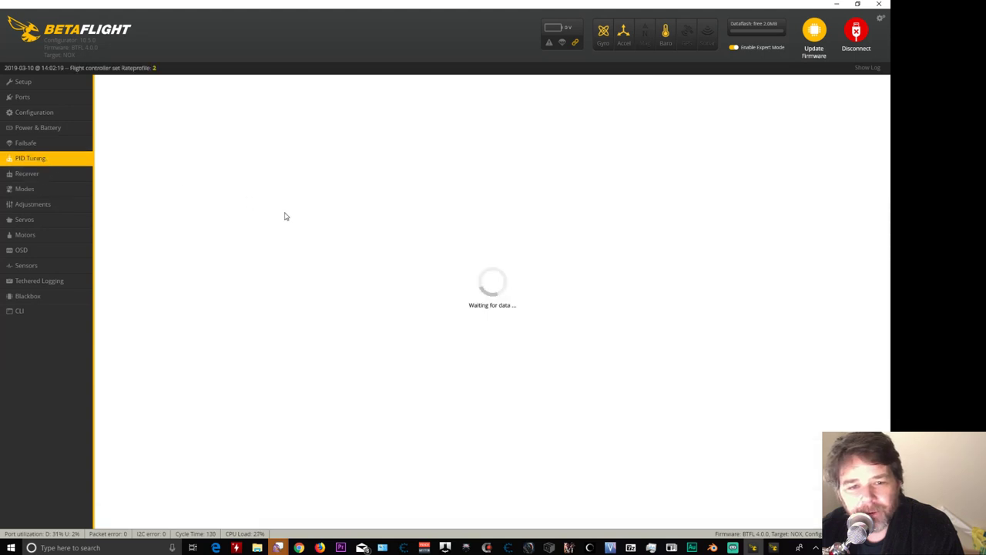
{"action": "left_click", "coordinate": [230, 146]}
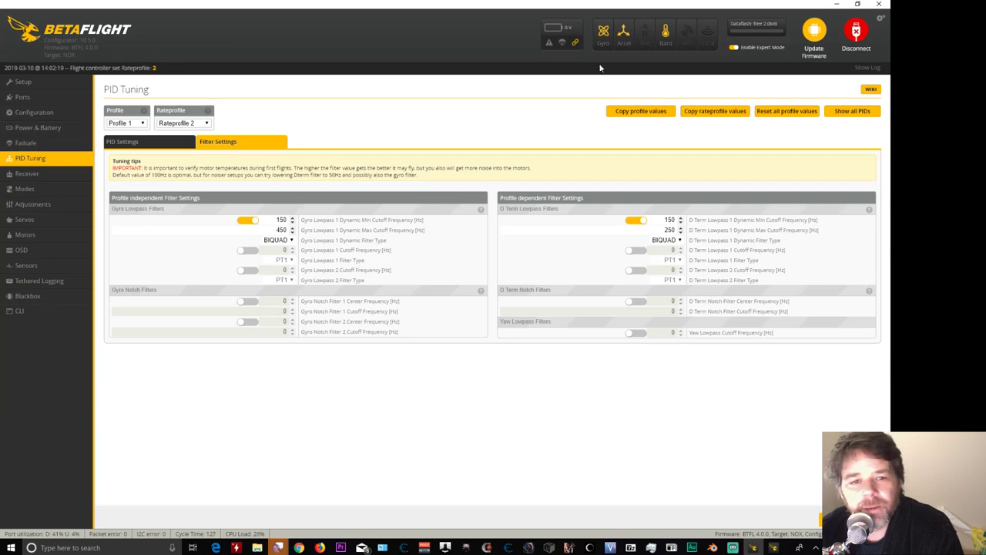
- Disconnect the flight controller and reconnect it in Configurator 10.5.0
{"action": "left_click", "coordinate": [856, 32]}
{"action": "left_click", "coordinate": [859, 37]}
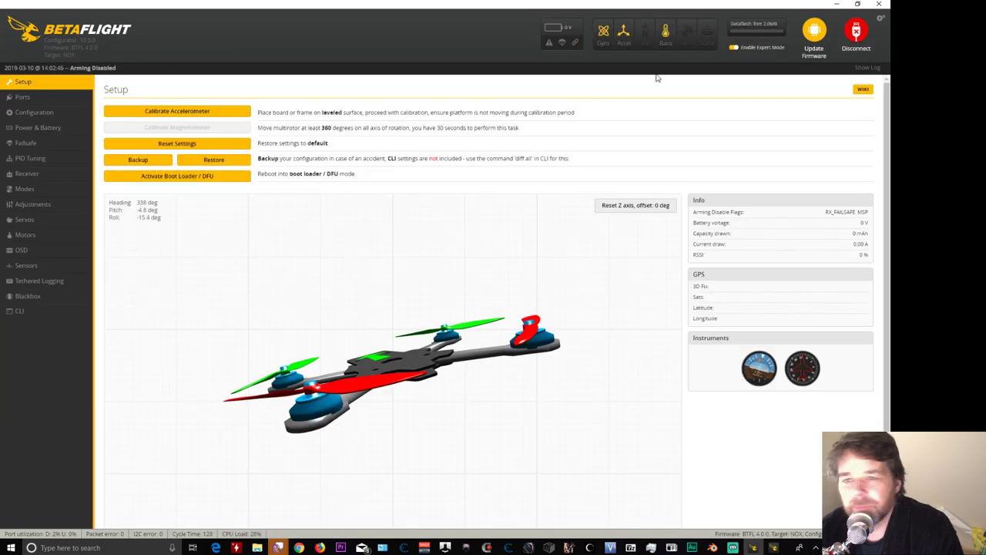
- Examine the Configuration page in Configurator 10.5.0, from the mixer and receiver settings down to the features and beeper options
{"action": "left_click", "coordinate": [32, 112]}
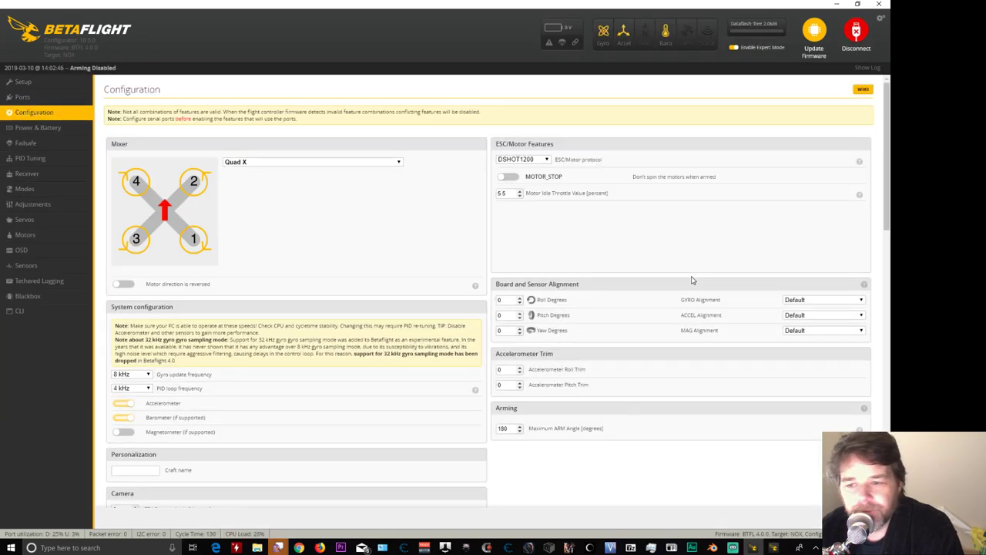
{"action": "scroll", "coordinate": [632, 282], "scroll_direction": "down", "scroll_amount": 5}
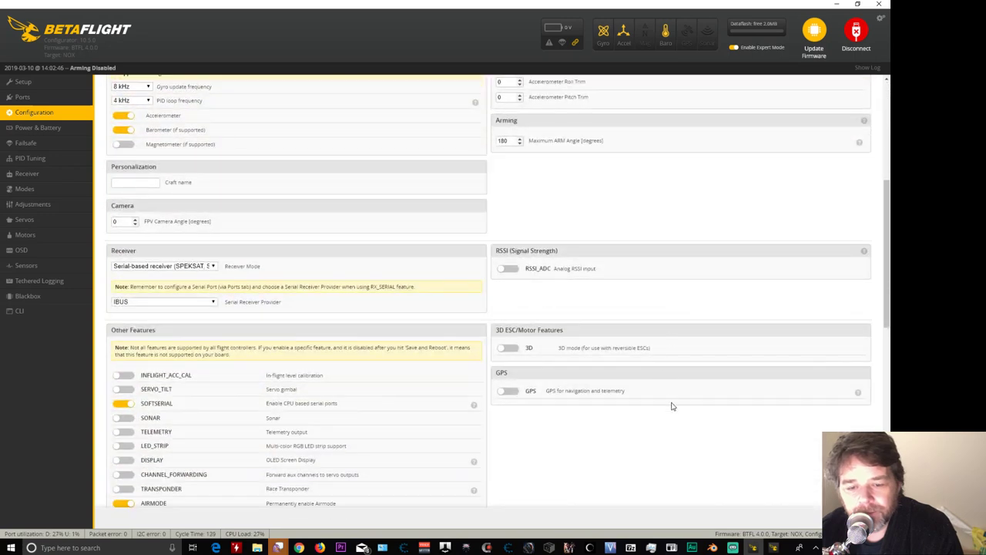
{"action": "scroll", "coordinate": [672, 406], "scroll_direction": "down", "scroll_amount": 10}
{"action": "scroll", "coordinate": [667, 369], "scroll_direction": "up", "scroll_amount": 2}
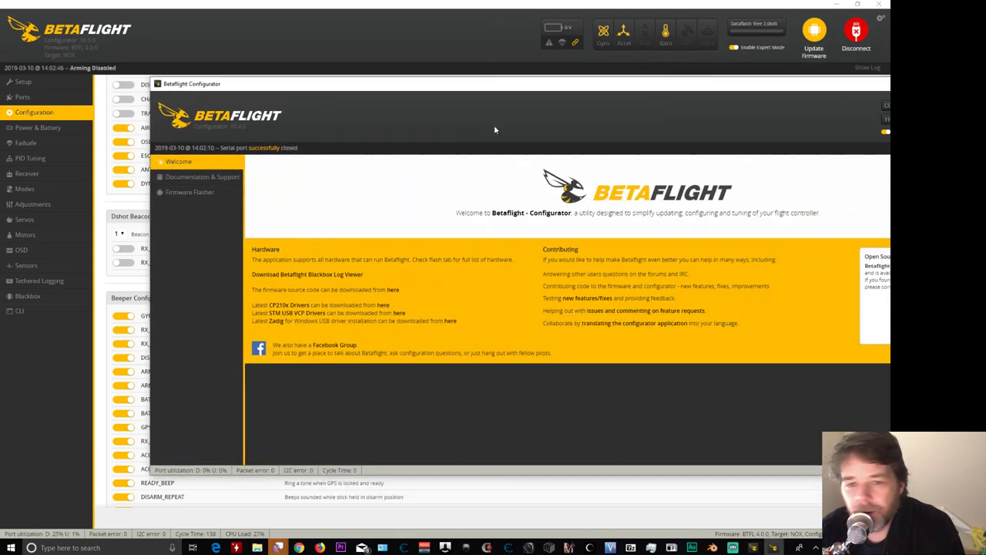
- Shift the Configurator 10.4.0 window aside and disconnect the flight controller in the 10.5.0 window
{"action": "left_click_drag", "start_coordinate": [410, 74], "coordinate": [706, 77]}
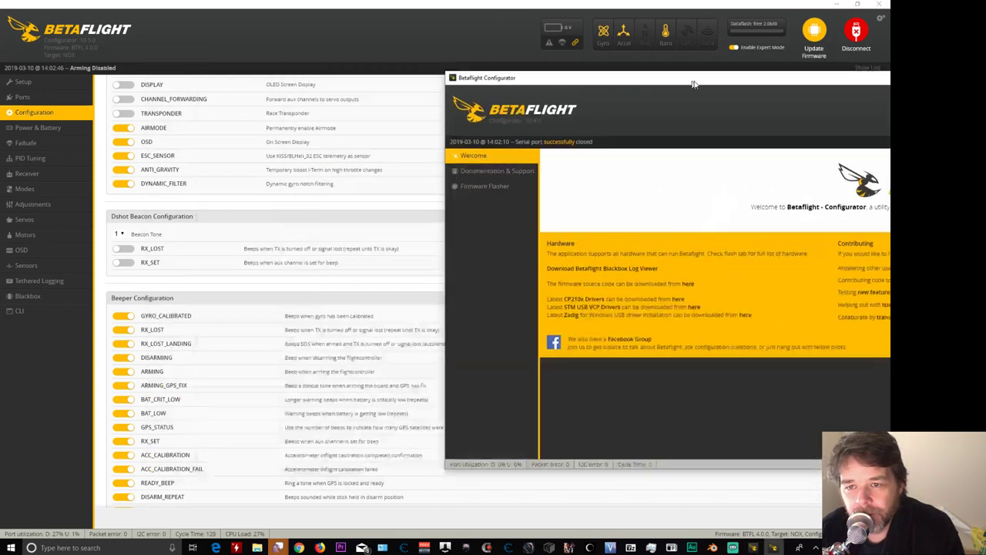
{"action": "left_click", "coordinate": [153, 41]}
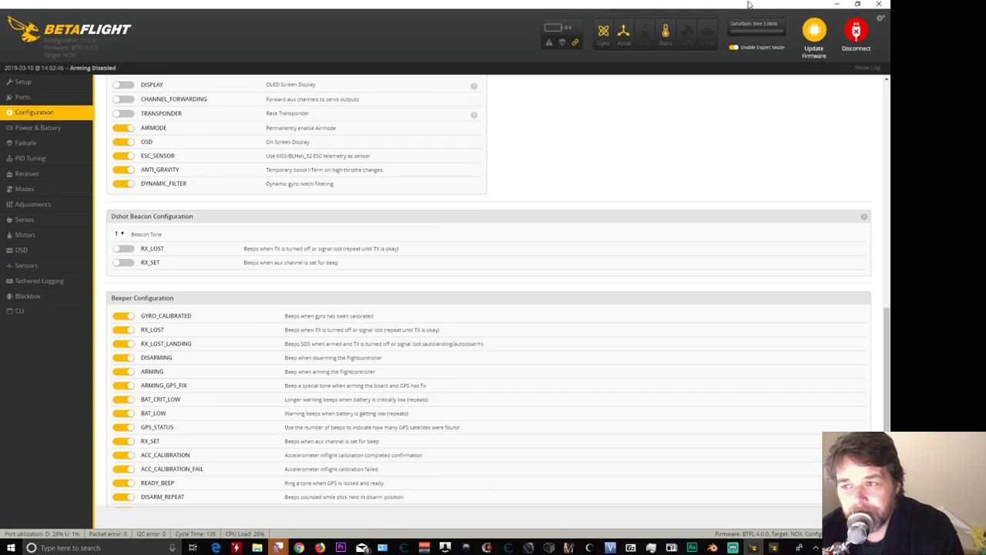
{"action": "left_click_drag", "start_coordinate": [748, 4], "coordinate": [653, 2]}
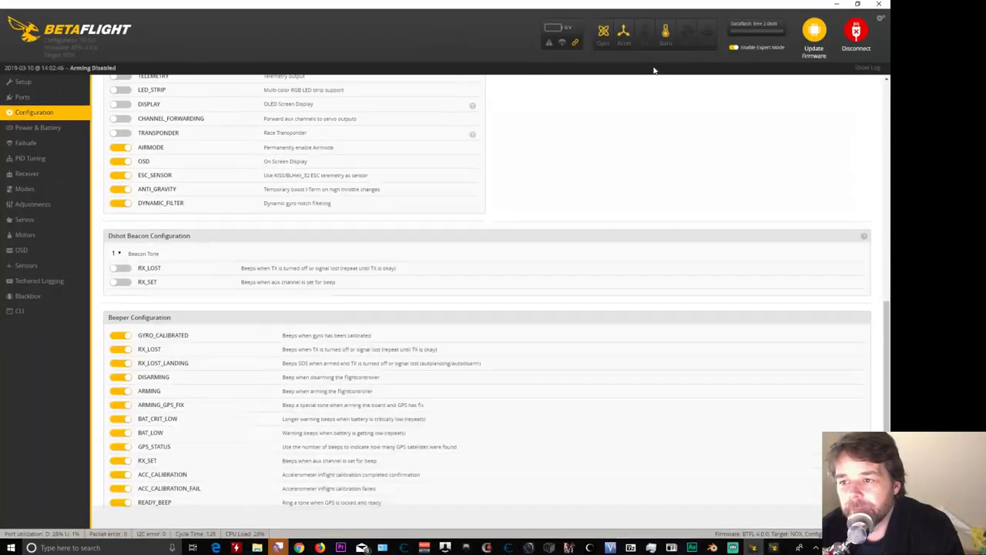
{"action": "left_click", "coordinate": [855, 33]}
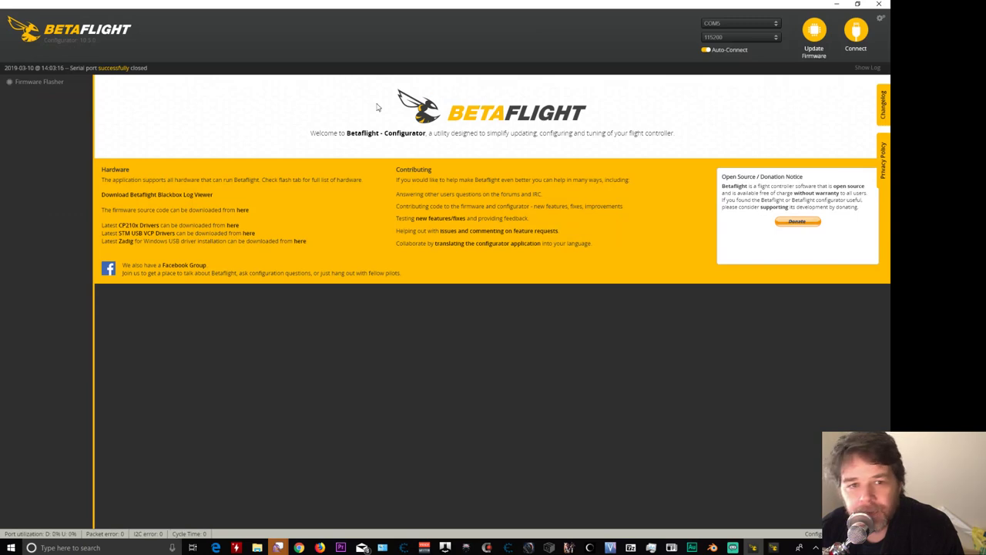
- Bring the Configurator 10.4.0 window back to the front, reposition it fully into view, and connect the flight controller there
{"action": "key", "text": "alt+Tab"}
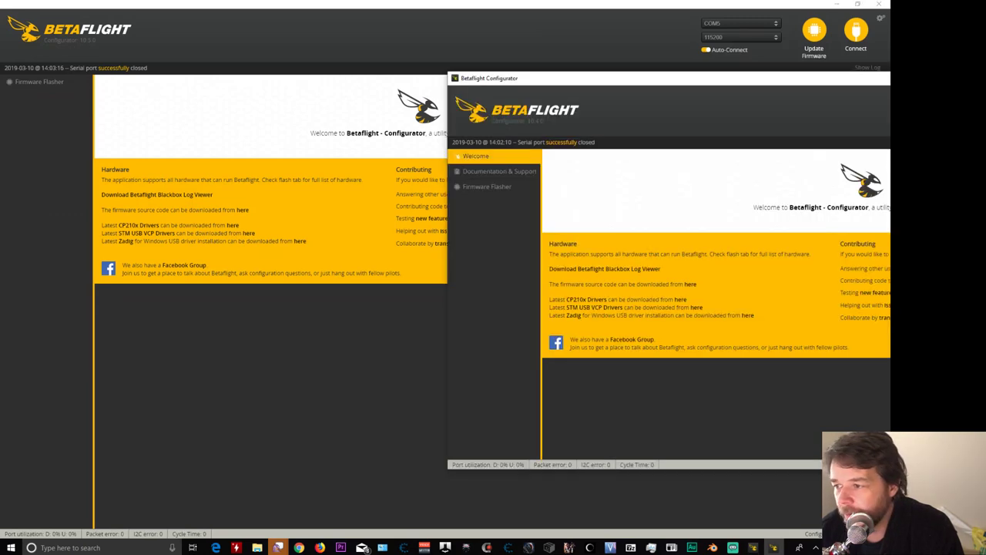
{"action": "left_click_drag", "start_coordinate": [737, 78], "coordinate": [588, 83]}
{"action": "left_click", "coordinate": [864, 108]}
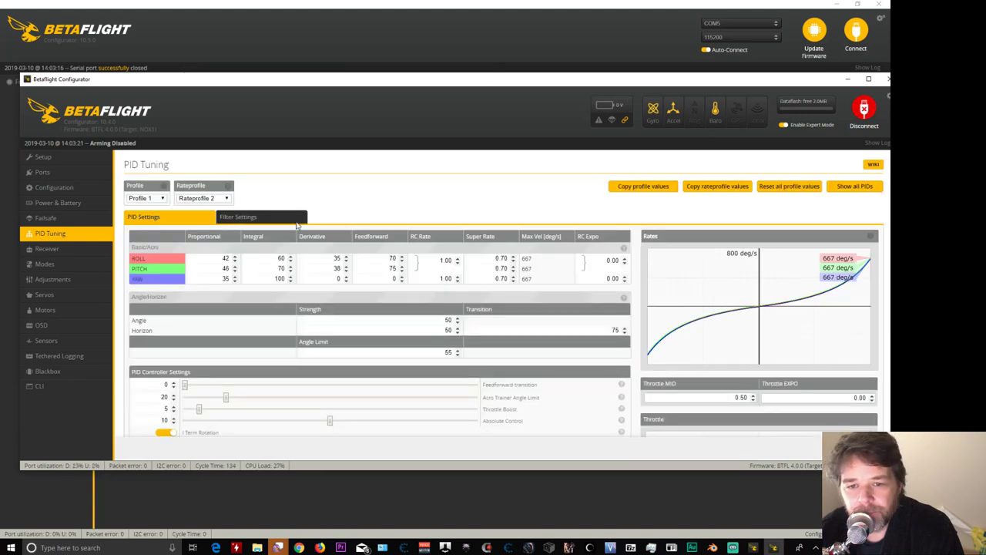
- In the Filter Settings, enable D Term Lowpass 1 and Gyro Lowpass 1, set the D Term Lowpass 1 cutoff to 20 Hz, and select the gyro cutoff value
{"action": "left_click", "coordinate": [249, 224]}
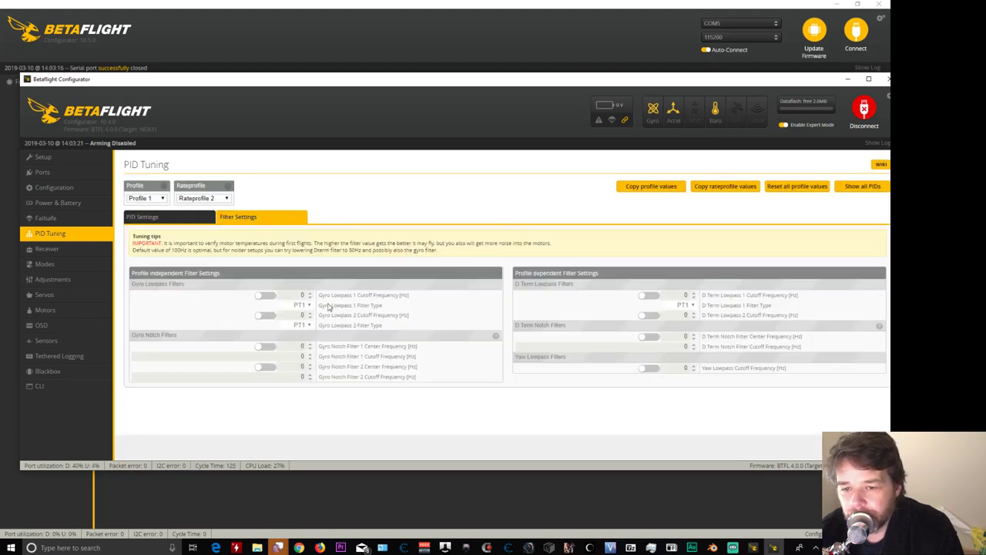
{"action": "left_click", "coordinate": [649, 296]}
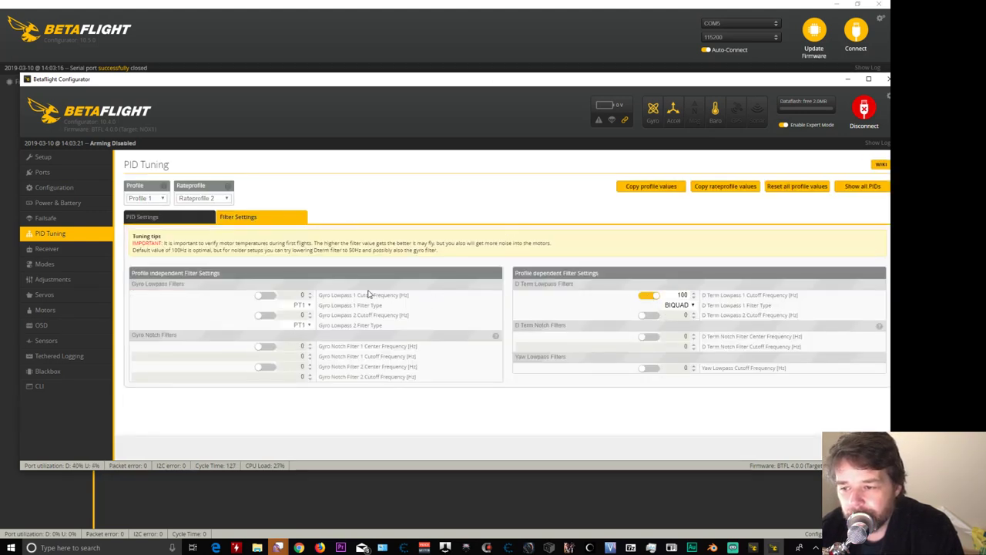
{"action": "left_click", "coordinate": [266, 298]}
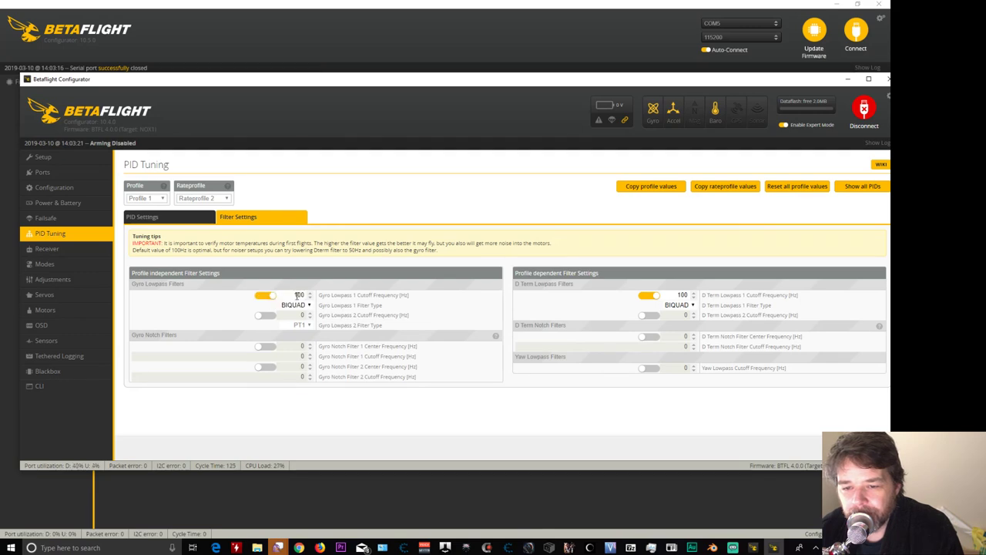
{"action": "double_click", "coordinate": [683, 295]}
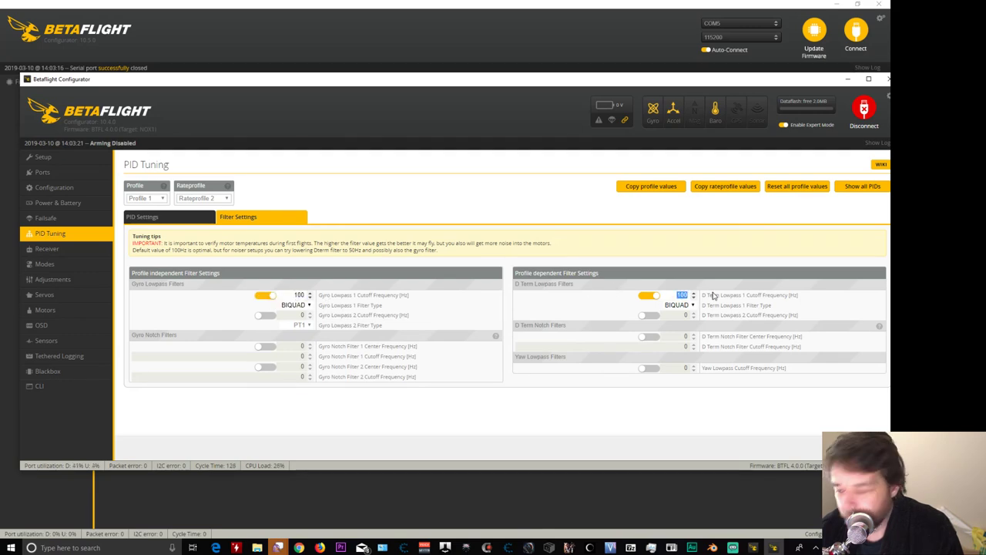
{"action": "type", "text": "20"}
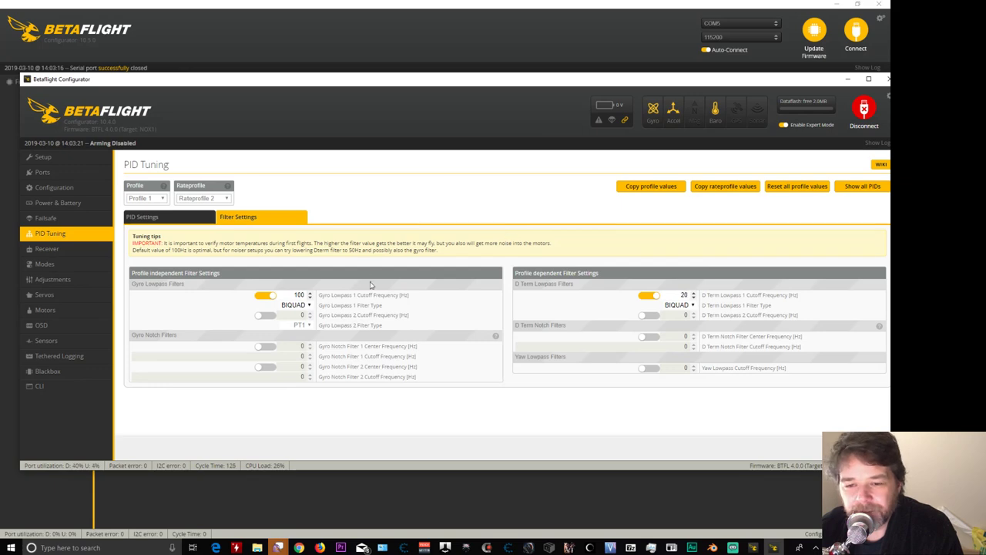
{"action": "double_click", "coordinate": [298, 295]}
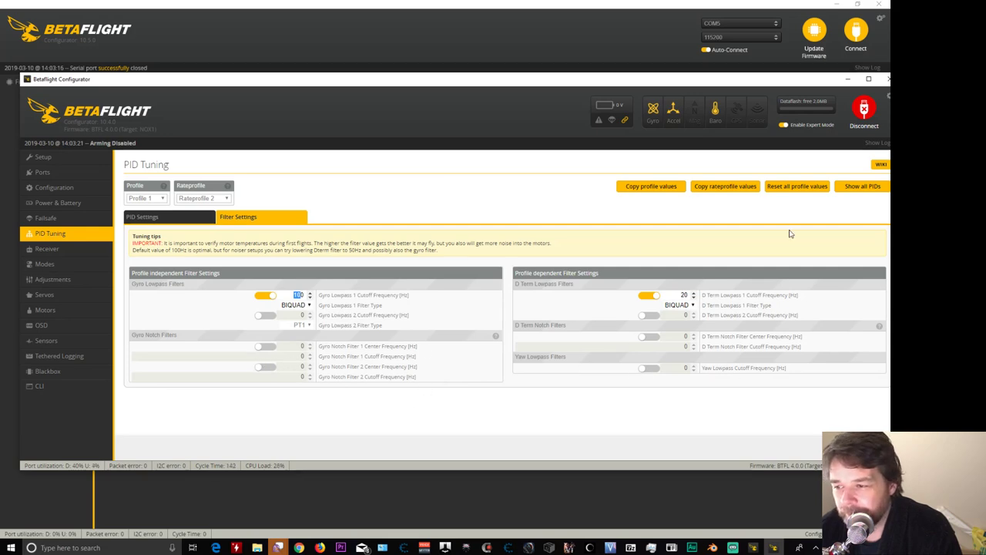
- Disconnect the flight controller in Configurator 10.4.0 without saving and clear its window away
{"action": "left_click", "coordinate": [864, 109]}
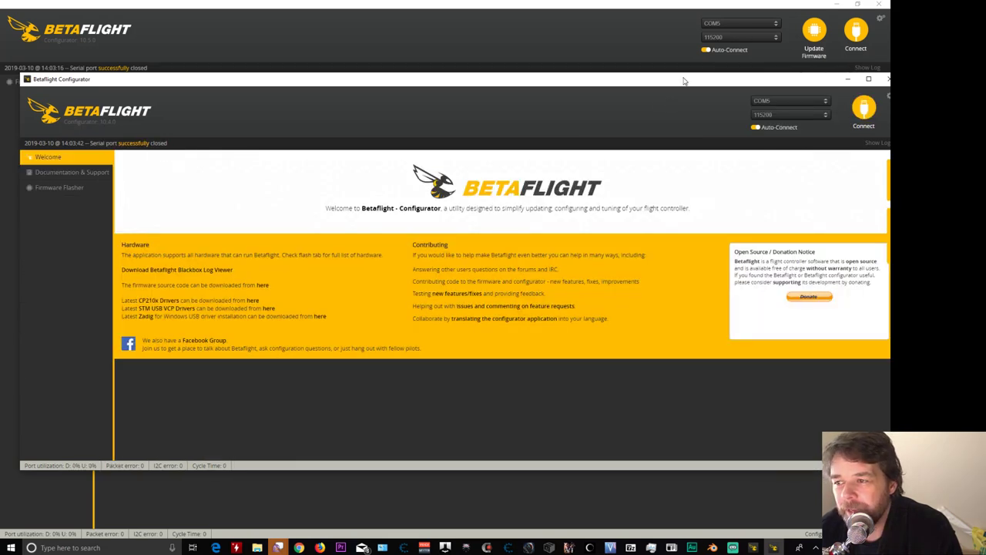
{"action": "left_click_drag", "start_coordinate": [683, 80], "coordinate": [645, 86]}
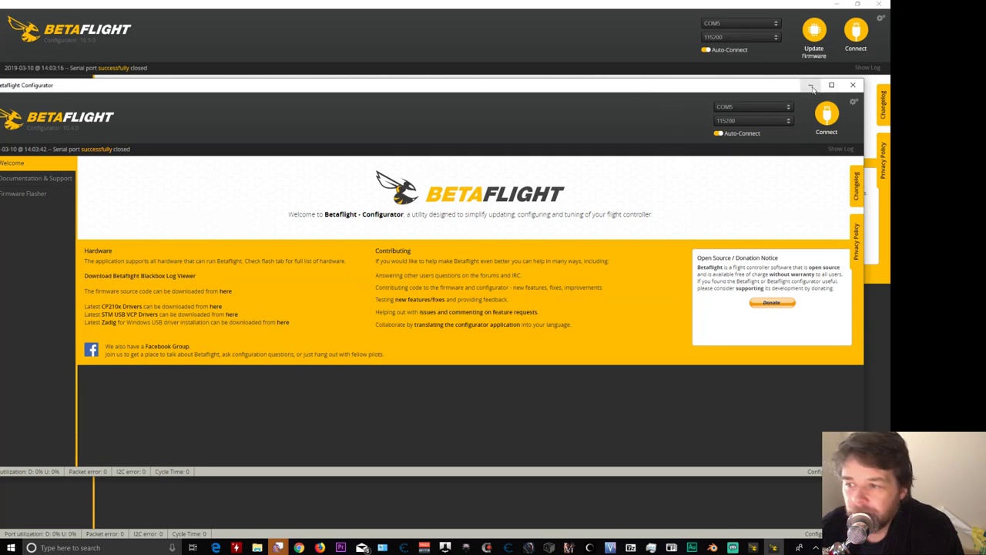
{"action": "left_click", "coordinate": [854, 86]}
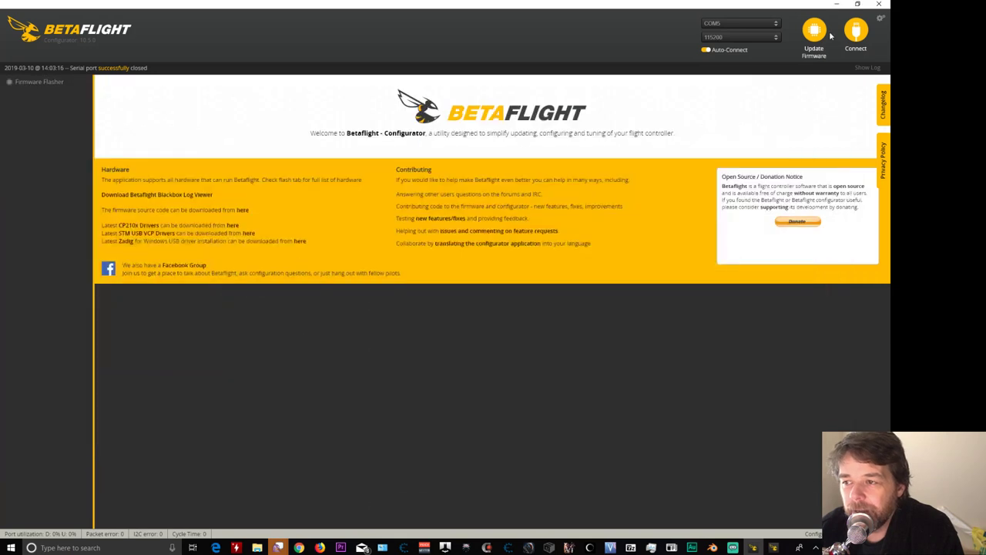
- Connect the flight controller in Configurator 10.5.0 and display the PID Tuning Filter Settings
{"action": "left_click", "coordinate": [855, 31]}
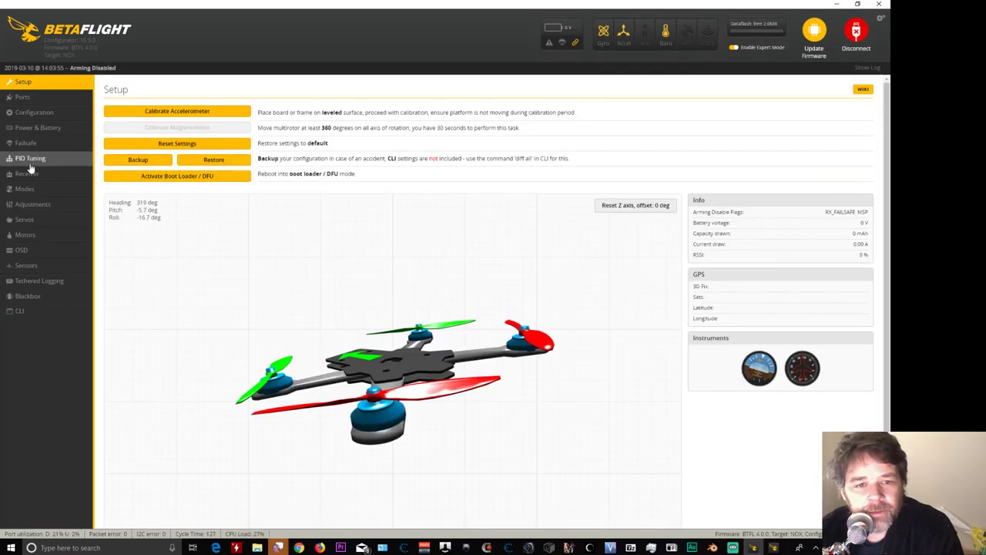
{"action": "left_click", "coordinate": [30, 158]}
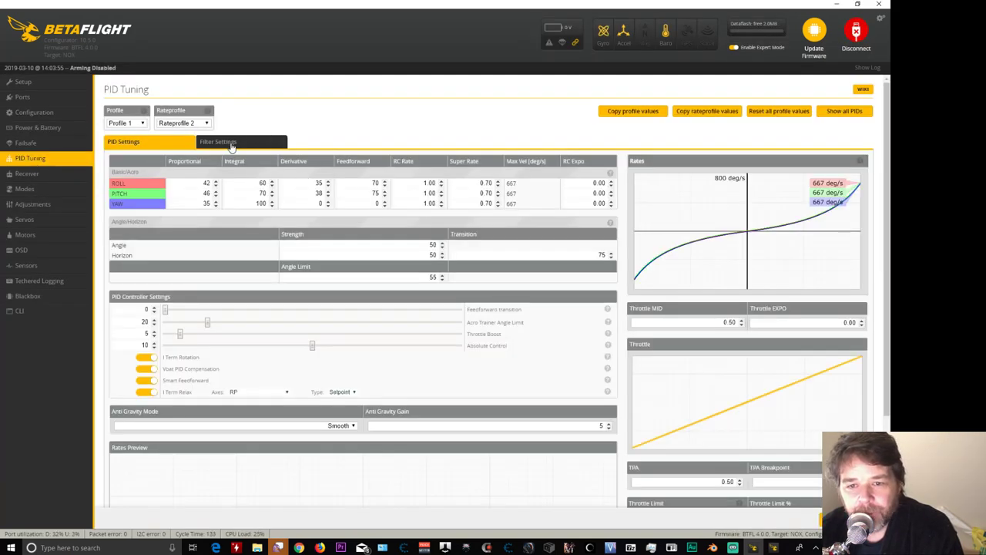
{"action": "left_click", "coordinate": [230, 145]}
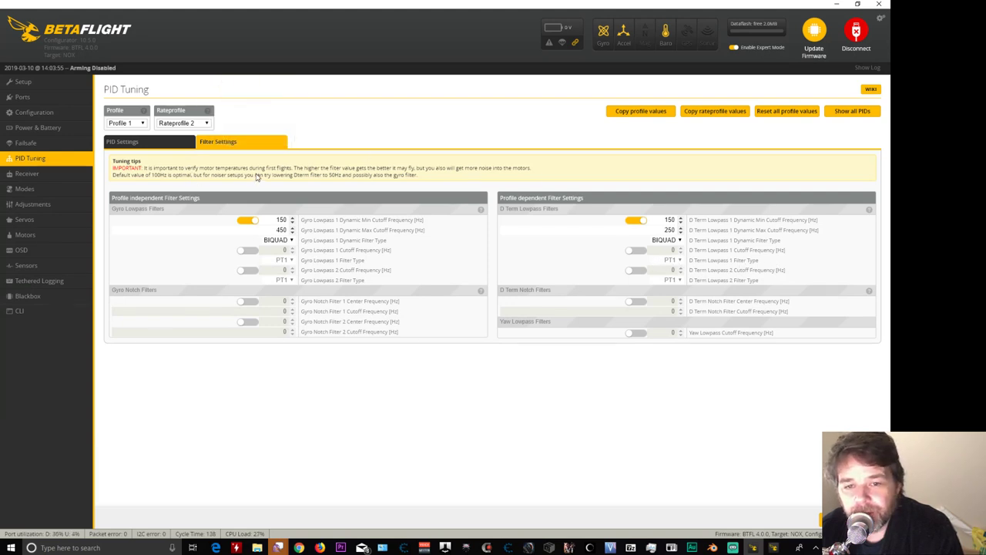
- Check the PID and throttle limit settings under Rateprofile 1, and switch back to Rateprofile 2
{"action": "left_click", "coordinate": [185, 124]}
{"action": "left_click", "coordinate": [177, 132]}
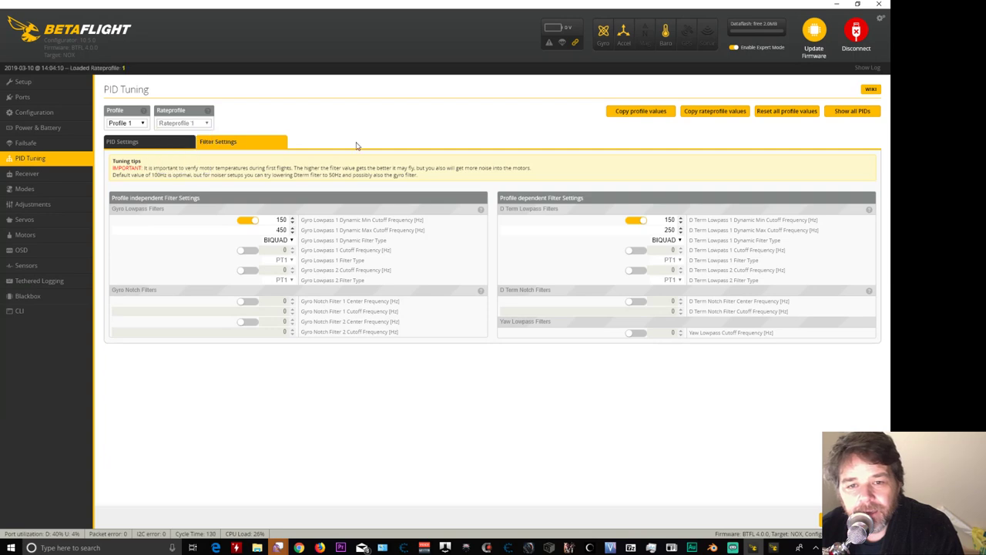
{"action": "scroll", "coordinate": [382, 193], "scroll_direction": "down", "scroll_amount": 5}
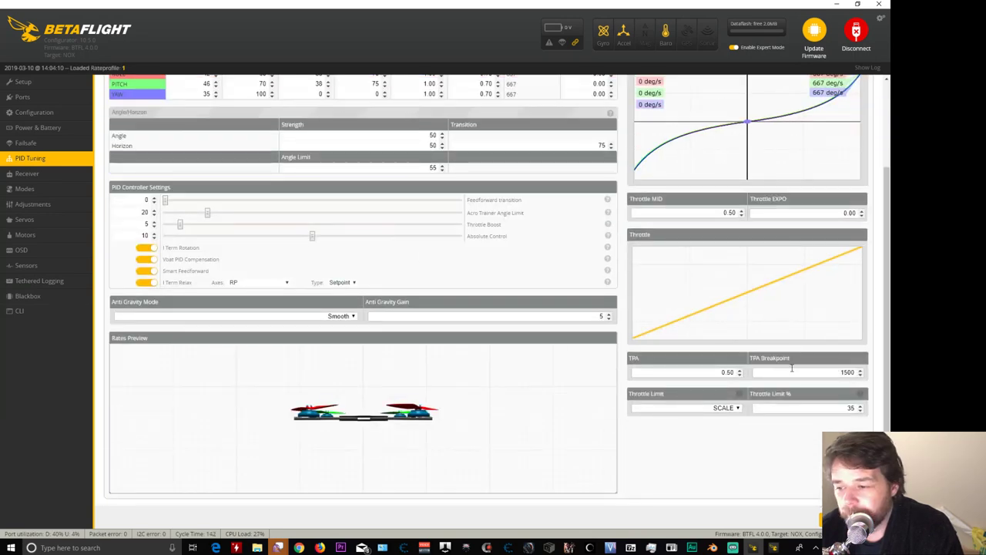
{"action": "scroll", "coordinate": [678, 331], "scroll_direction": "up", "scroll_amount": 3}
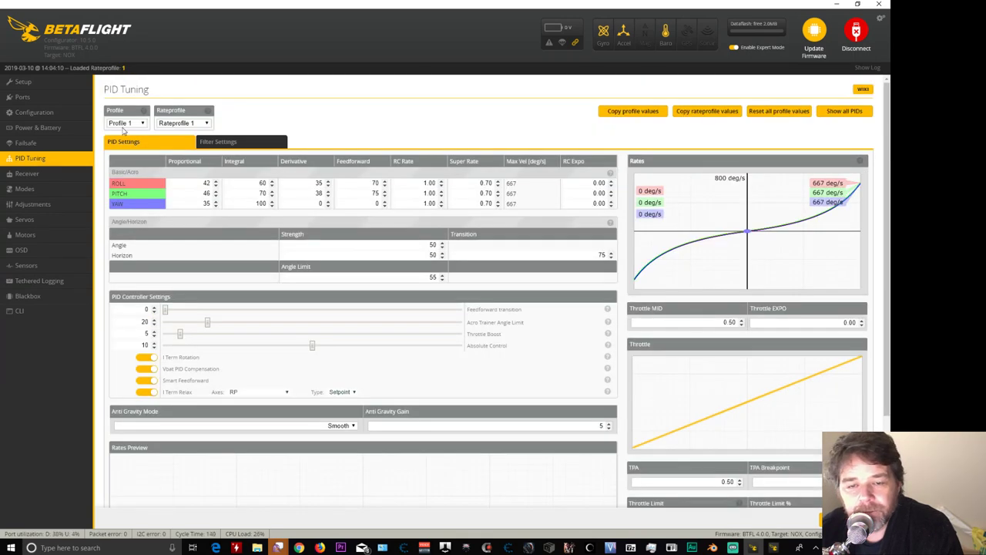
{"action": "left_click", "coordinate": [191, 123]}
{"action": "left_click", "coordinate": [188, 140]}
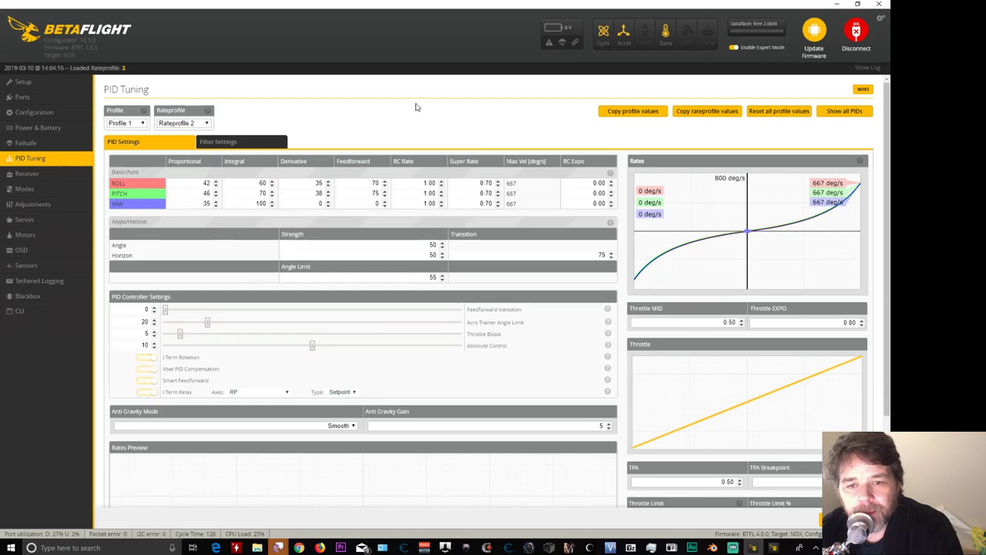
- Switch to the BetaFlight_Configurator Jenkins build page in Firefox and highlight the project title
{"action": "double_click", "coordinate": [741, 9]}
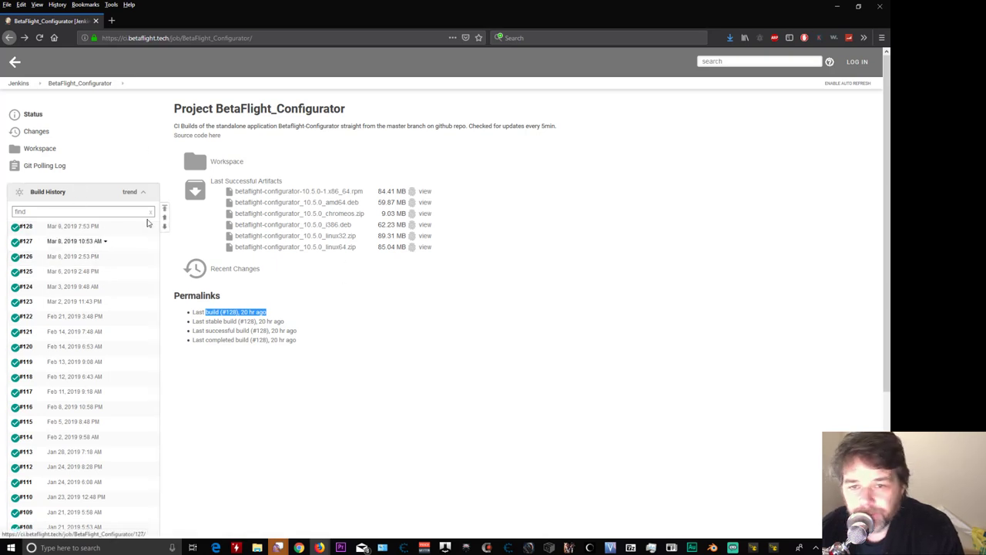
{"action": "triple_click", "coordinate": [378, 113]}
{"action": "left_click", "coordinate": [378, 114]}
{"action": "left_click_drag", "start_coordinate": [378, 114], "coordinate": [273, 111]}
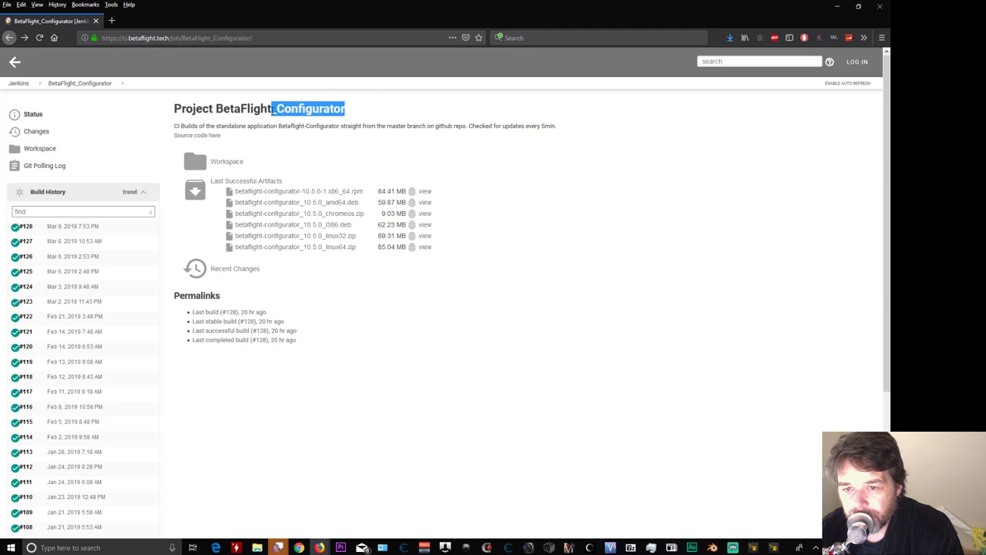
{"action": "triple_click", "coordinate": [272, 111]}
{"action": "triple_click", "coordinate": [322, 109]}
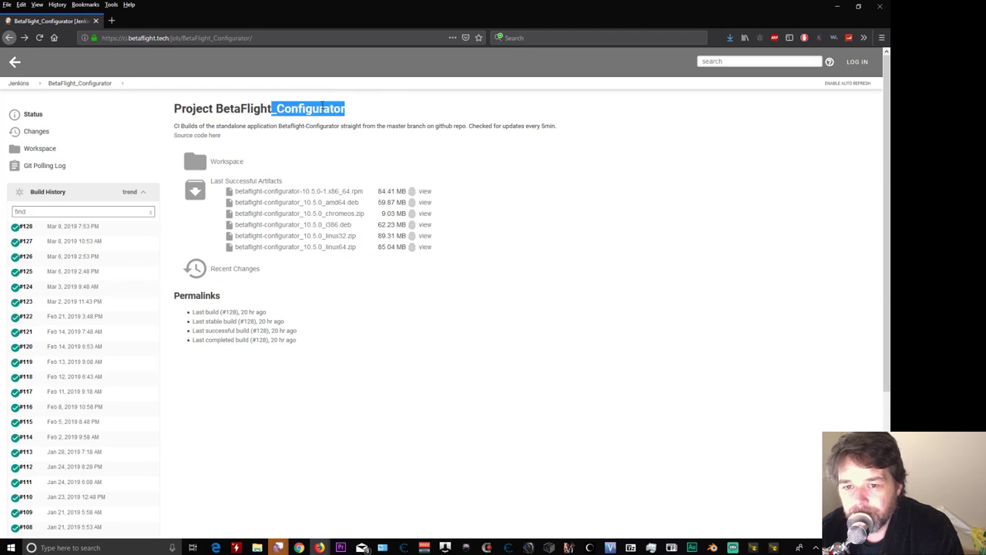
{"action": "left_click", "coordinate": [336, 137]}
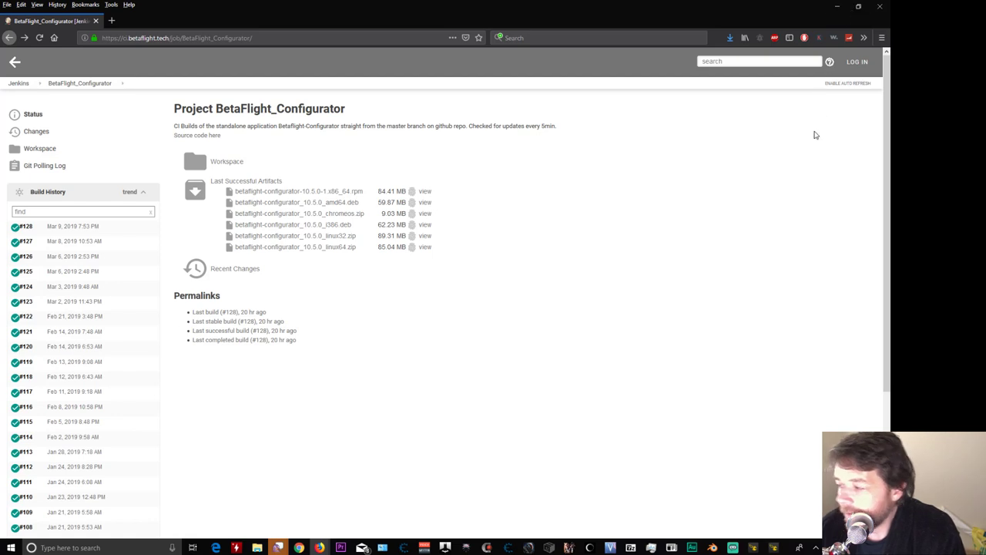
- Close the Jenkins build page window and disconnect the flight controller in Configurator 10.5.0
{"action": "left_click", "coordinate": [881, 7]}
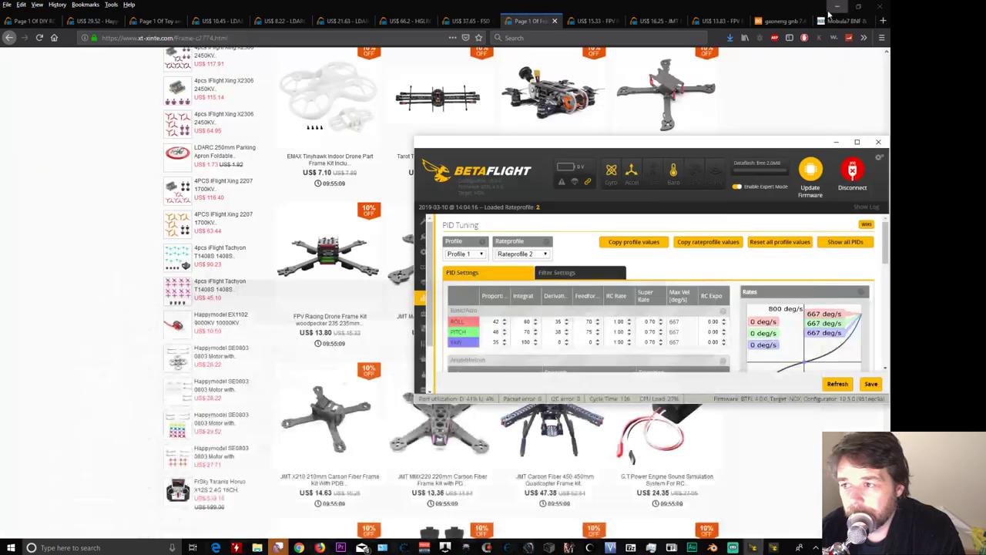
{"action": "left_click", "coordinate": [852, 171]}
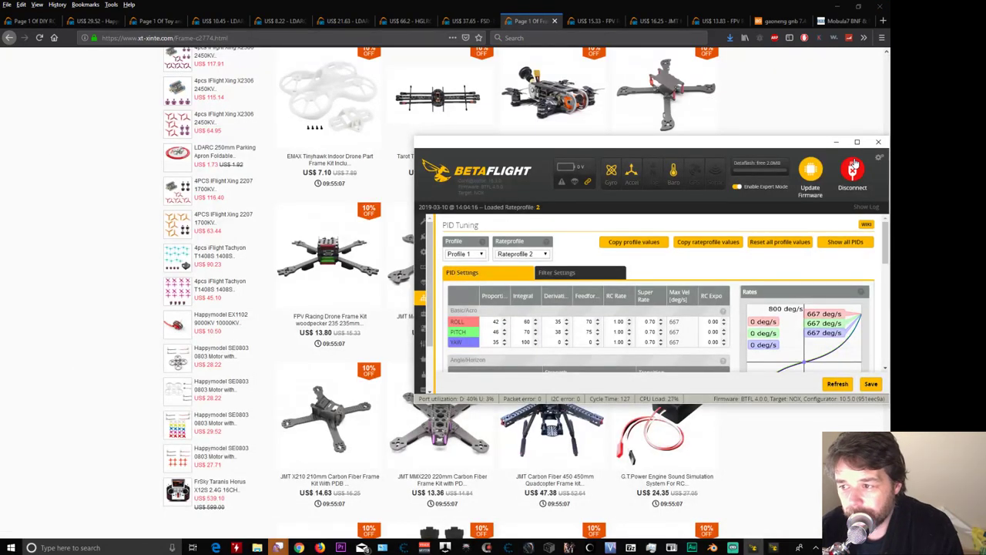